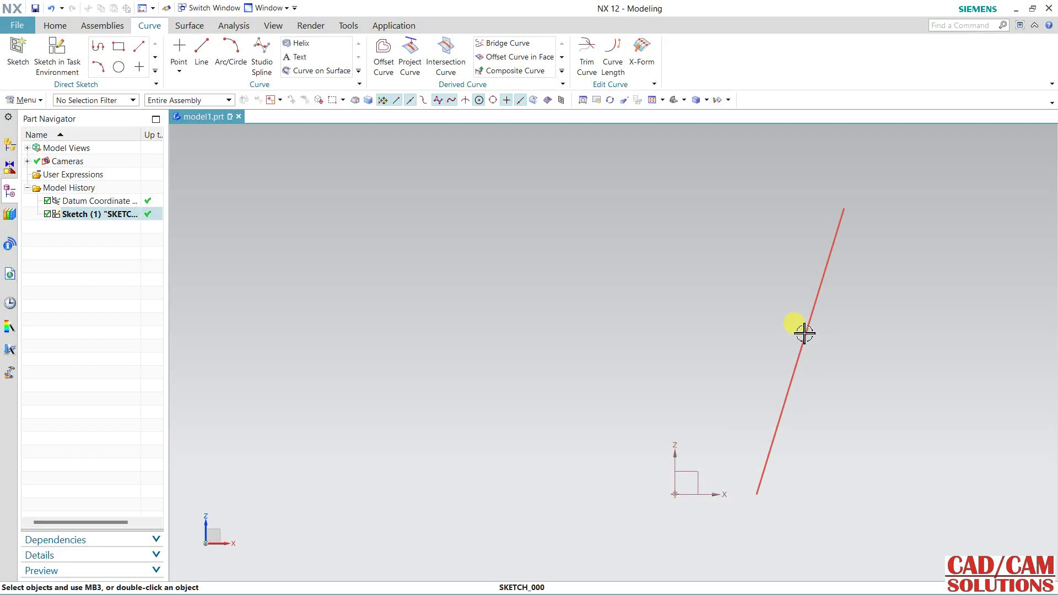
Step: Select and delete the leftover sketch line in the Part Navigator
click(788, 332)
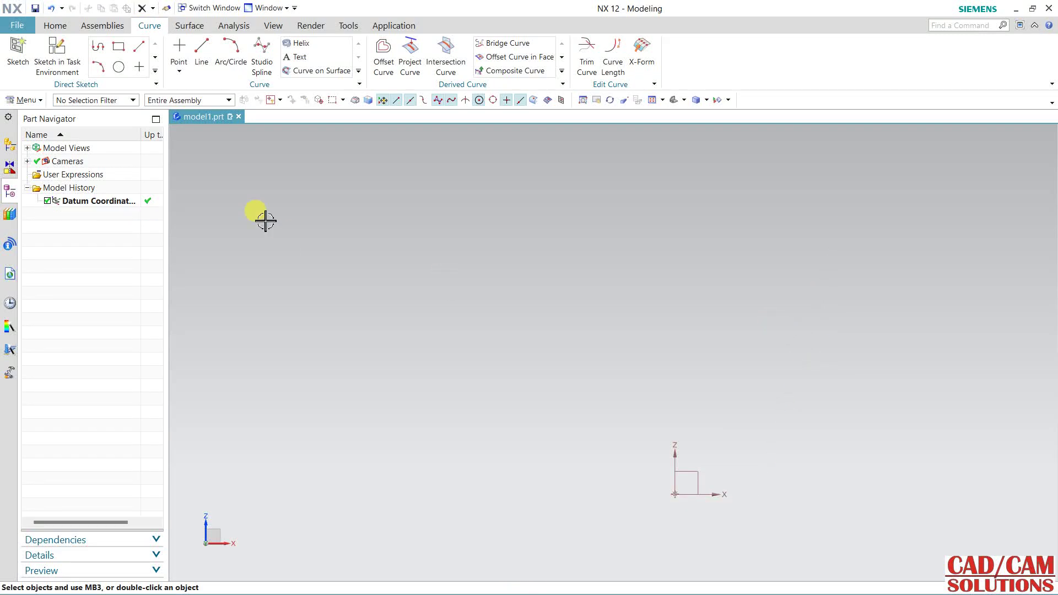
click(300, 43)
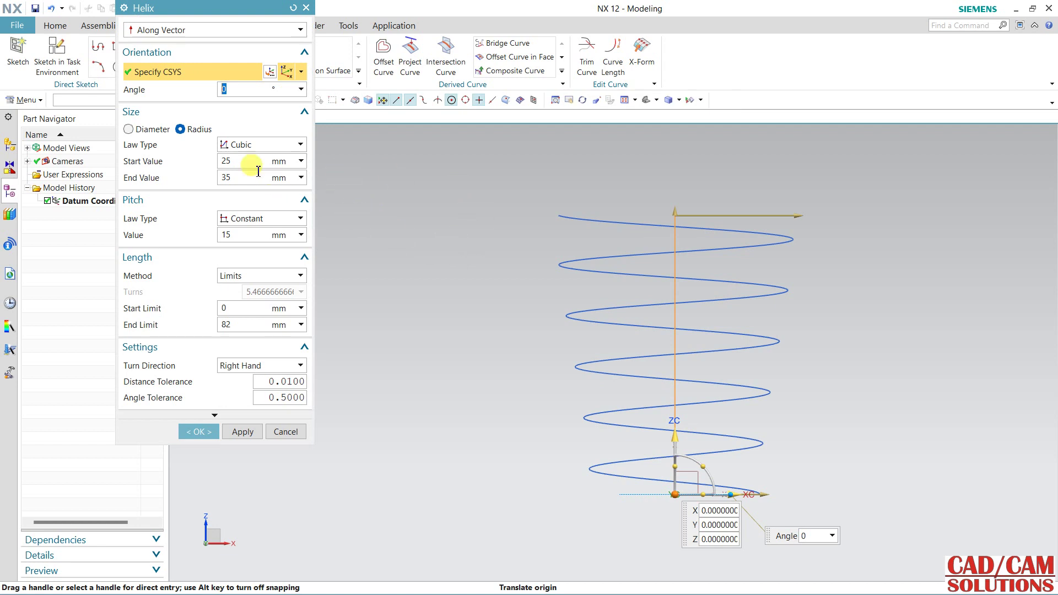
Step: Keep radius sizing with a cubic law widening to a 36 mm end radius, then begin editing pitch
click(153, 131)
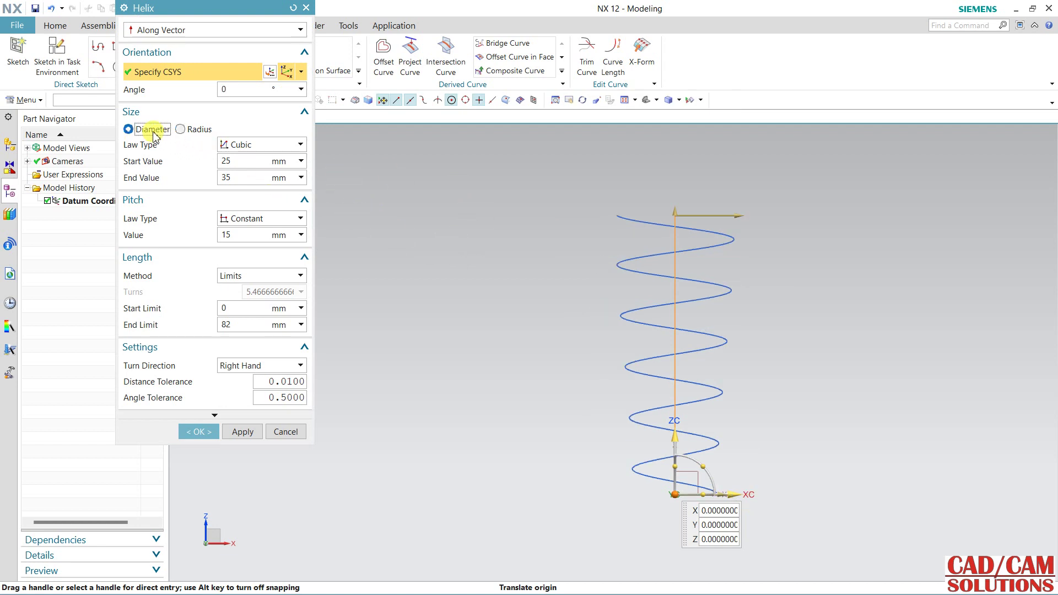
click(182, 130)
click(260, 147)
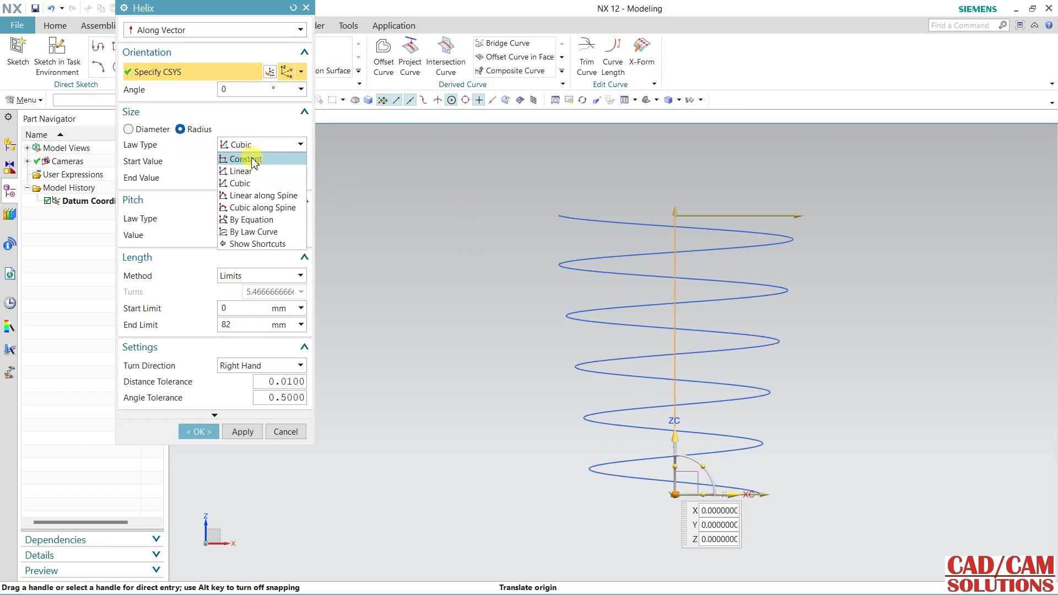
click(246, 159)
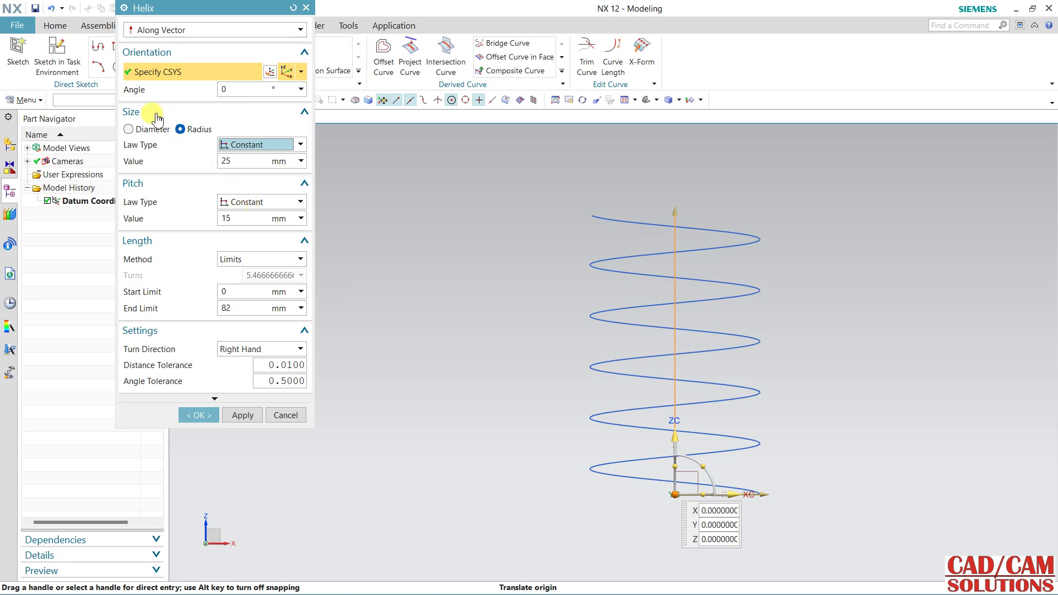
click(270, 149)
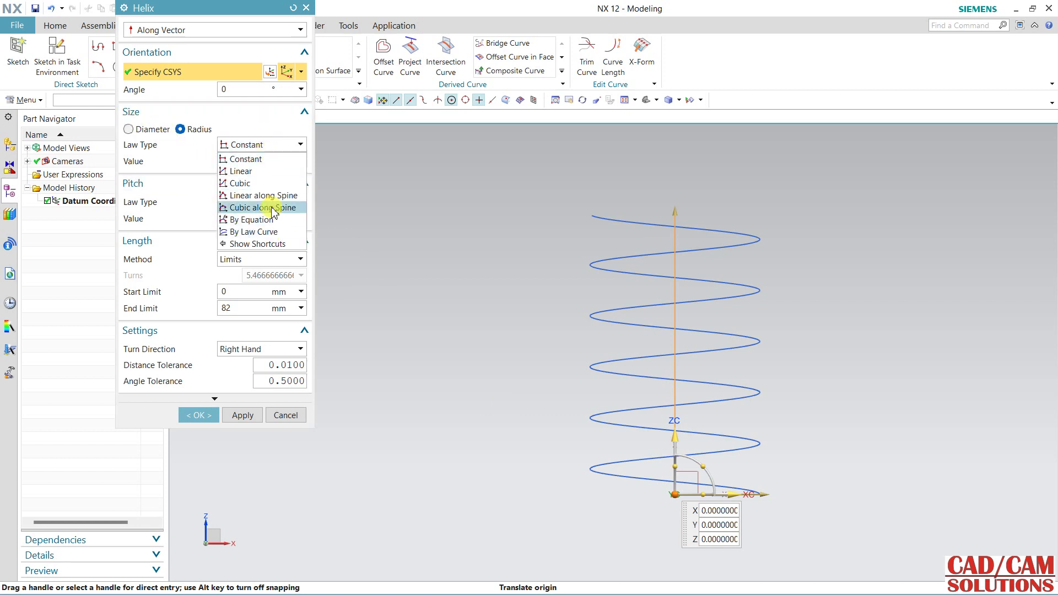
click(260, 185)
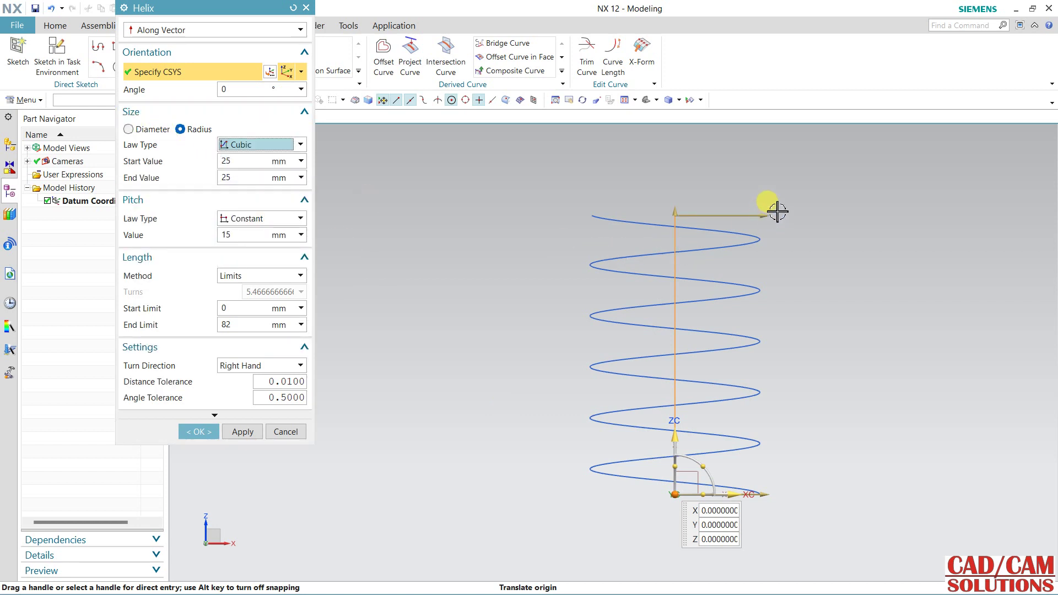
mouse_move(763, 215)
mouse_down()
mouse_move(864, 195)
mouse_move(803, 208)
mouse_up()
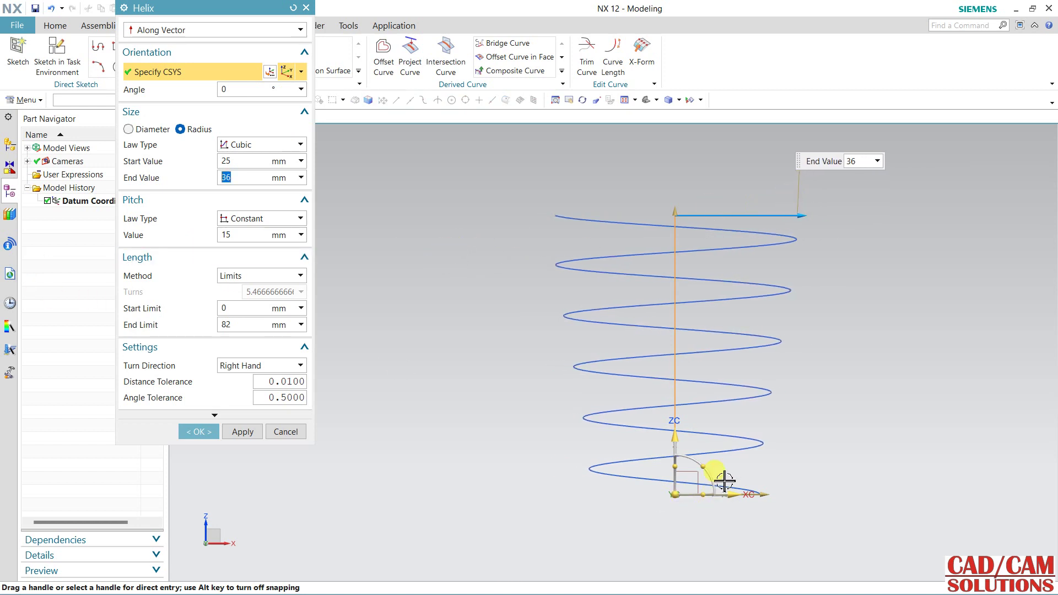
click(259, 237)
text(5)
Step: Apply a 5 mm pitch, then make pitch vary cubically from 5 to 10 mm
key(Return)
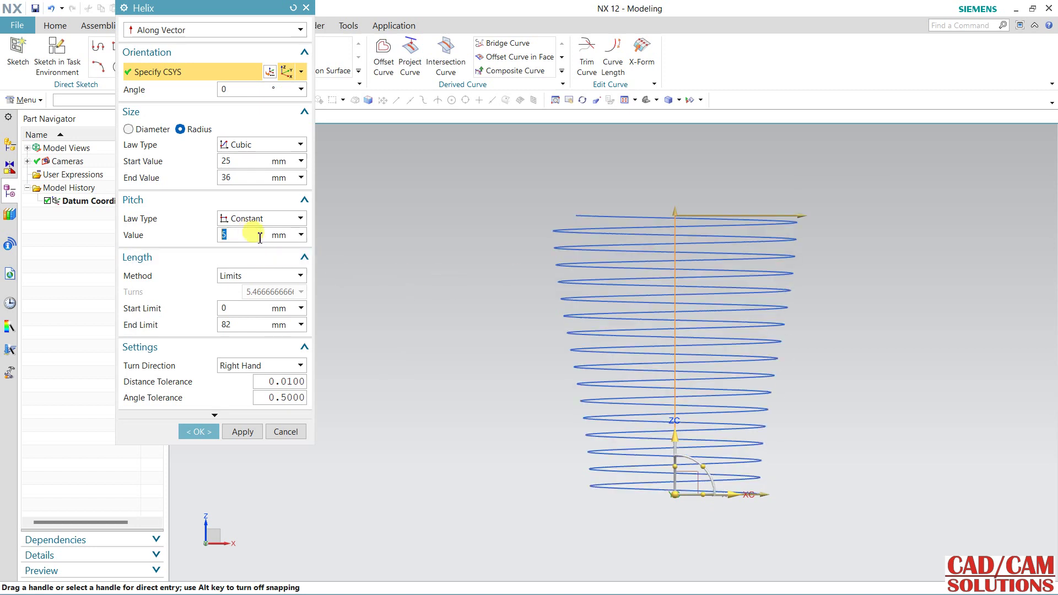
click(267, 219)
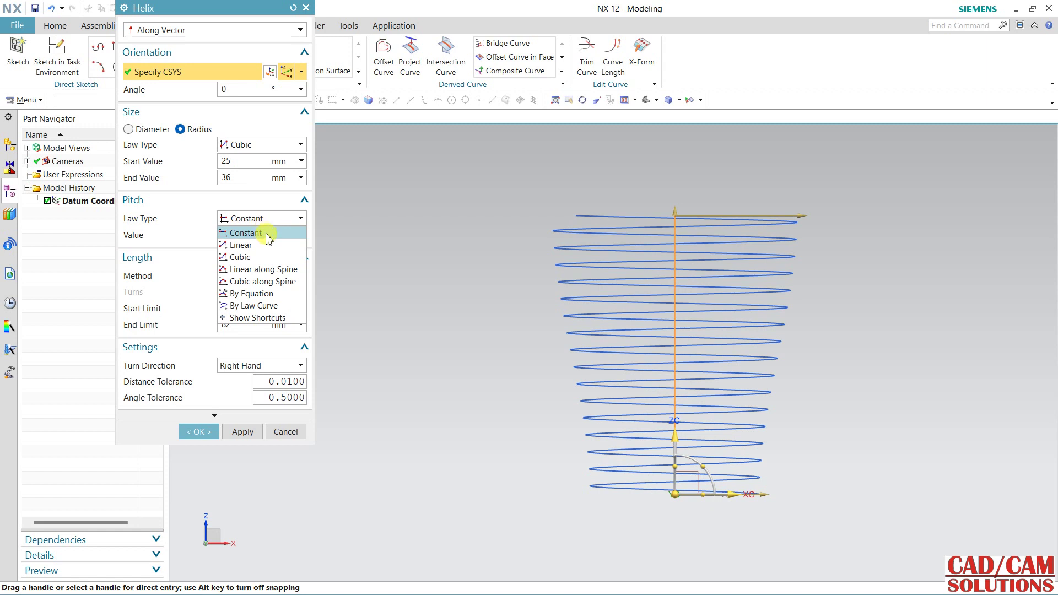
click(258, 257)
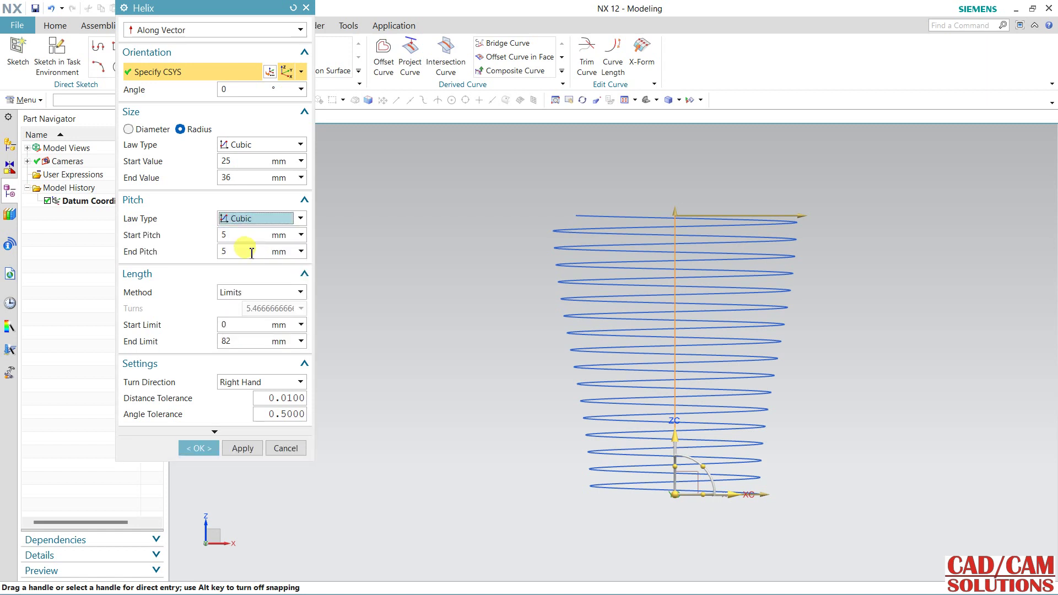
double_click(252, 253)
key(Return)
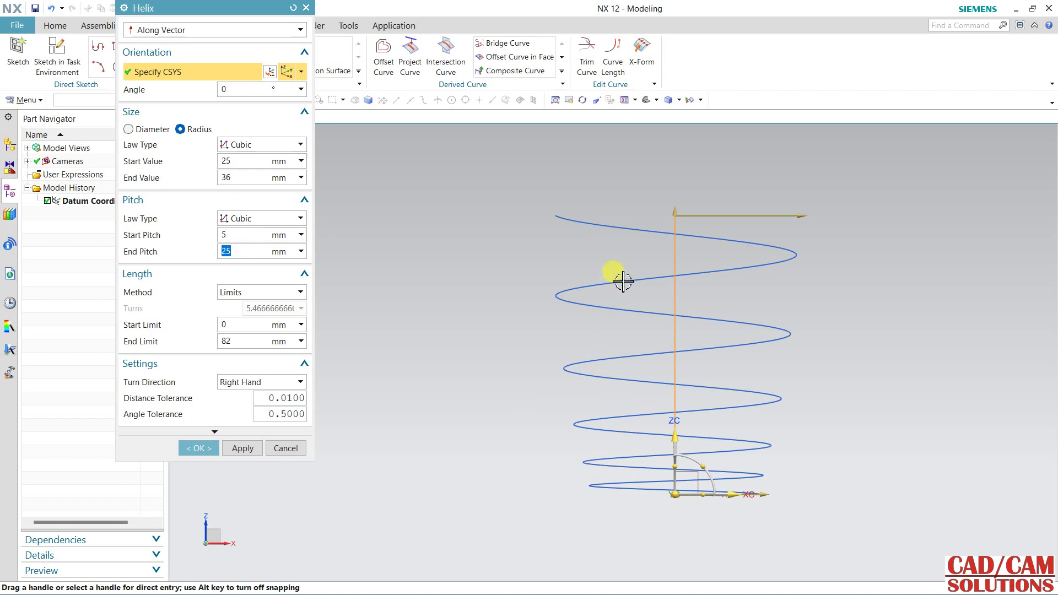
text(10)
key(Return)
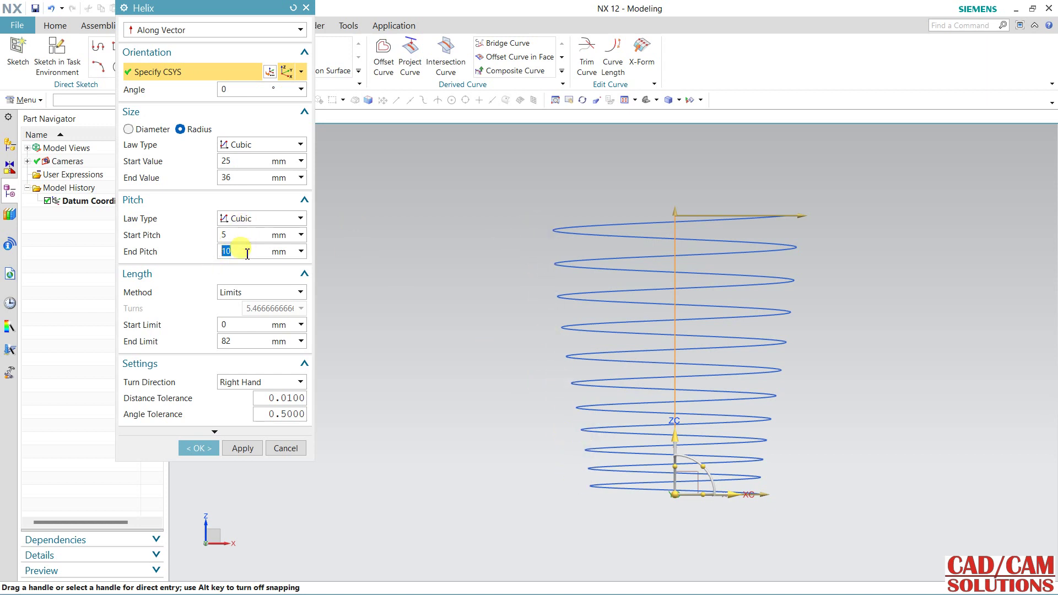
Step: Keep the helix length defined by limits with a 100 mm end limit
click(243, 294)
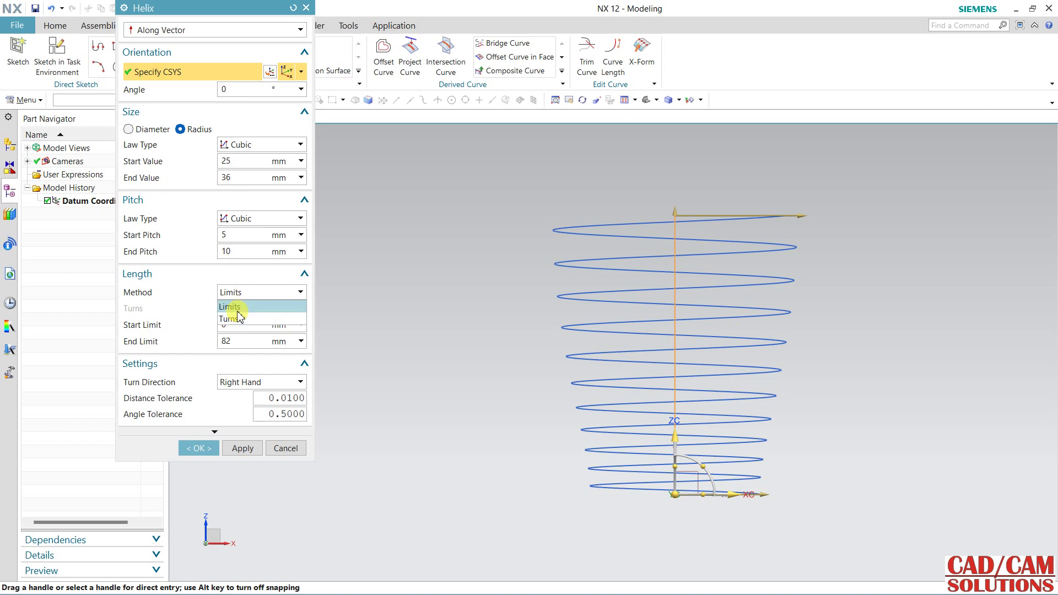
click(237, 311)
click(235, 341)
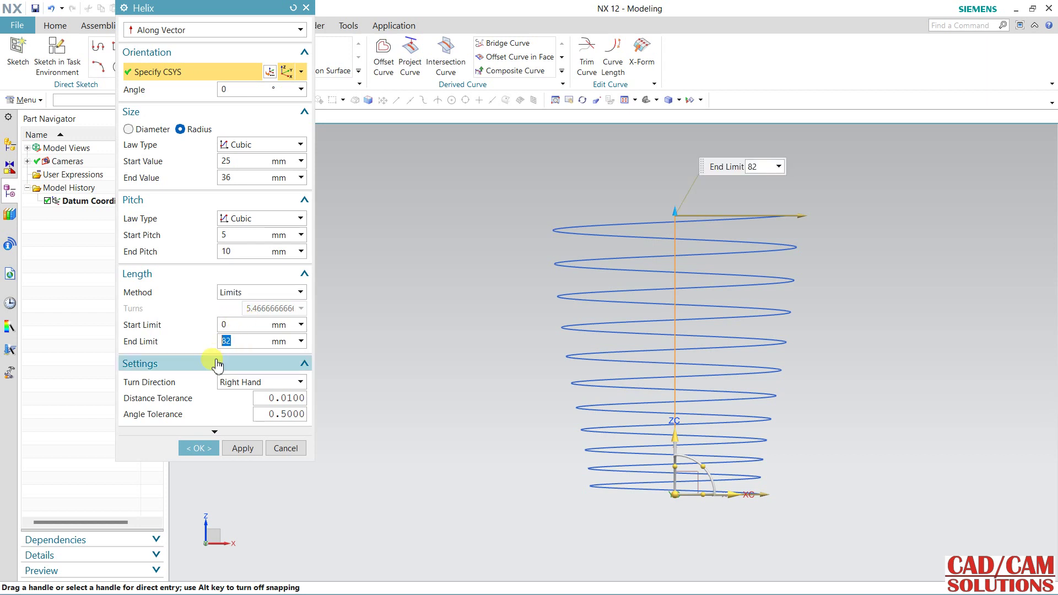
text(100)
key(Return)
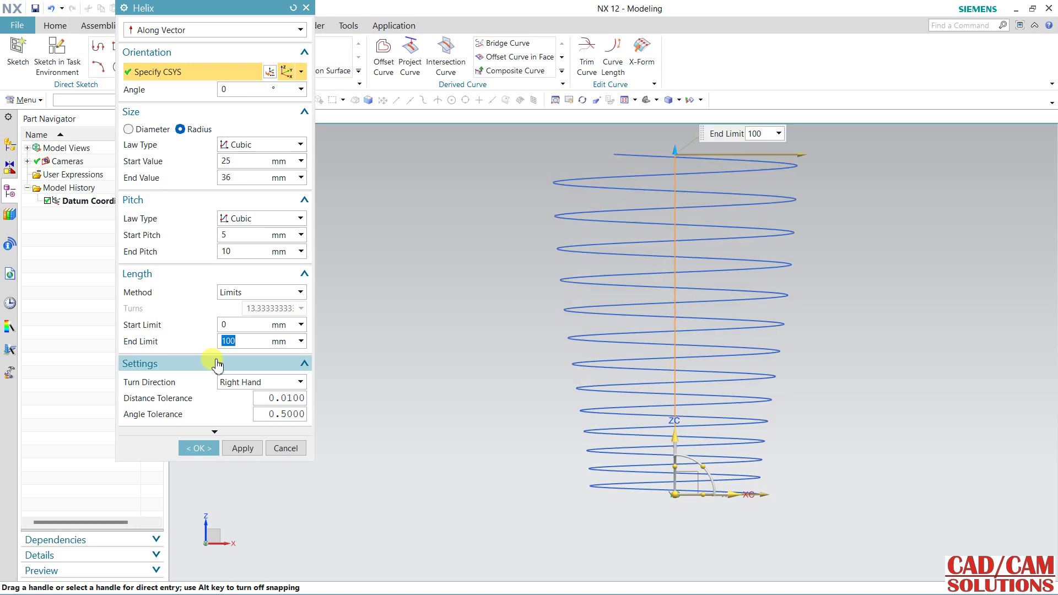
Step: Switch the helix length method to Turns with 14 turns
click(252, 294)
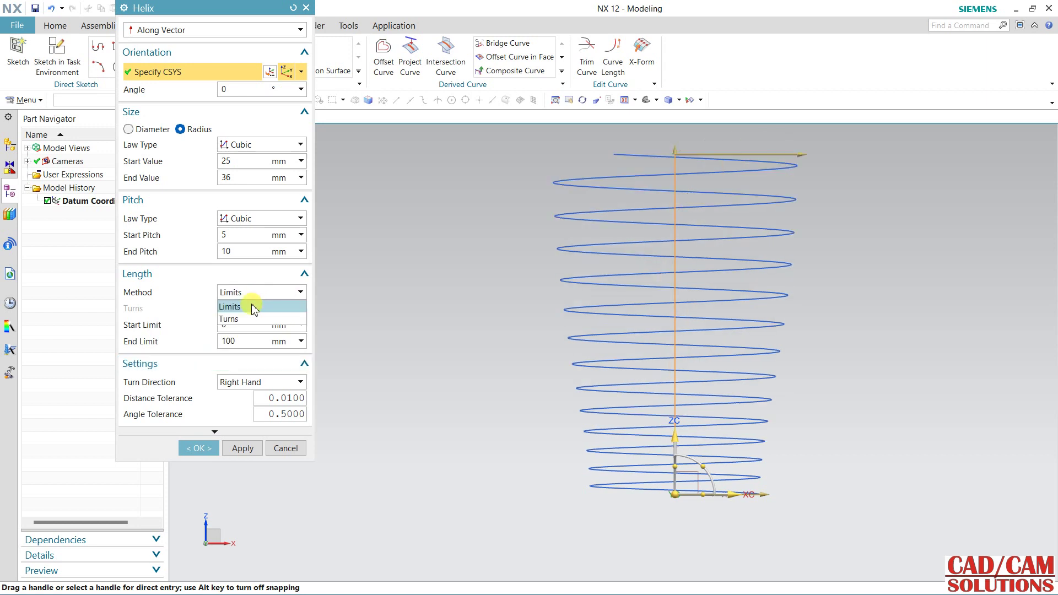
click(244, 316)
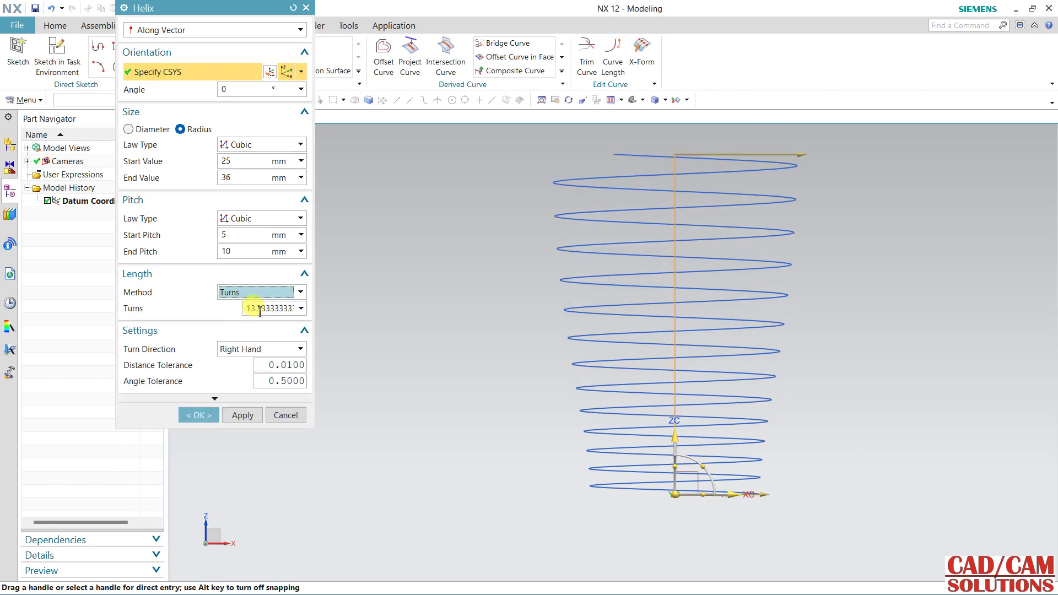
click(260, 310)
text(14)
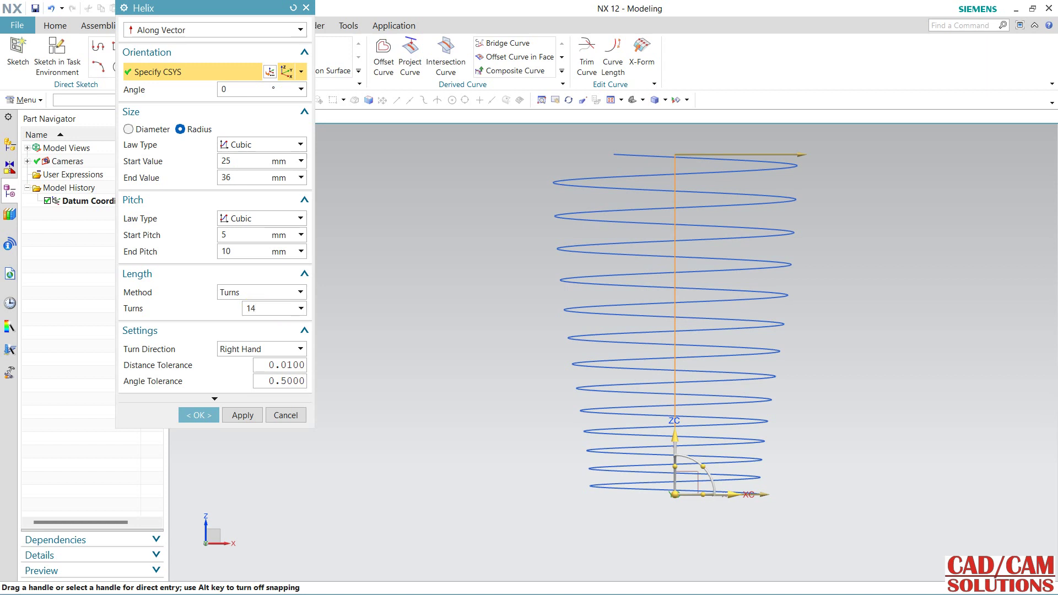
click(259, 310)
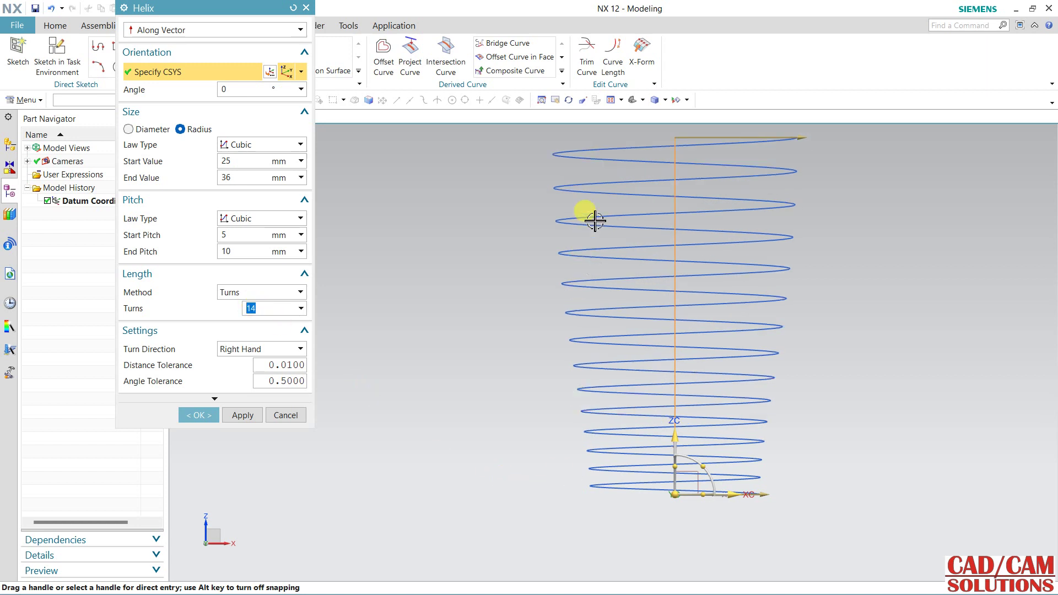
click(284, 350)
Step: Set Left Hand winding, inspect the helix in 3D, and drag its angle handle
click(264, 376)
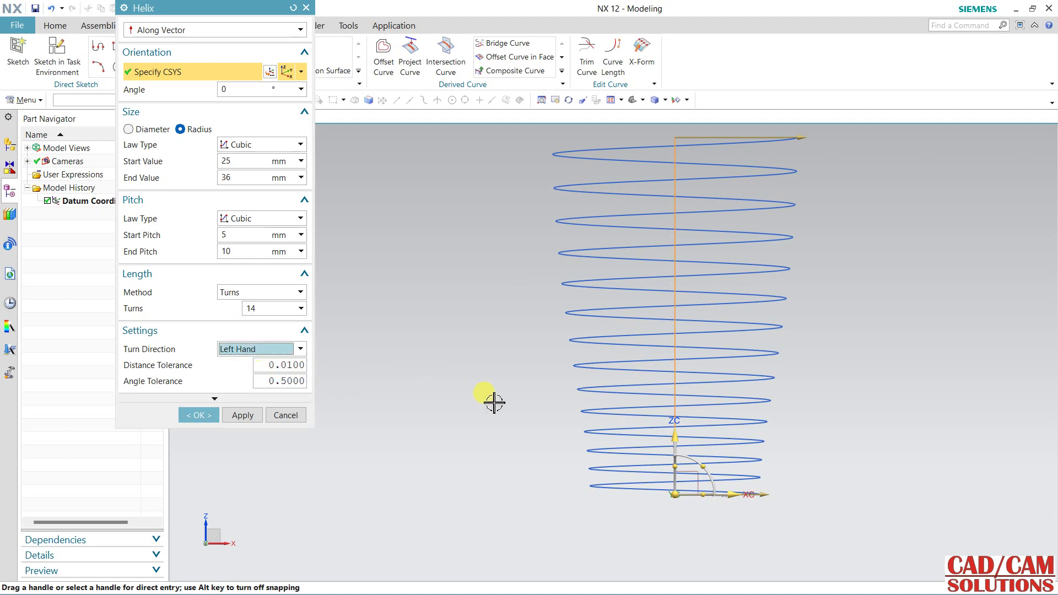
middle_drag(483, 374, 459, 394)
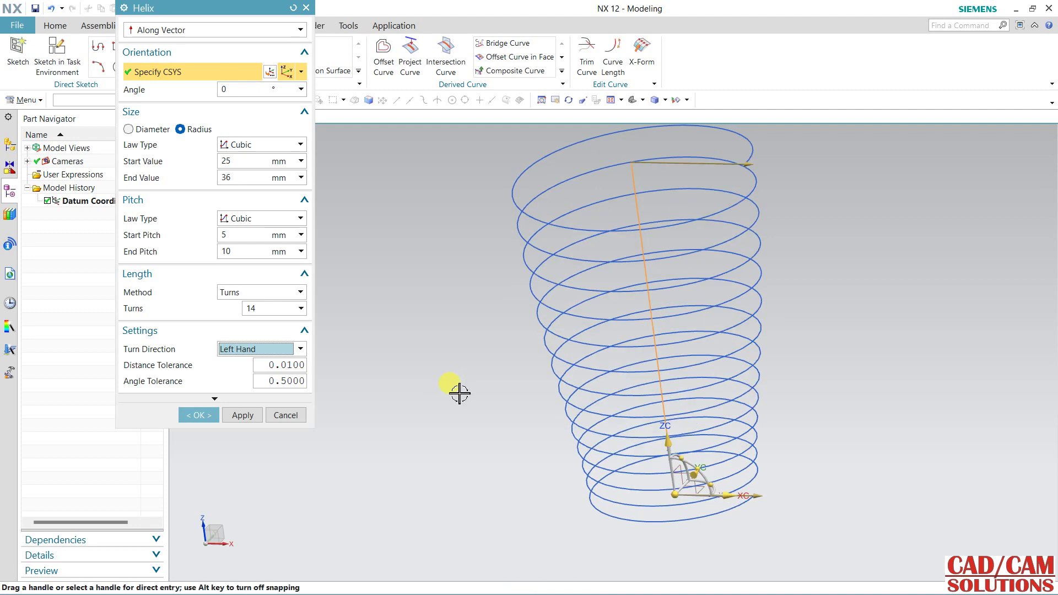
middle_drag(814, 279, 808, 286)
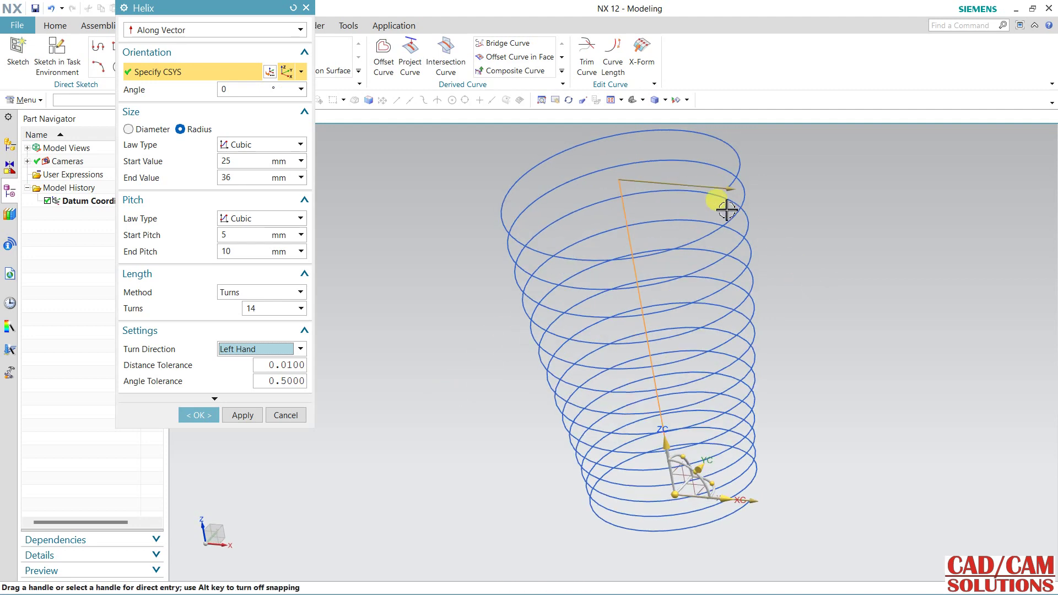
scroll(743, 177, up, 3)
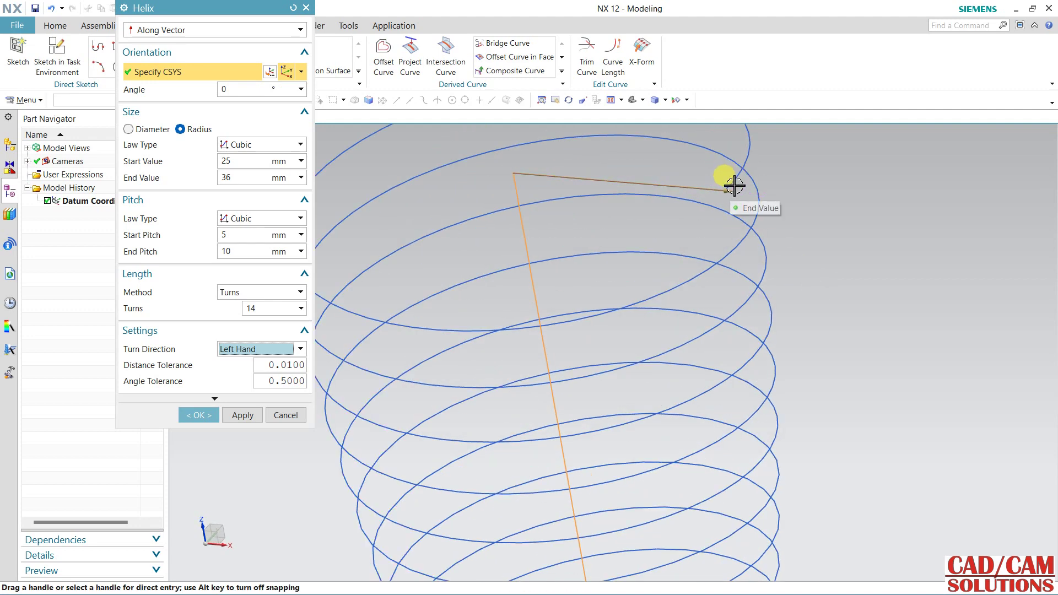
scroll(788, 250, down, 5)
mouse_move(796, 256)
middle_down()
mouse_move(824, 324)
mouse_move(803, 241)
mouse_move(812, 208)
mouse_move(855, 243)
mouse_move(838, 276)
middle_up()
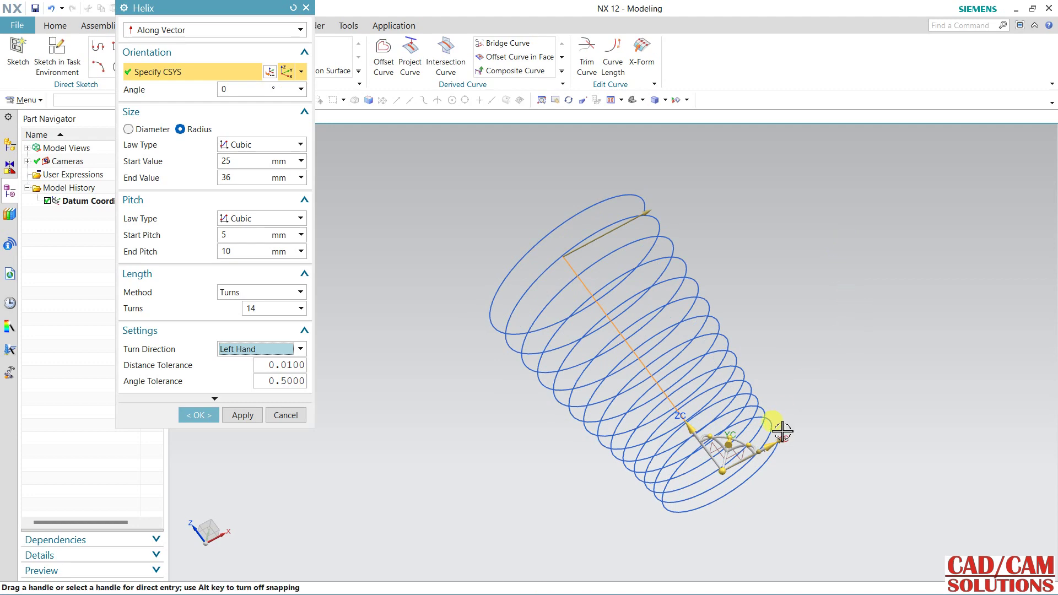
scroll(775, 430, up, 5)
scroll(785, 460, up, 1)
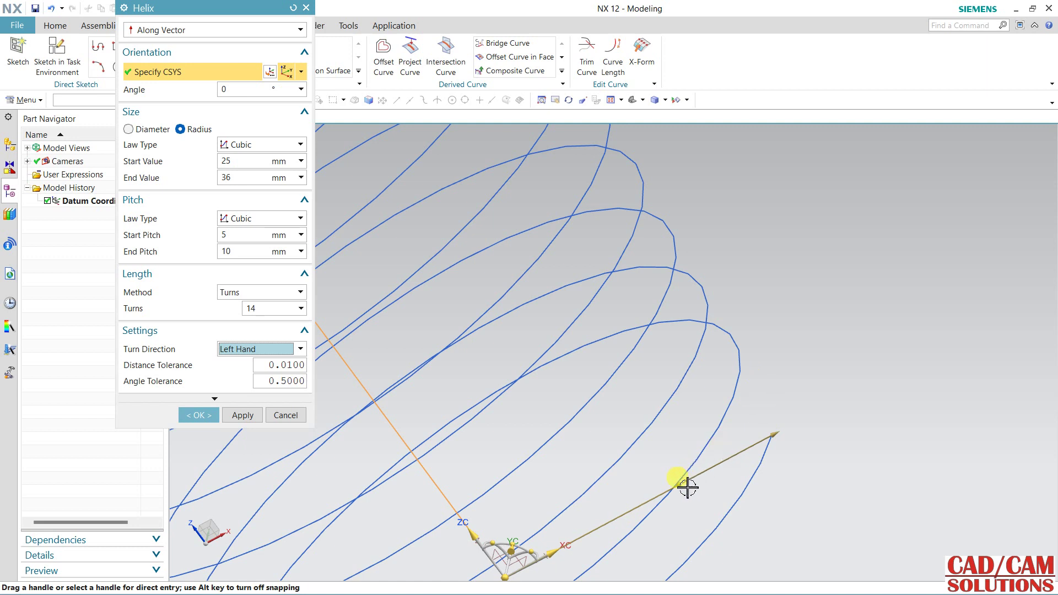
drag(687, 487, 755, 464)
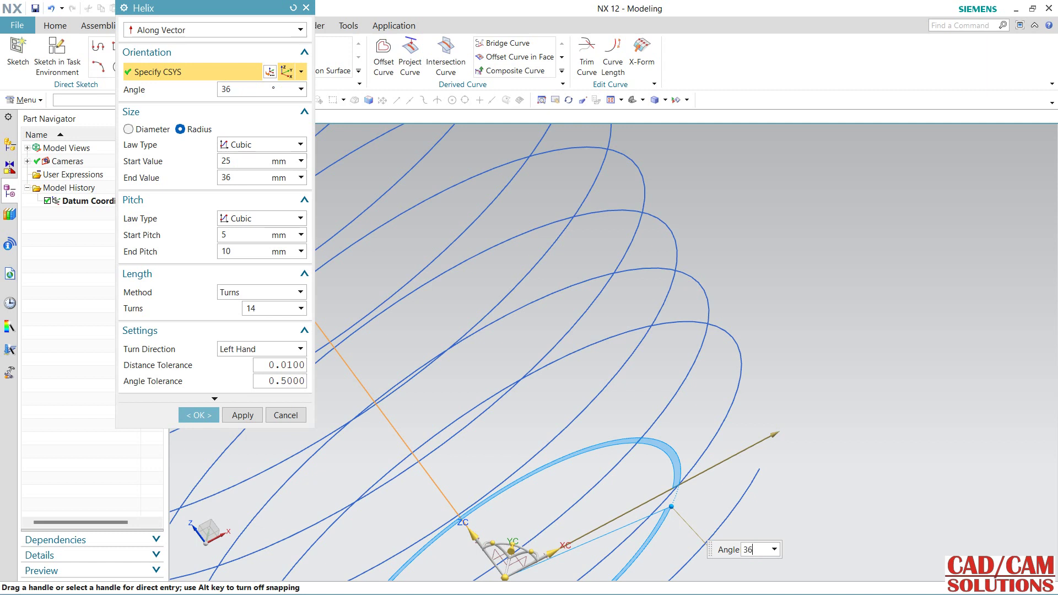
Step: Set the helix angle to 360° and confirm the 14-turn left-hand helix
text(0)
key(Return)
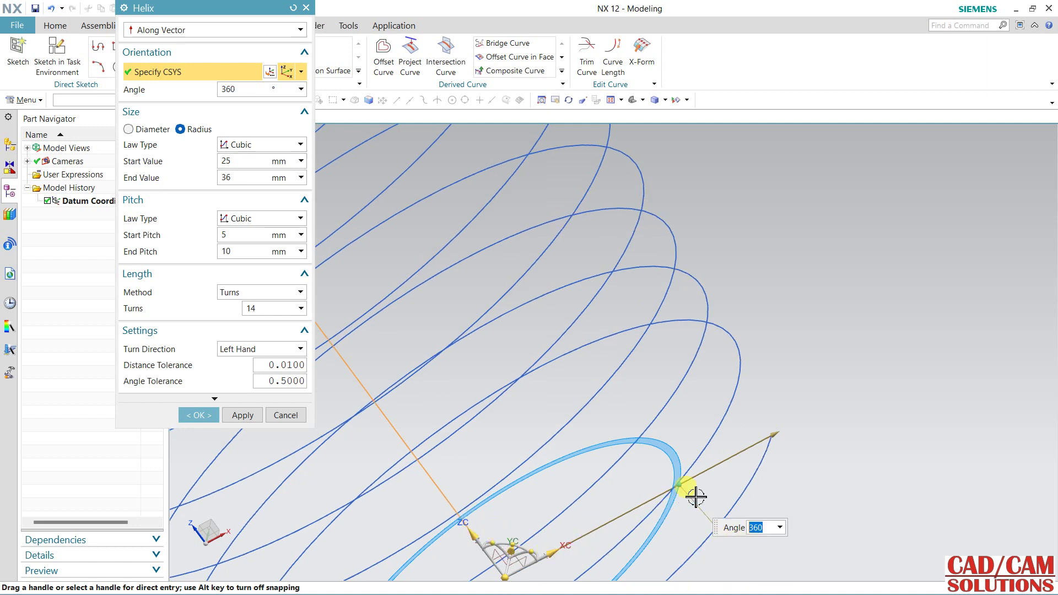
click(269, 399)
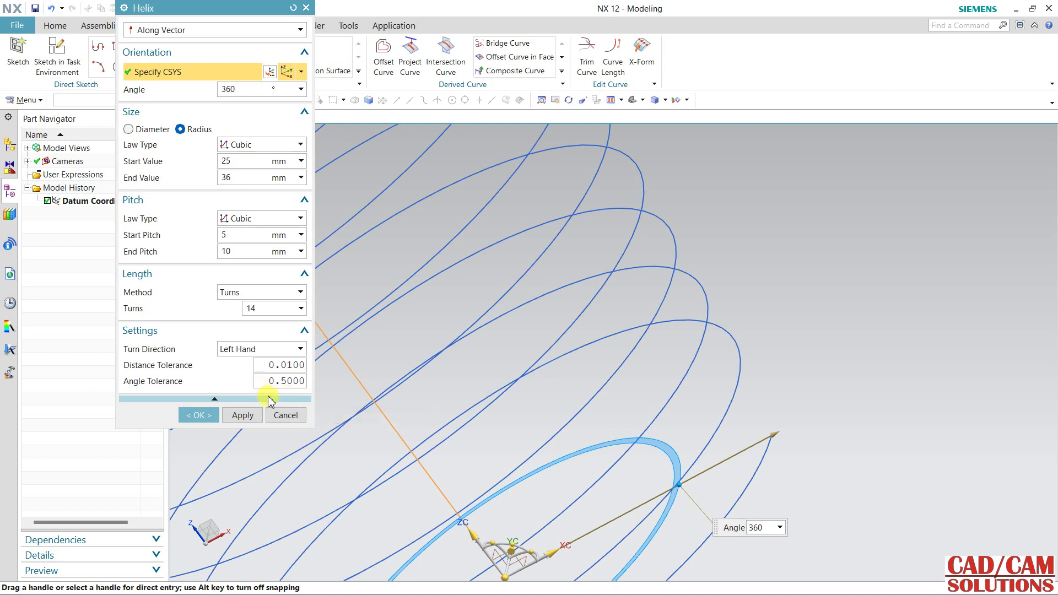
click(270, 399)
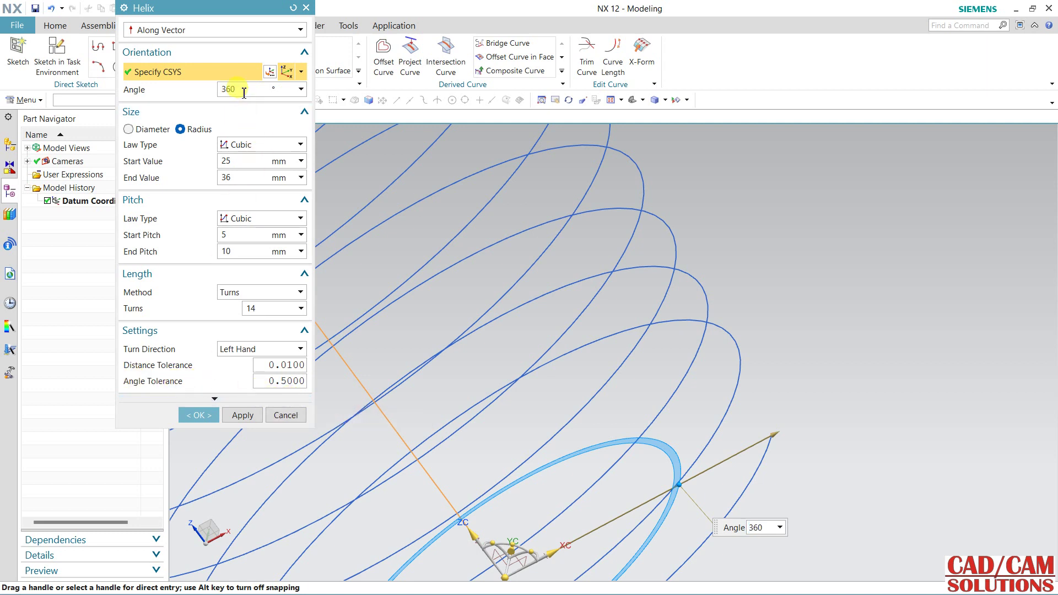
click(199, 415)
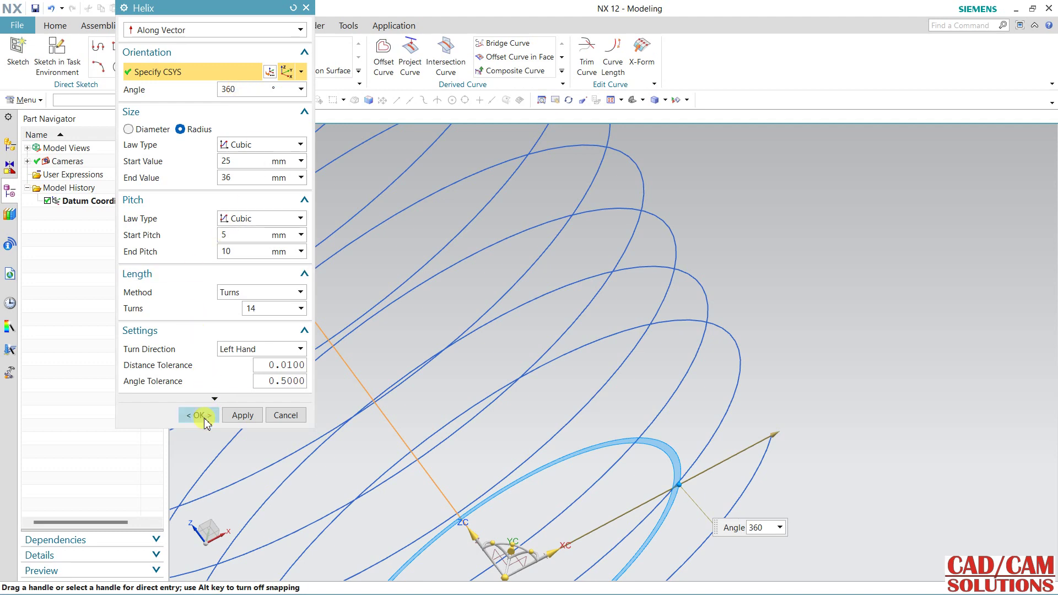
scroll(777, 350, down, 2)
scroll(778, 336, down, 2)
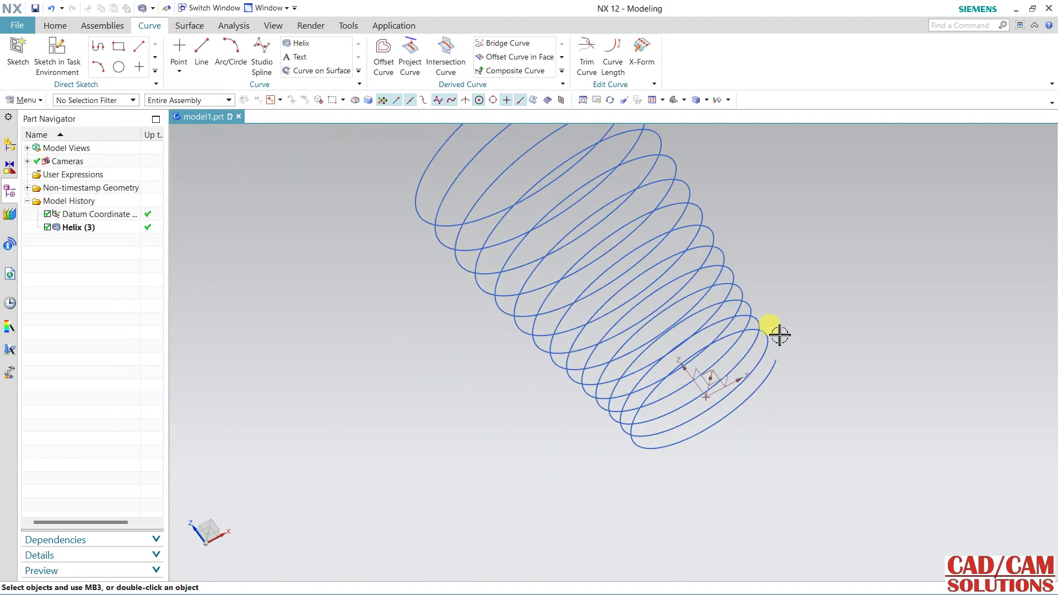
scroll(761, 342, down, 1)
mouse_move(737, 346)
middle_down()
mouse_move(665, 250)
mouse_move(633, 395)
mouse_move(761, 463)
mouse_move(808, 444)
mouse_move(440, 150)
middle_up()
click(298, 43)
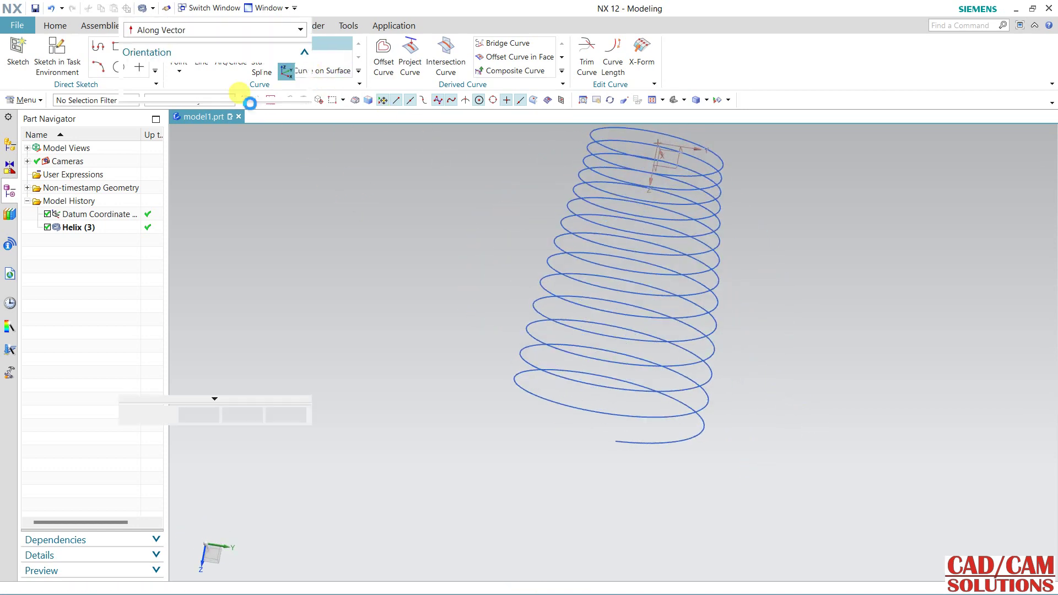
click(217, 30)
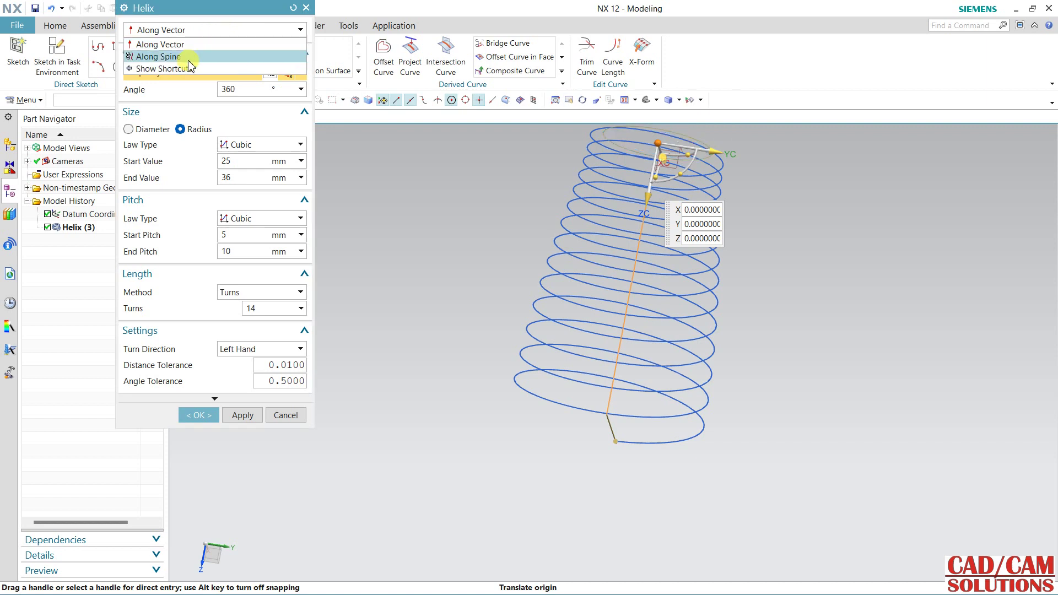
click(213, 31)
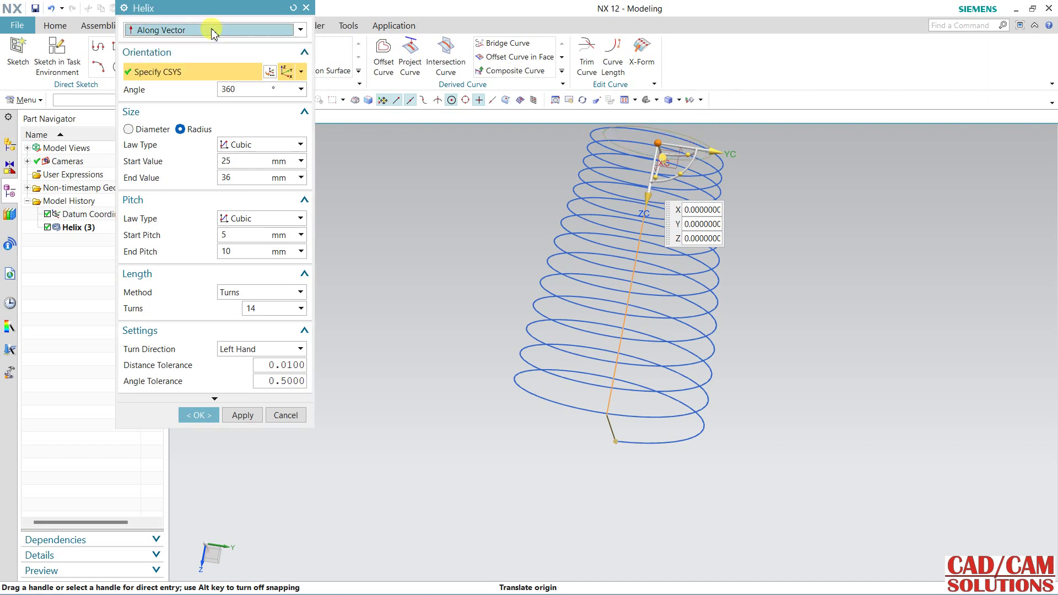
click(285, 415)
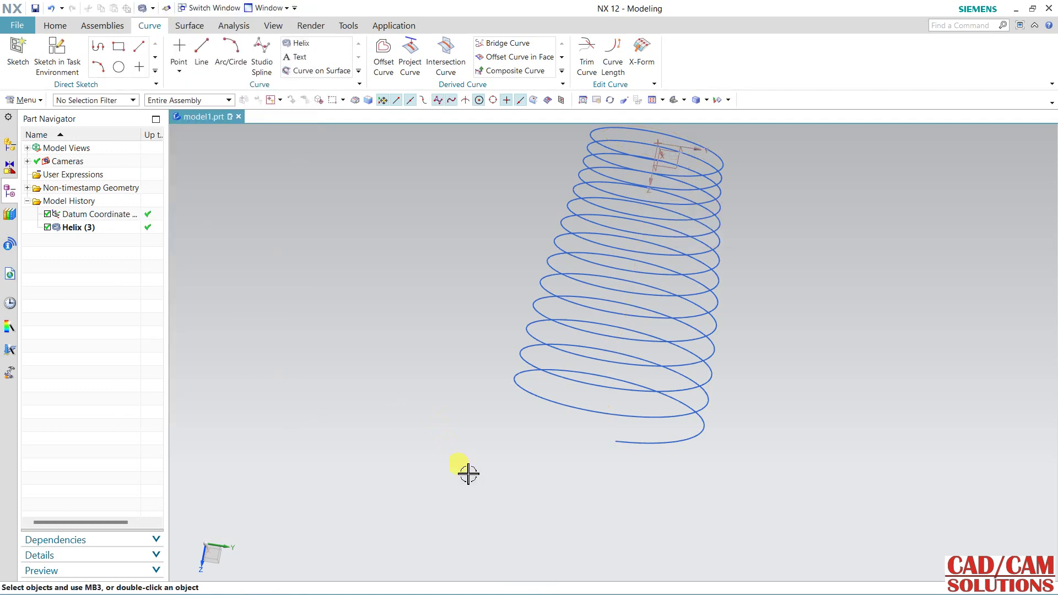
Step: Abandon the free Studio Spline and start a Sketch in Task Environment instead
mouse_move(467, 474)
middle_down()
mouse_move(484, 324)
mouse_move(541, 329)
mouse_move(547, 336)
mouse_move(281, 279)
middle_up()
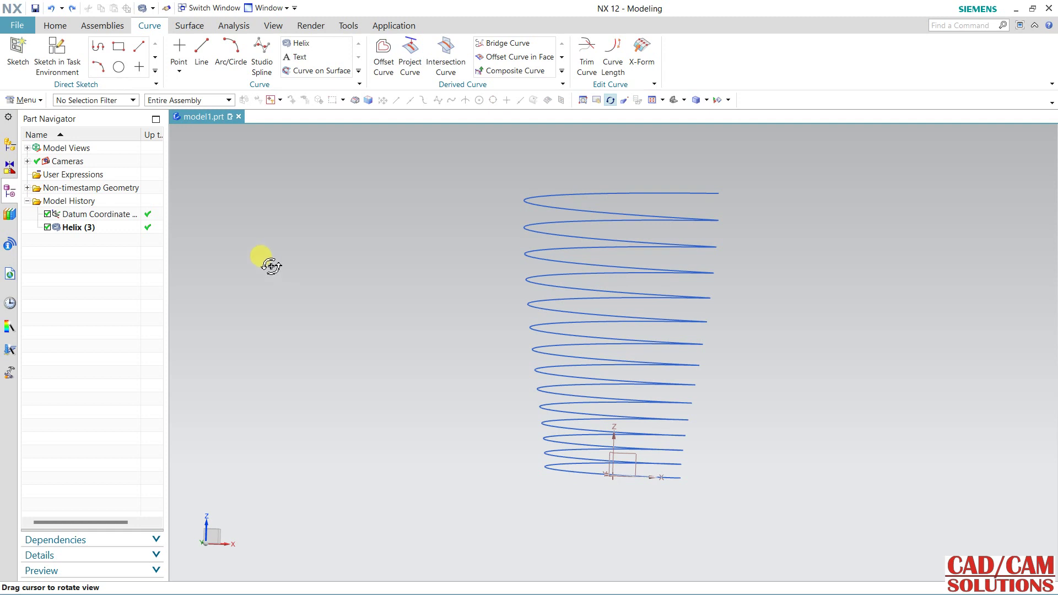
click(261, 65)
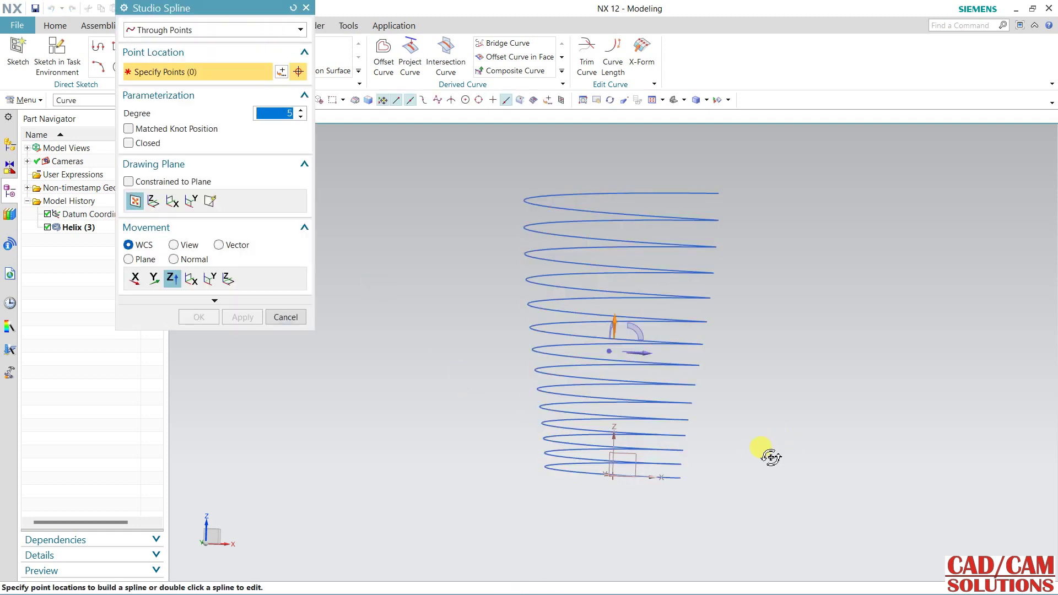
middle_drag(771, 457, 799, 454)
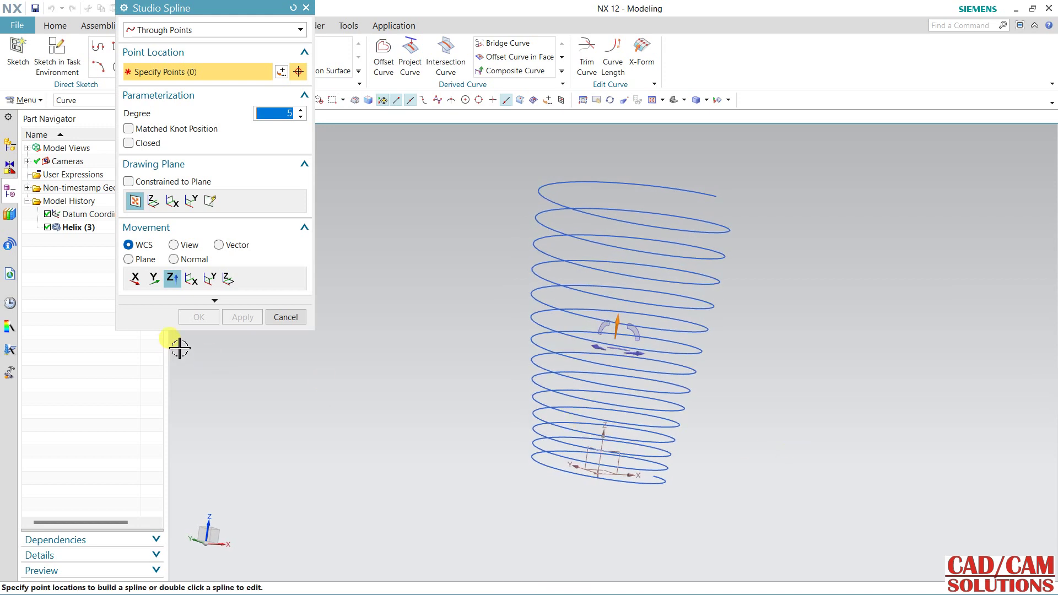
click(283, 318)
click(58, 56)
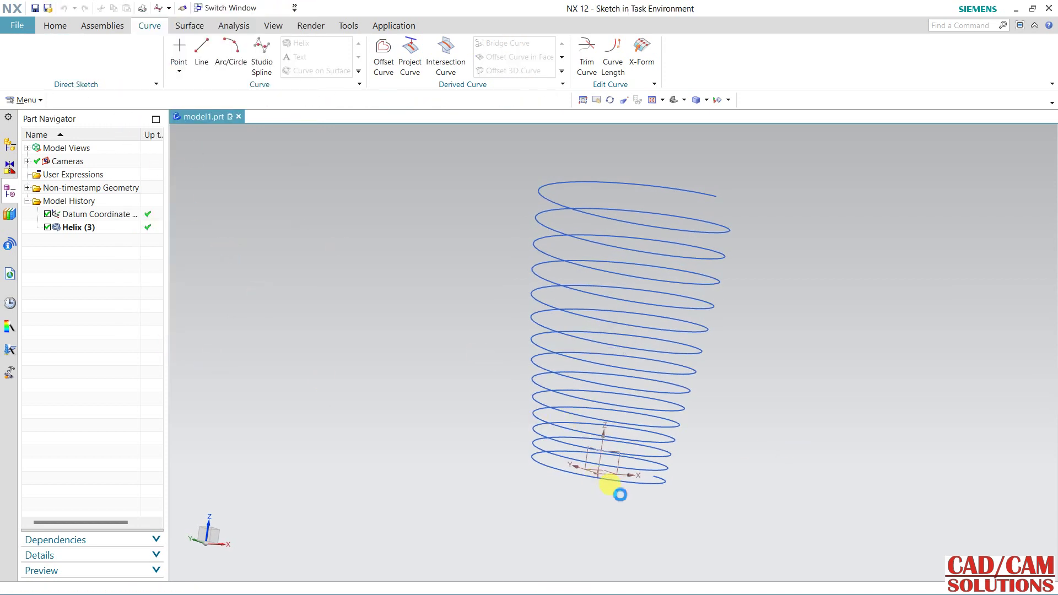
click(607, 455)
Step: Place the new sketch on the XY datum plane with X as horizontal reference
click(618, 464)
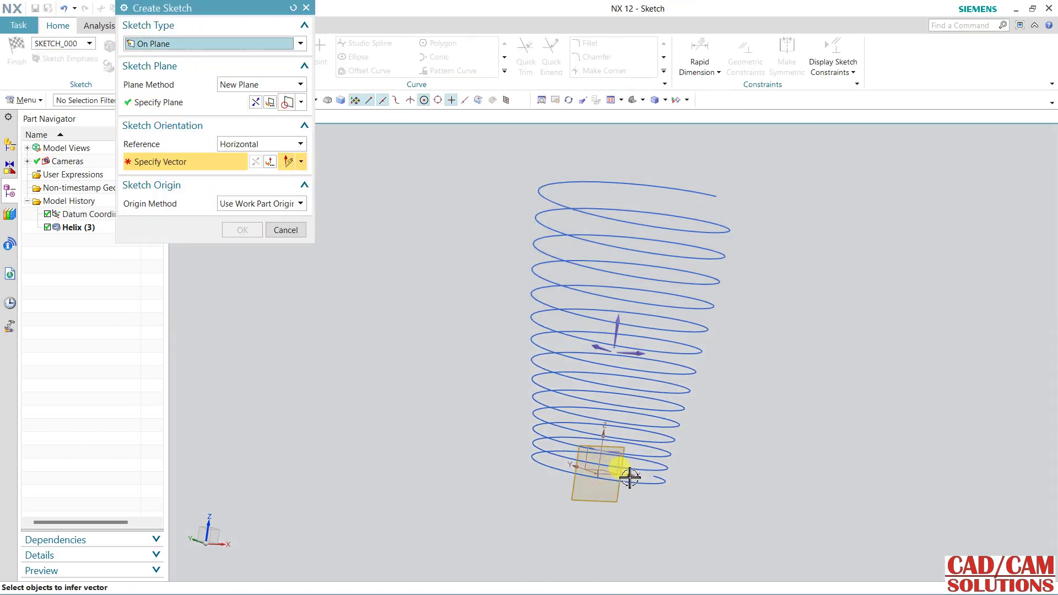
click(632, 356)
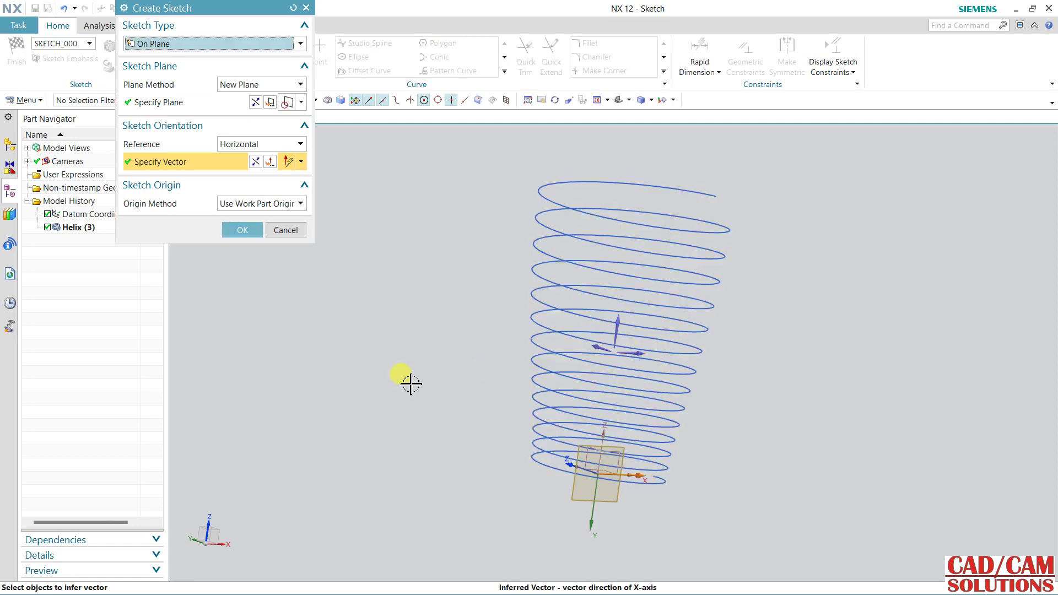
middle_click(398, 384)
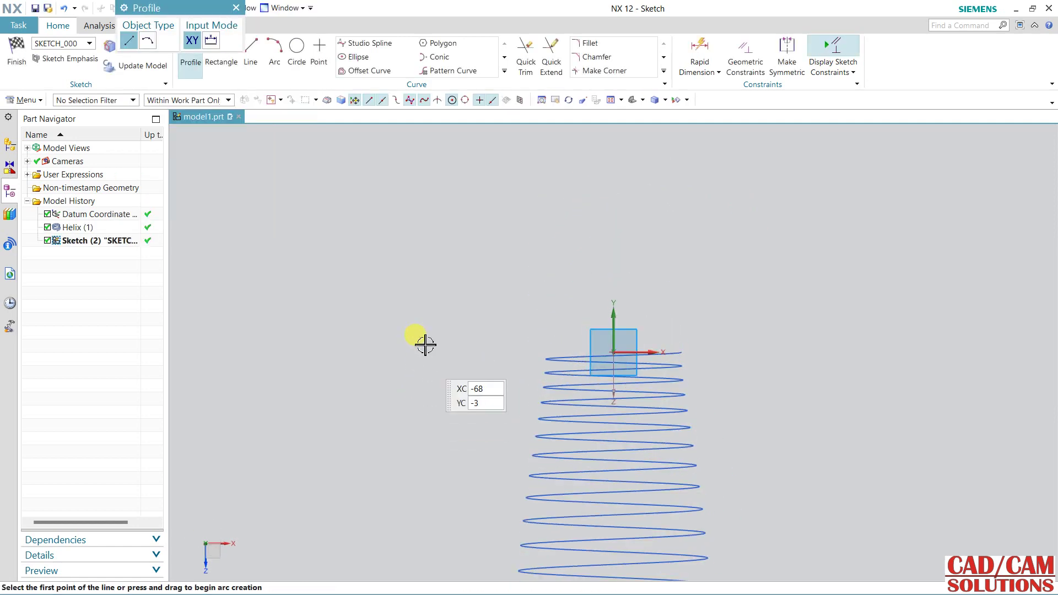
Step: Draw a five-point S-shaped spline right of the helix, reshape it, and lengthen its top
click(367, 45)
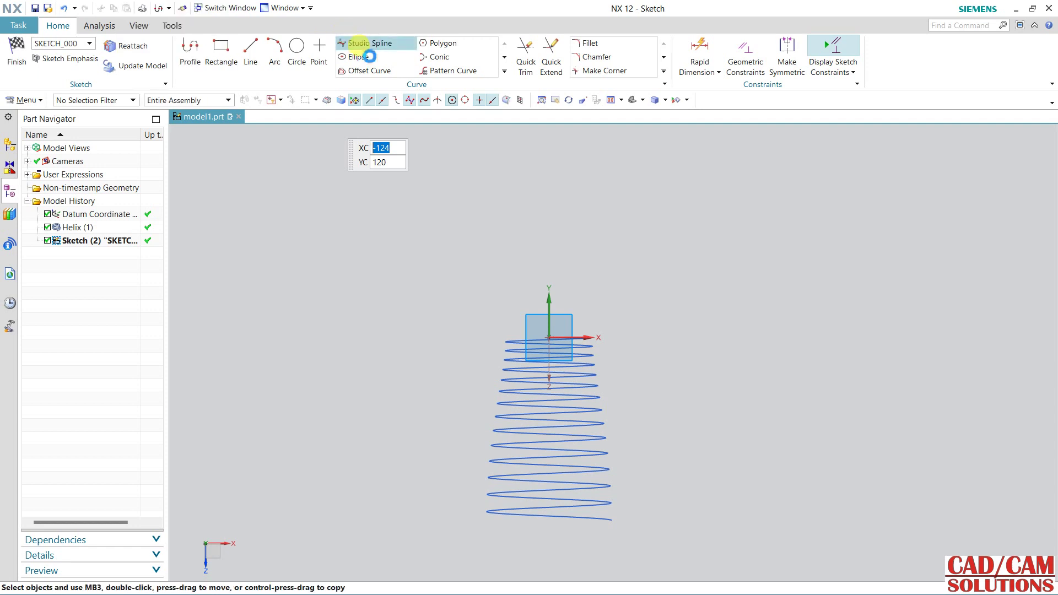
click(672, 329)
click(666, 391)
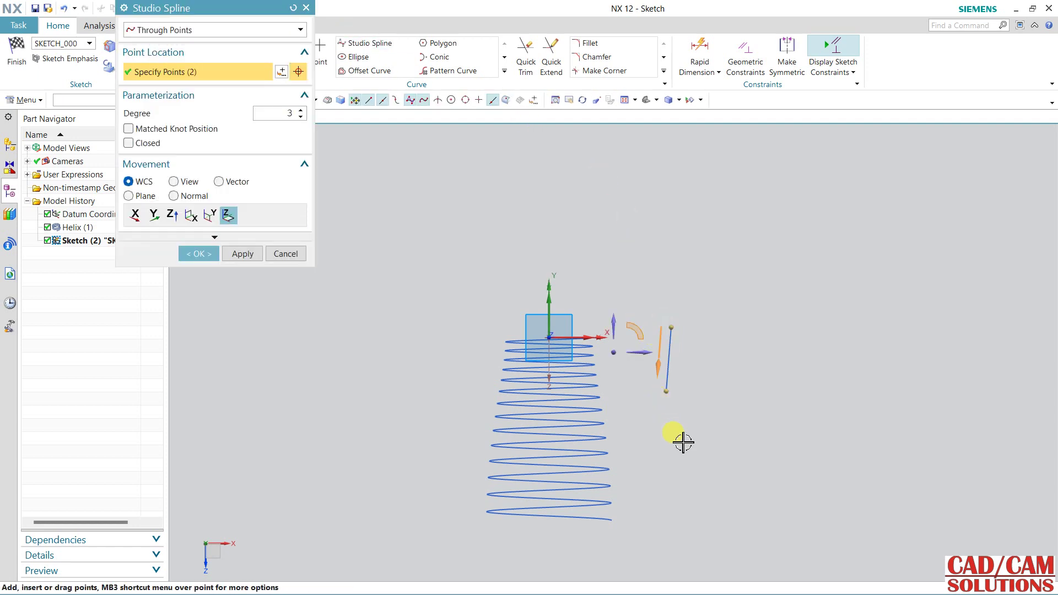
click(678, 437)
click(711, 460)
click(702, 520)
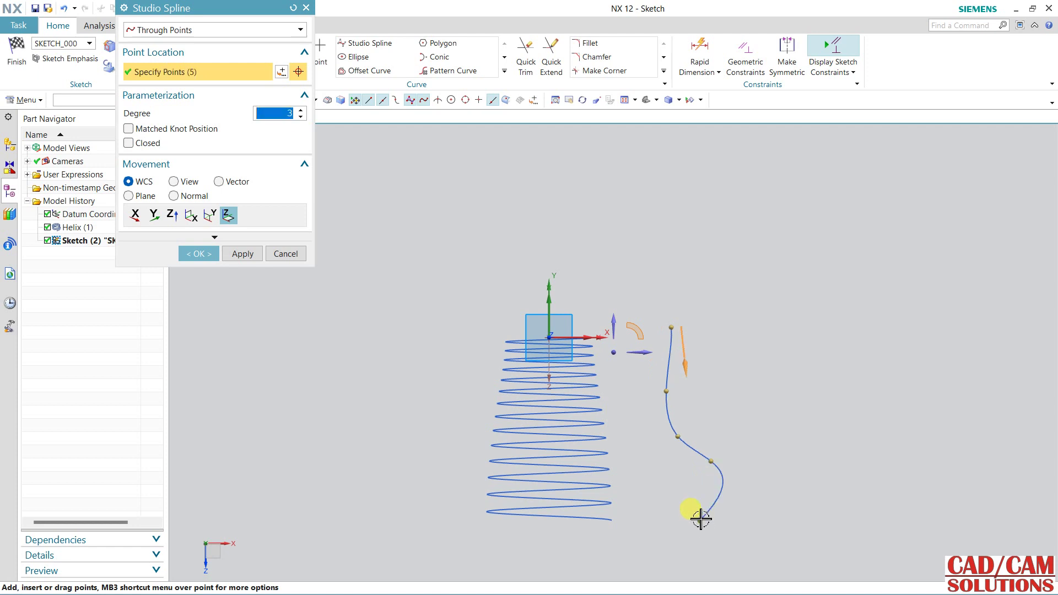
drag(713, 464, 701, 471)
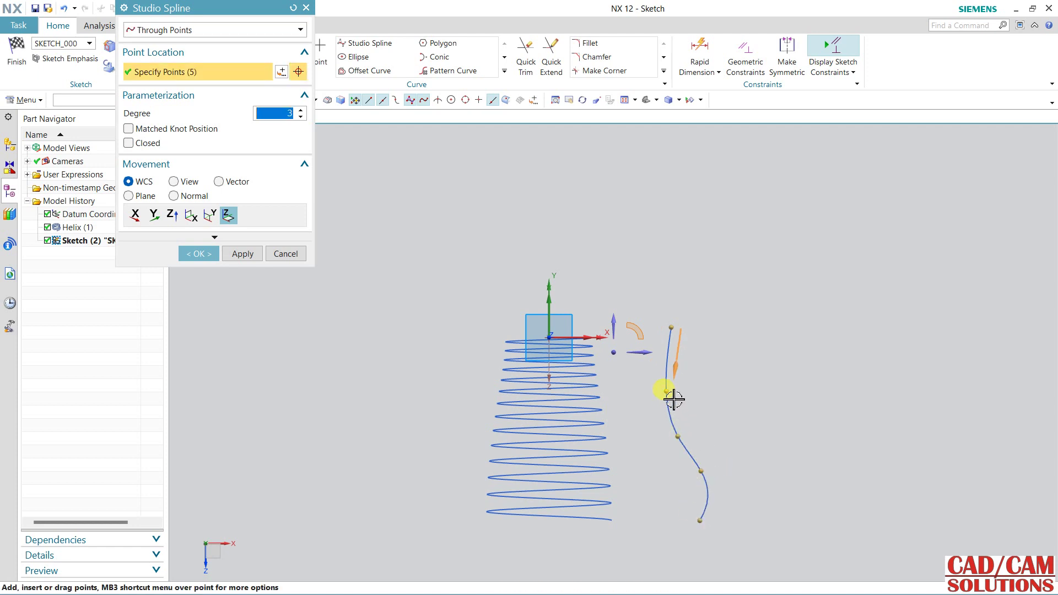
drag(672, 393, 656, 386)
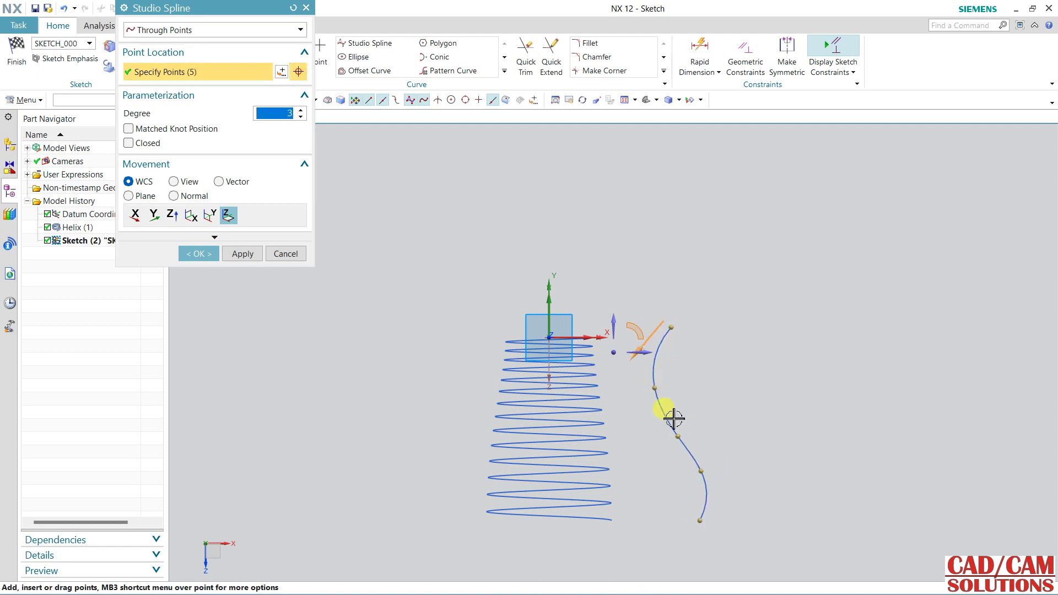
drag(679, 436, 688, 427)
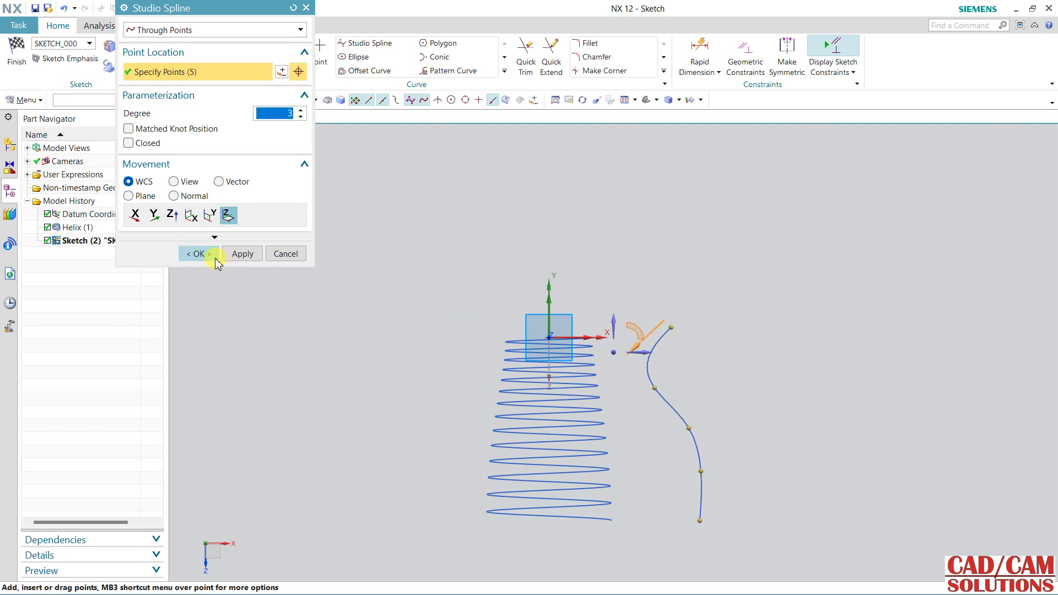
click(198, 254)
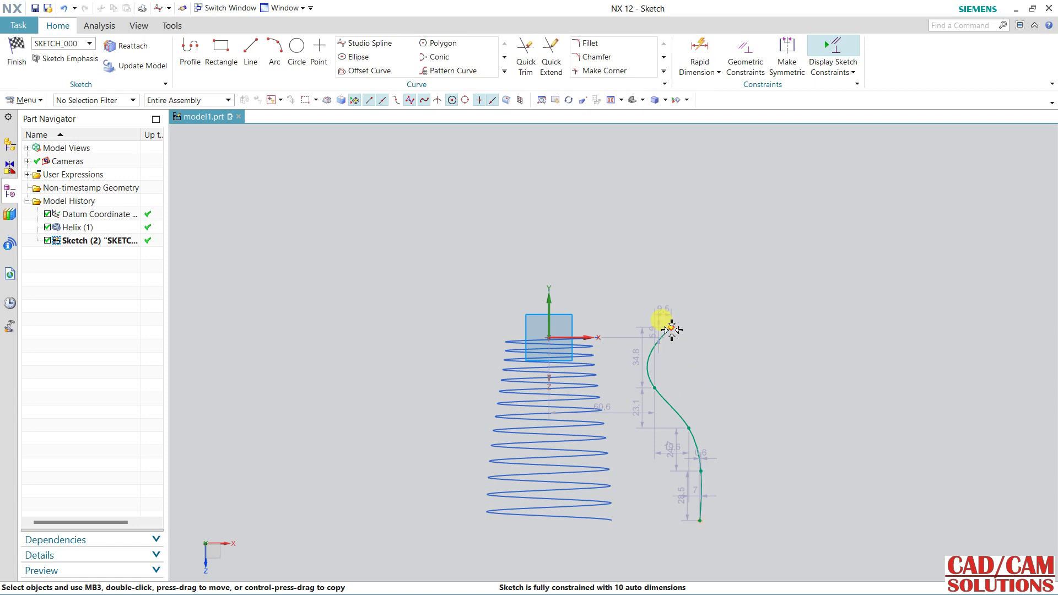
drag(671, 329, 663, 313)
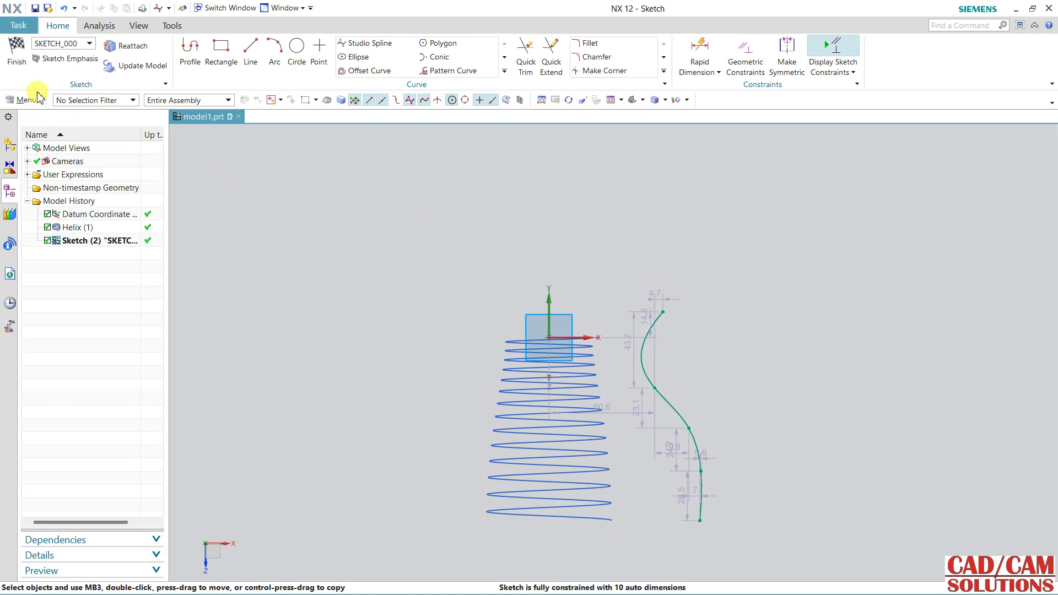
Step: Finish the sketch and start an Along Spine helix using the sketched spline
click(16, 52)
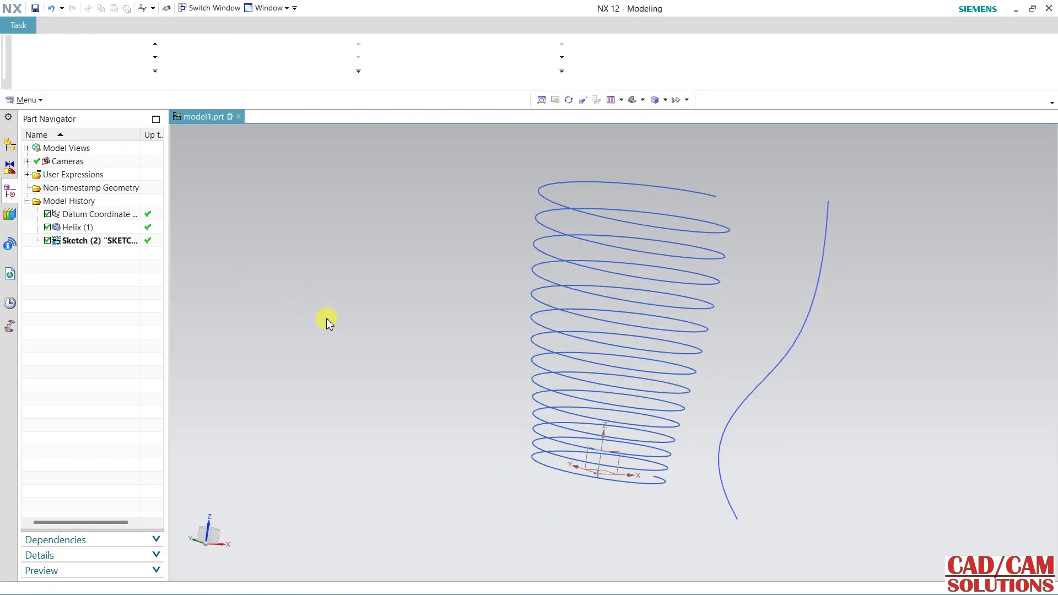
click(300, 43)
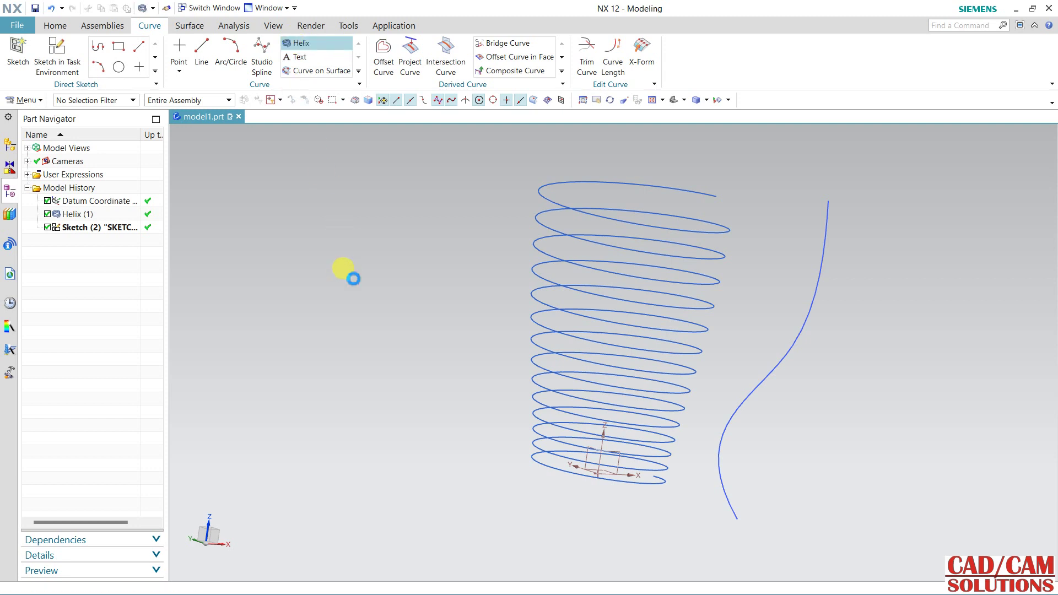
click(177, 31)
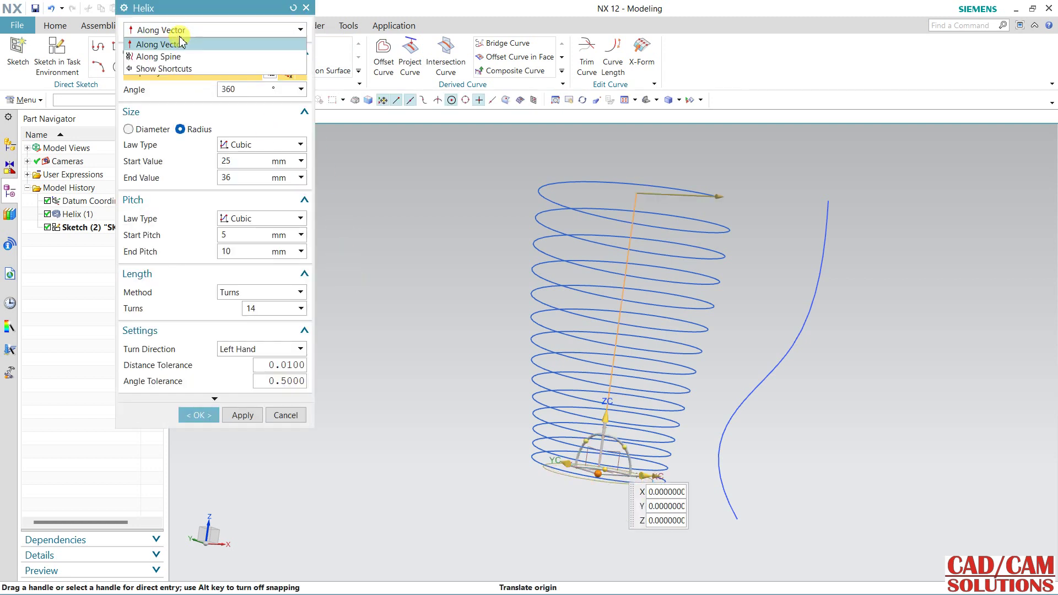
click(160, 56)
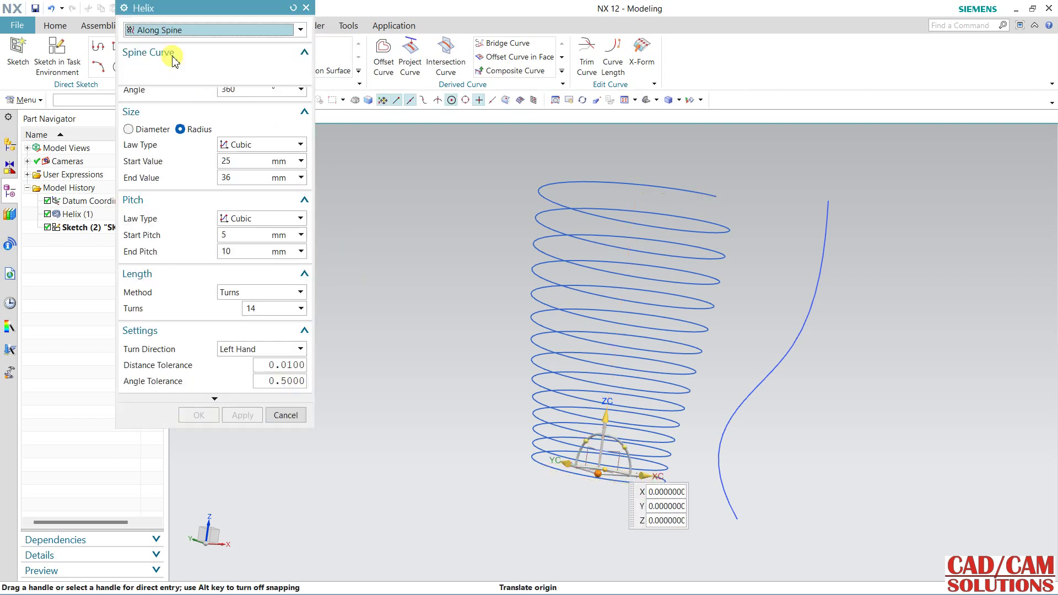
click(720, 489)
mouse_move(867, 467)
middle_down()
mouse_move(830, 438)
mouse_move(832, 461)
middle_up()
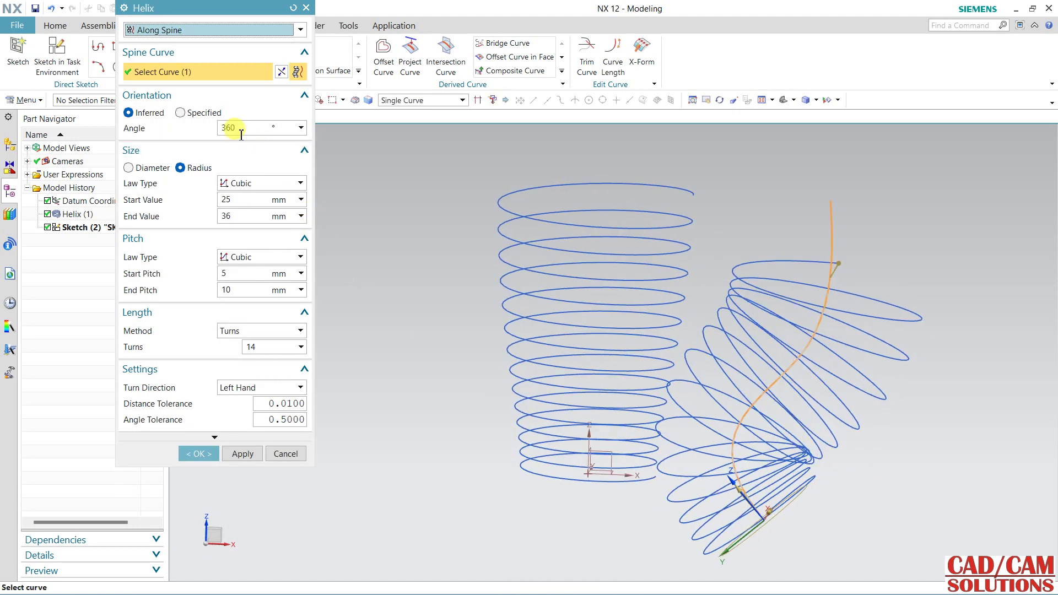
Step: Give the spline helix a constant 10 mm radius and compare both helixes
click(245, 186)
click(238, 199)
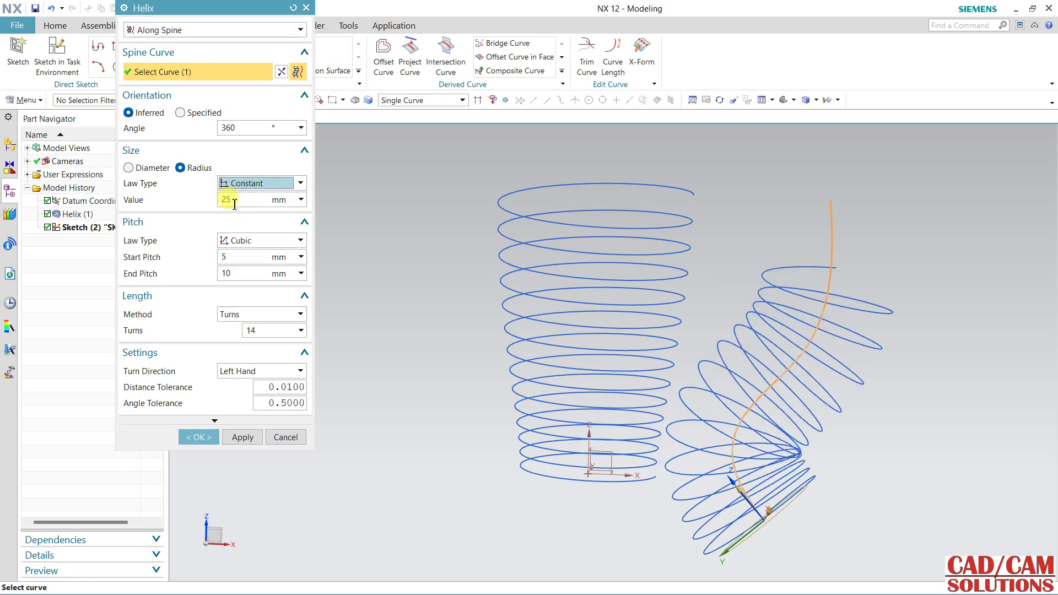
click(235, 205)
text(0)
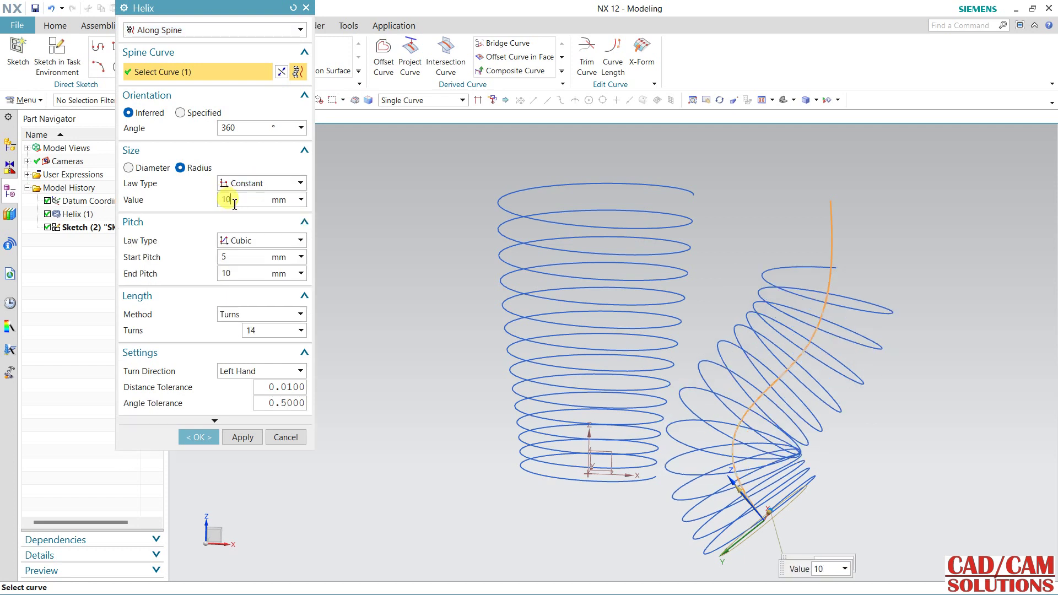
key(Return)
middle_drag(907, 435, 814, 282)
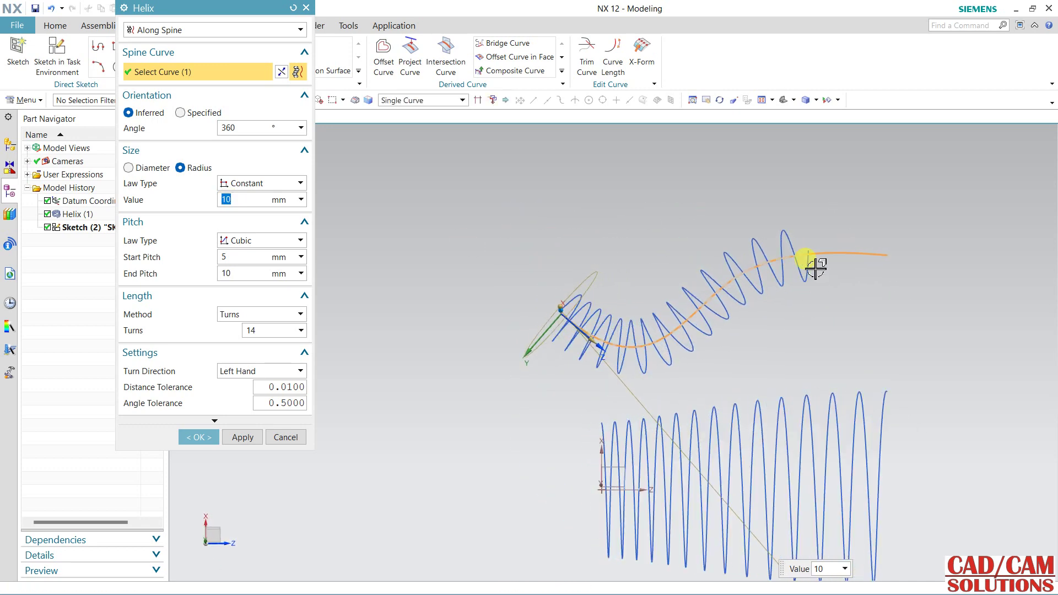
scroll(803, 301, up, 2)
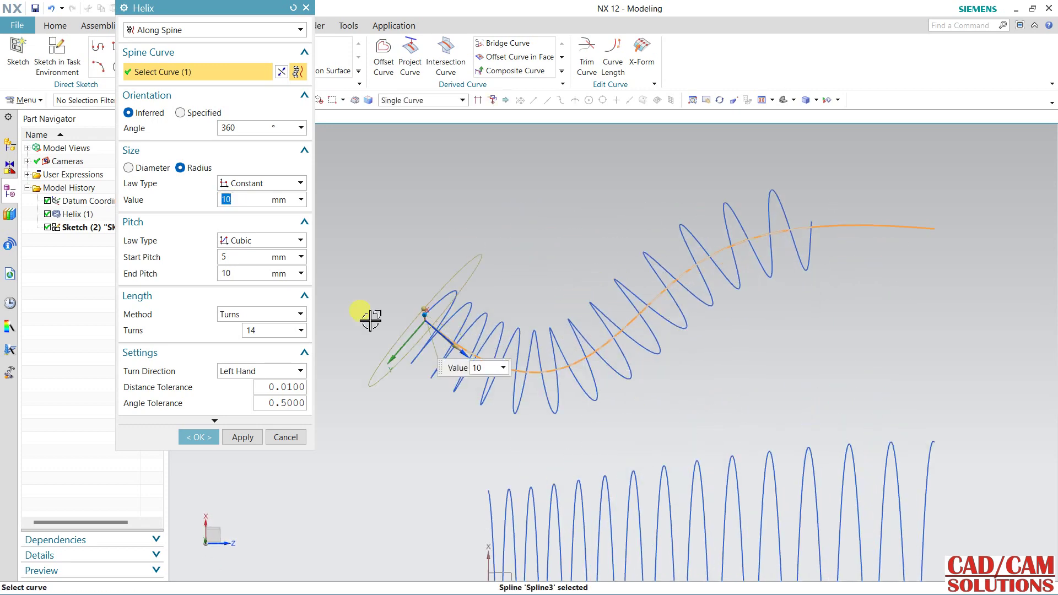
Step: Make the spline helix radius vary cubically from 10 to 15 mm
click(255, 188)
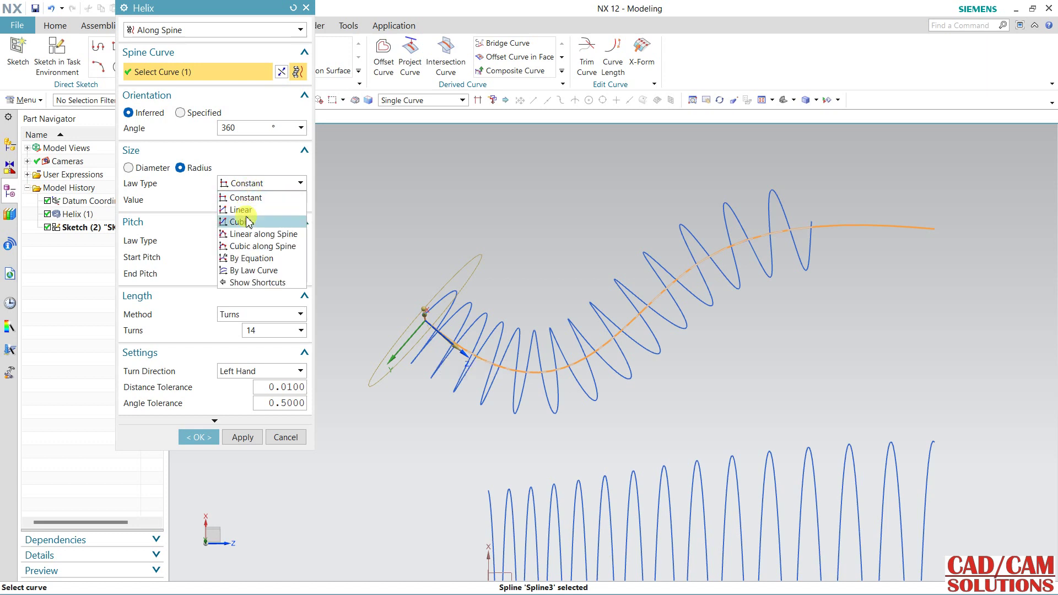
click(248, 222)
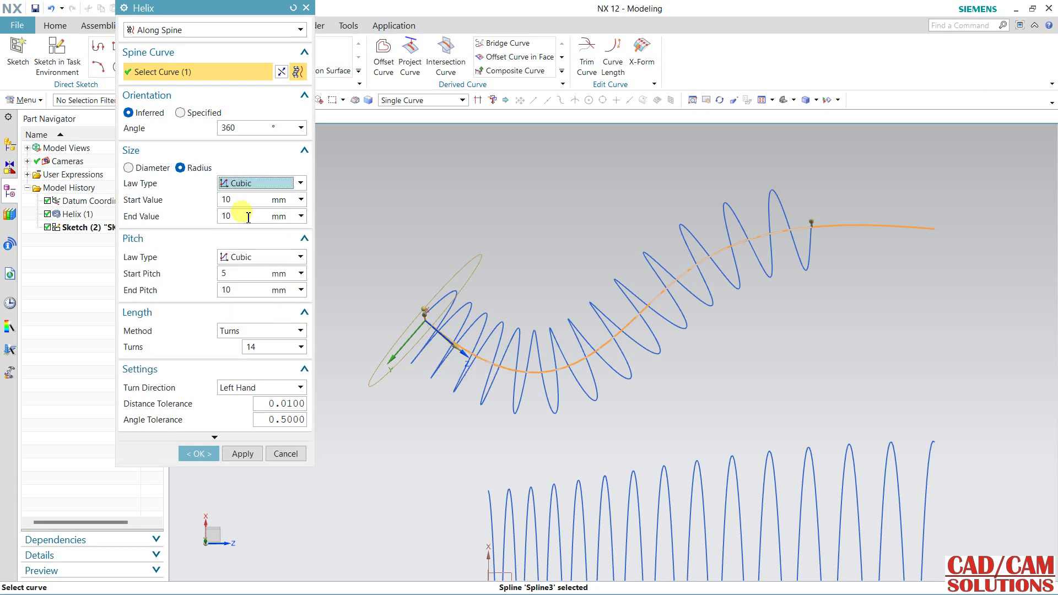
click(246, 220)
text(15)
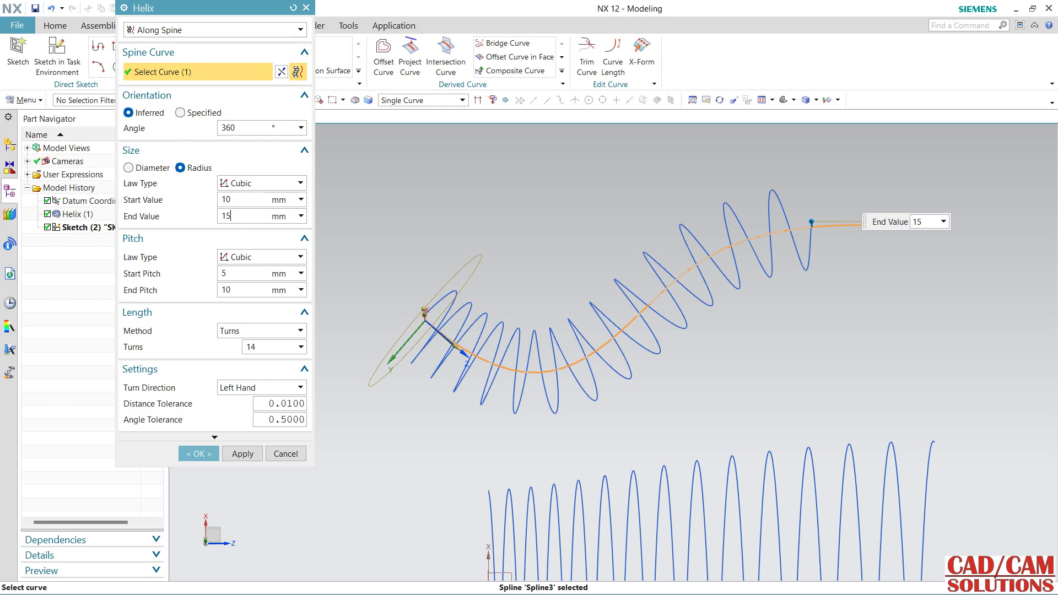
click(246, 218)
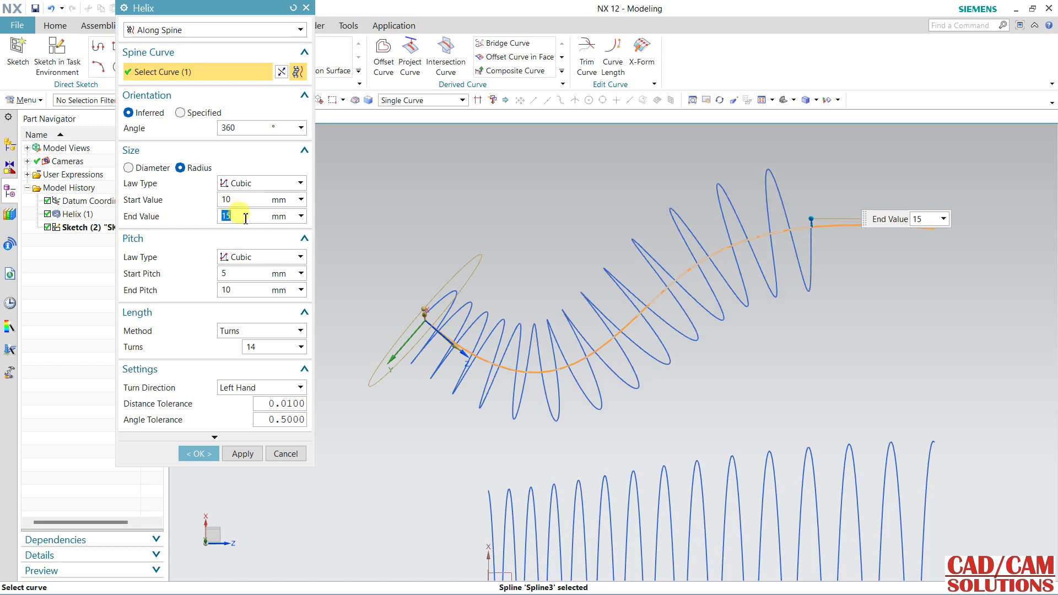
Step: Set a constant 10 mm pitch and 15 turns, then create the helix
click(235, 276)
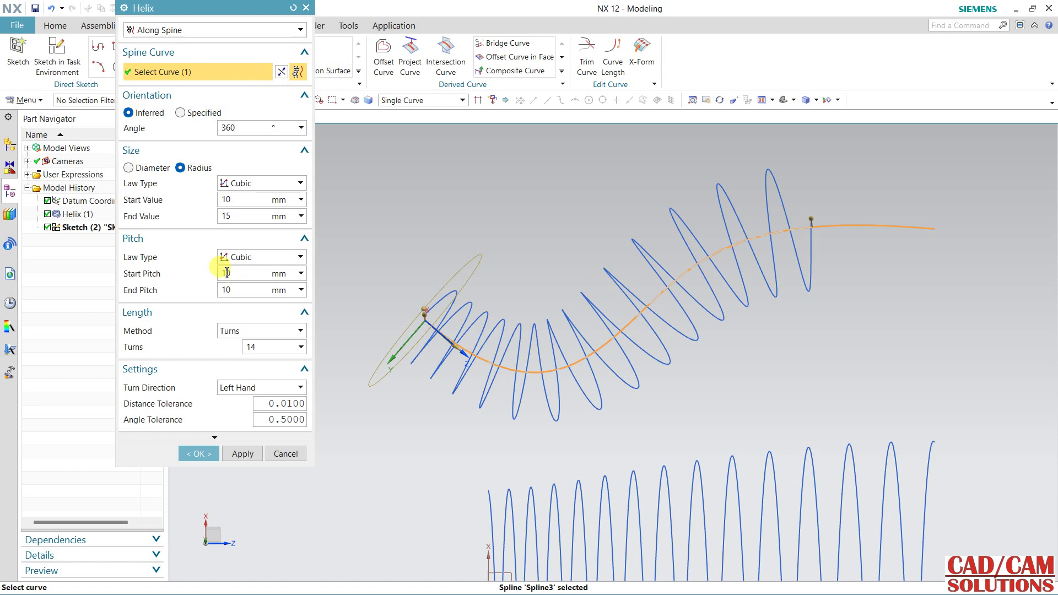
click(247, 290)
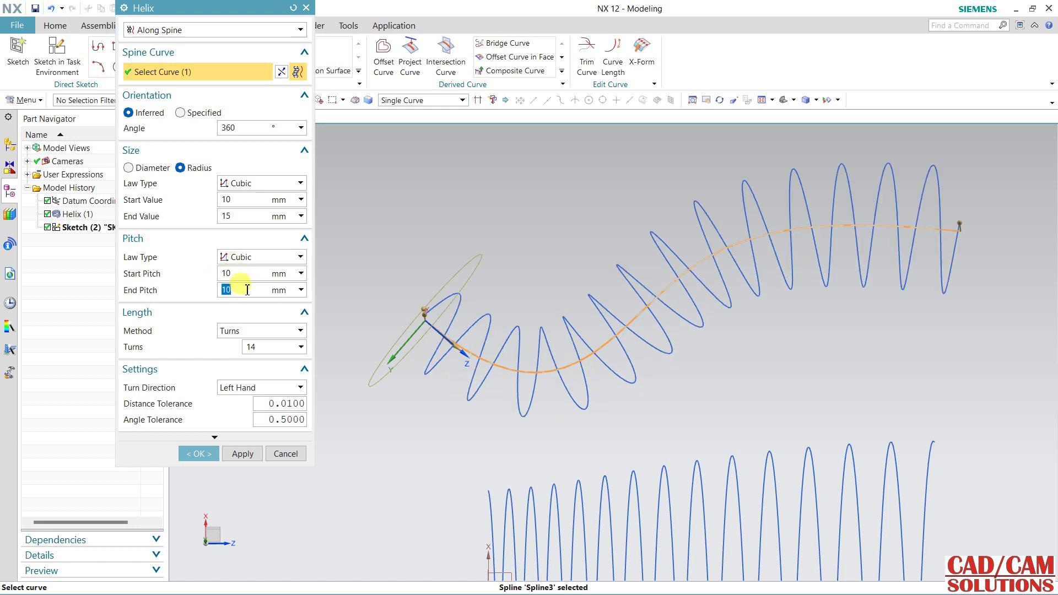
text(6)
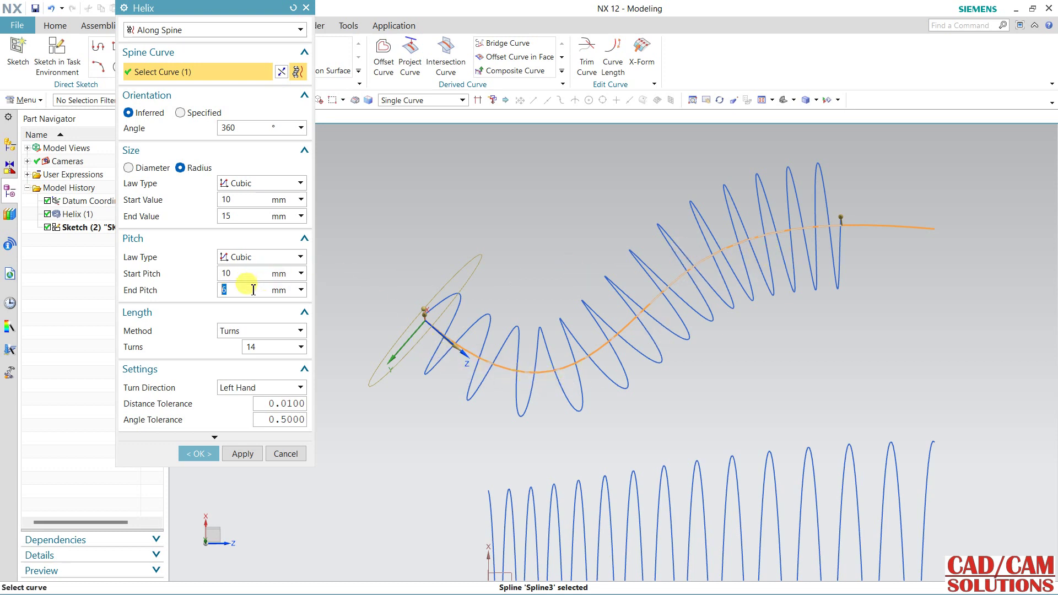
text(0)
key(Return)
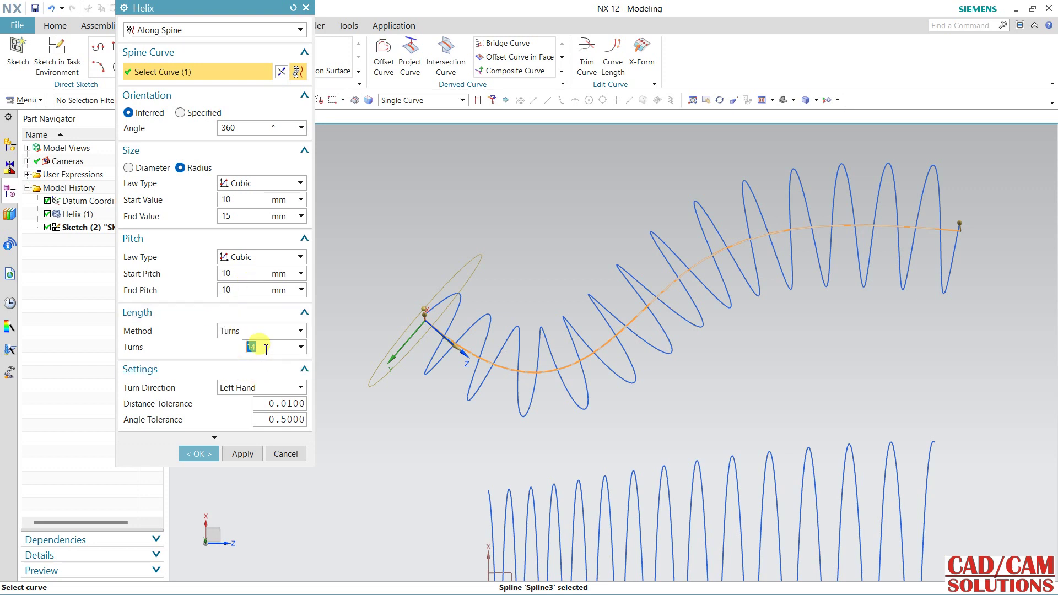
text(10)
key(Return)
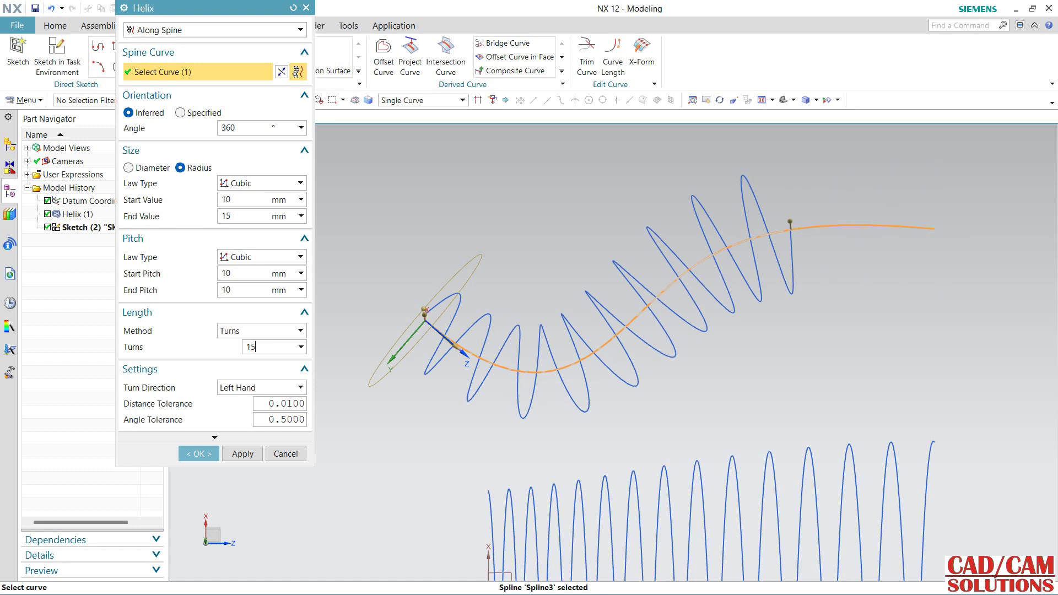
key(Return)
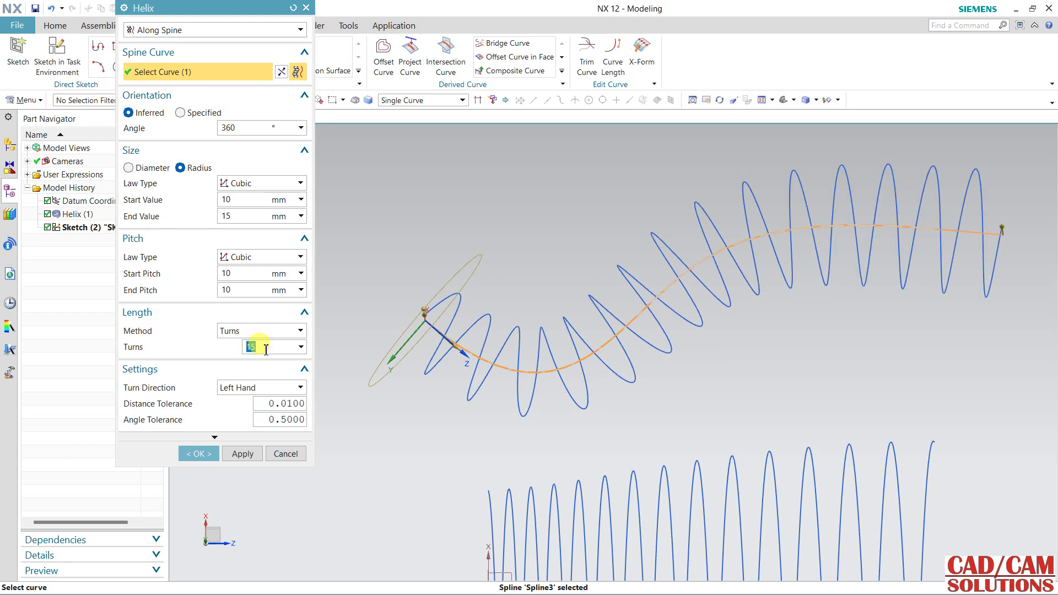
click(210, 455)
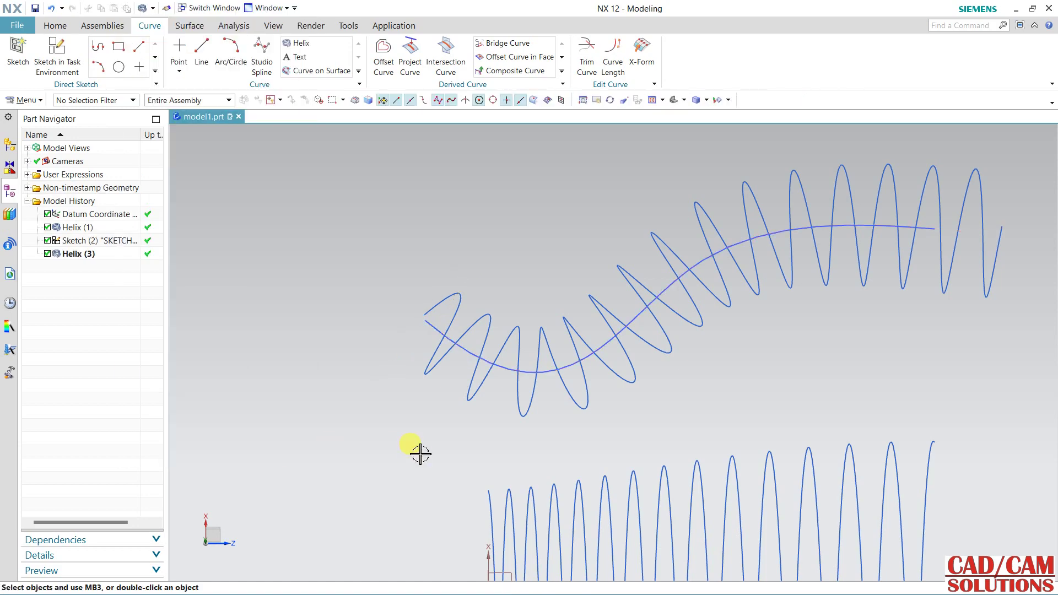
Step: Sweep a solid tube, outer diameter 10 and inner 0, along the spline Helix (3)
mouse_move(418, 448)
middle_down()
mouse_move(455, 431)
mouse_move(448, 475)
mouse_move(413, 432)
mouse_move(448, 449)
middle_up()
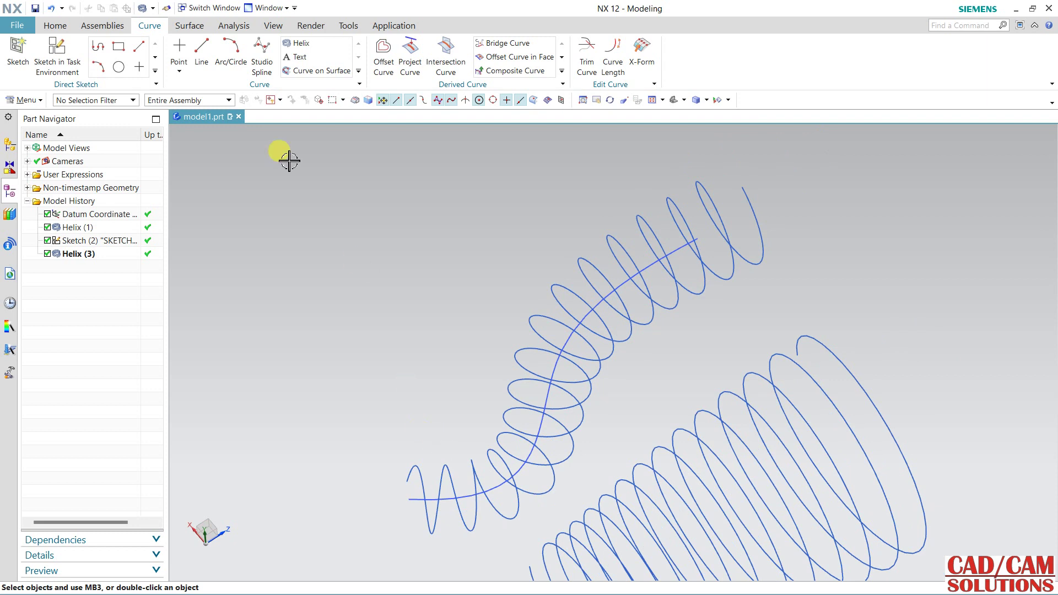
click(55, 26)
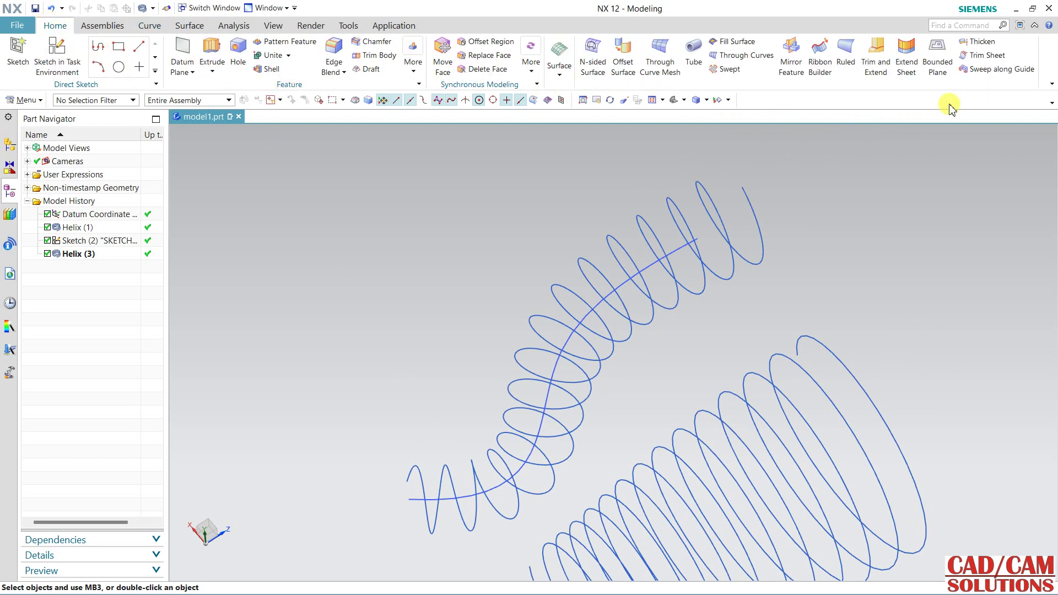
click(693, 55)
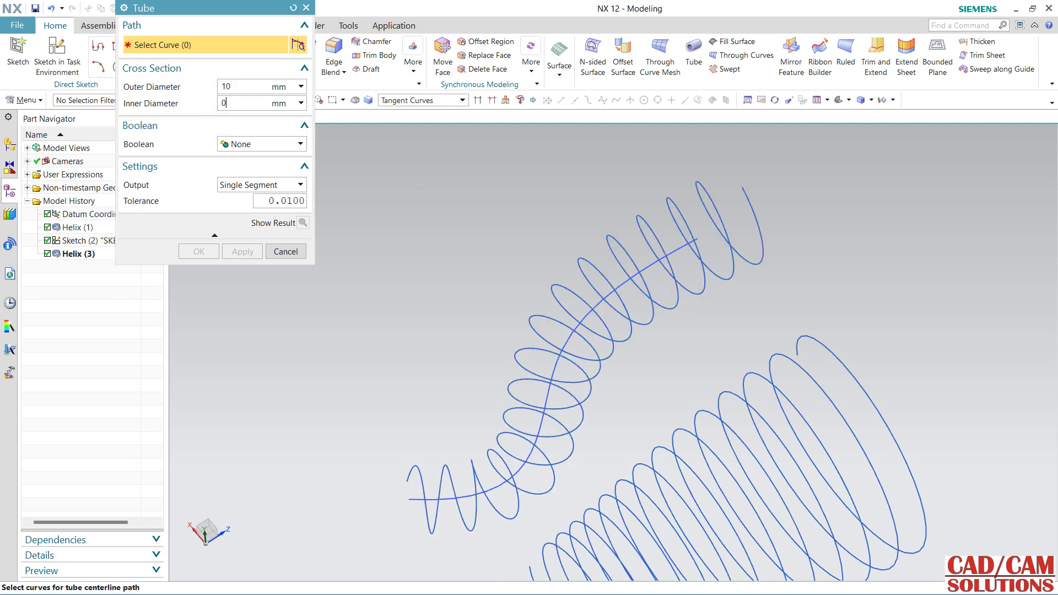
click(752, 205)
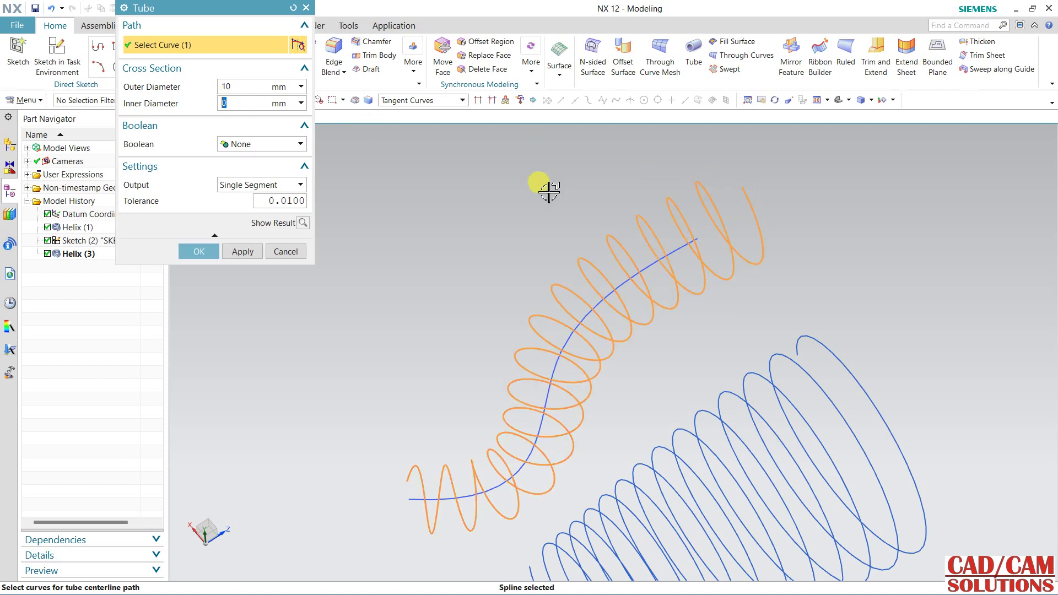
click(198, 252)
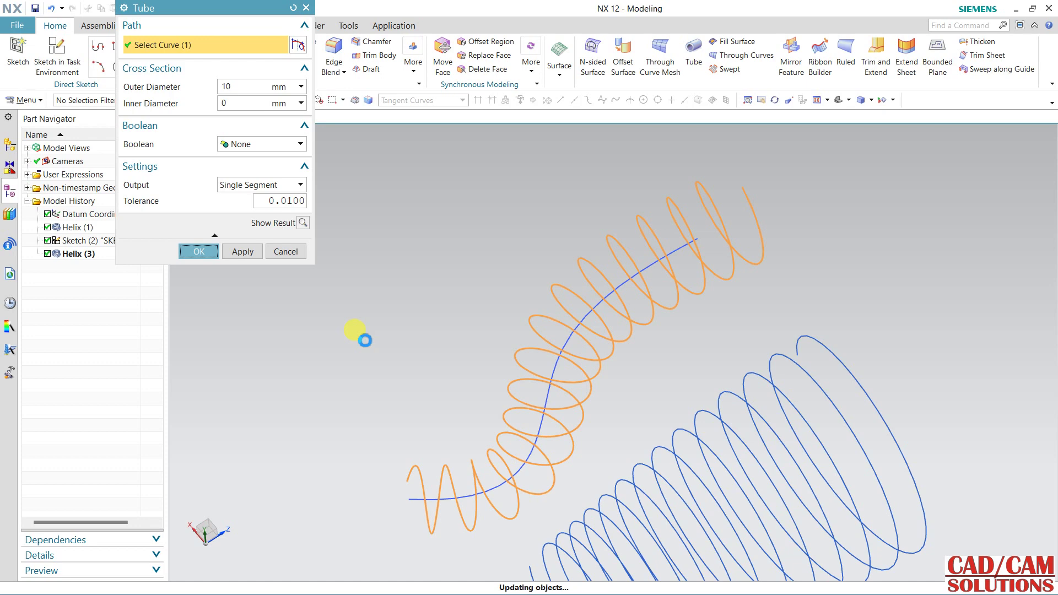
Step: Edit Tube (4) to reduce its outer diameter from 10 to 5 mm
mouse_move(373, 323)
middle_down()
mouse_move(378, 370)
mouse_move(352, 364)
middle_up()
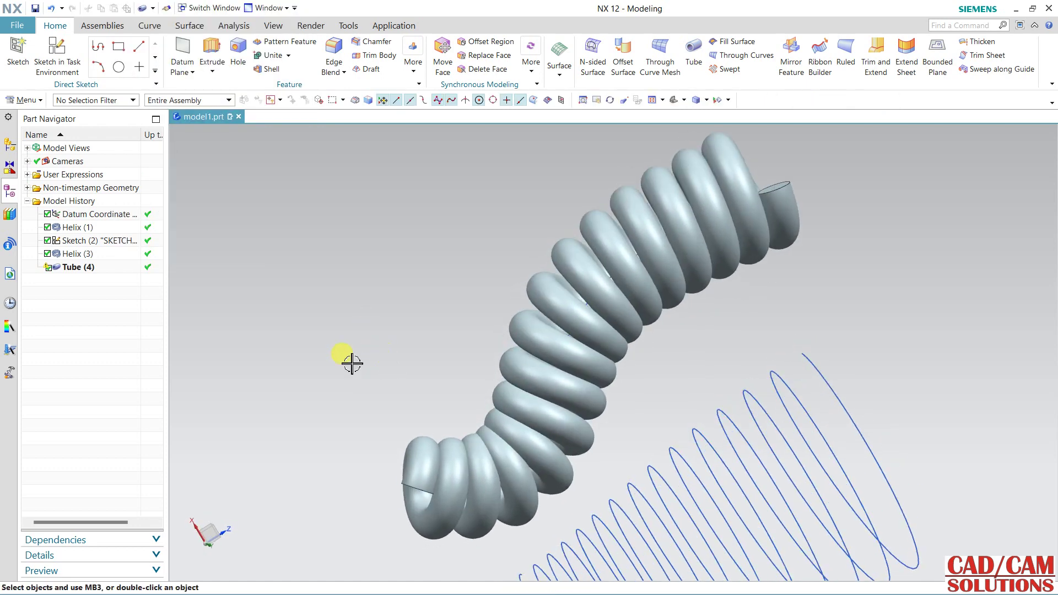
double_click(77, 267)
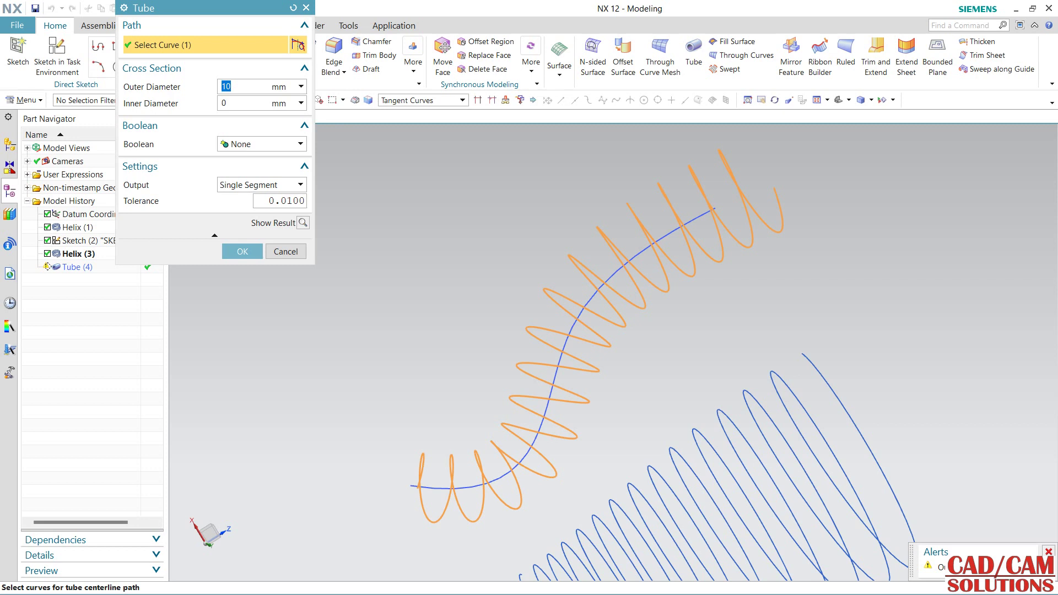
key(Return)
click(241, 252)
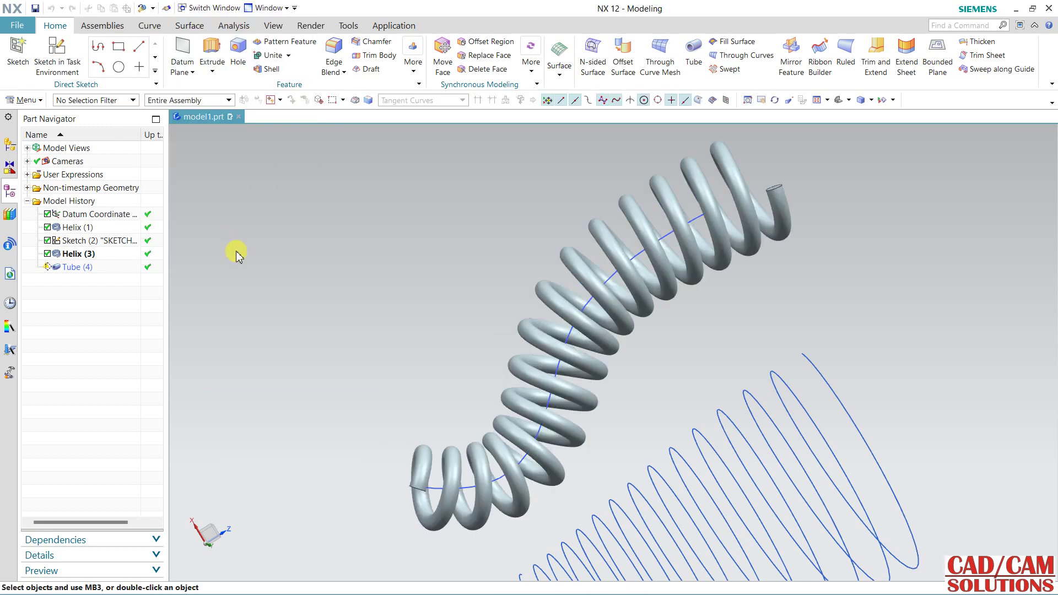
mouse_move(339, 276)
middle_down()
mouse_move(379, 294)
mouse_move(362, 224)
mouse_move(314, 264)
mouse_move(365, 305)
mouse_move(274, 123)
mouse_move(359, 283)
mouse_move(354, 238)
mouse_move(326, 243)
mouse_move(484, 368)
middle_up()
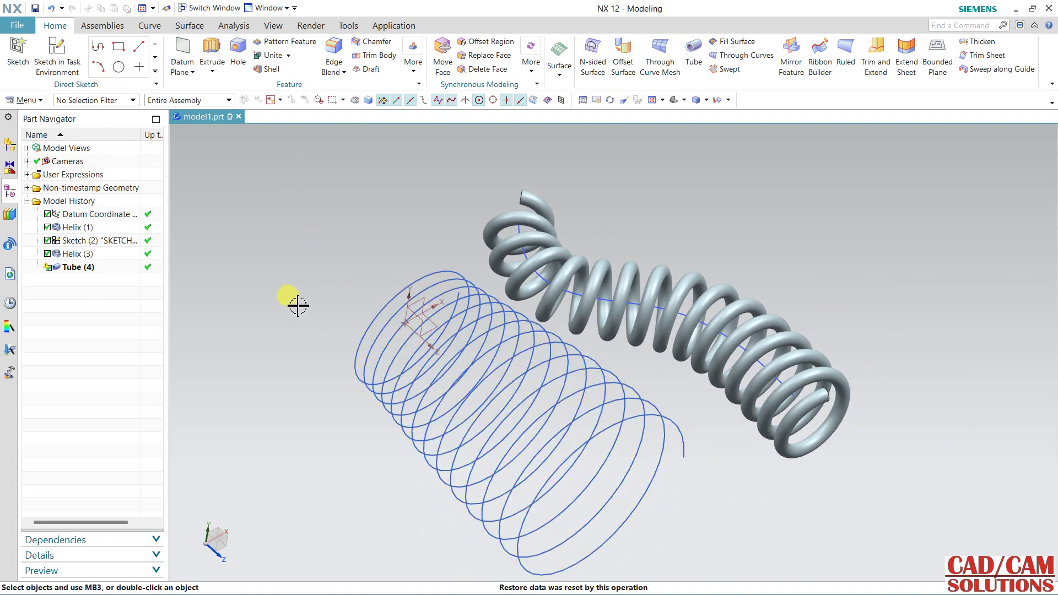
mouse_move(288, 262)
middle_down()
mouse_move(306, 307)
mouse_move(288, 358)
mouse_move(269, 293)
middle_up()
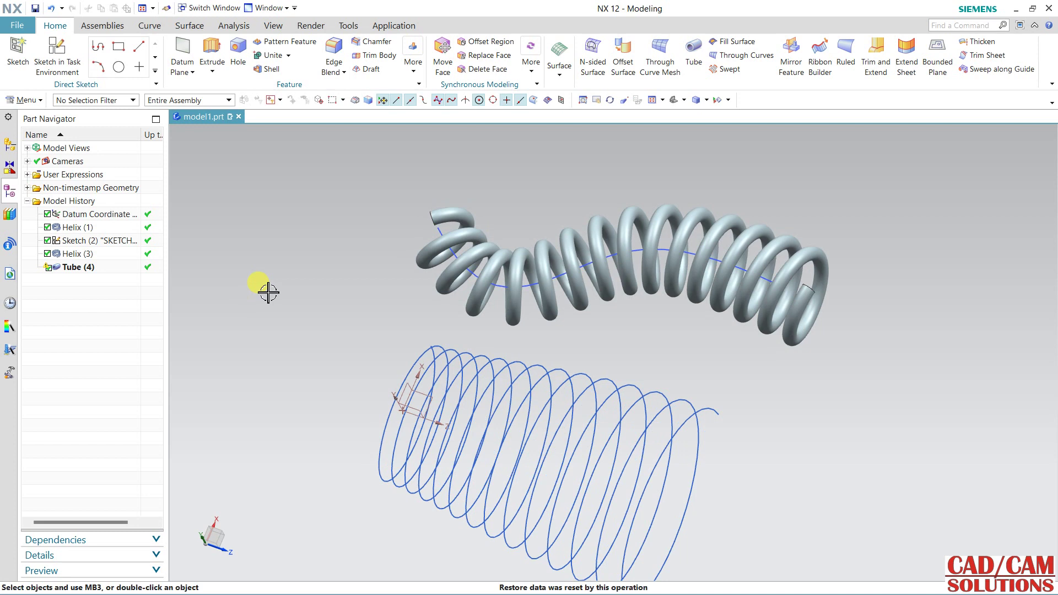
click(149, 25)
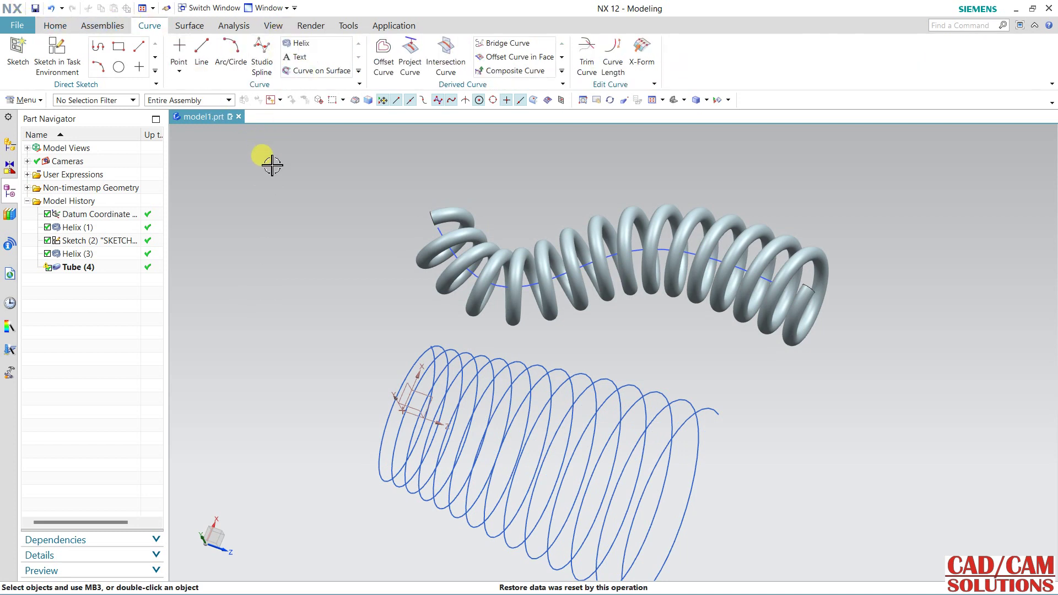
click(295, 58)
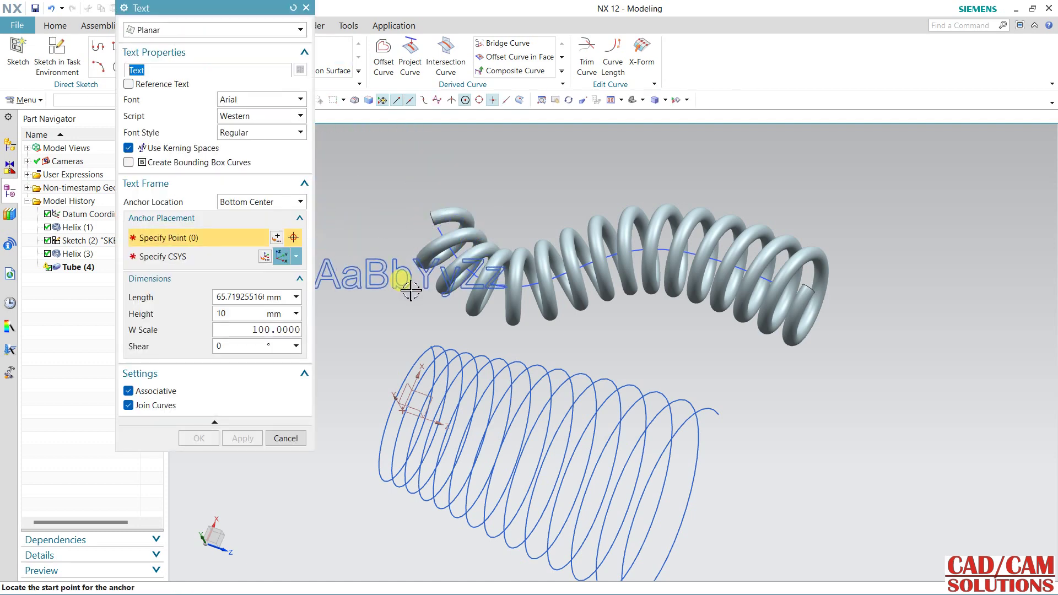
mouse_move(412, 279)
middle_down()
mouse_move(454, 290)
mouse_move(441, 300)
middle_up()
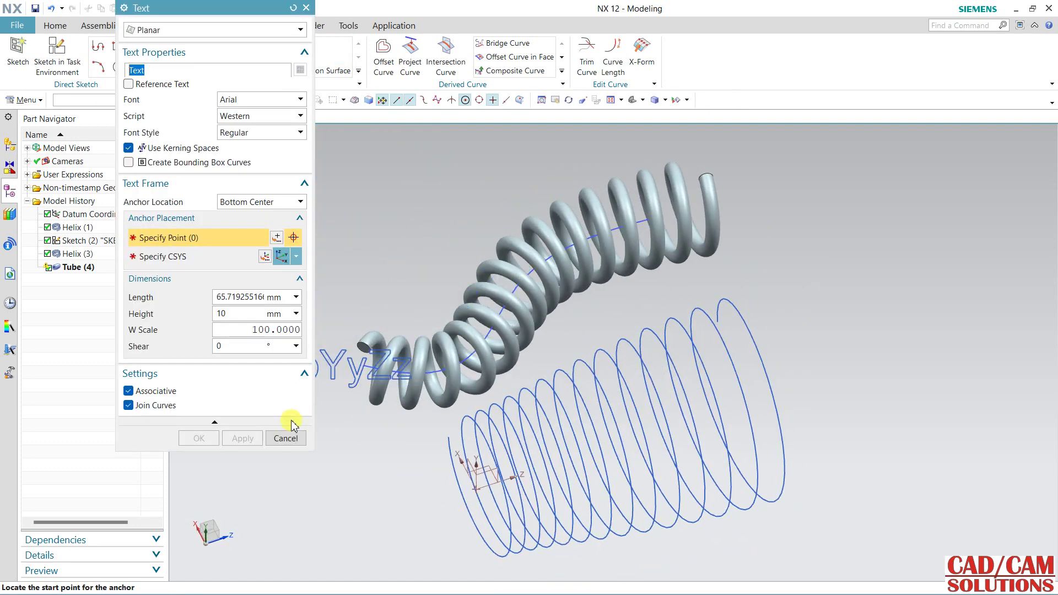
click(285, 439)
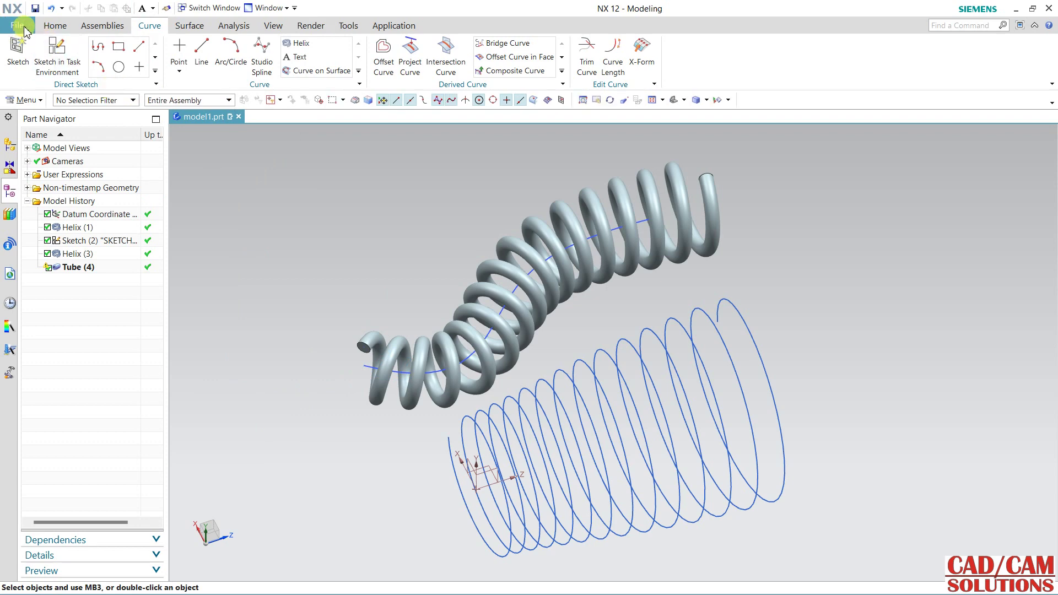
Step: Create a new empty part file, model2.prt
click(22, 26)
click(362, 253)
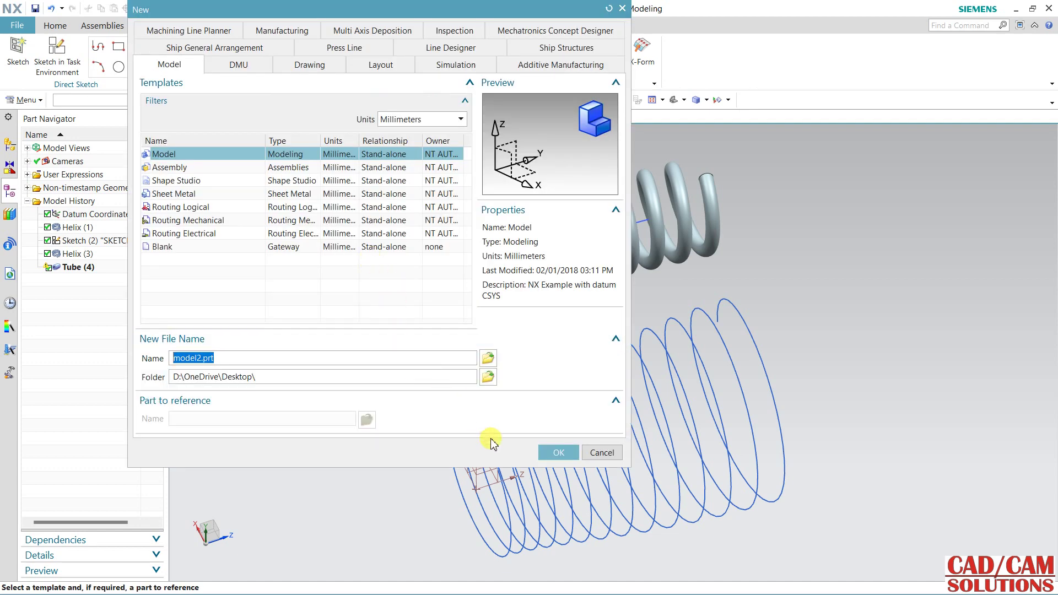
click(557, 453)
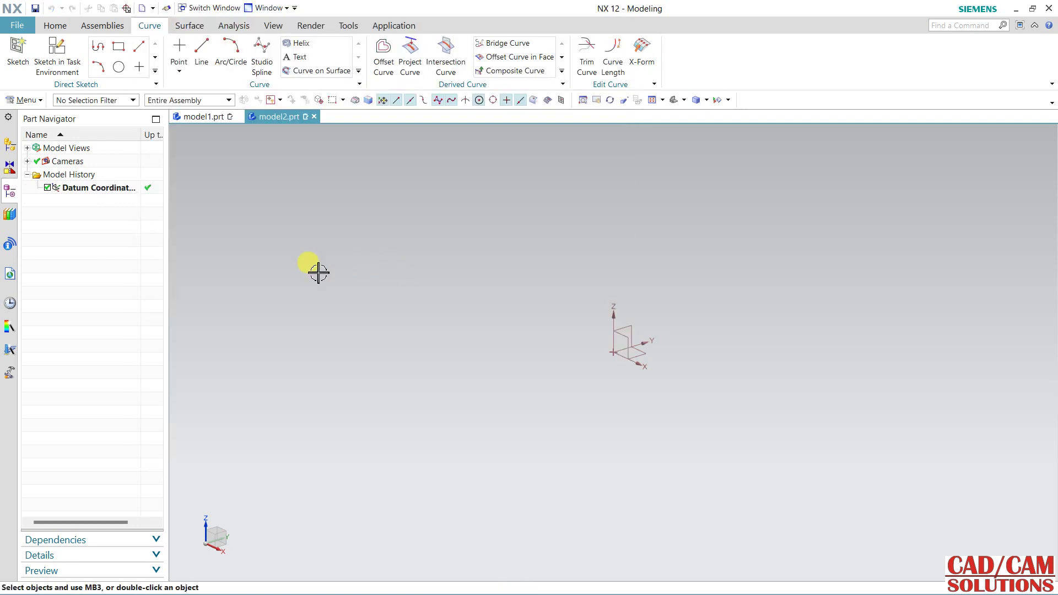
Step: Draw a 50 mm diameter circle at the datum origin and finish Sketch (1)
click(119, 66)
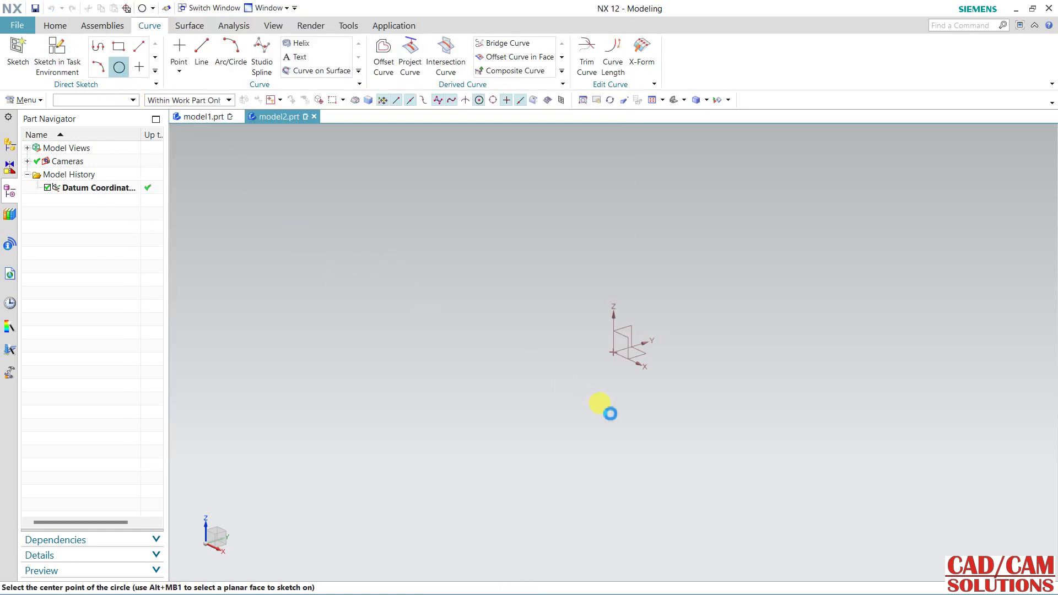
click(613, 352)
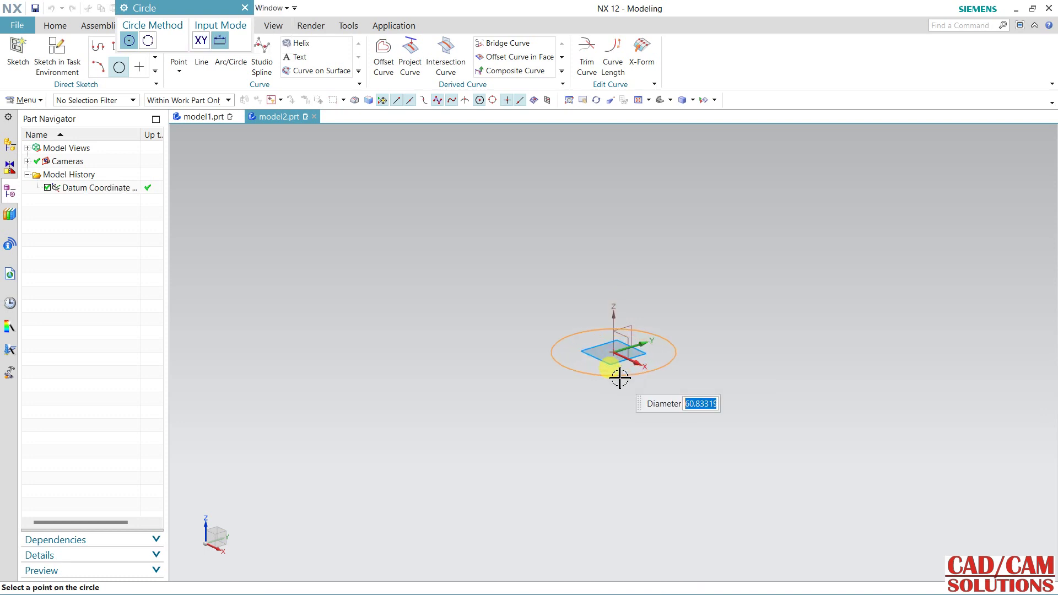
text(50)
key(Return)
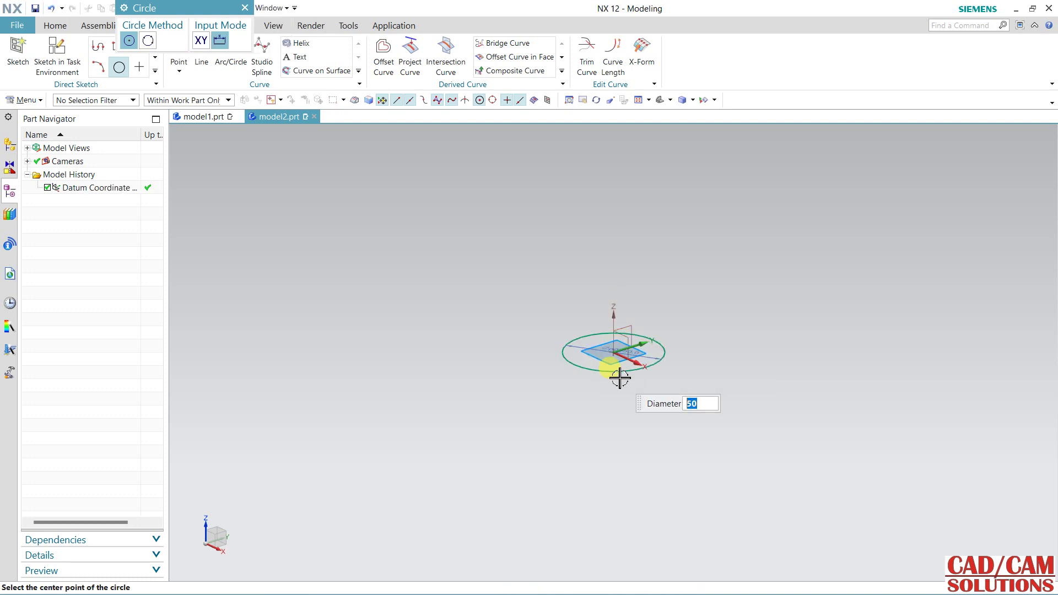
key(Escape)
click(44, 55)
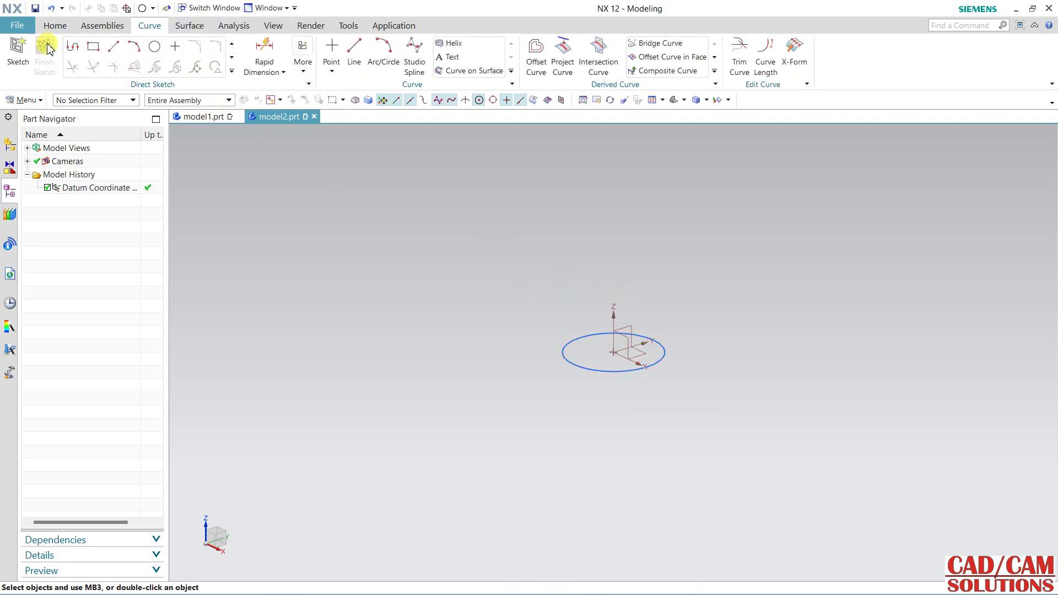
click(55, 25)
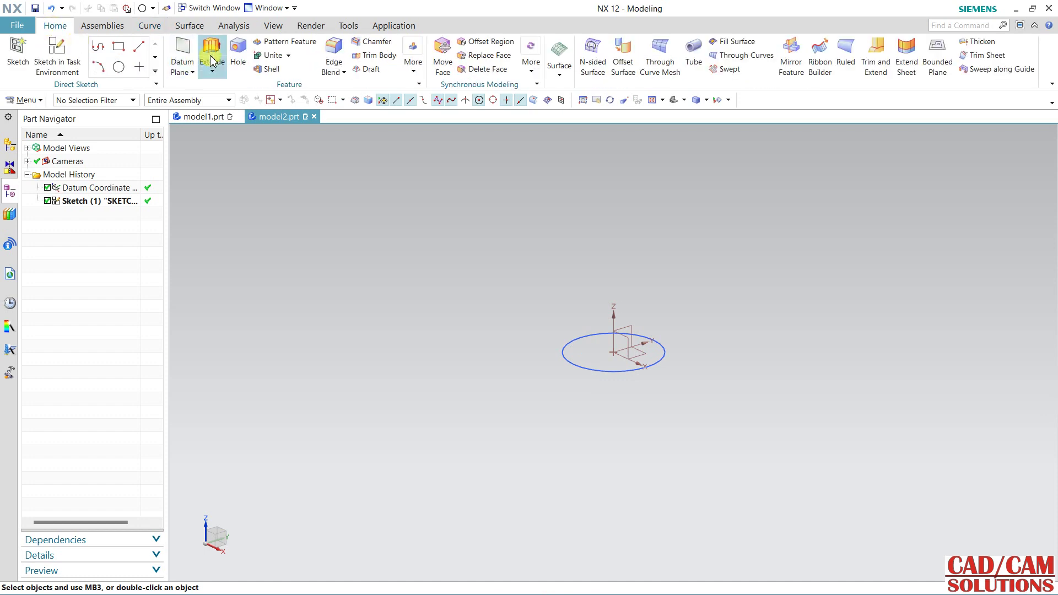
Step: Extrude the 50 mm circle upward into a 48 mm tall solid cylinder, Extrude (2)
click(212, 49)
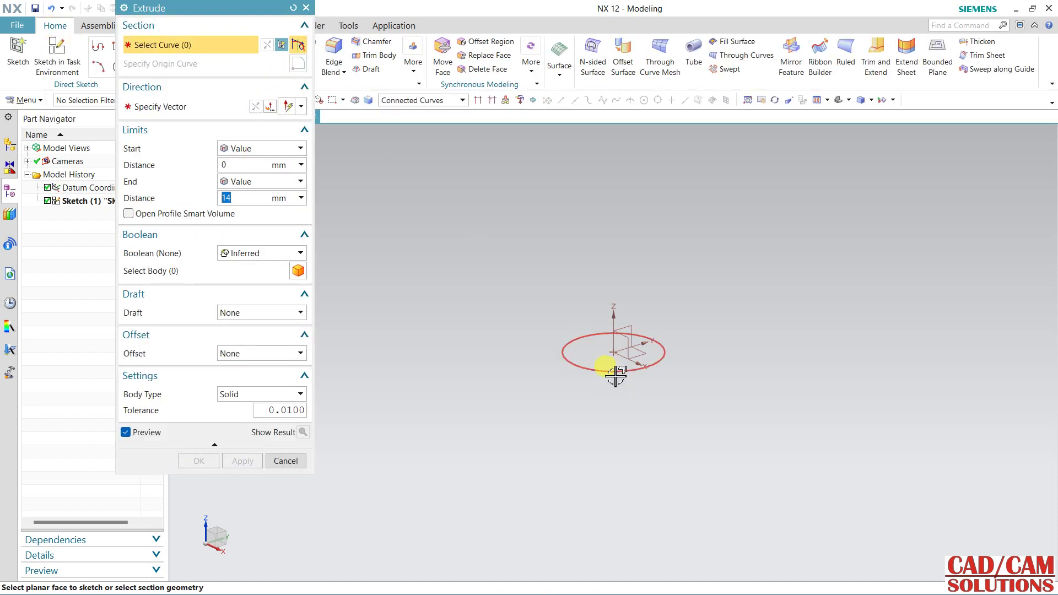
click(623, 377)
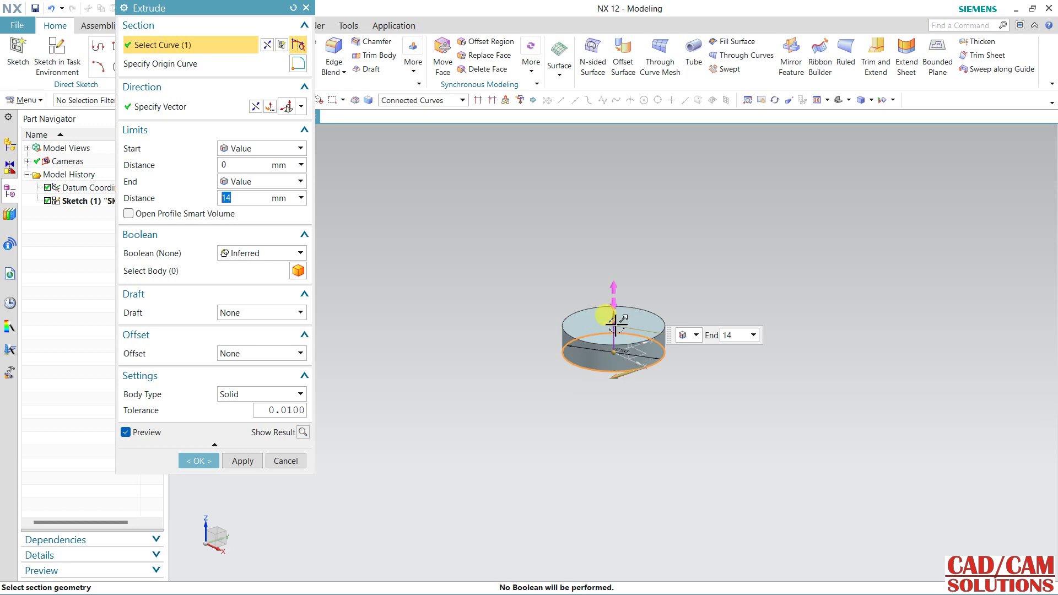
drag(612, 302, 614, 261)
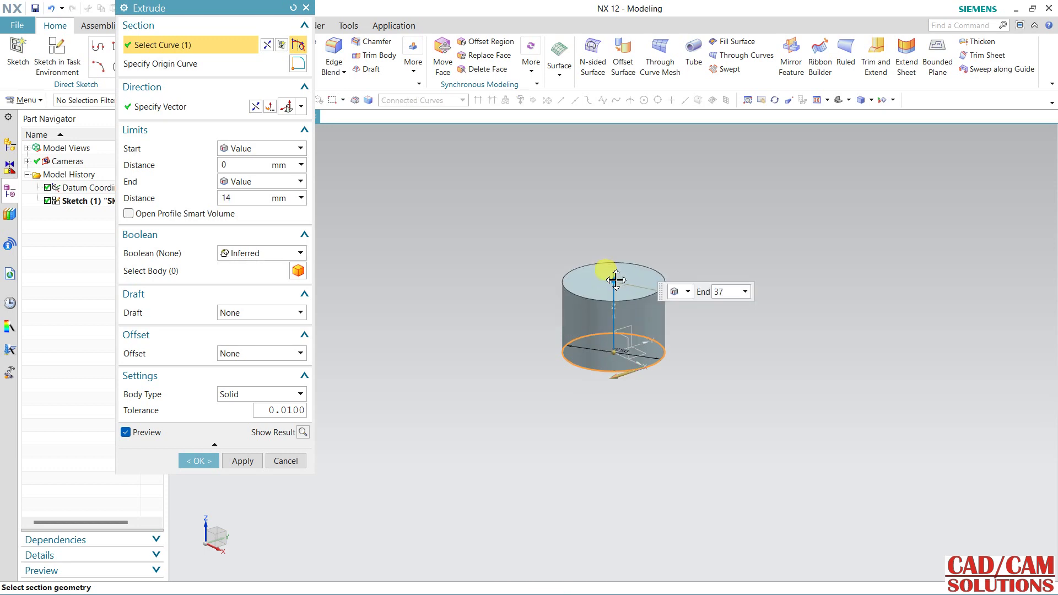
middle_click(444, 229)
key(ctrl+f)
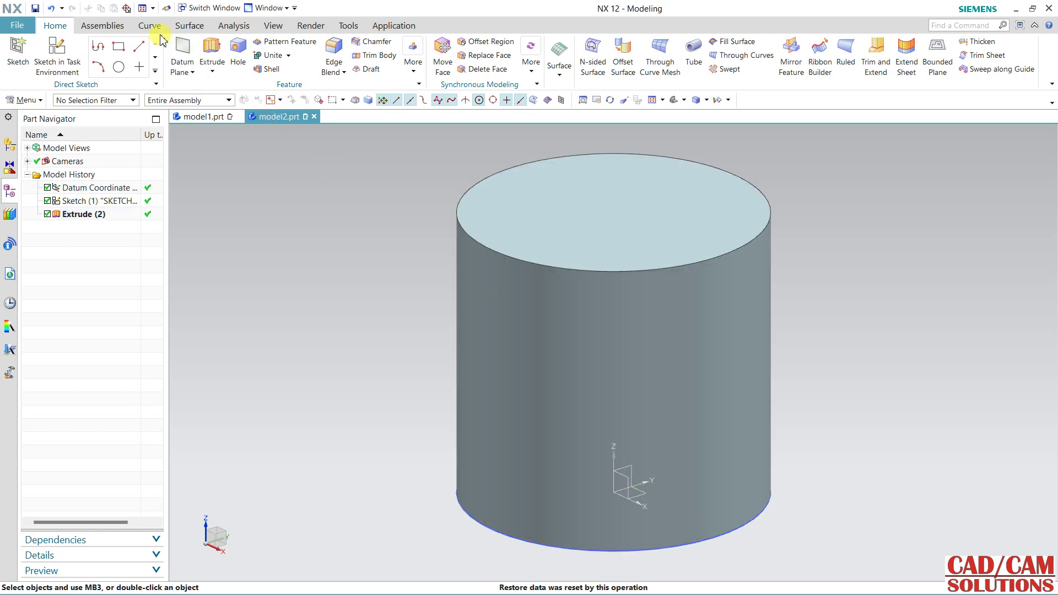
click(150, 25)
Step: Start a text curve placed on the cylinder's top face
click(308, 57)
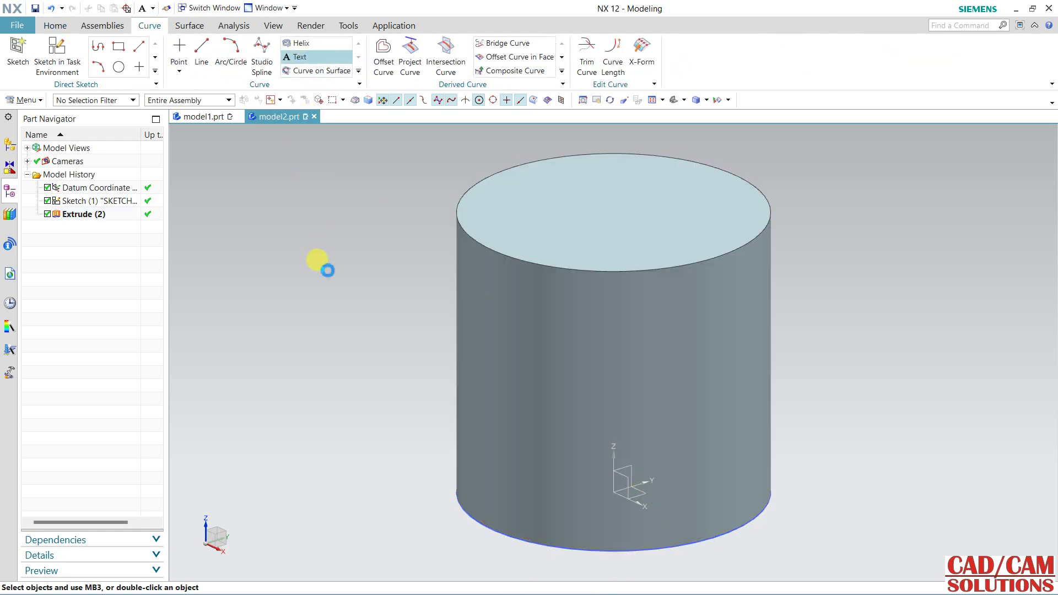
scroll(519, 337, down, 3)
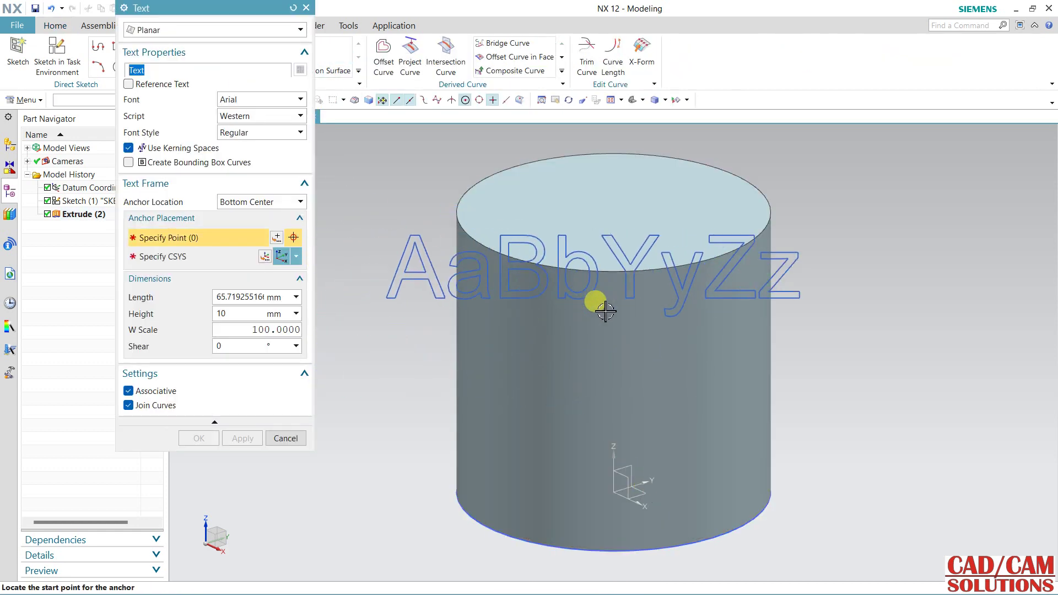
scroll(607, 307, down, 2)
mouse_move(624, 355)
middle_down()
mouse_move(621, 312)
mouse_move(666, 293)
mouse_move(659, 328)
middle_up()
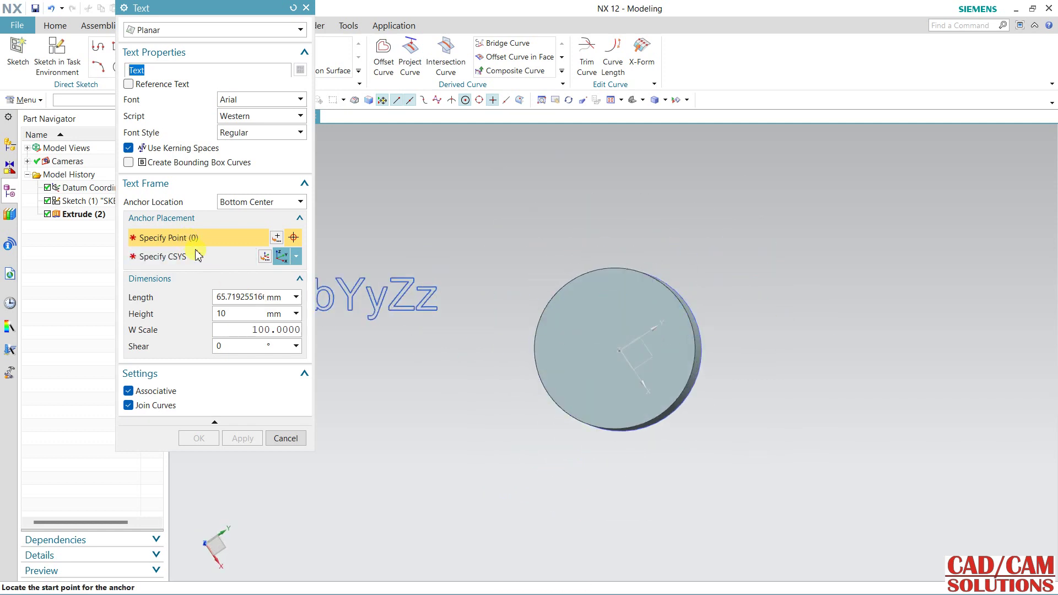
click(562, 403)
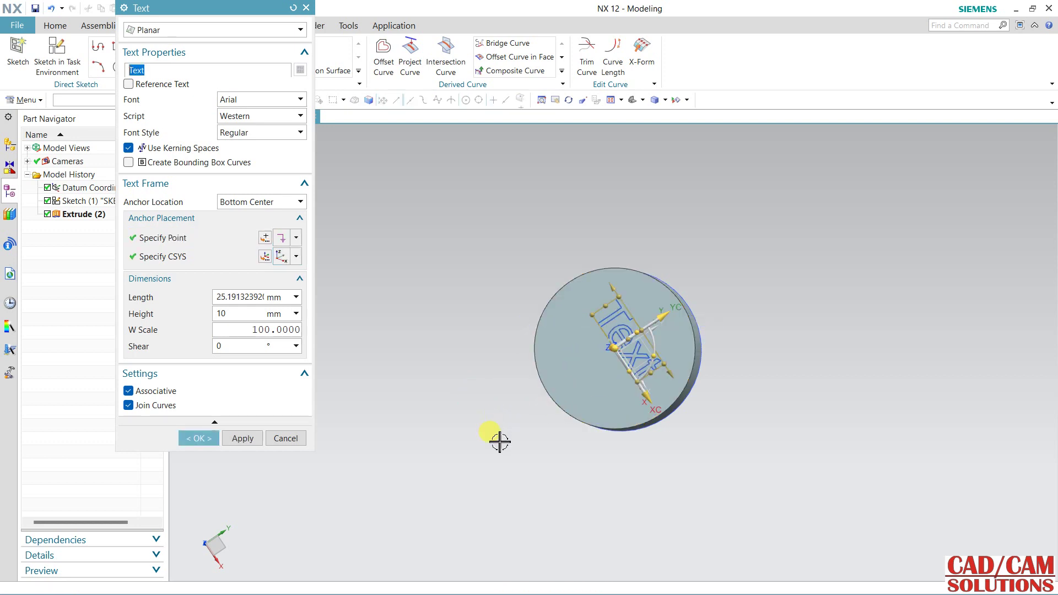
mouse_move(491, 447)
middle_down()
mouse_move(535, 384)
mouse_move(626, 489)
mouse_move(614, 452)
mouse_move(610, 468)
middle_up()
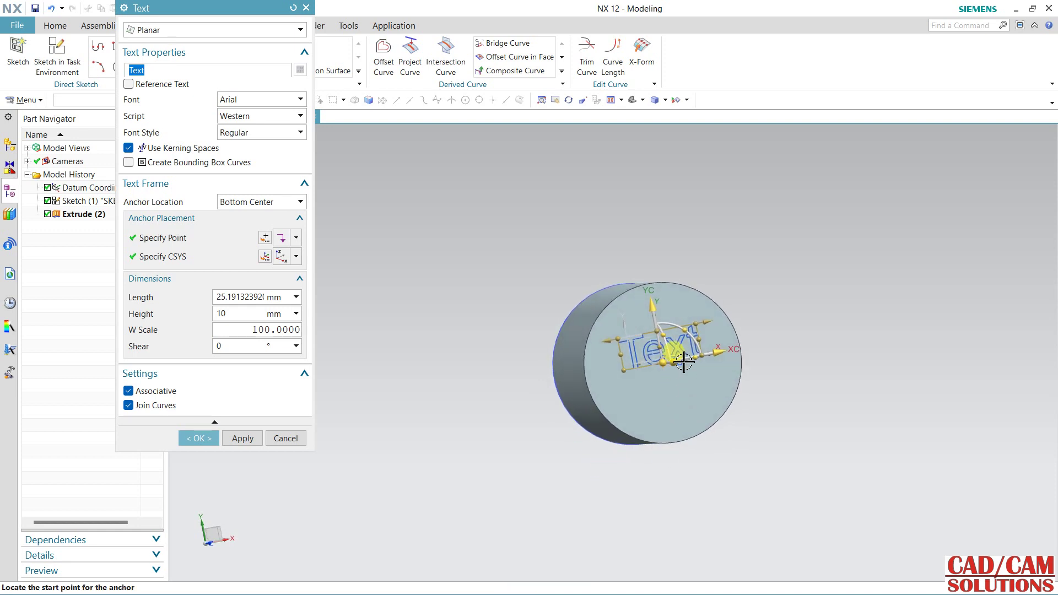
scroll(671, 350, up, 3)
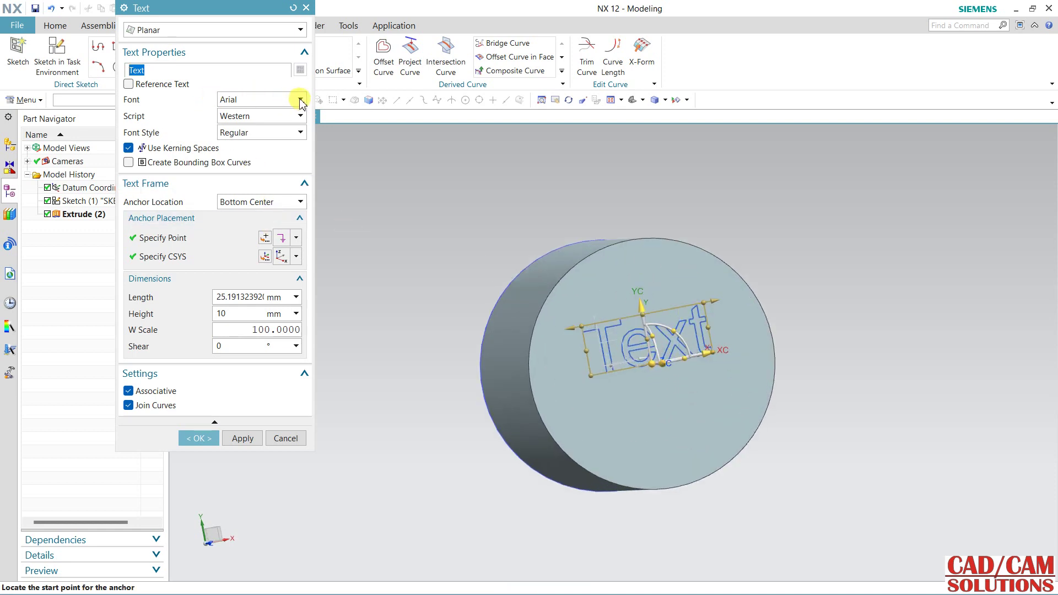
Step: Set the text's anchor location to Middle Center
click(253, 204)
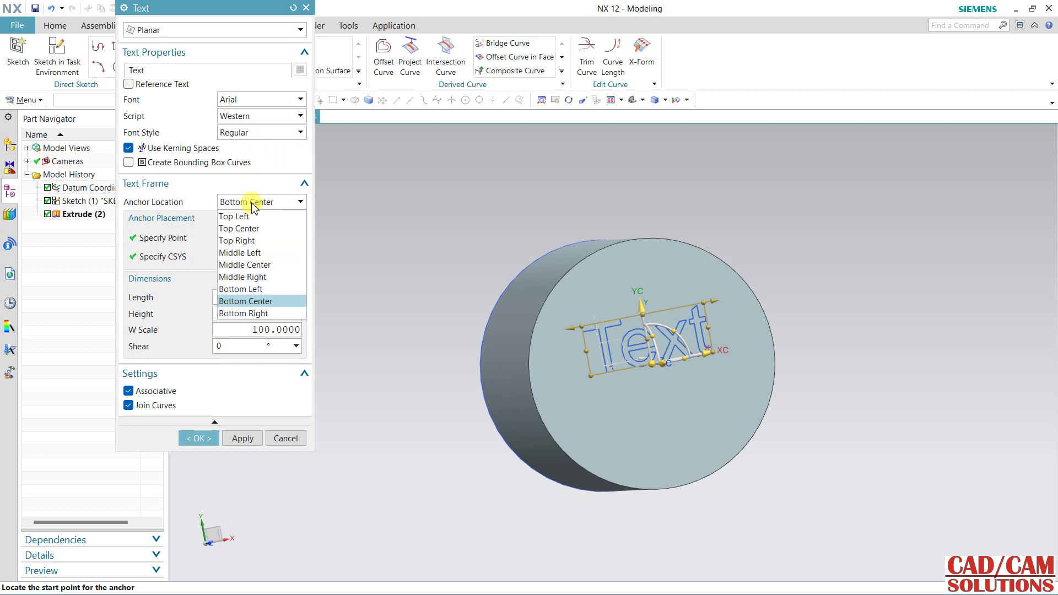
click(248, 265)
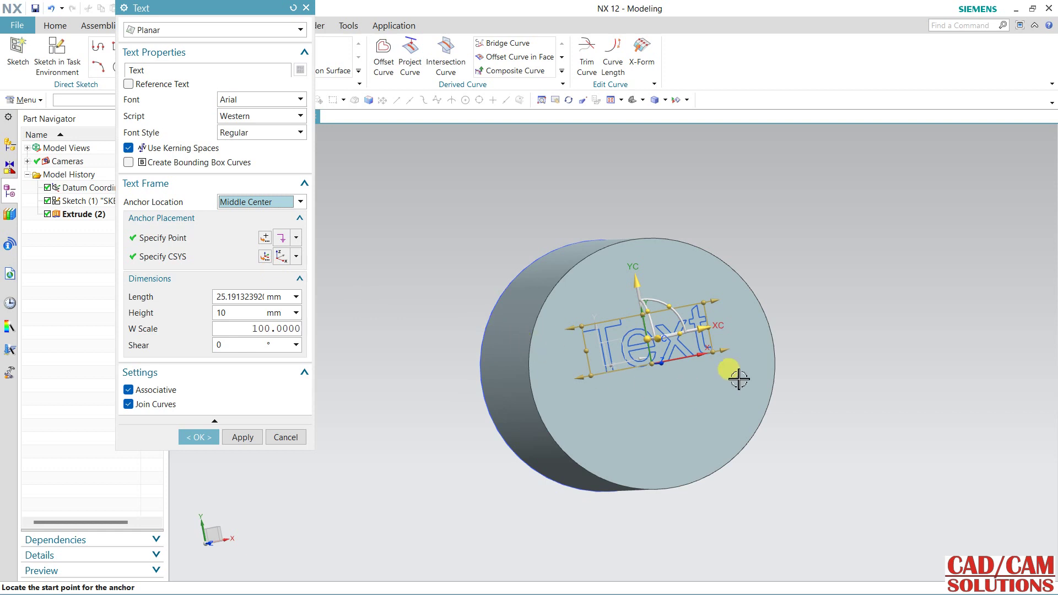
middle_drag(769, 288, 770, 286)
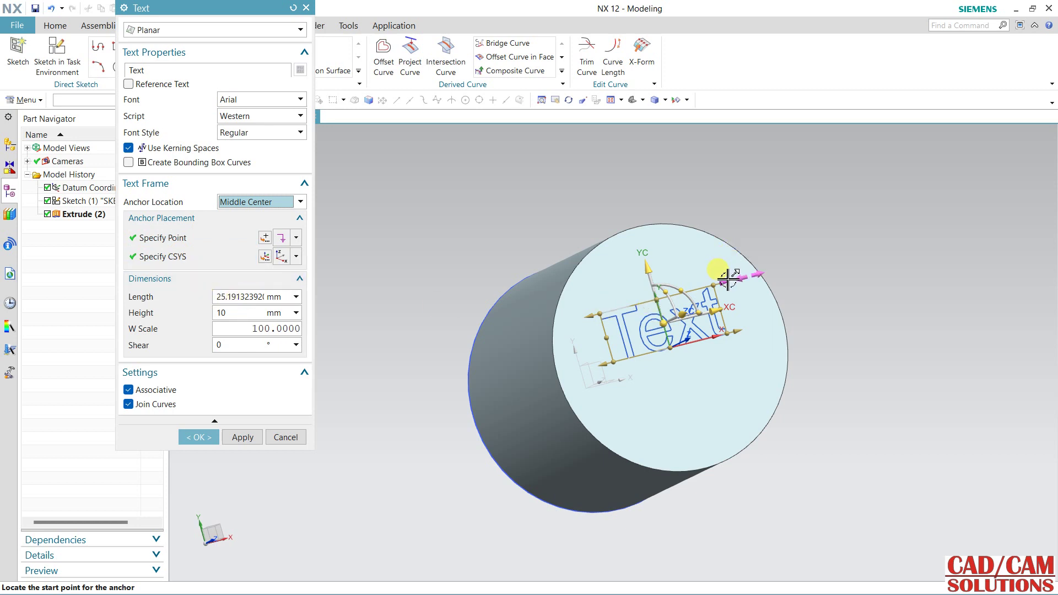
drag(727, 280, 728, 283)
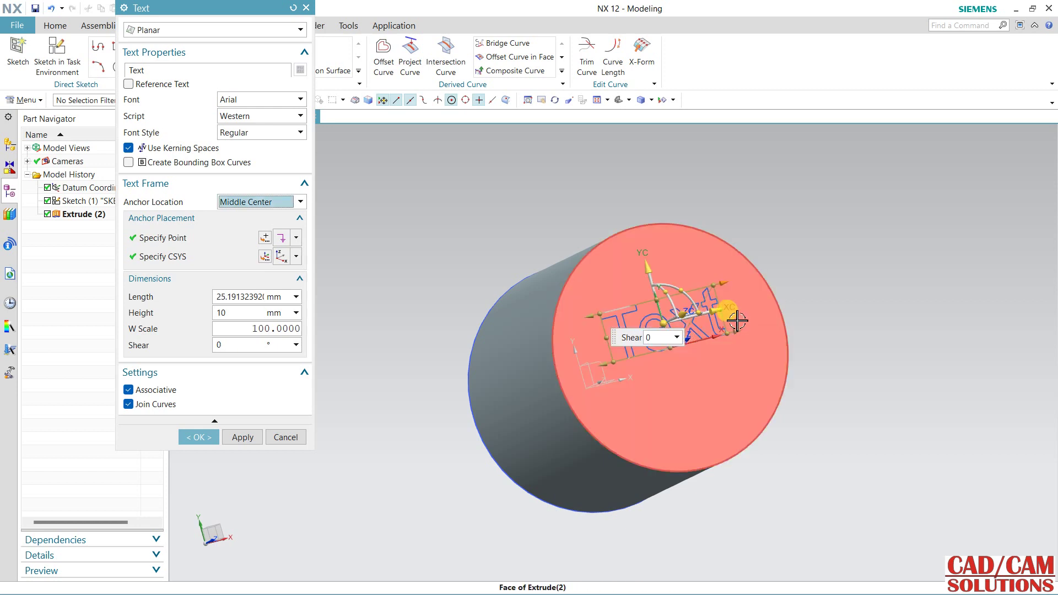
scroll(734, 329, up, 2)
scroll(734, 330, up, 1)
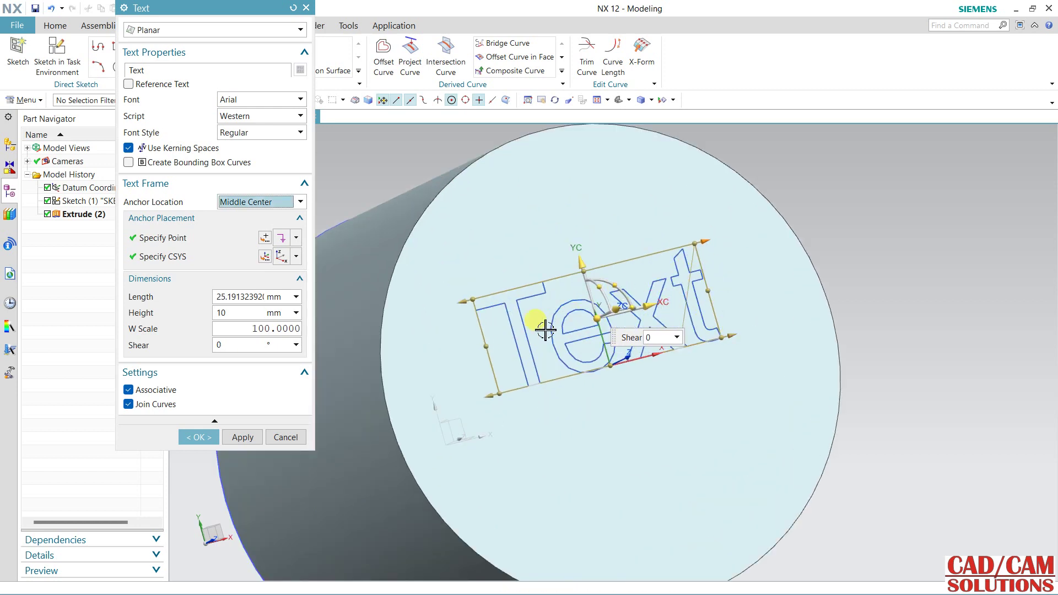
mouse_move(496, 398)
mouse_down()
mouse_move(480, 398)
mouse_move(492, 396)
mouse_up()
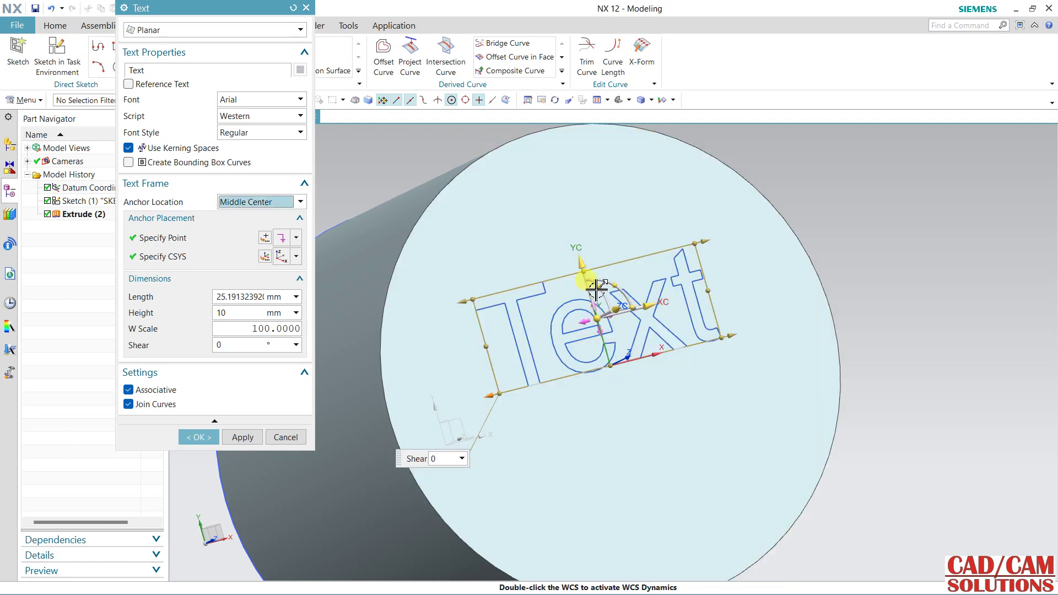
scroll(597, 286, down, 3)
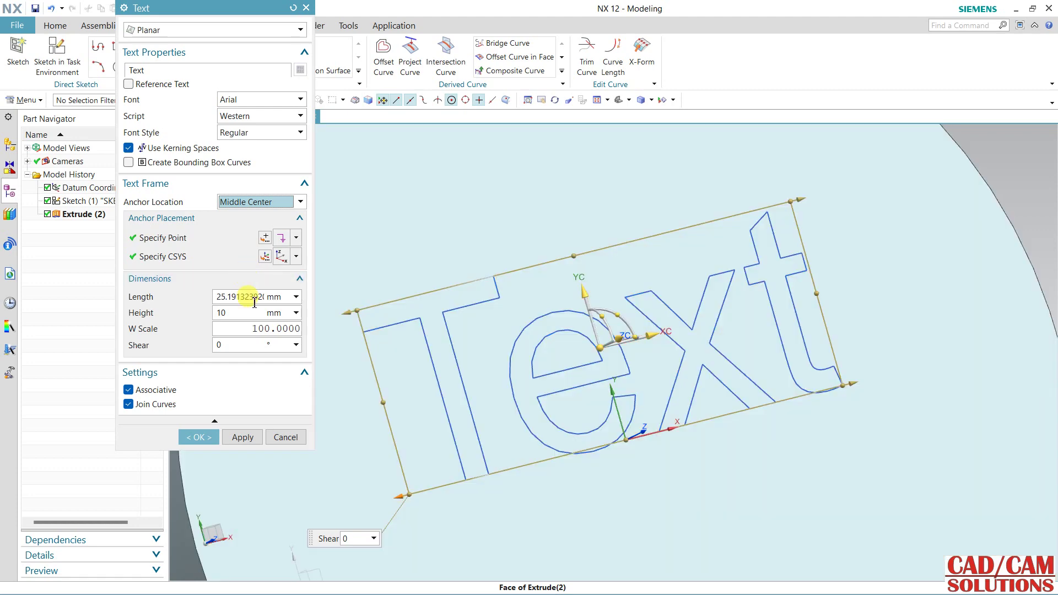
Step: Set the text length to 20, stretch it to 29.8 mm, and adjust its height
click(238, 297)
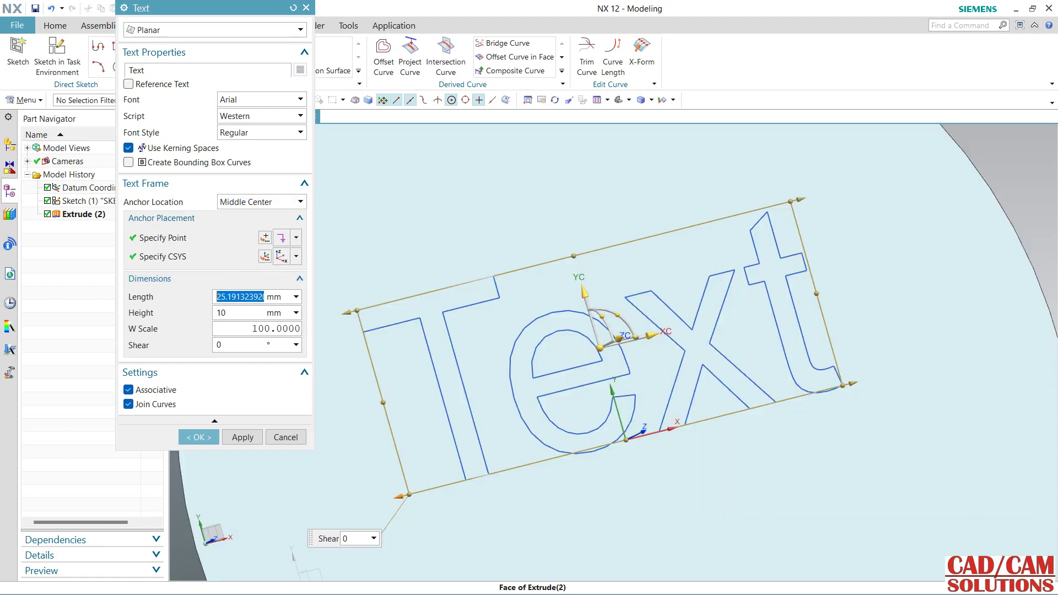
text(20)
key(Return)
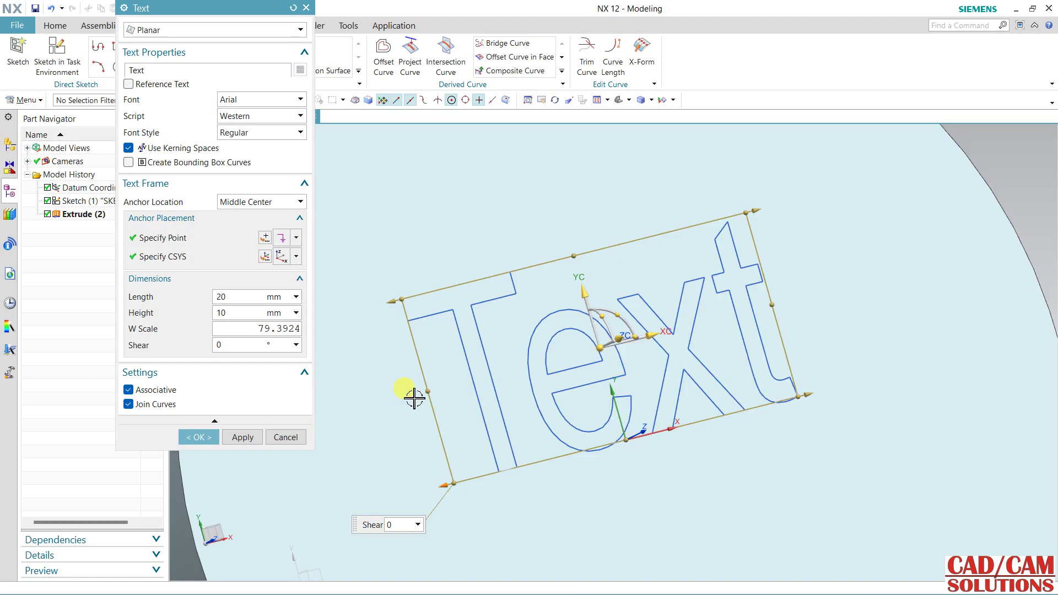
drag(414, 398, 343, 412)
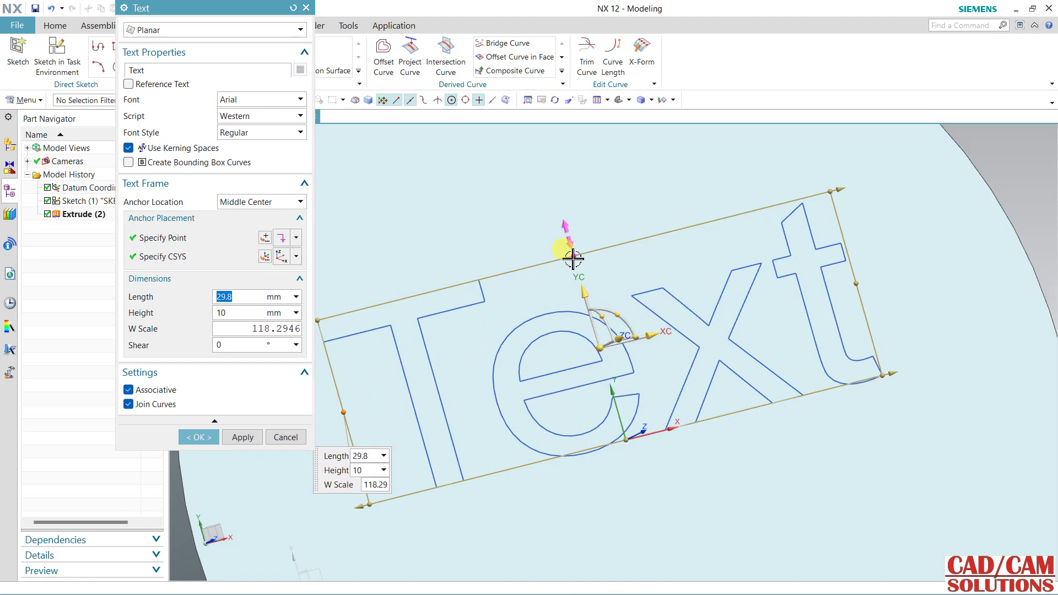
mouse_move(573, 255)
mouse_down()
mouse_move(556, 214)
mouse_move(578, 274)
mouse_up()
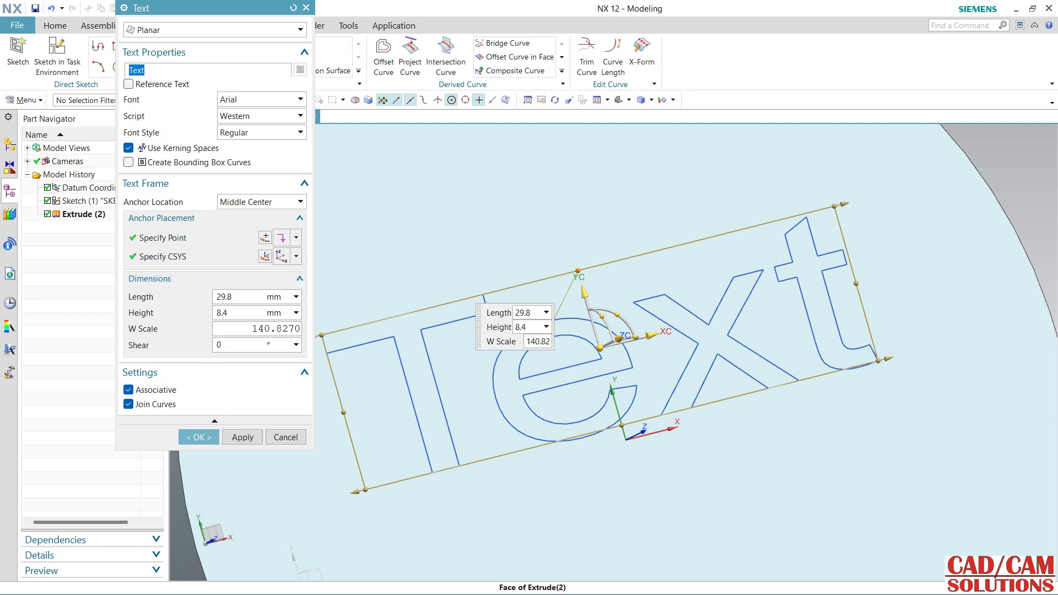
Step: Replace the text with 'NX', keep the Planar type, and apply it on the top face
text(CAD CAM)
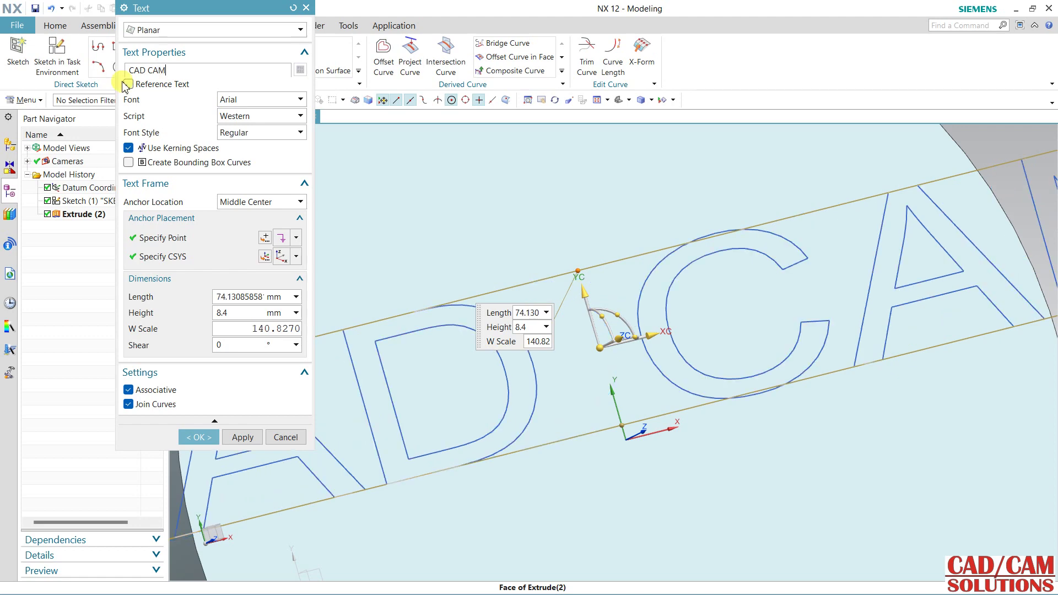
scroll(626, 235, down, 3)
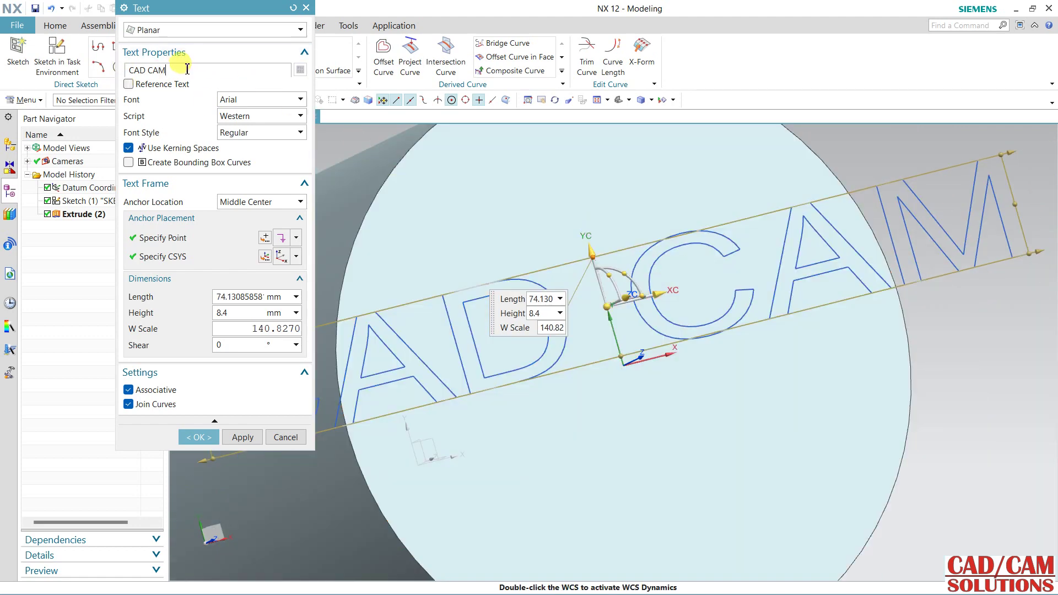
drag(186, 69, 147, 77)
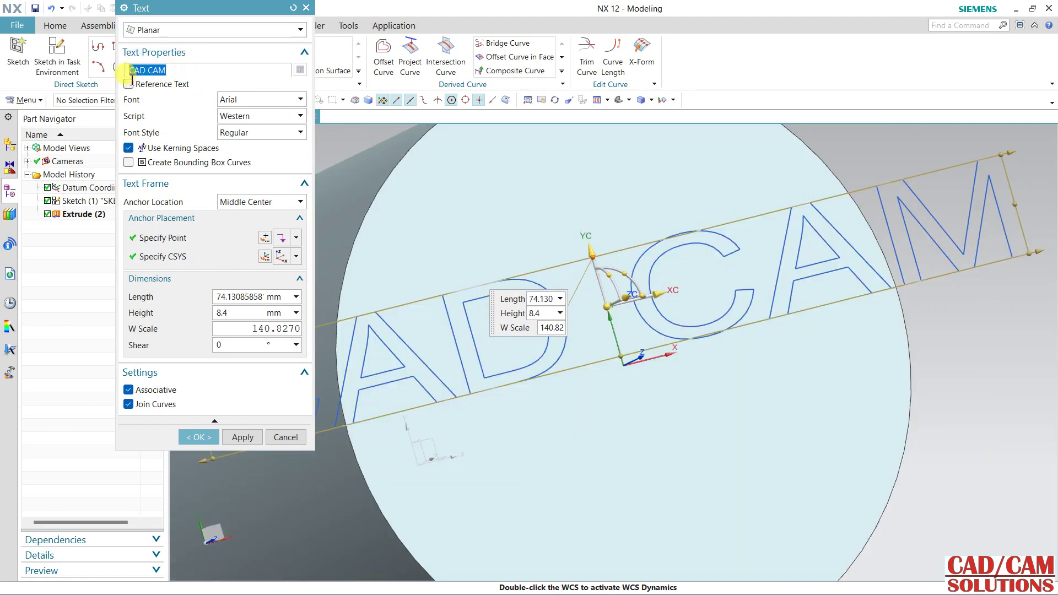
text(NX)
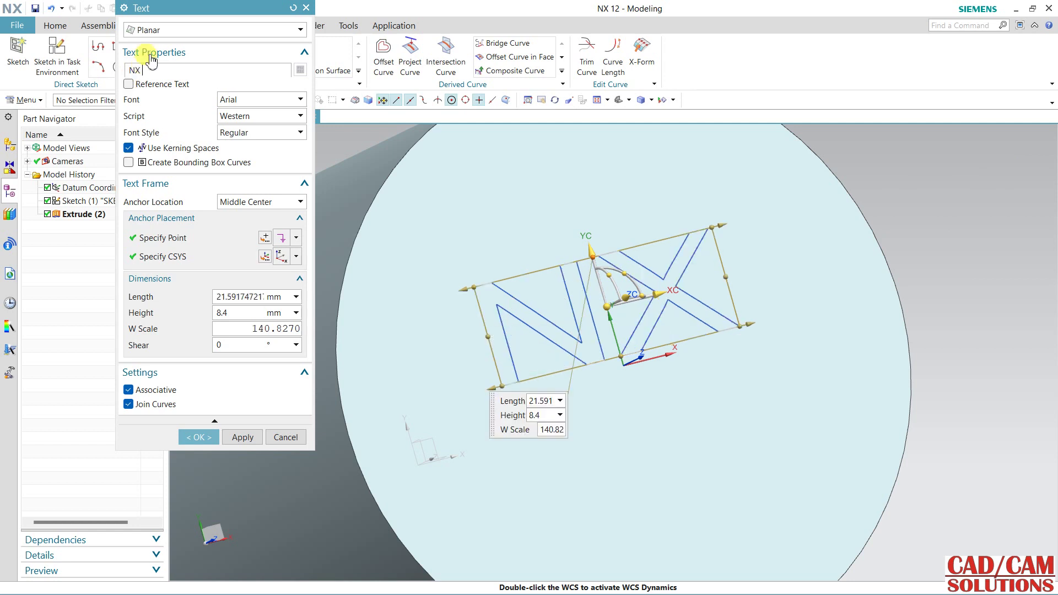
click(172, 30)
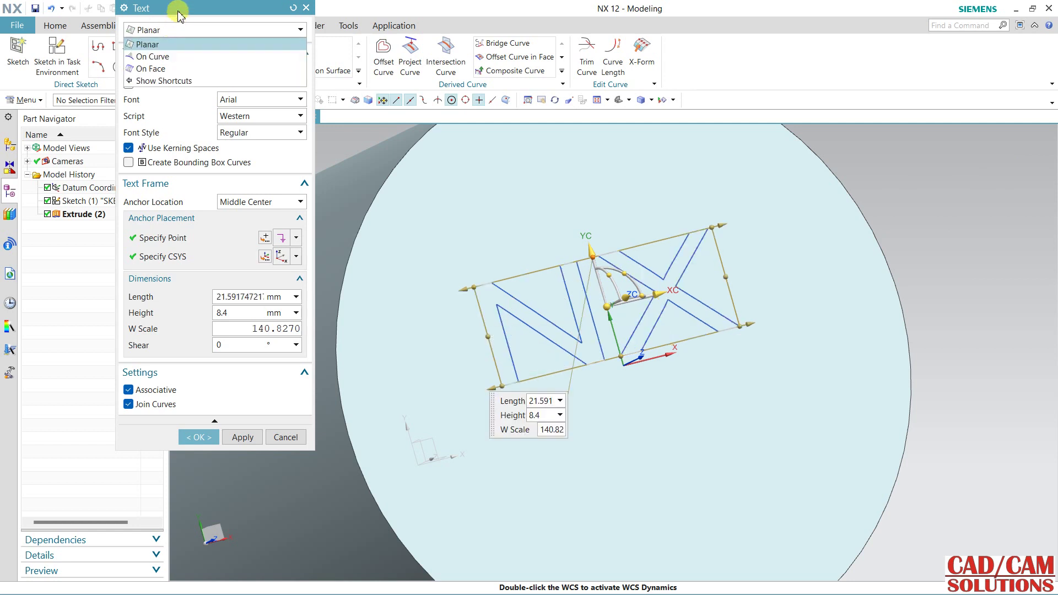
click(178, 12)
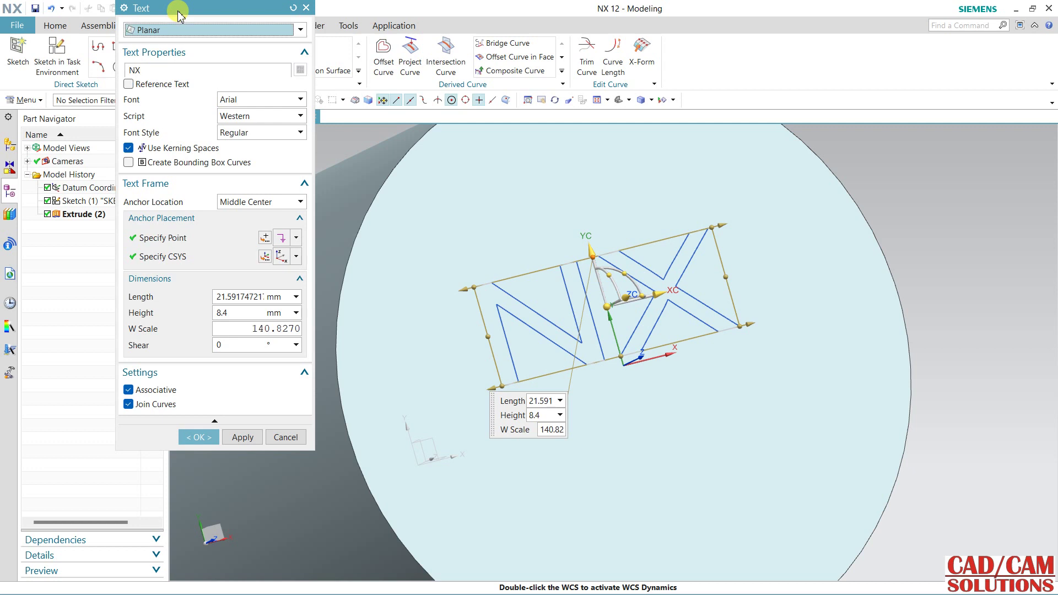
click(243, 438)
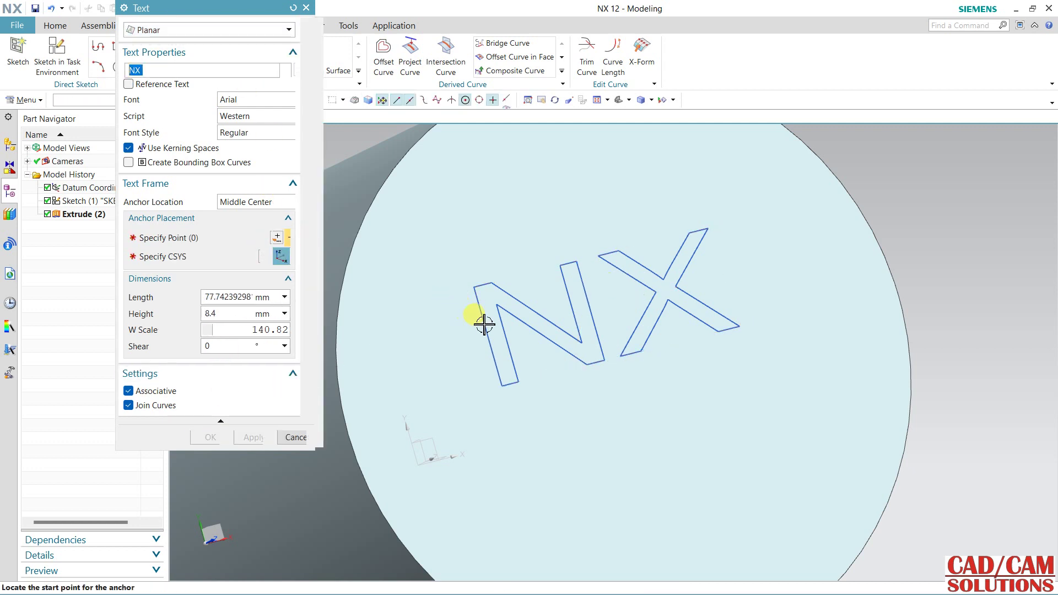
Step: Switch the text type to On Face and select the cylinder's side face
scroll(555, 338, down, 5)
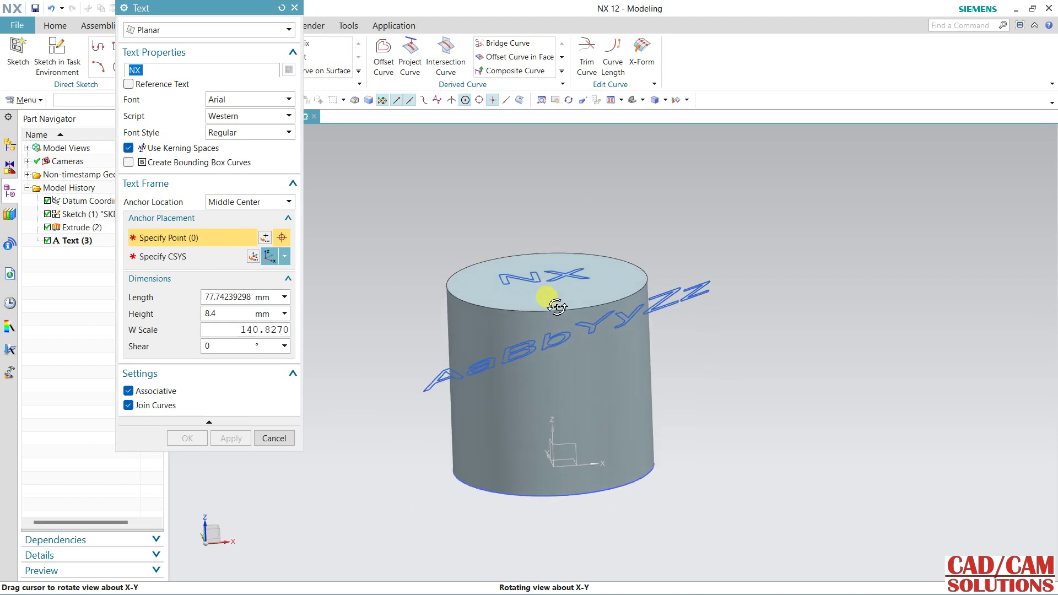
middle_drag(554, 315, 551, 298)
click(163, 32)
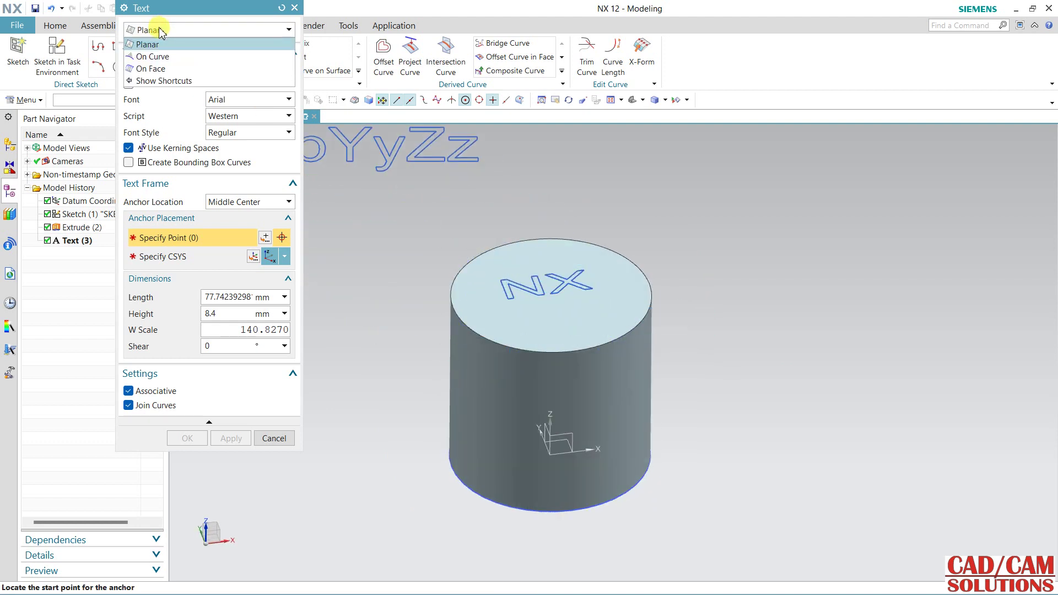
click(172, 68)
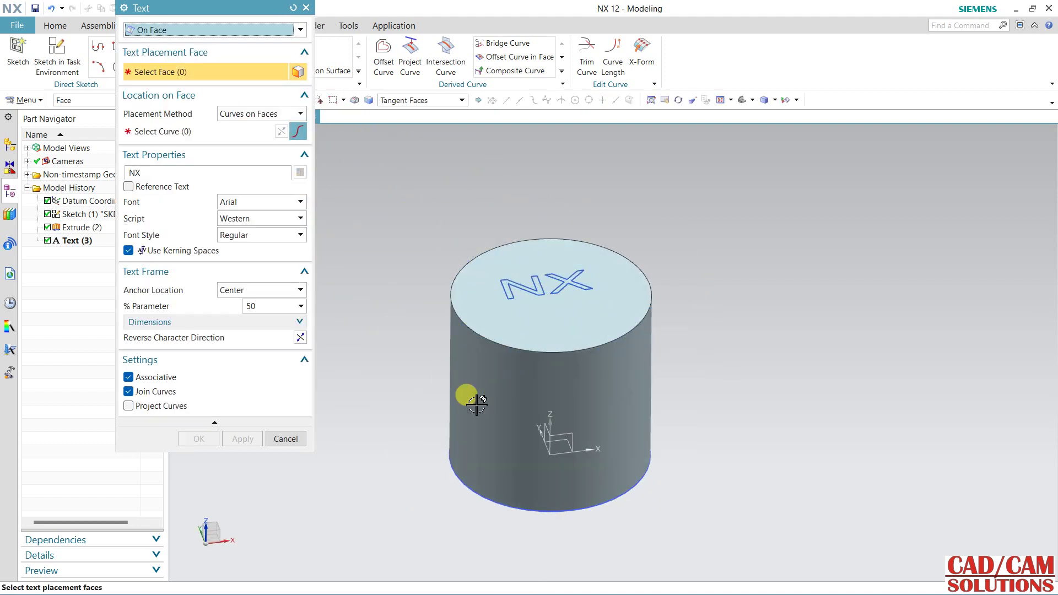
click(547, 373)
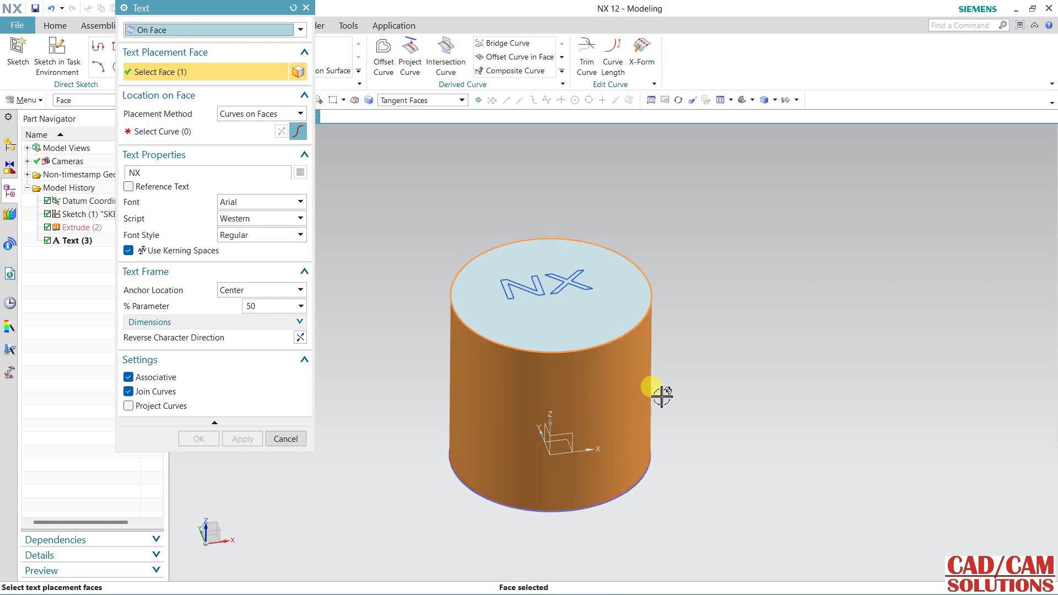
Step: Guide the text along the bottom edge, reverse its direction, and offset it 3.5
click(198, 132)
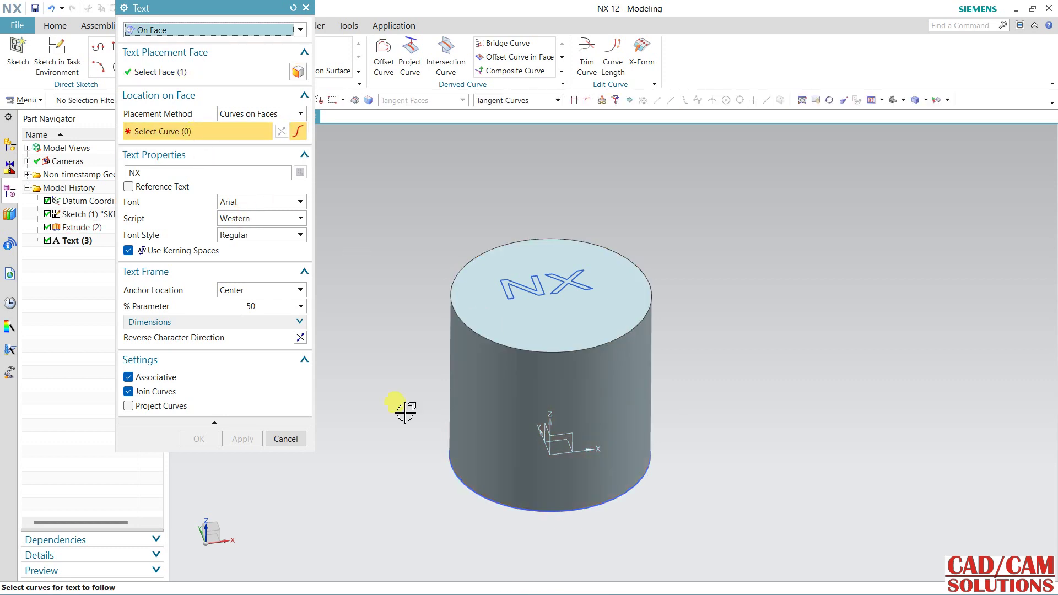
click(550, 517)
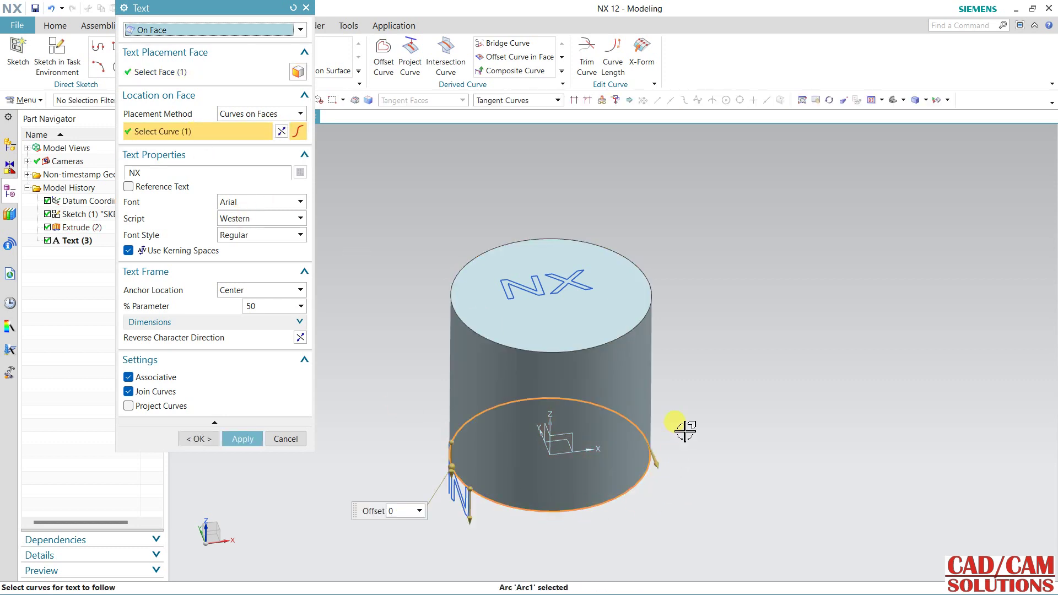
mouse_move(685, 430)
middle_down()
mouse_move(730, 385)
mouse_move(769, 426)
middle_up()
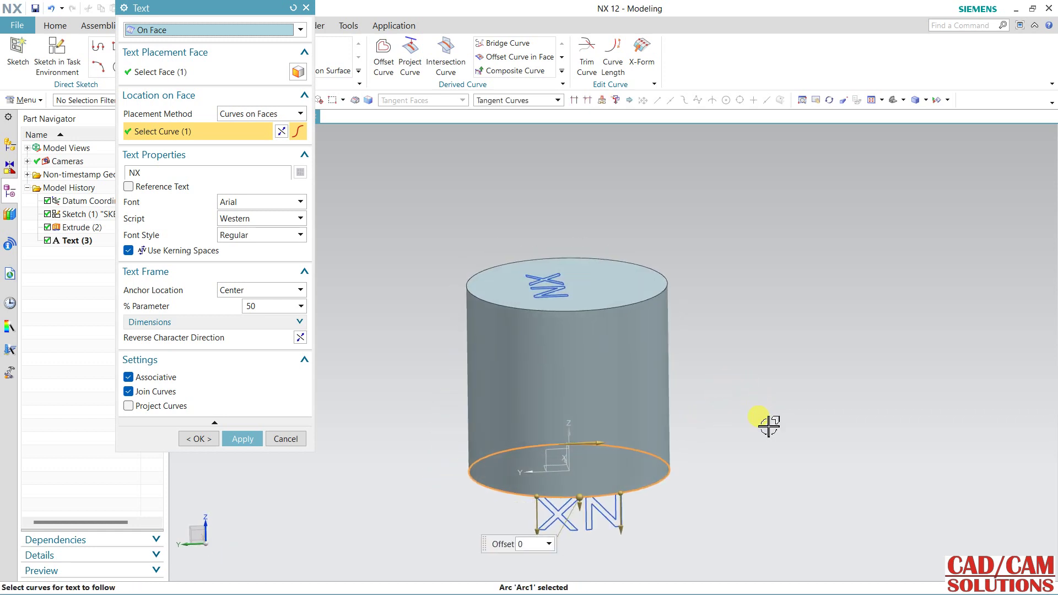
click(282, 132)
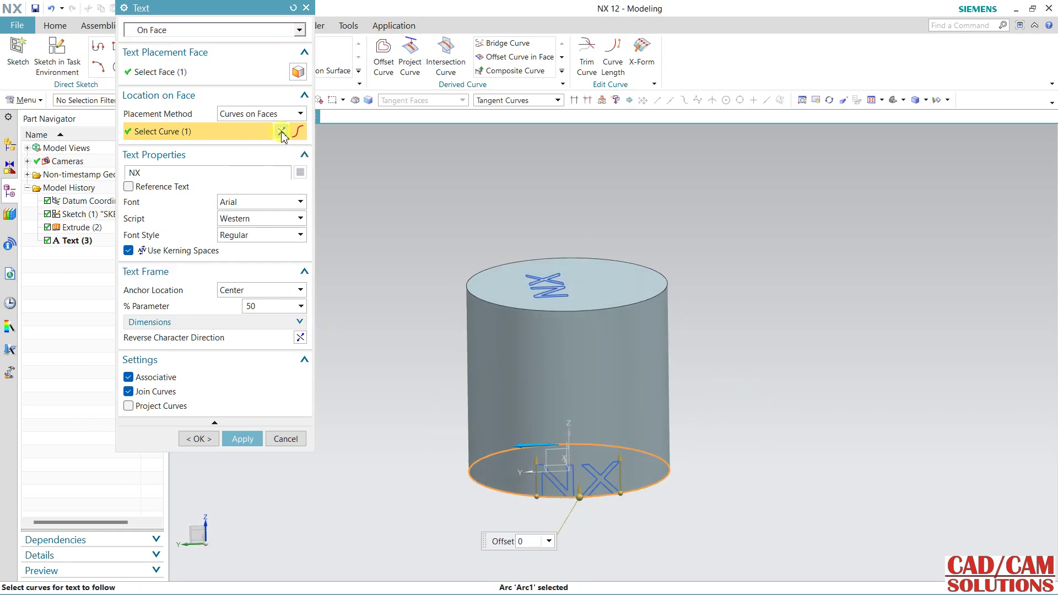
scroll(576, 521, up, 2)
scroll(576, 528, up, 1)
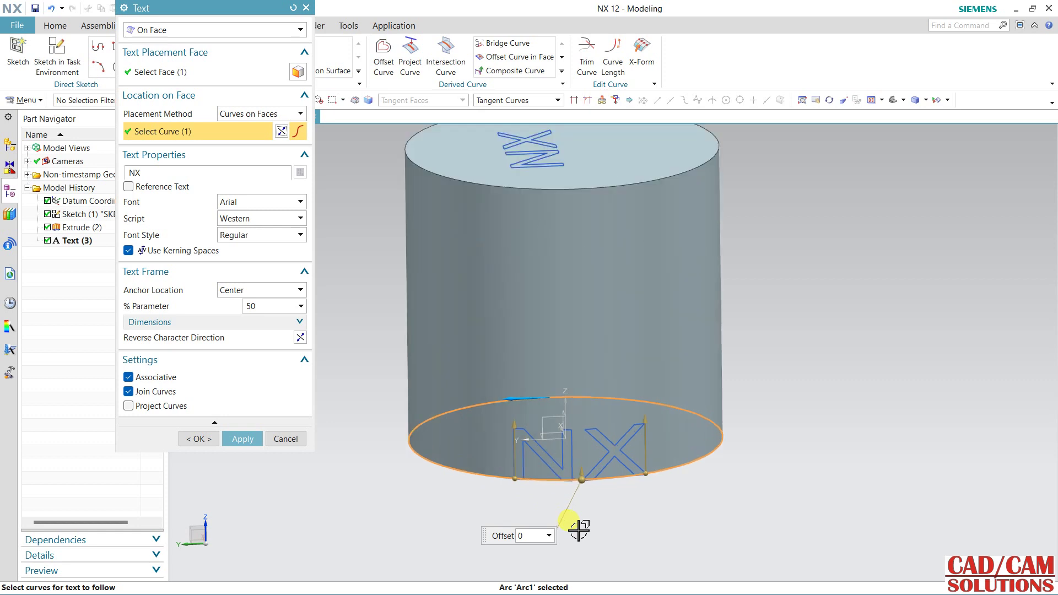
scroll(581, 529, up, 1)
scroll(589, 521, up, 1)
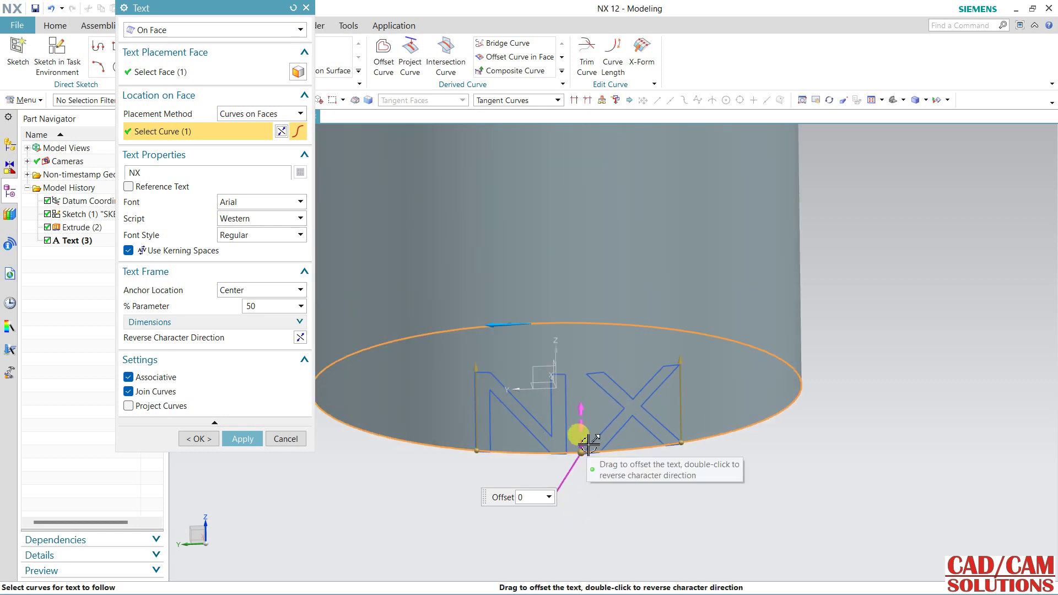
drag(590, 446, 587, 411)
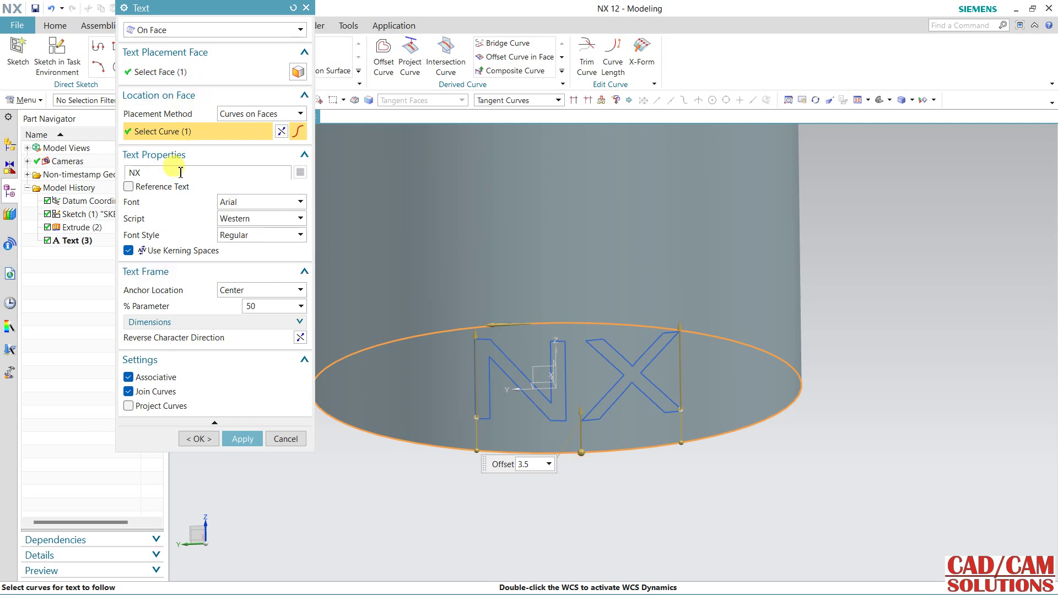
Step: Extend the text to 'NX CAD CAM', raise its offset to 6, and apply it as Text (4)
text(CAD CA)
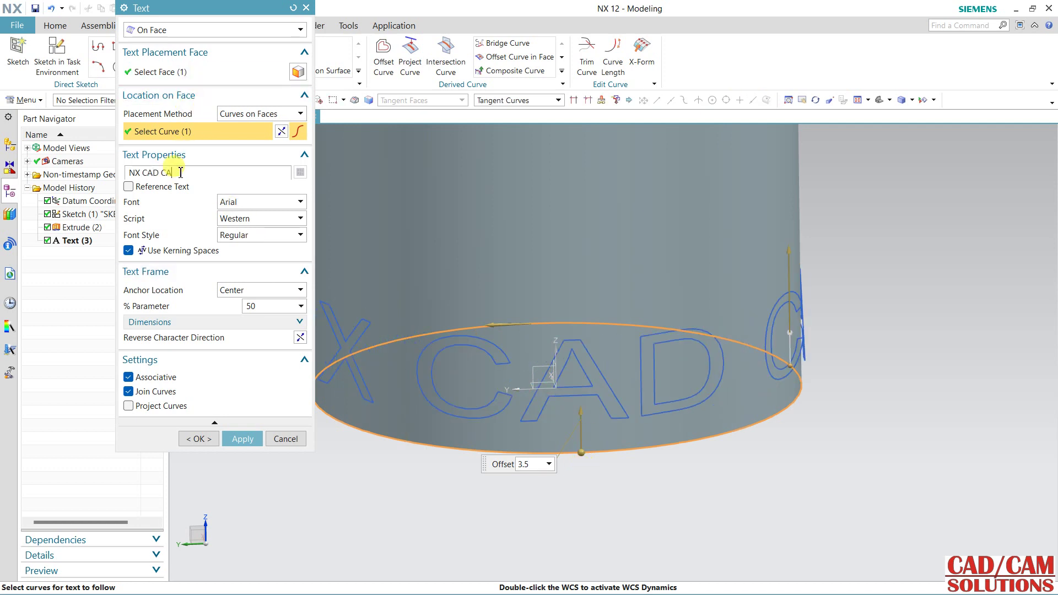
text(M)
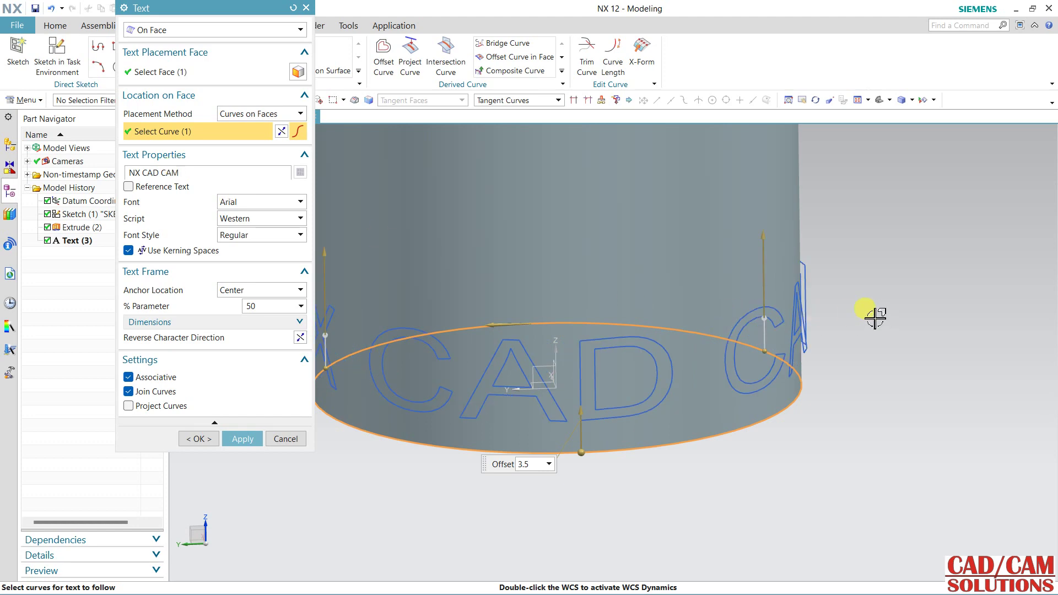
mouse_move(875, 318)
middle_down()
mouse_move(839, 303)
mouse_move(793, 302)
mouse_move(747, 319)
mouse_move(732, 366)
mouse_move(744, 378)
mouse_move(744, 338)
mouse_move(838, 309)
mouse_move(916, 314)
mouse_move(944, 328)
mouse_move(900, 328)
mouse_move(897, 342)
middle_up()
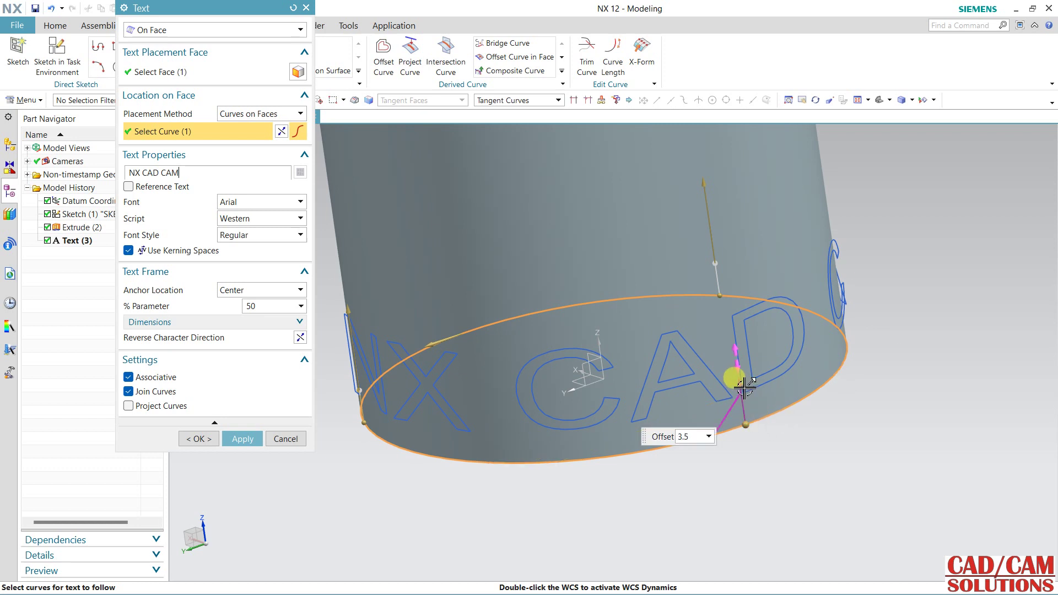
mouse_move(744, 389)
mouse_down()
mouse_move(737, 331)
mouse_move(736, 357)
mouse_up()
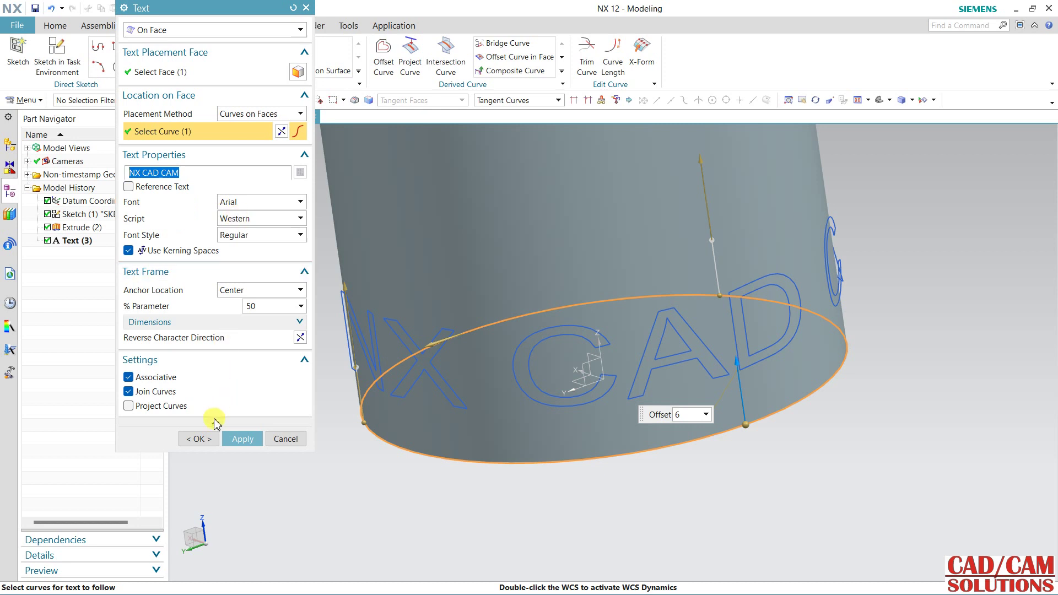
click(212, 325)
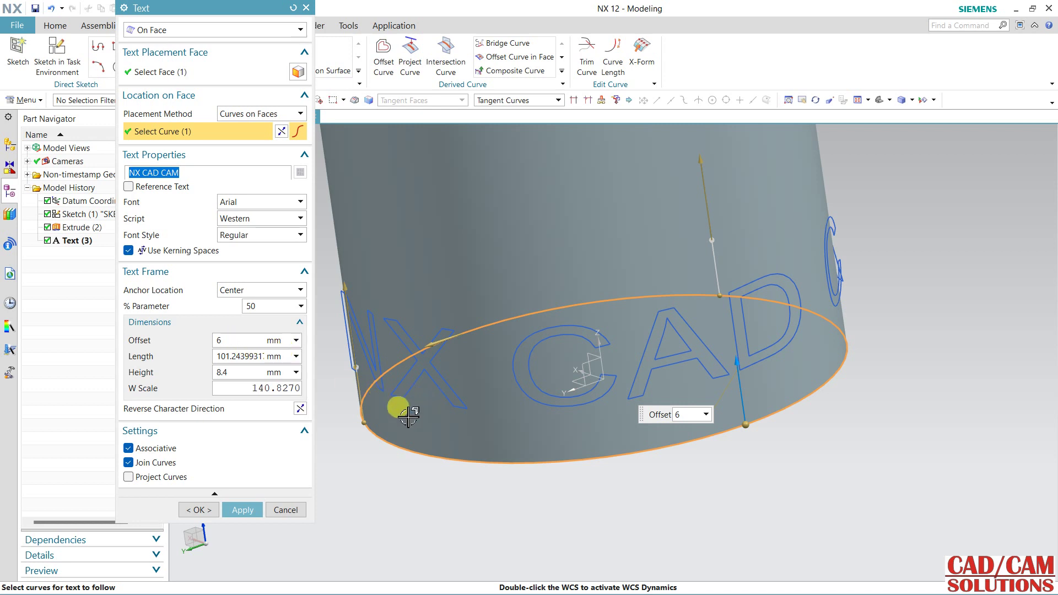
click(243, 510)
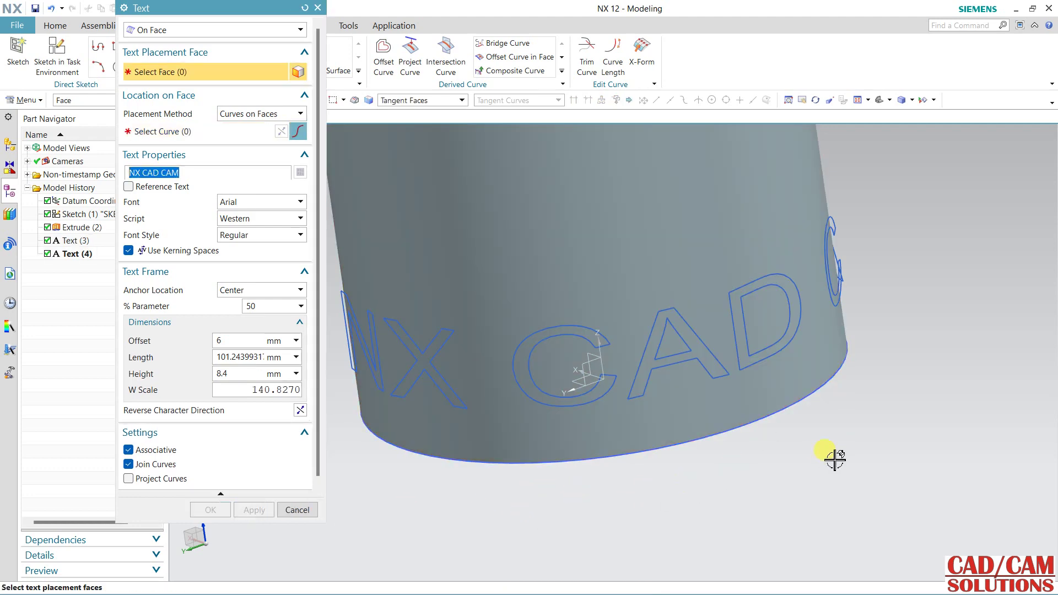
Step: Orbit and fit the view to inspect the wrapped side lettering
mouse_move(835, 459)
middle_down()
mouse_move(815, 414)
mouse_move(897, 449)
middle_up()
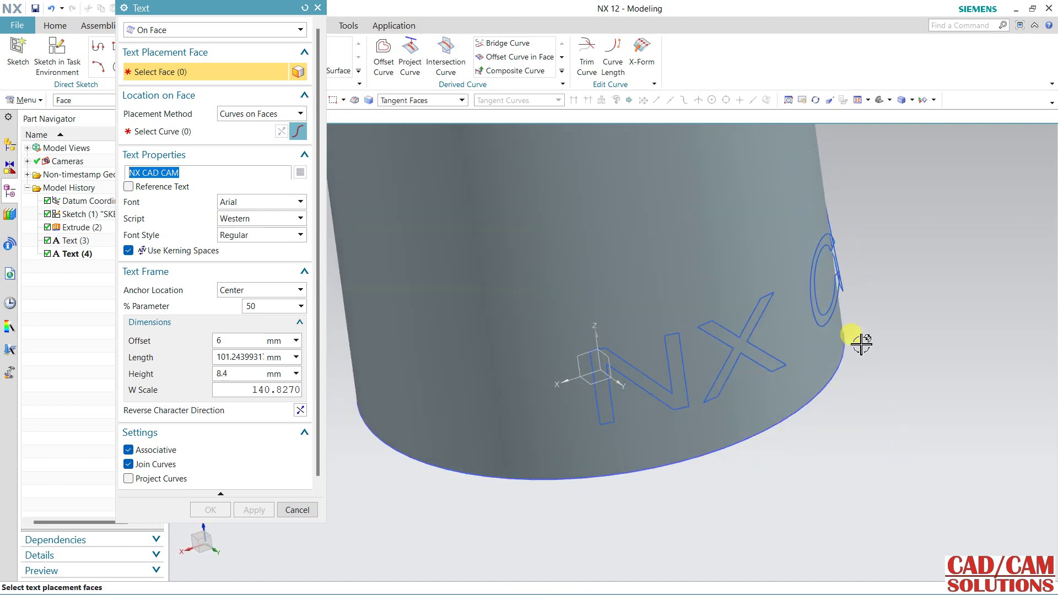
mouse_move(845, 278)
middle_down()
mouse_move(855, 427)
mouse_move(904, 437)
mouse_move(838, 432)
mouse_move(775, 470)
mouse_move(815, 503)
mouse_move(810, 470)
mouse_move(837, 475)
mouse_move(826, 479)
middle_up()
key(Home)
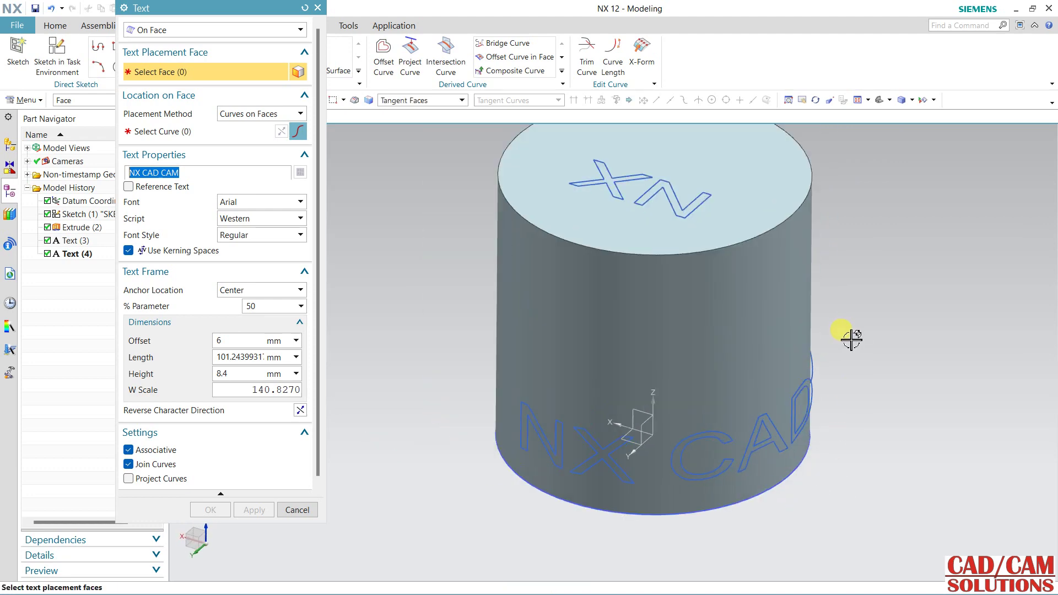
mouse_move(869, 373)
middle_down()
mouse_move(857, 350)
mouse_move(864, 355)
mouse_move(836, 354)
middle_up()
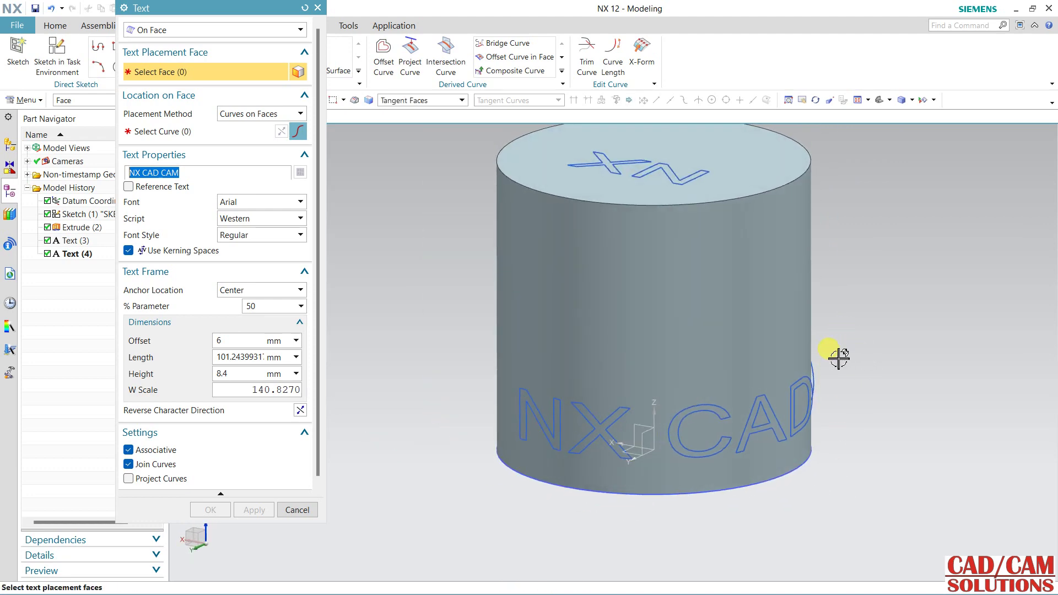
Step: Cancel the Text dialog and return to the Home modelling tools
click(204, 32)
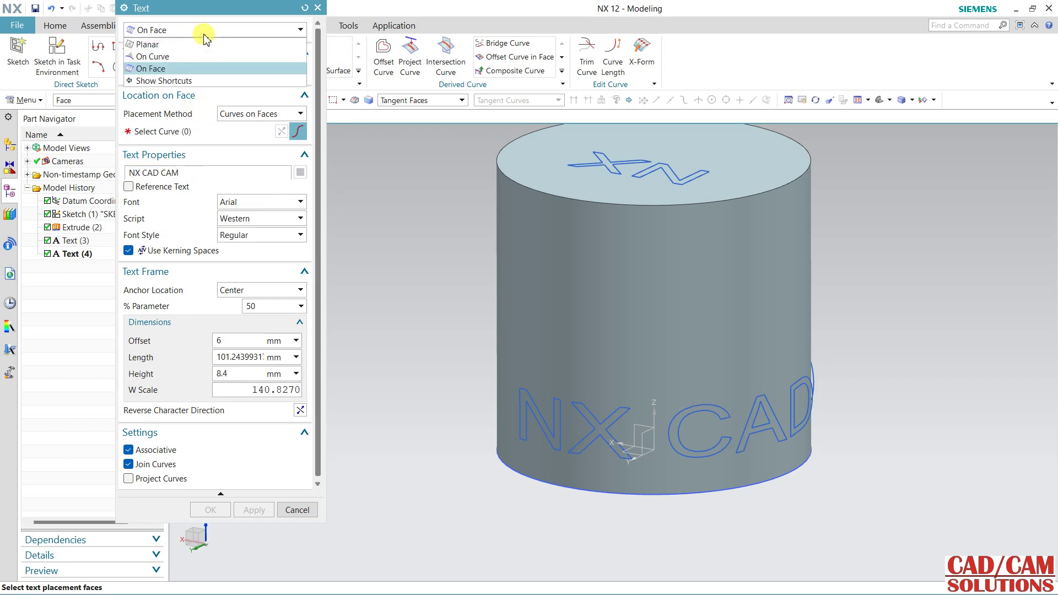
click(203, 34)
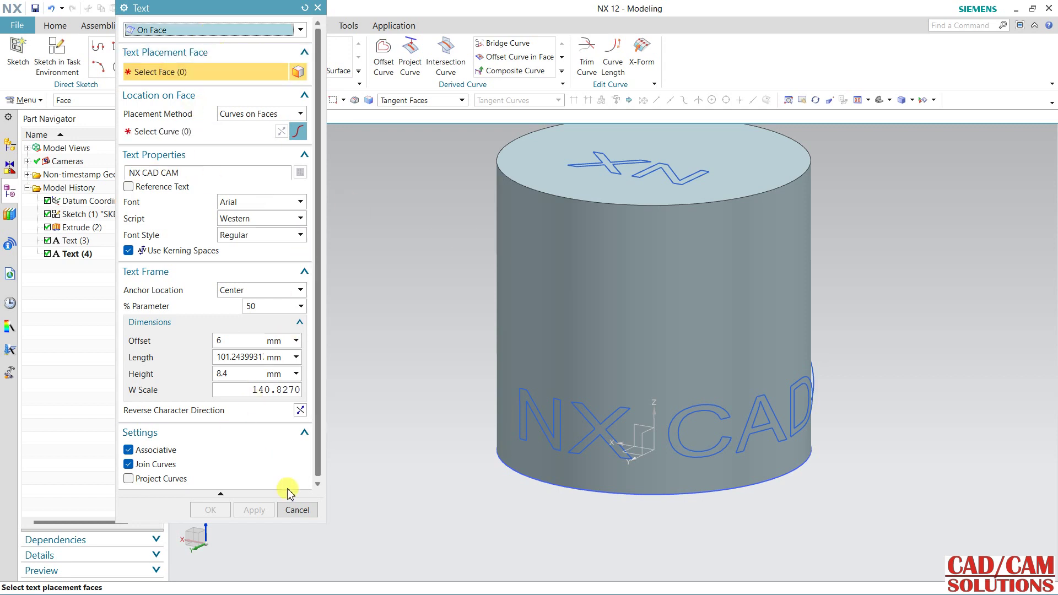
click(297, 509)
scroll(364, 358, up, 1)
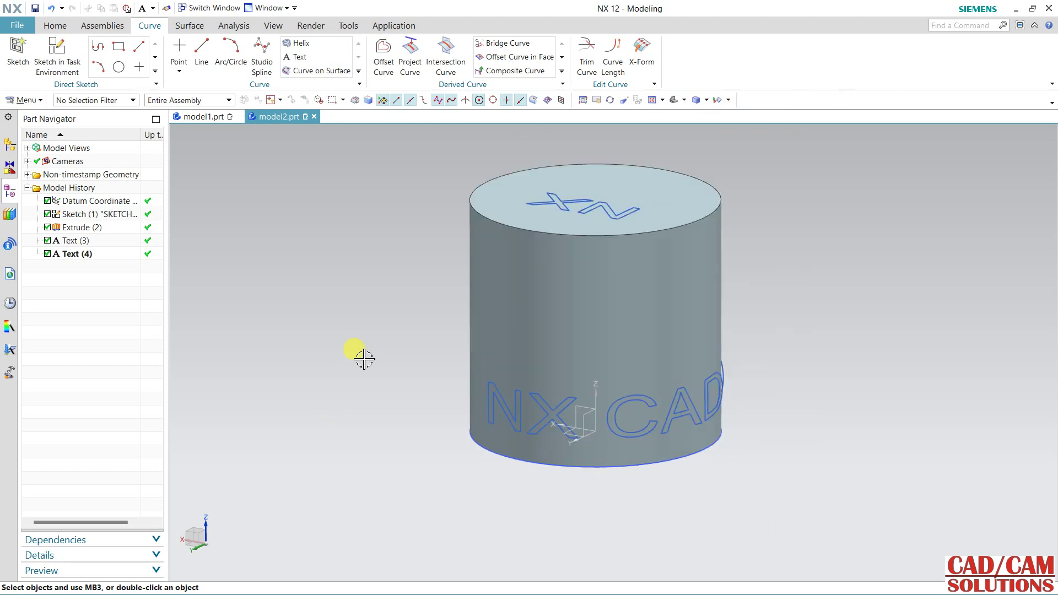
mouse_move(364, 358)
middle_down()
mouse_move(354, 347)
mouse_move(428, 342)
mouse_move(461, 354)
mouse_move(417, 331)
middle_up()
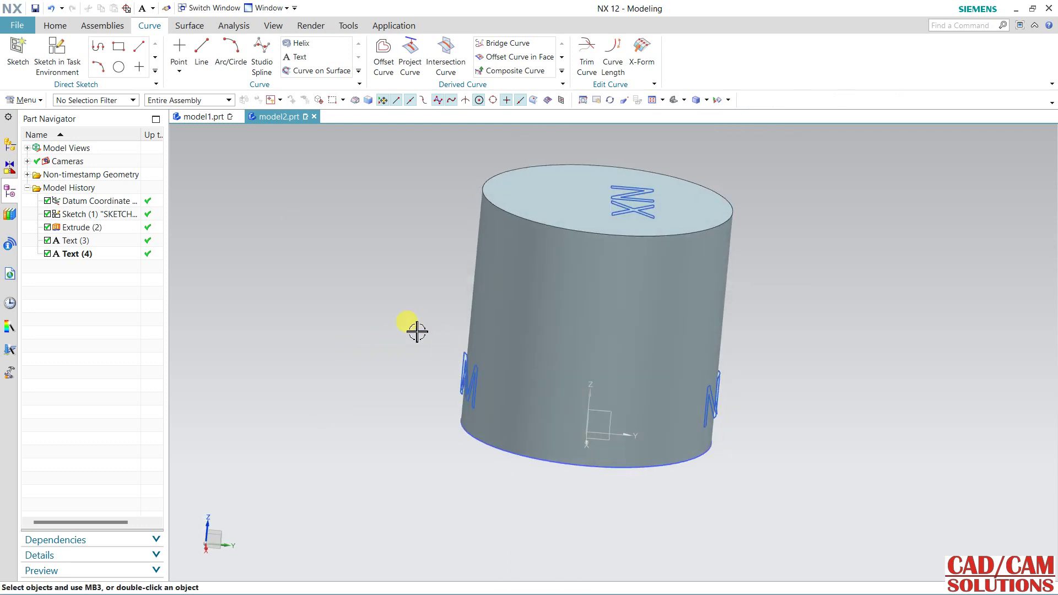
click(54, 25)
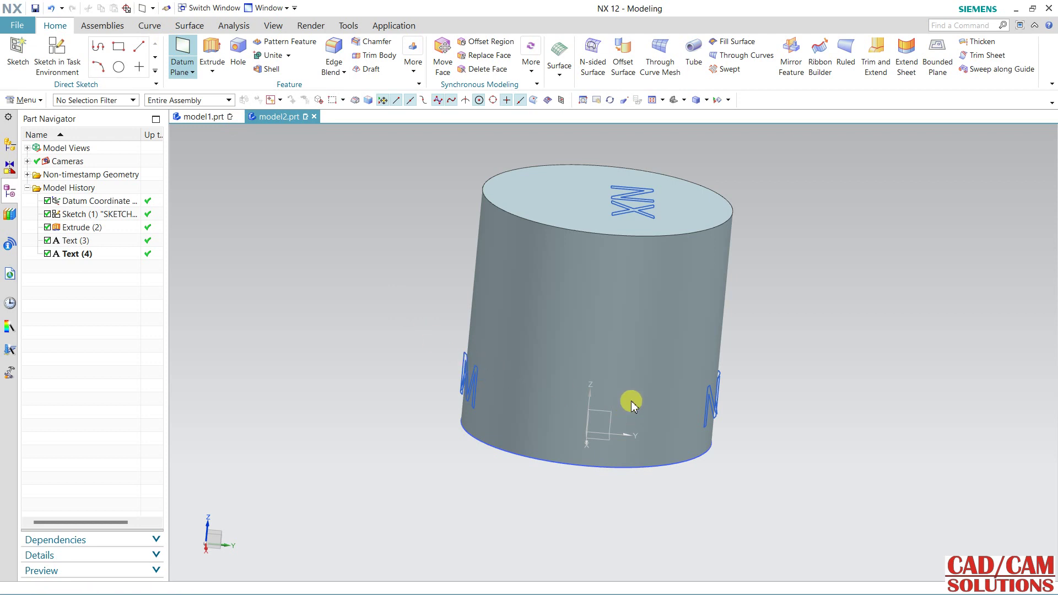
Step: Create Datum Plane (5) from the YZ plane, offset 29 mm against the cylinder's side
click(609, 414)
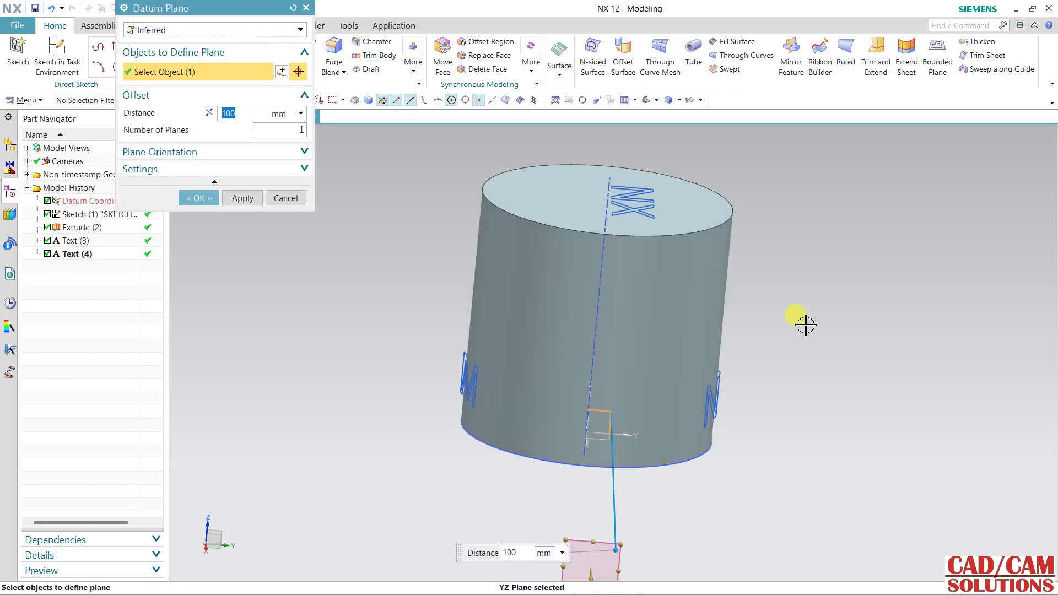
mouse_move(805, 325)
middle_down()
mouse_move(751, 314)
mouse_move(782, 308)
mouse_move(814, 326)
mouse_move(810, 267)
middle_up()
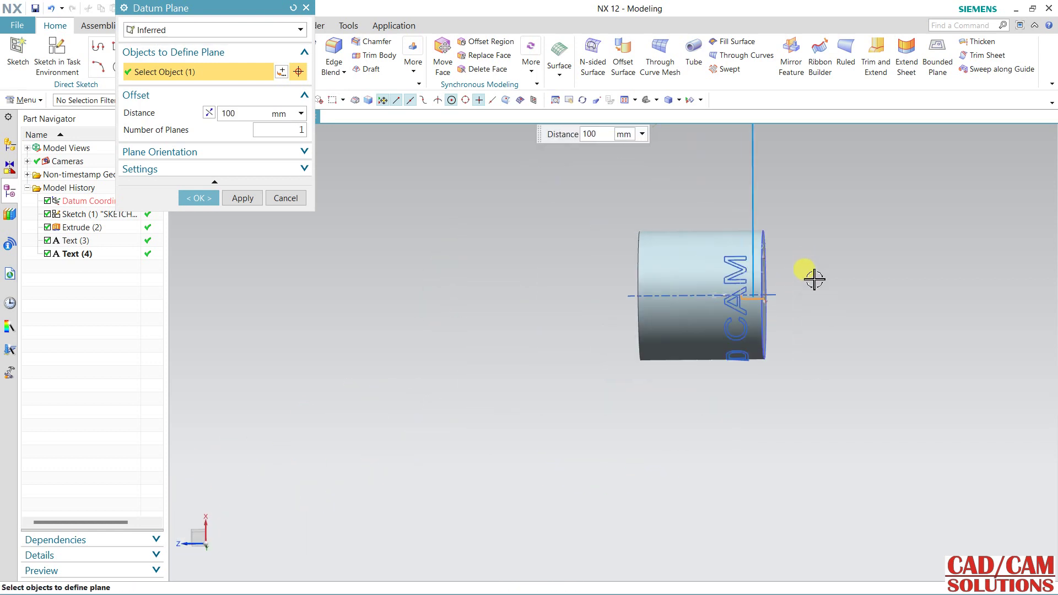
scroll(815, 279, down, 3)
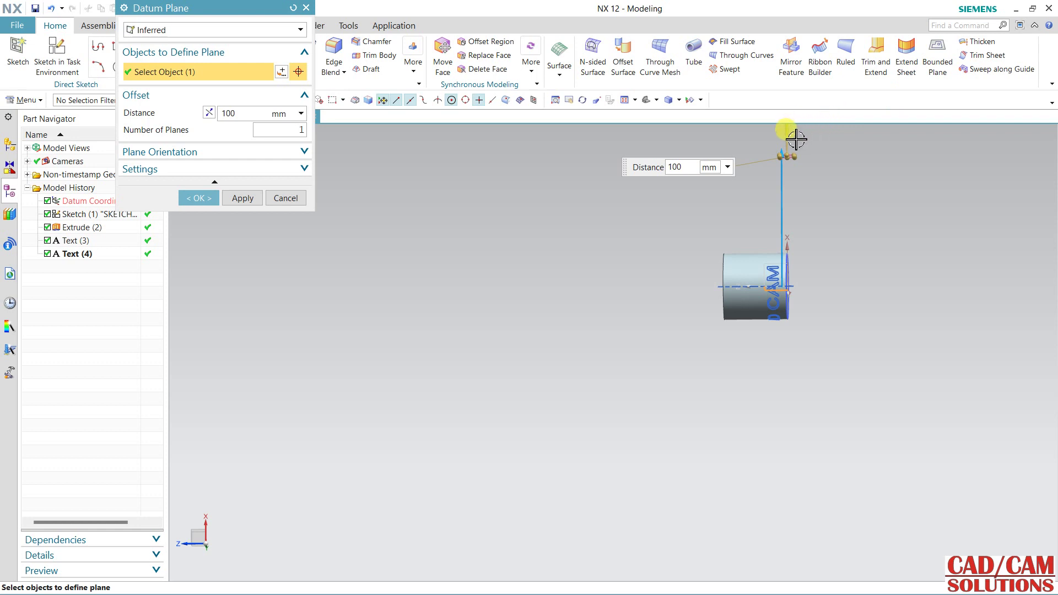
scroll(784, 168, up, 3)
drag(773, 178, 775, 357)
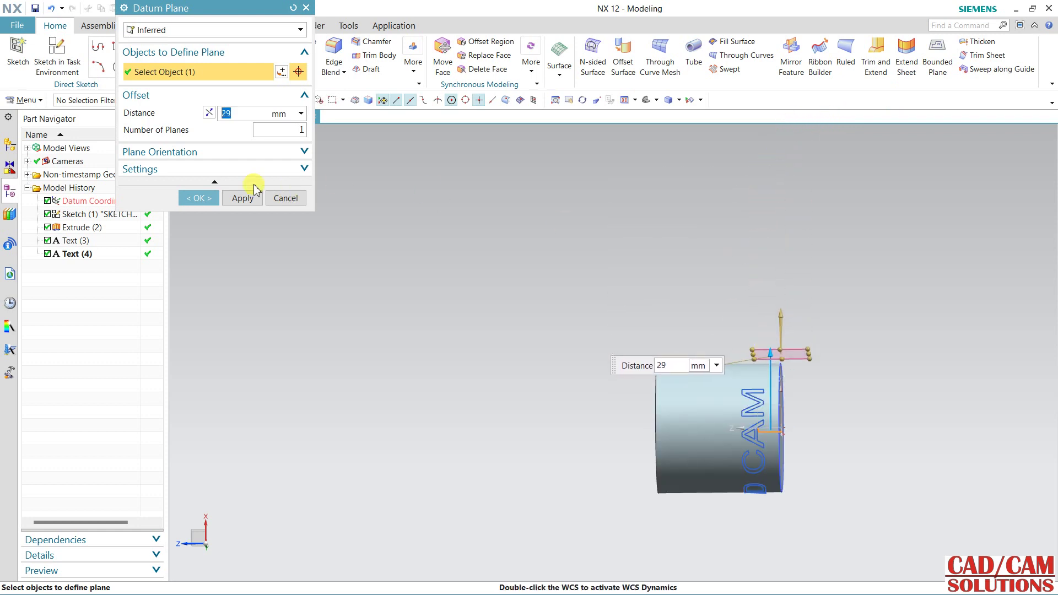
click(197, 199)
middle_drag(796, 231, 800, 410)
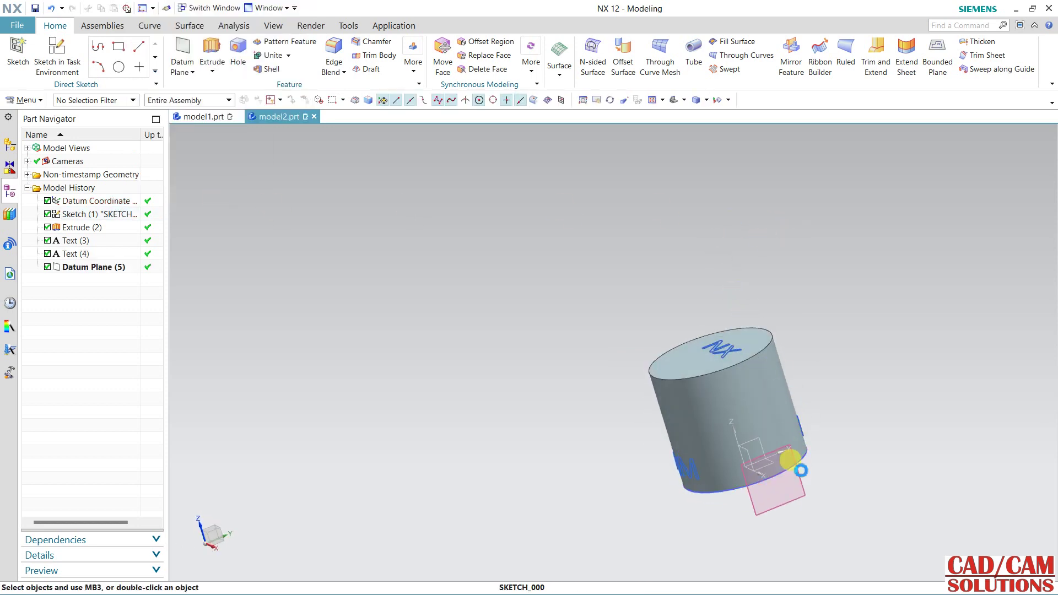
click(800, 470)
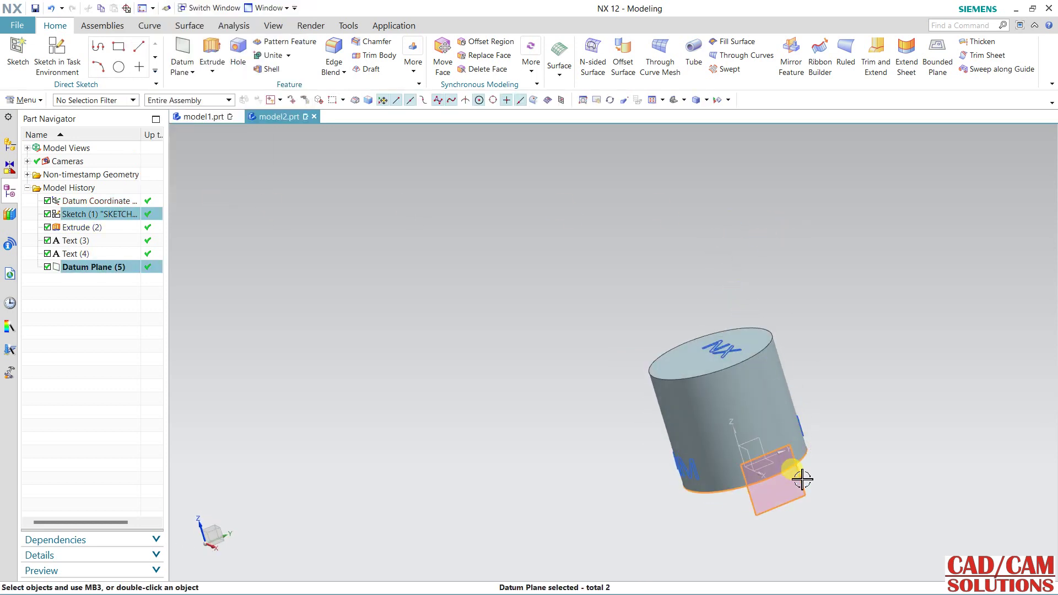
Step: Start a new sketch on the datum plane with the default orientation
shift+click(802, 481)
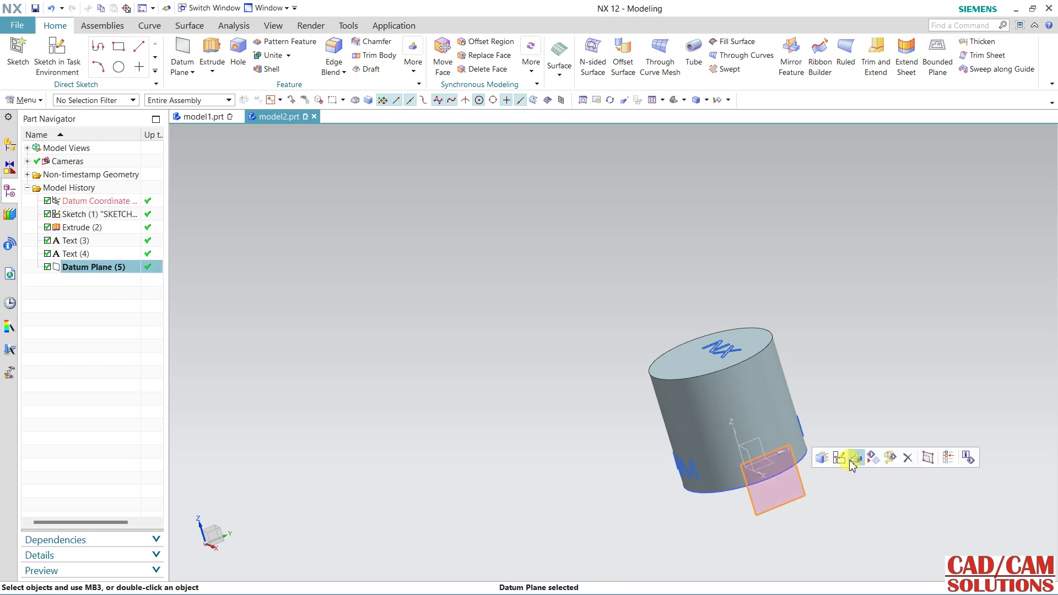
click(843, 460)
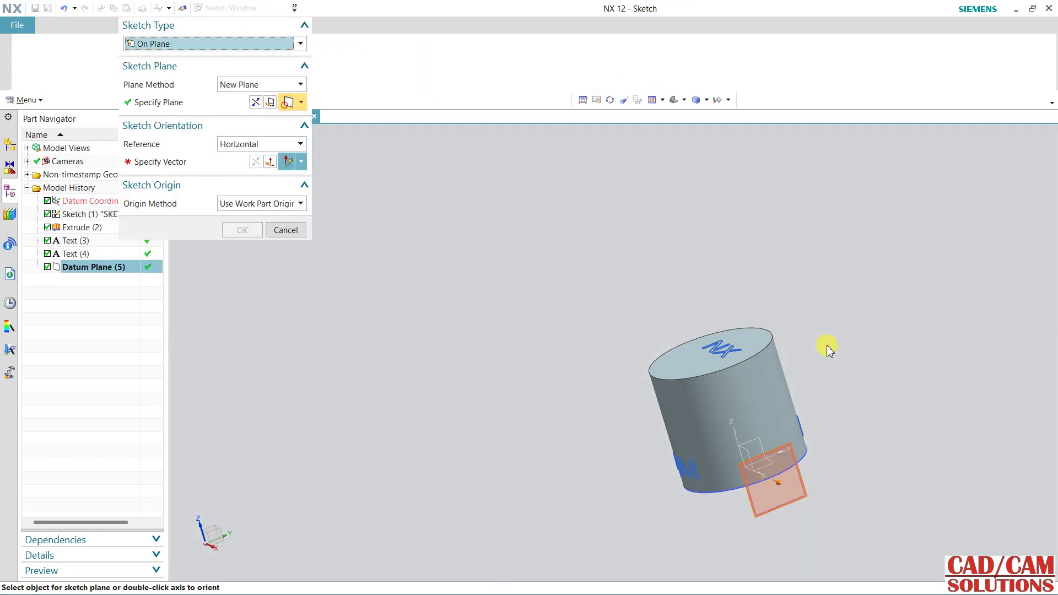
middle_click(319, 212)
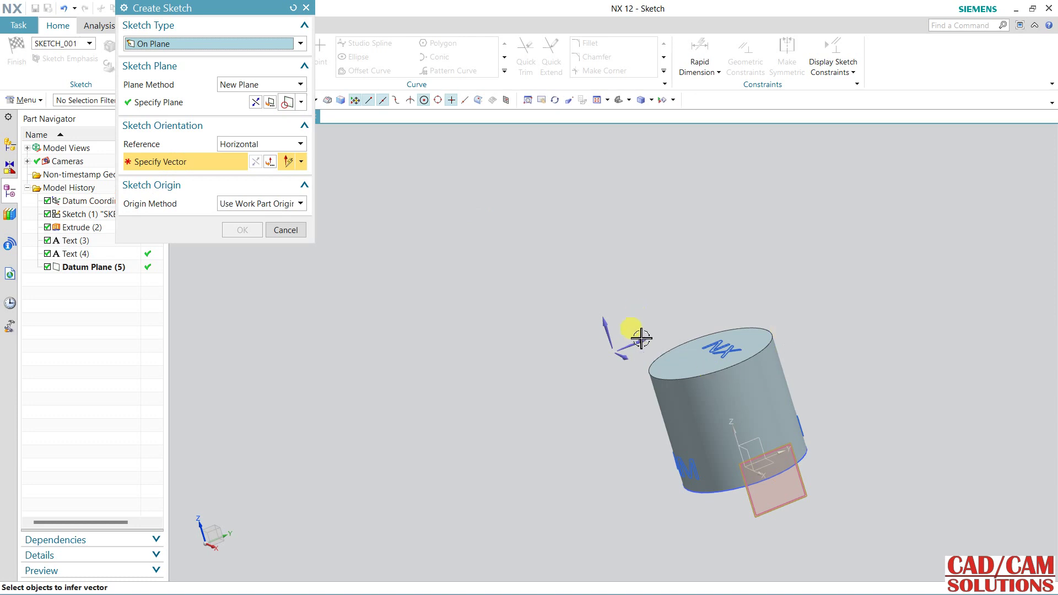
middle_click(669, 282)
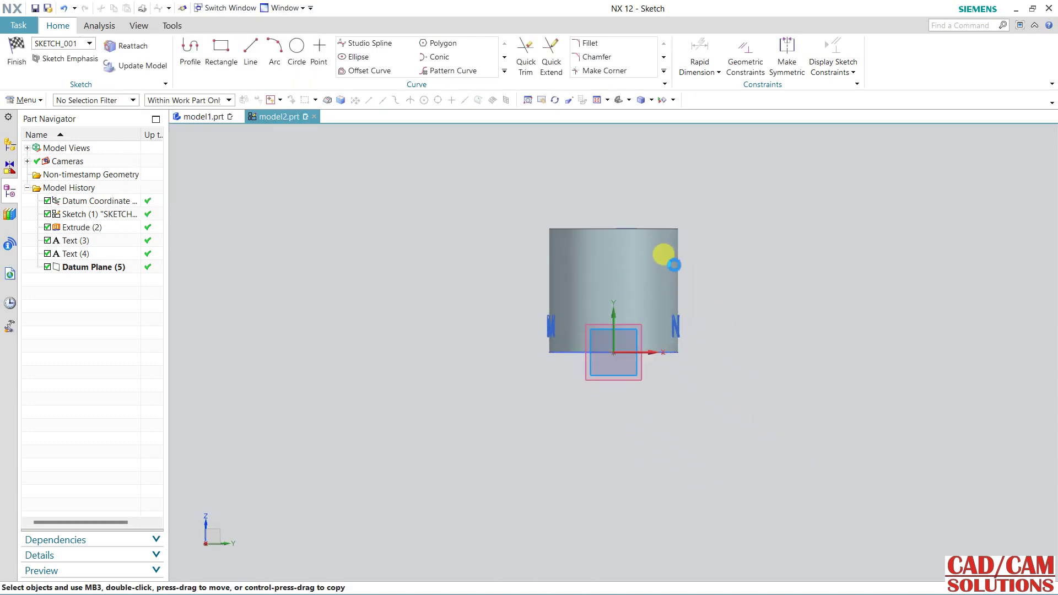
scroll(637, 208, up, 3)
scroll(637, 208, up, 2)
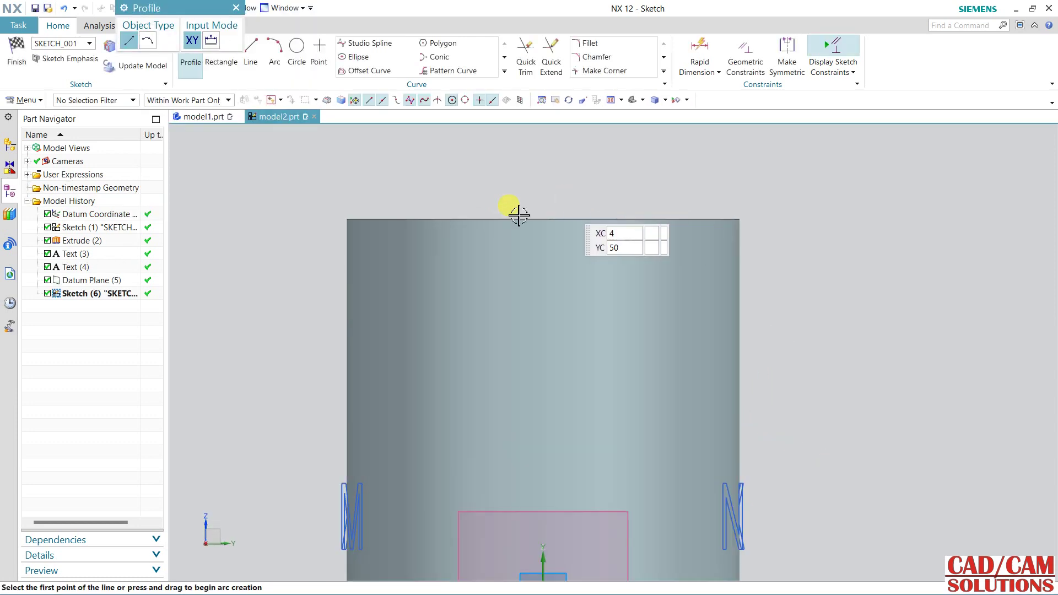
key(Escape)
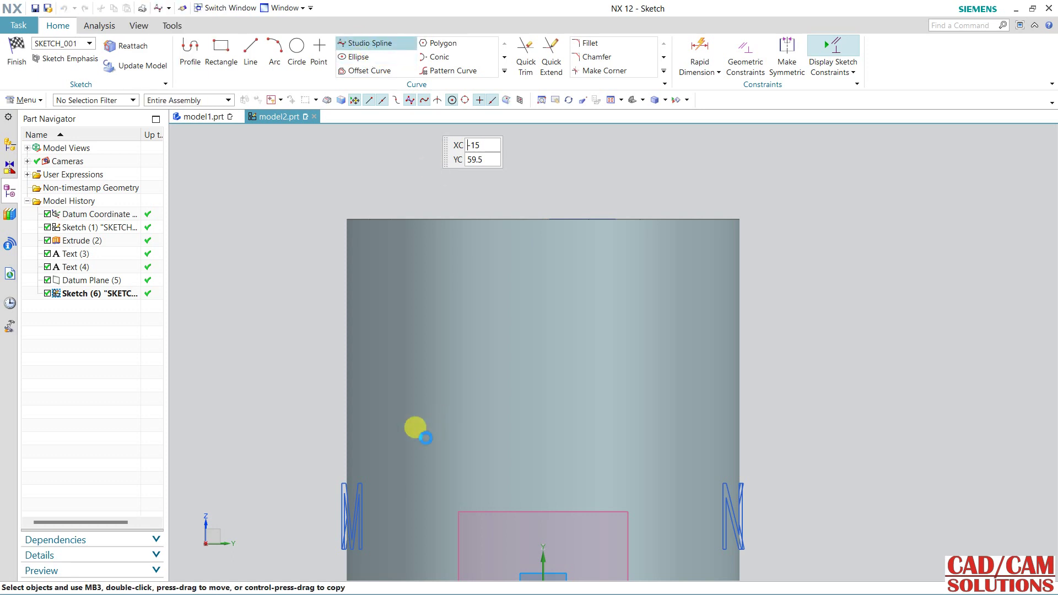
Step: Draw a five-point wavy Studio Spline across the cylinder front and finish Sketch (6)
click(374, 366)
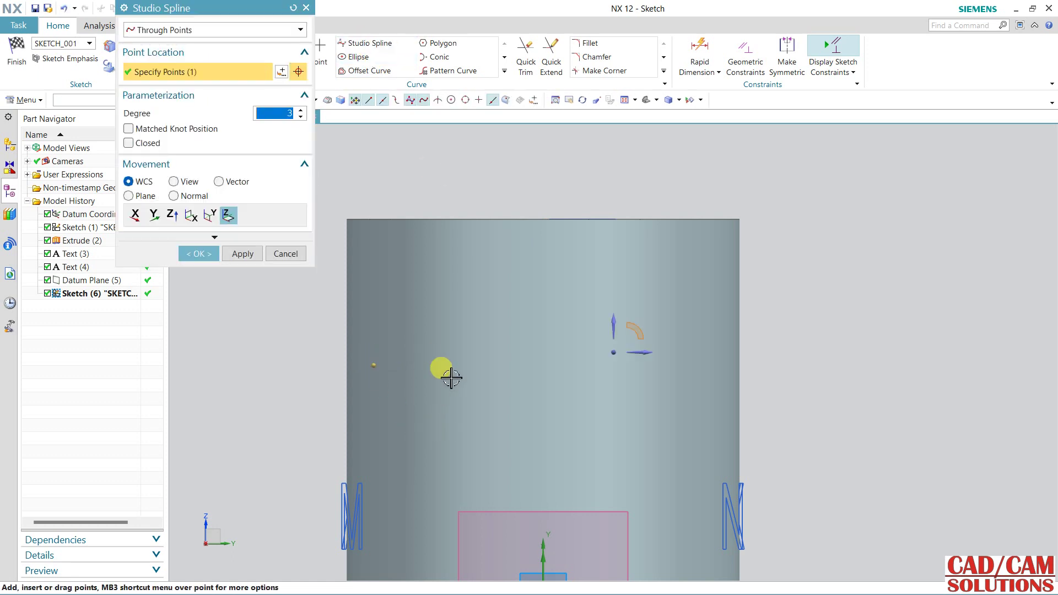
click(539, 371)
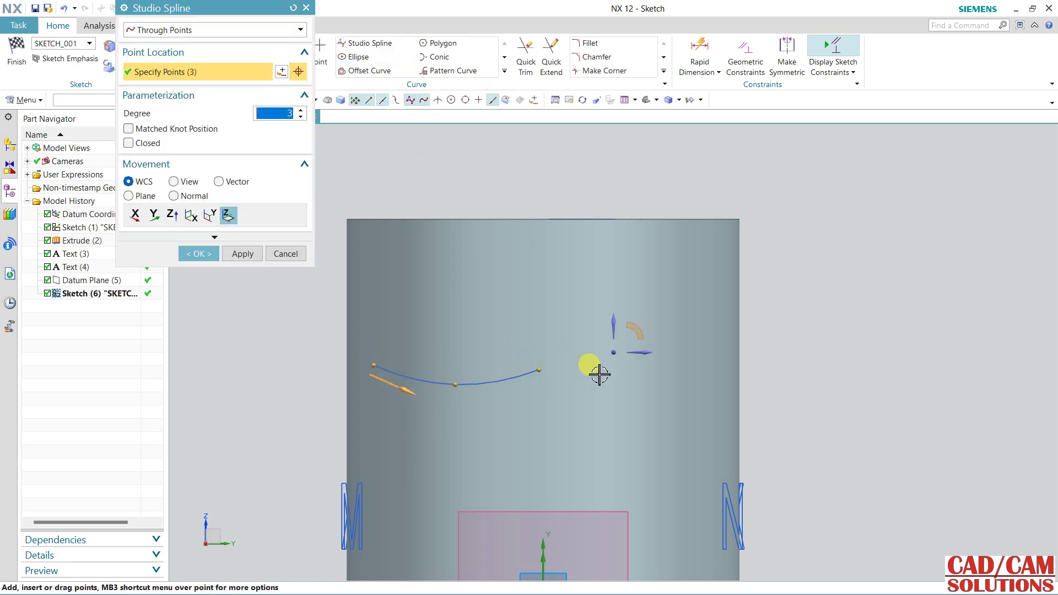
click(618, 386)
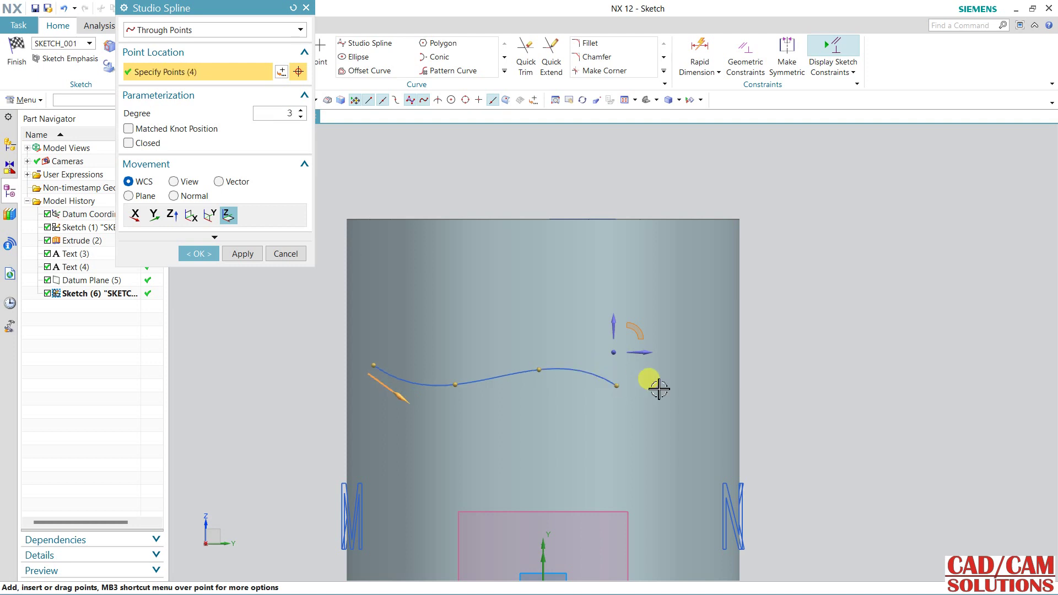
click(697, 373)
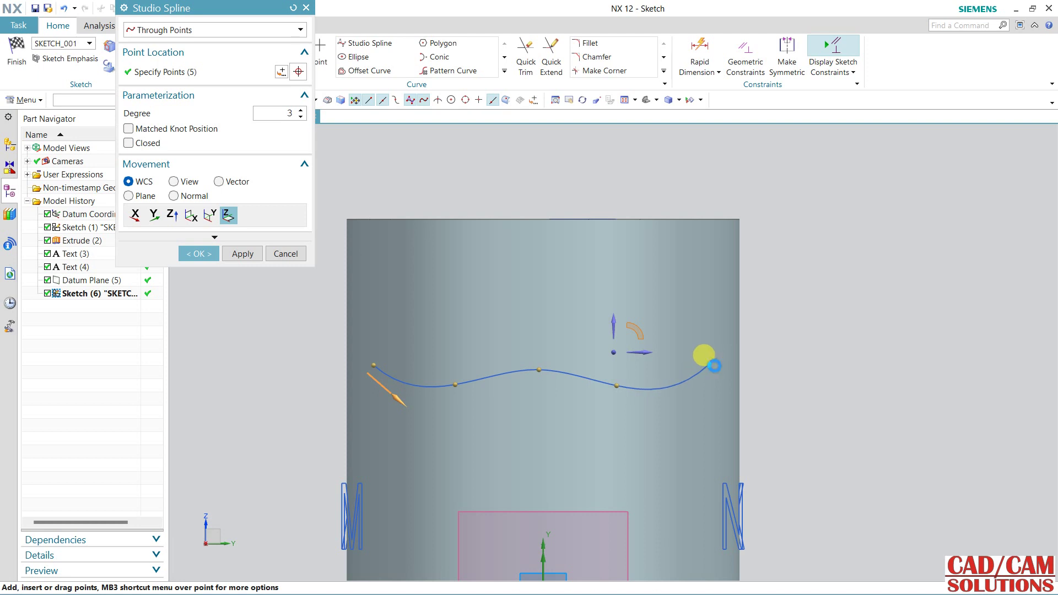
click(199, 254)
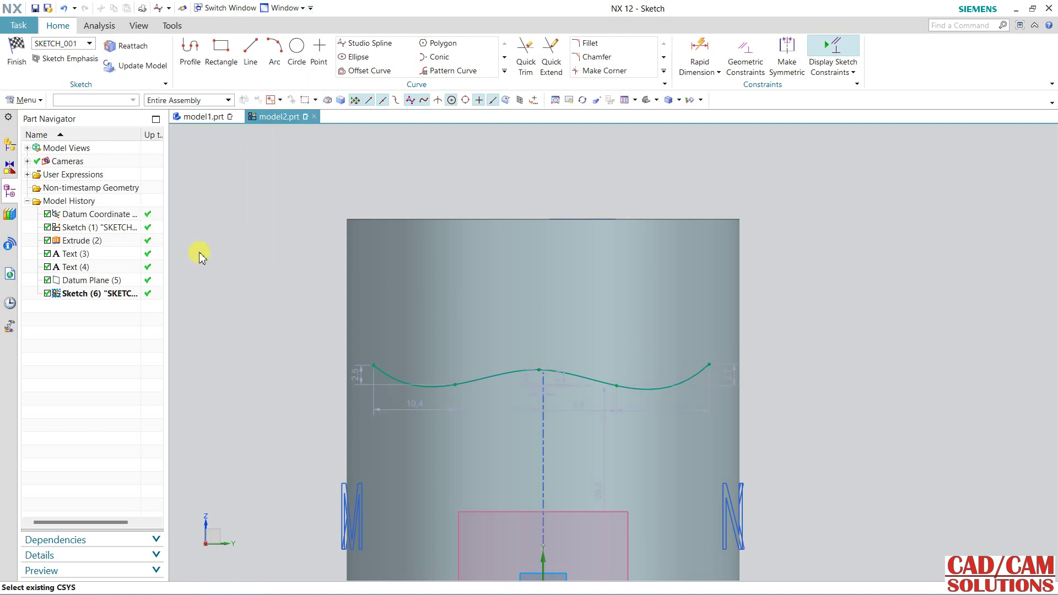
click(25, 64)
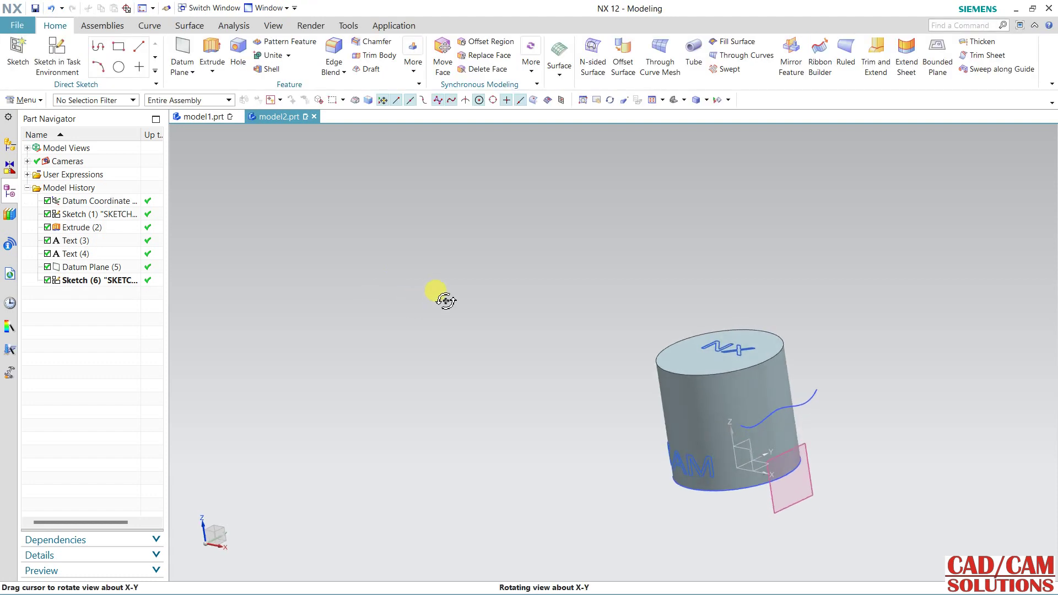
middle_drag(419, 306, 437, 292)
scroll(865, 336, up, 1)
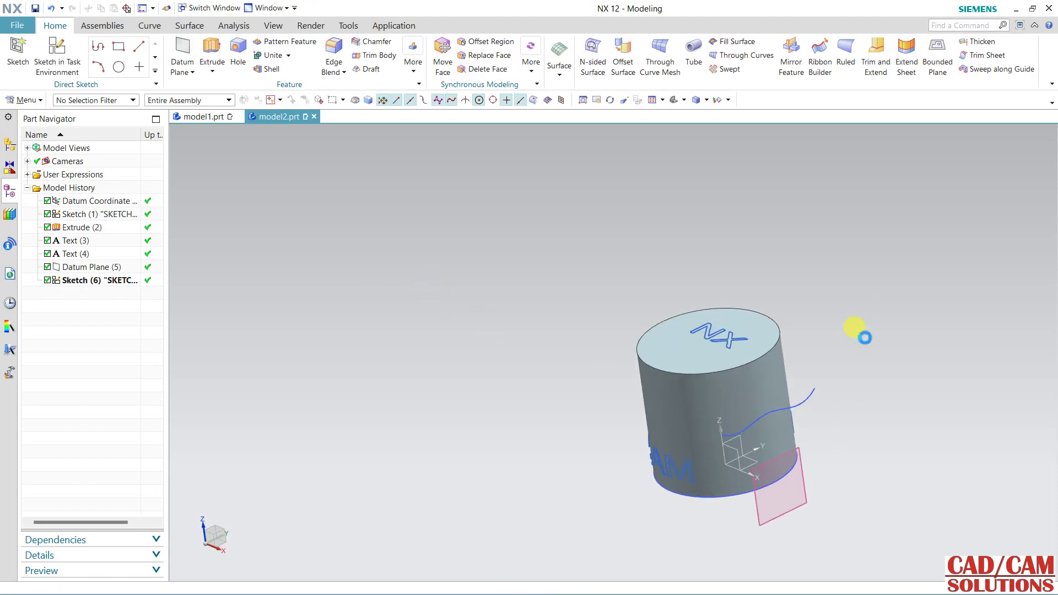
scroll(836, 310, up, 3)
Step: Start an On Curve text placed along the wavy spline
click(147, 25)
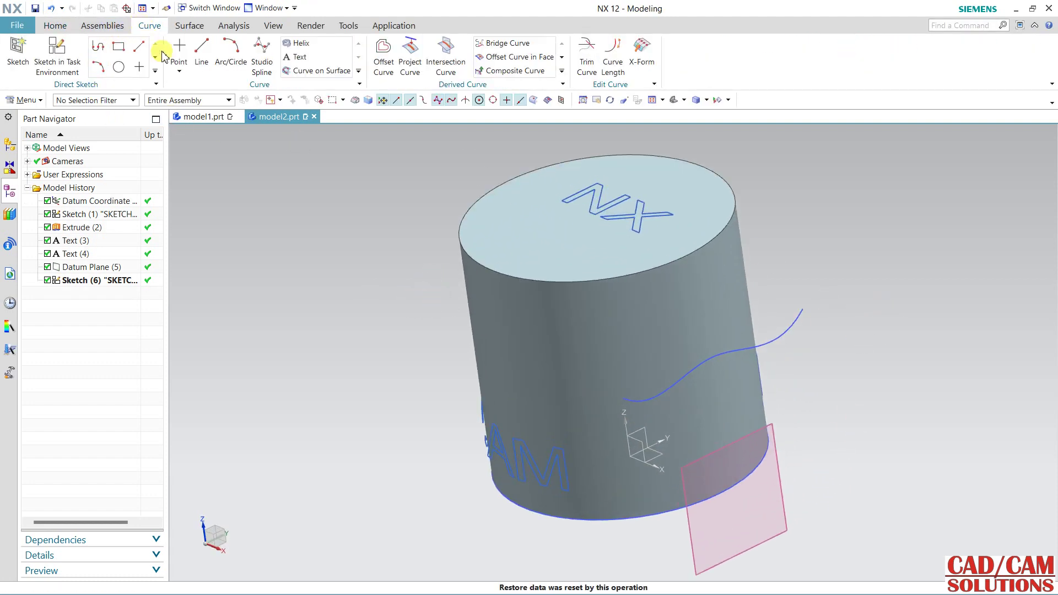
click(286, 61)
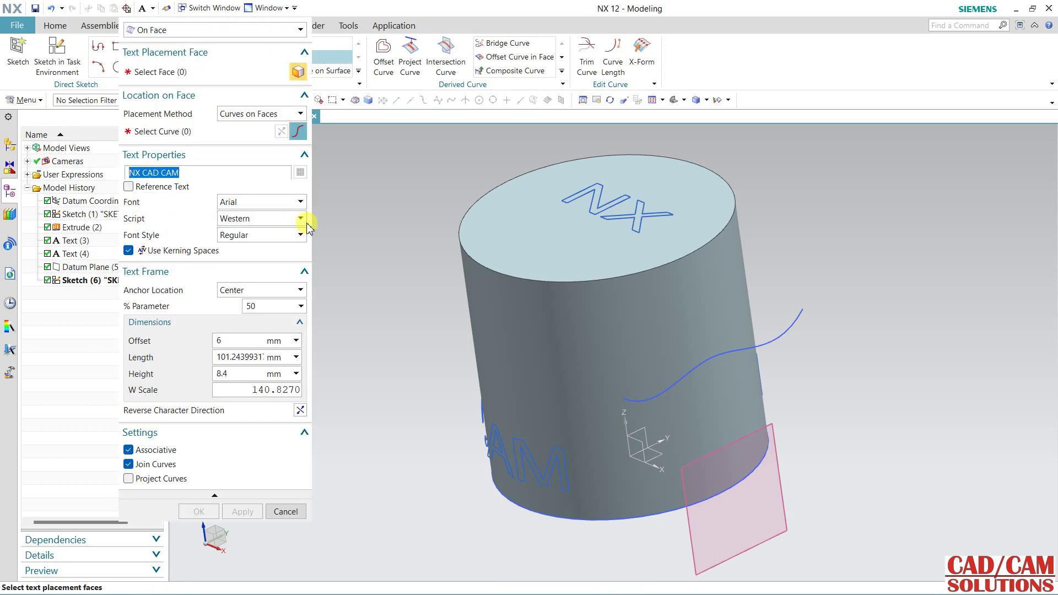
click(214, 30)
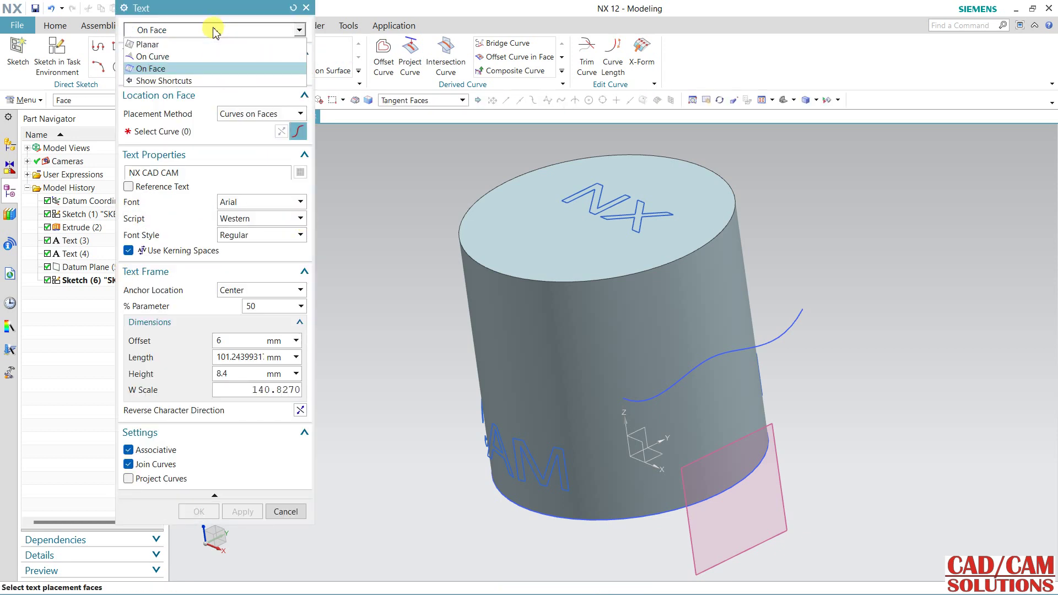
click(176, 57)
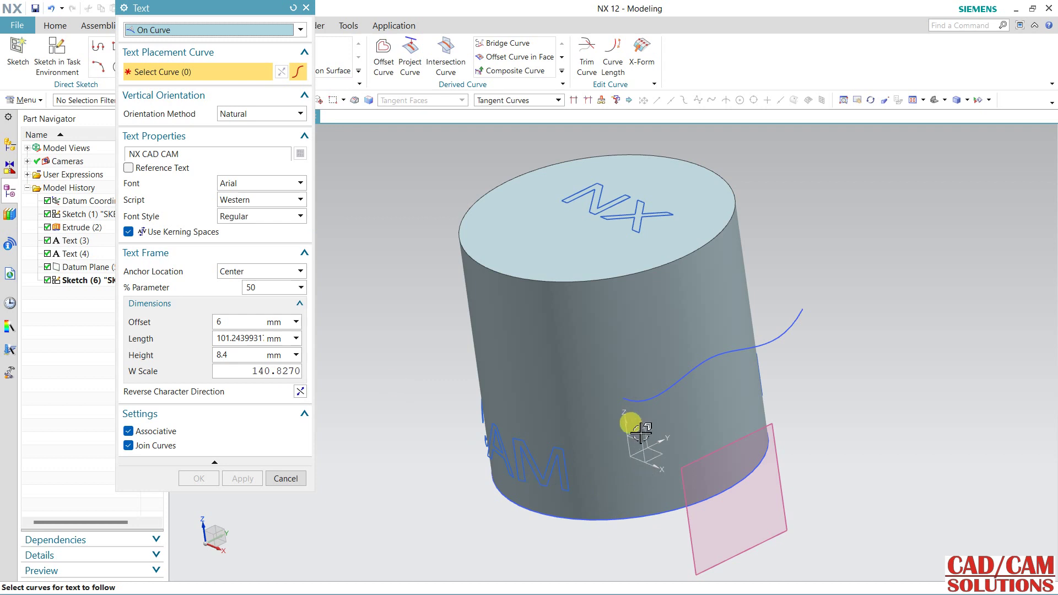
click(647, 403)
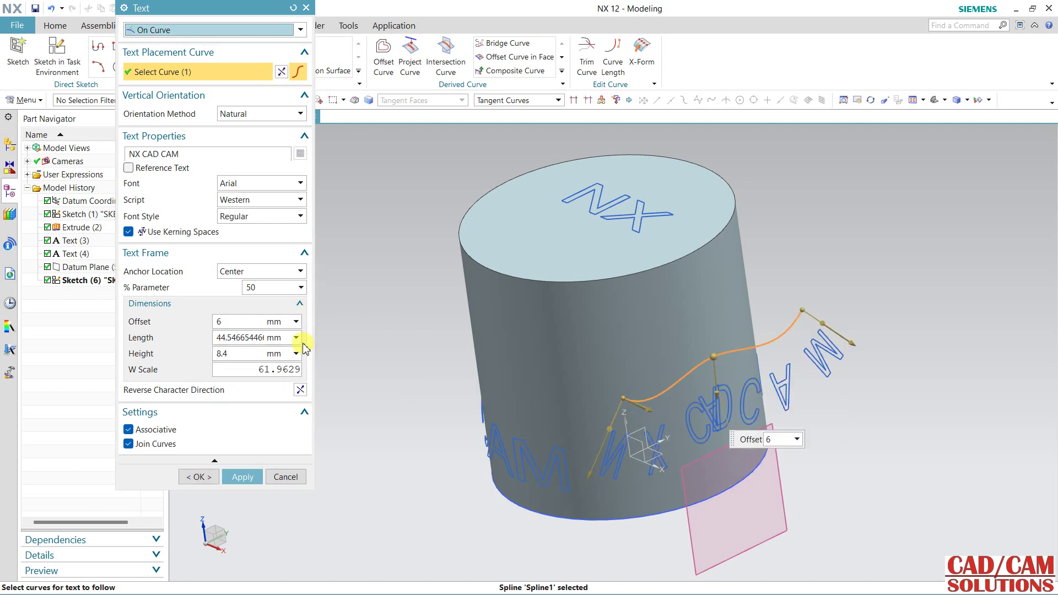
Step: Reverse the character direction and drag the text offset in to 1.5 mm
click(300, 391)
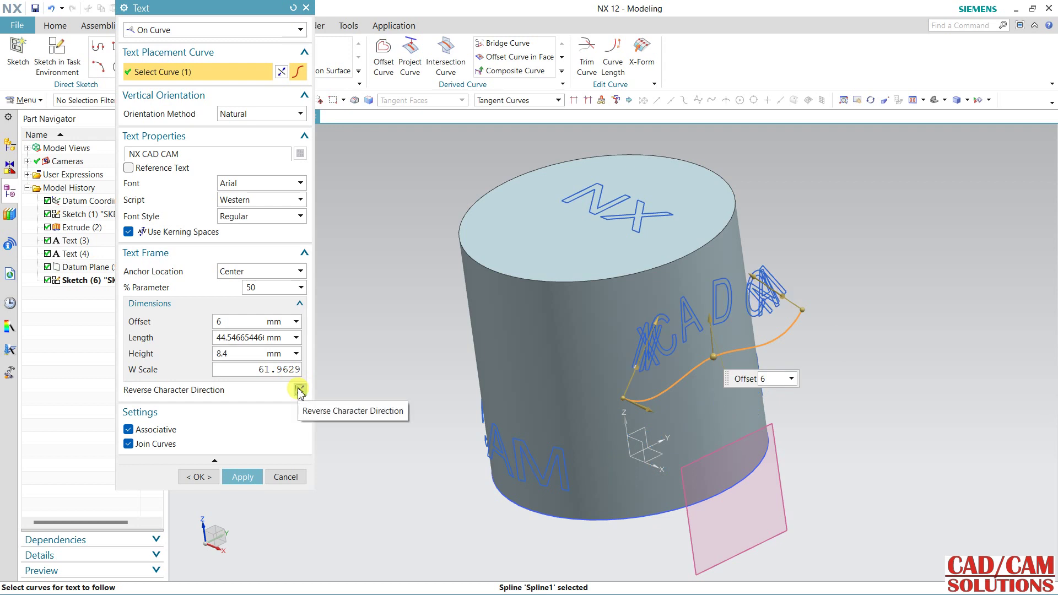
scroll(848, 348, down, 1)
scroll(849, 347, up, 2)
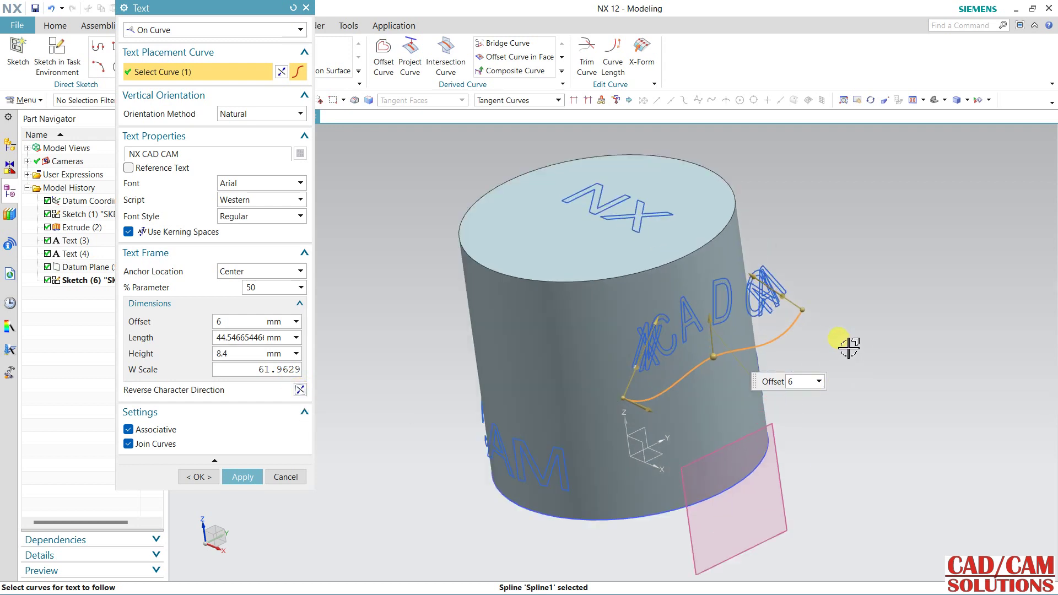
scroll(848, 347, up, 1)
mouse_move(720, 333)
mouse_down()
mouse_move(680, 341)
mouse_move(683, 351)
mouse_up()
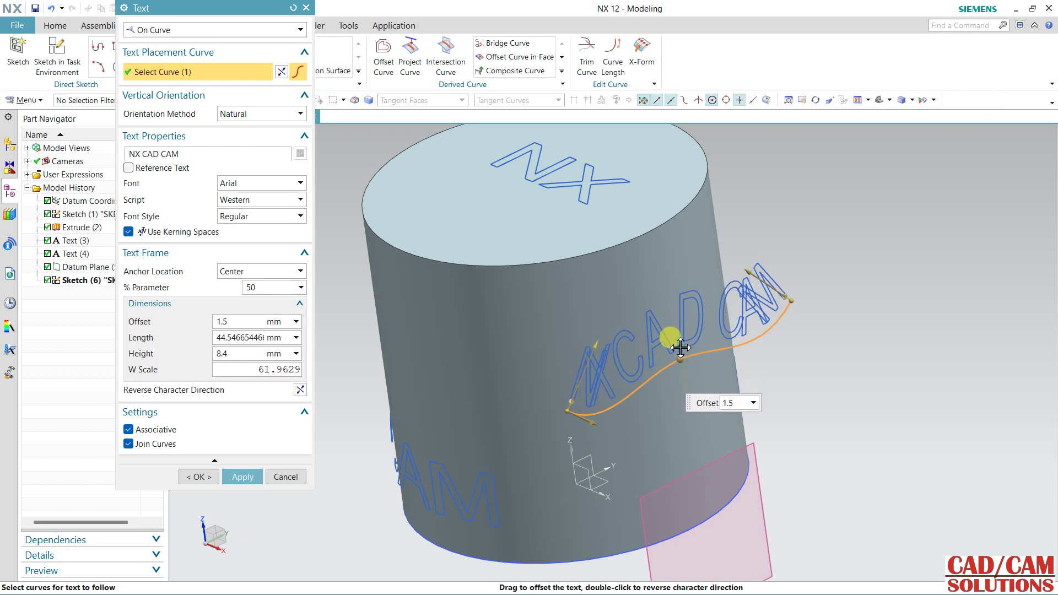
Step: Set the spline text offset to 0.5 mm and height to 3 mm
click(236, 353)
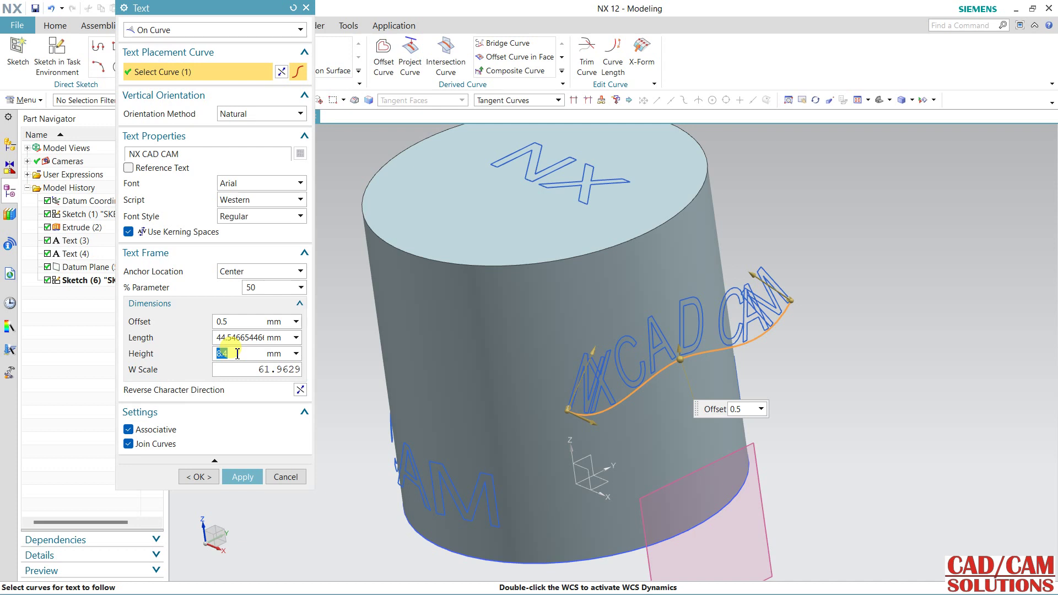
text(3)
key(Return)
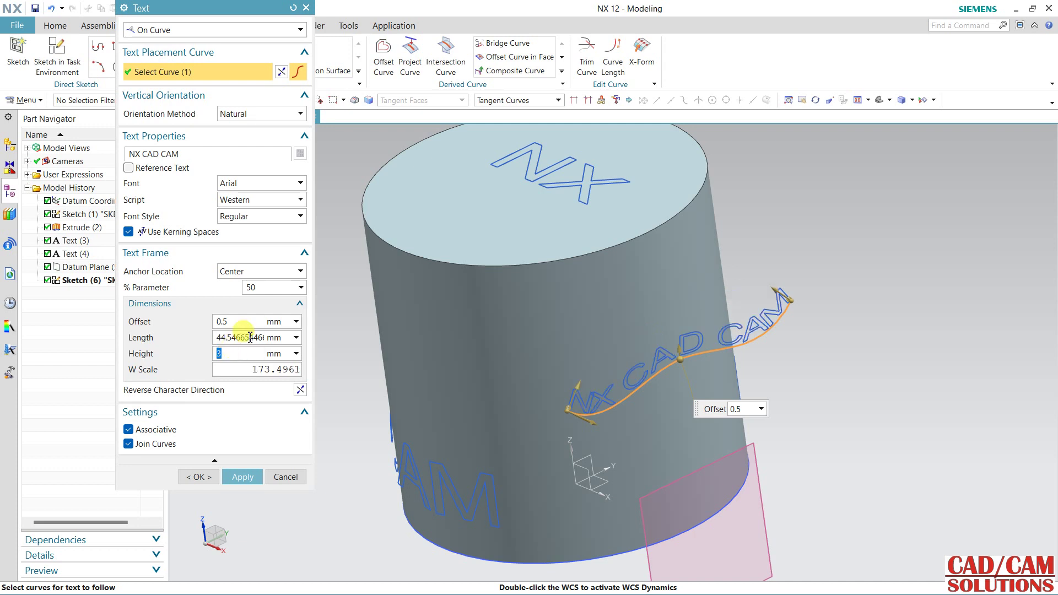
middle_drag(735, 413, 739, 348)
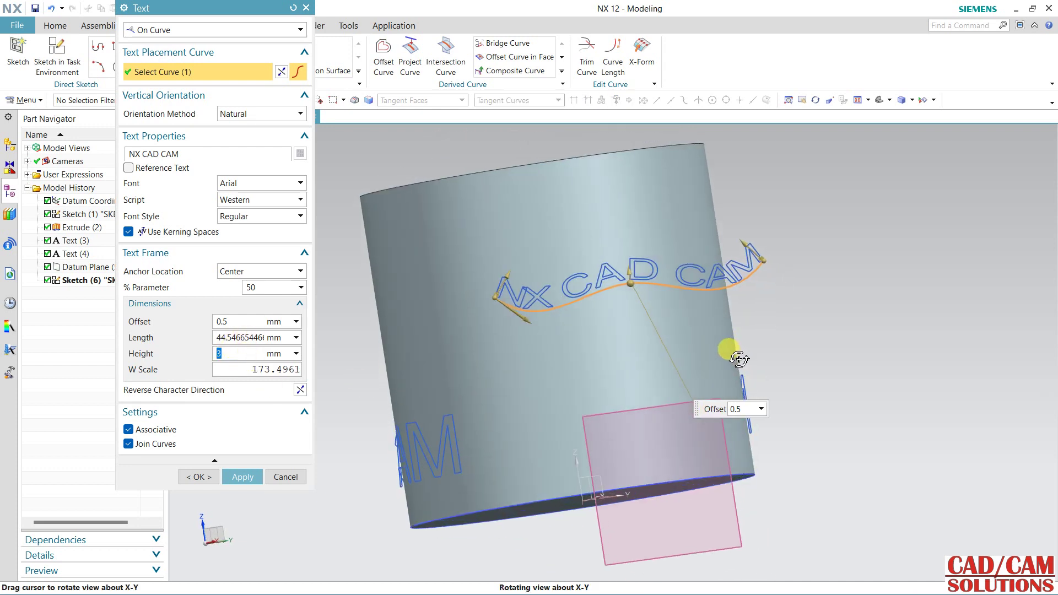
mouse_move(557, 333)
middle_down()
mouse_move(523, 315)
mouse_move(563, 324)
middle_up()
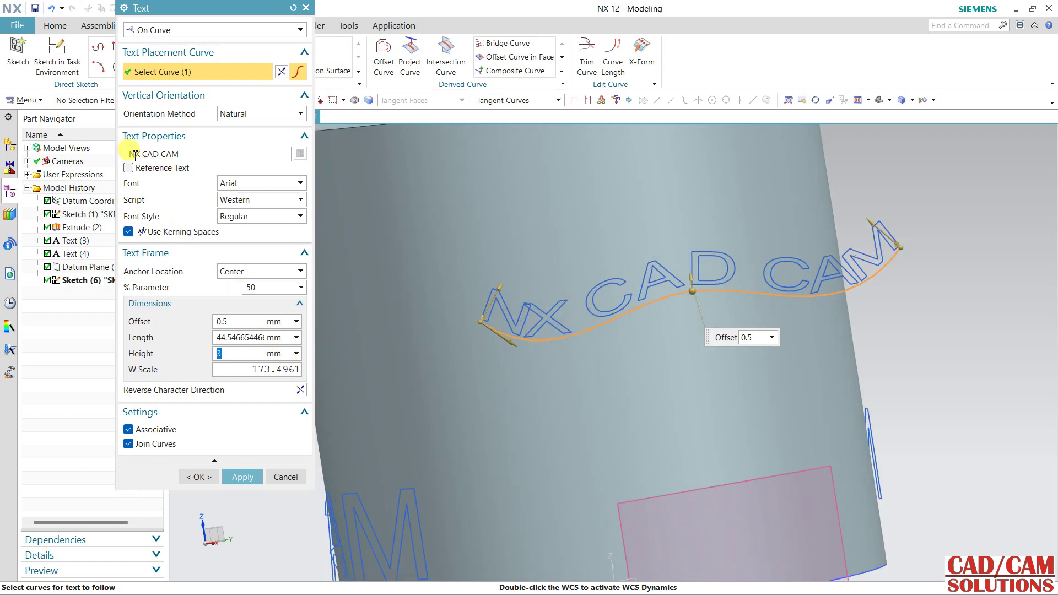
Step: Add a space between N and X in 'NX CAD CAM' and confirm the text
click(164, 175)
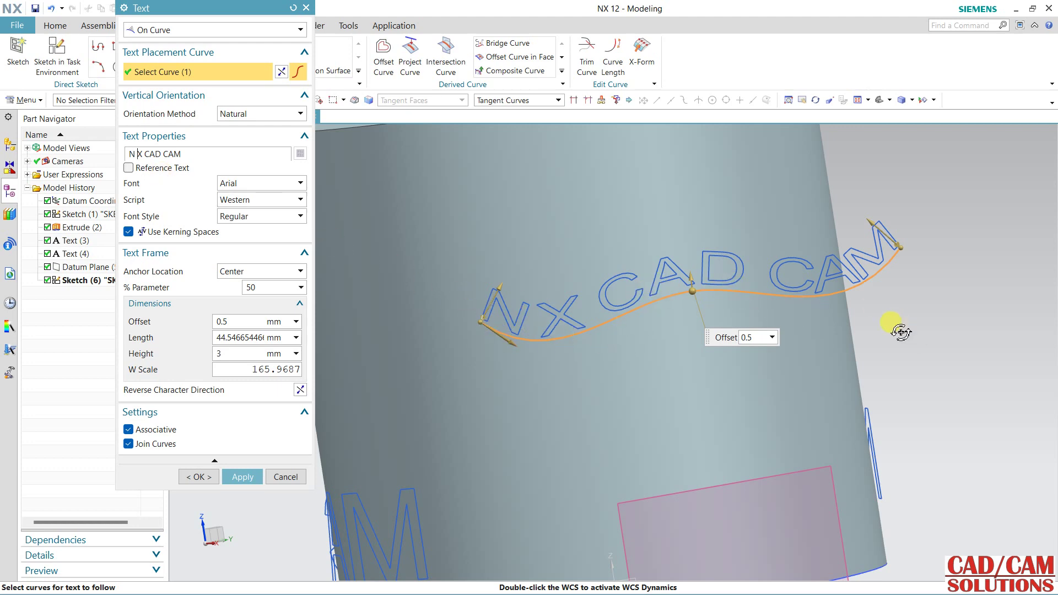
middle_drag(901, 332, 758, 378)
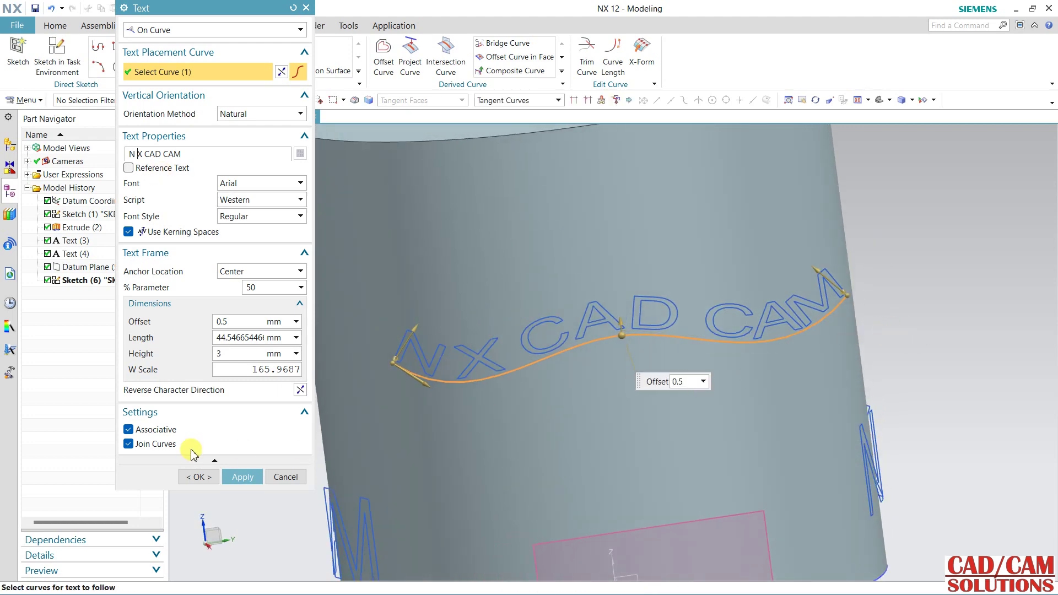
click(197, 477)
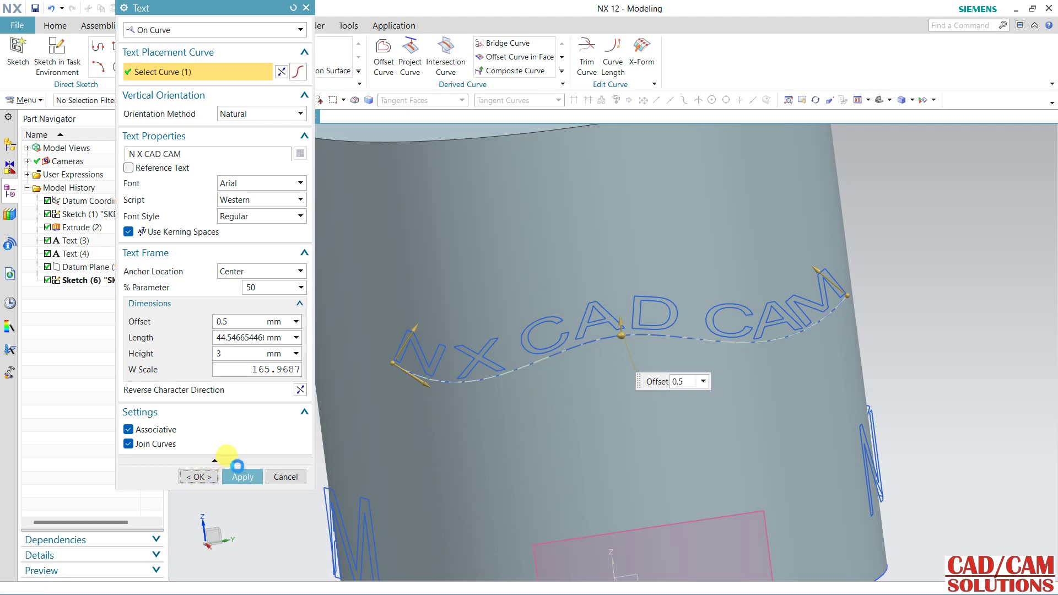
mouse_move(803, 355)
middle_down()
mouse_move(884, 358)
mouse_move(879, 331)
mouse_move(935, 331)
mouse_move(910, 321)
mouse_move(902, 360)
mouse_move(911, 354)
mouse_move(884, 289)
mouse_move(660, 371)
middle_up()
Step: Extrude the top-face X lettering curves with a 2 mm end distance
shift+middle_drag(538, 322, 348, 356)
click(63, 27)
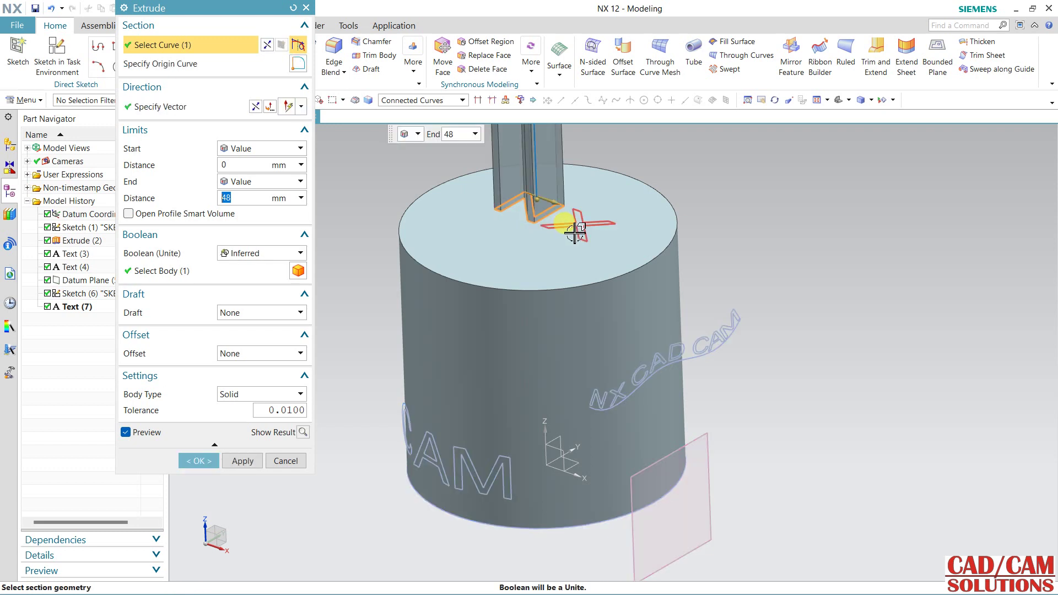
click(573, 237)
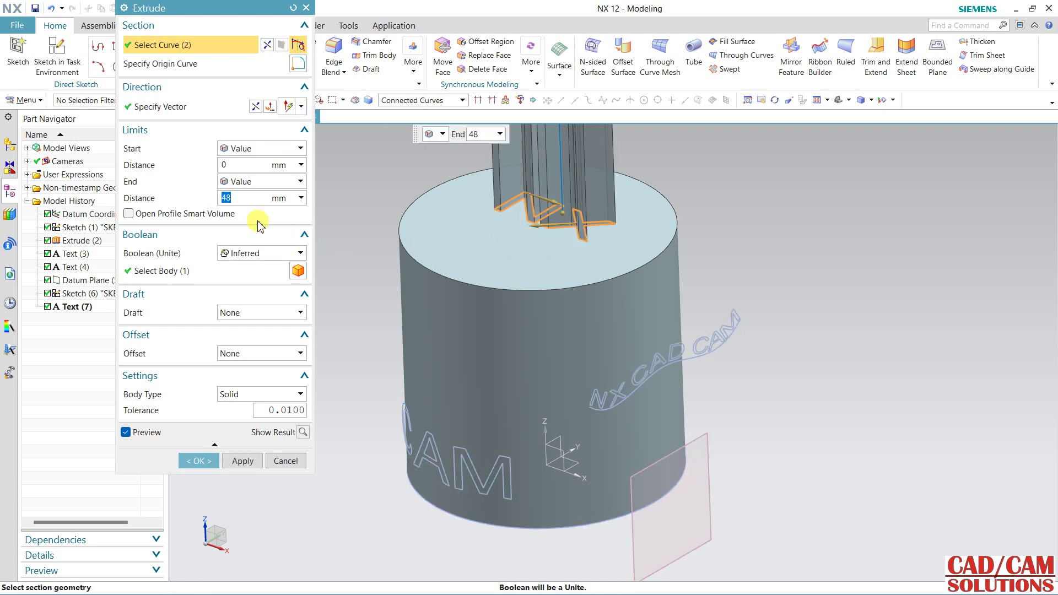
text(2)
key(Return)
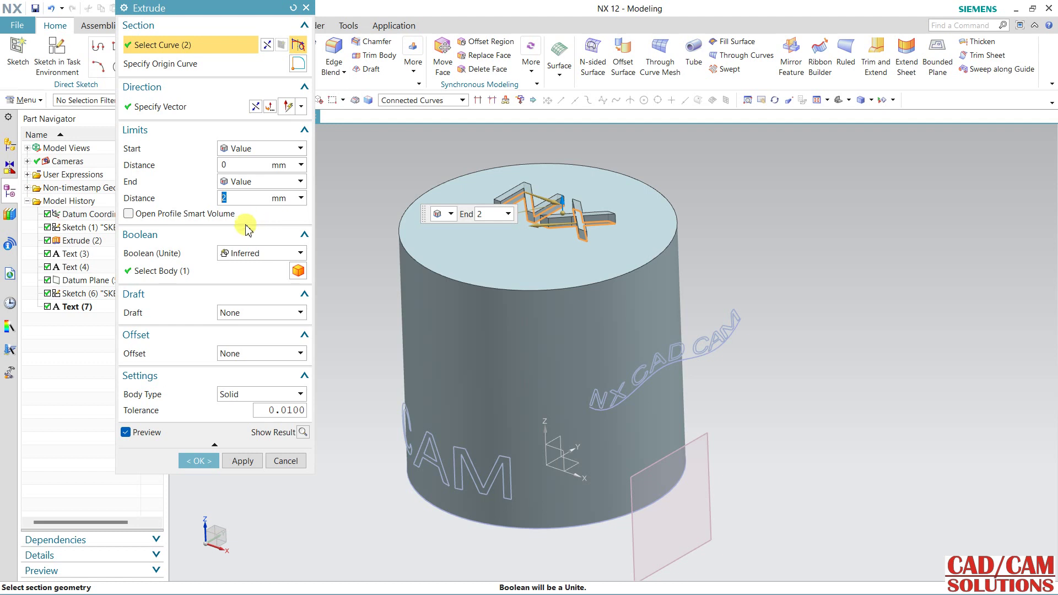
Step: Set the extrusion Boolean to Subtract, preview, and confirm the 2 mm cut
click(231, 253)
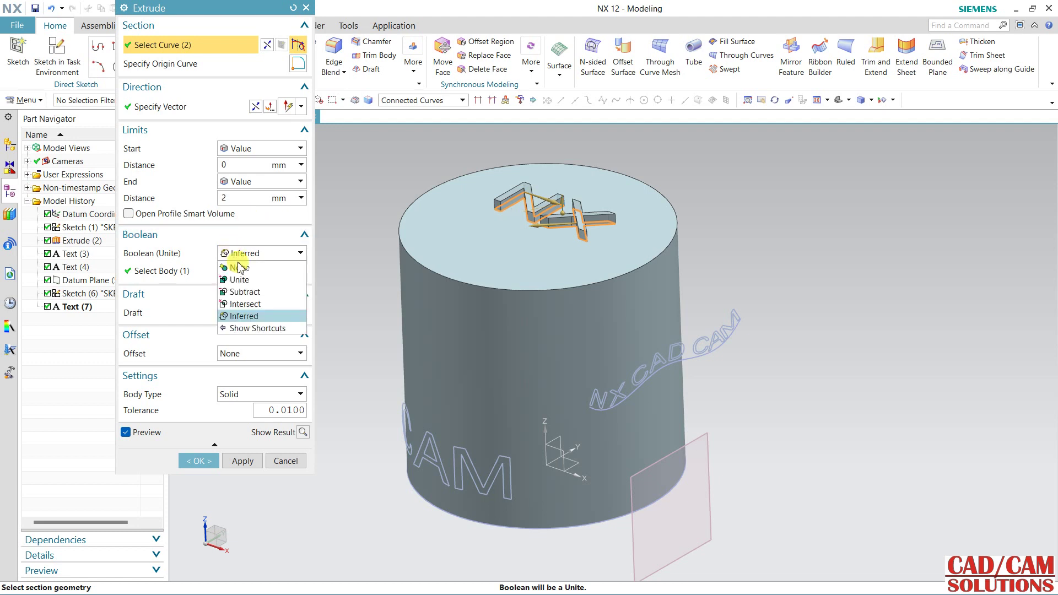
click(236, 291)
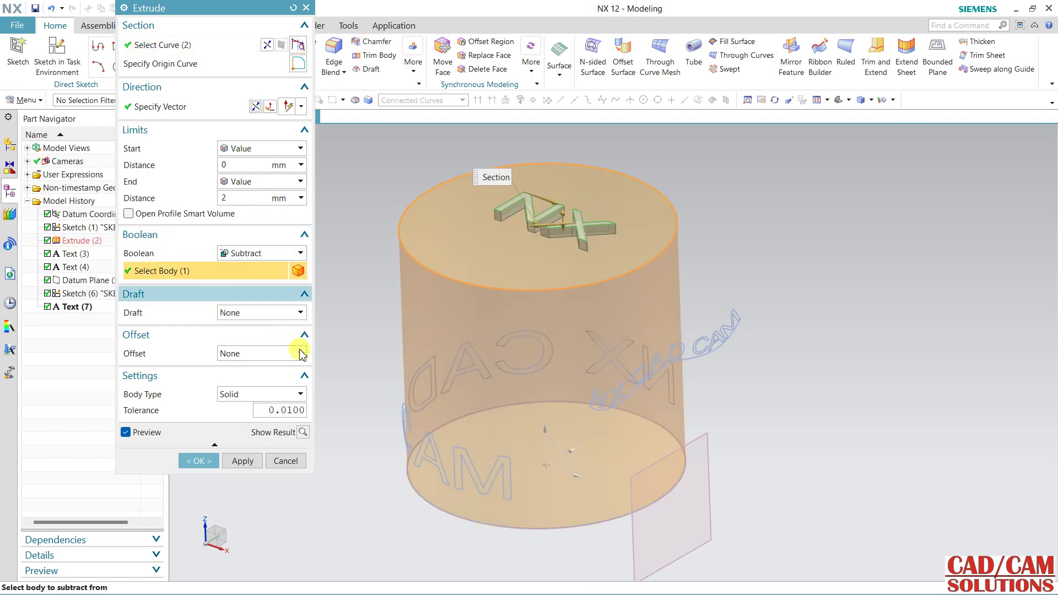
click(303, 432)
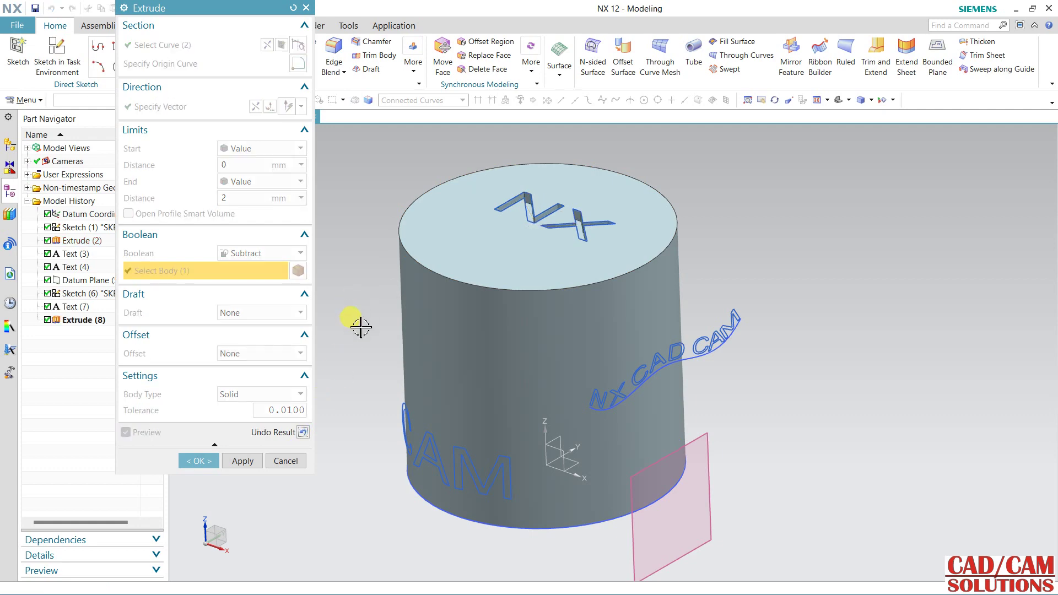
middle_drag(361, 327, 367, 328)
middle_drag(364, 326, 358, 330)
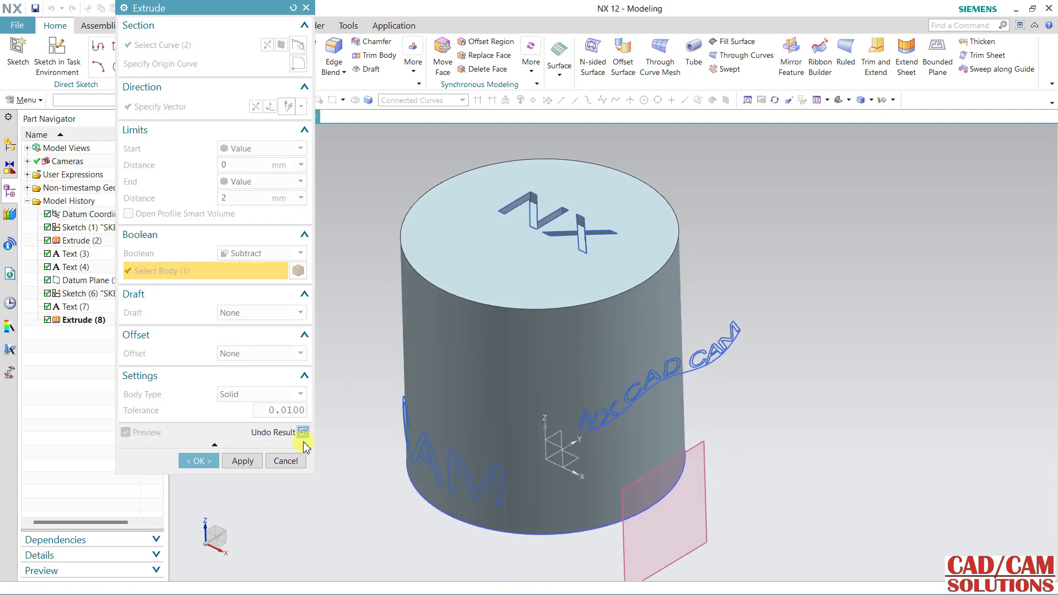
click(296, 464)
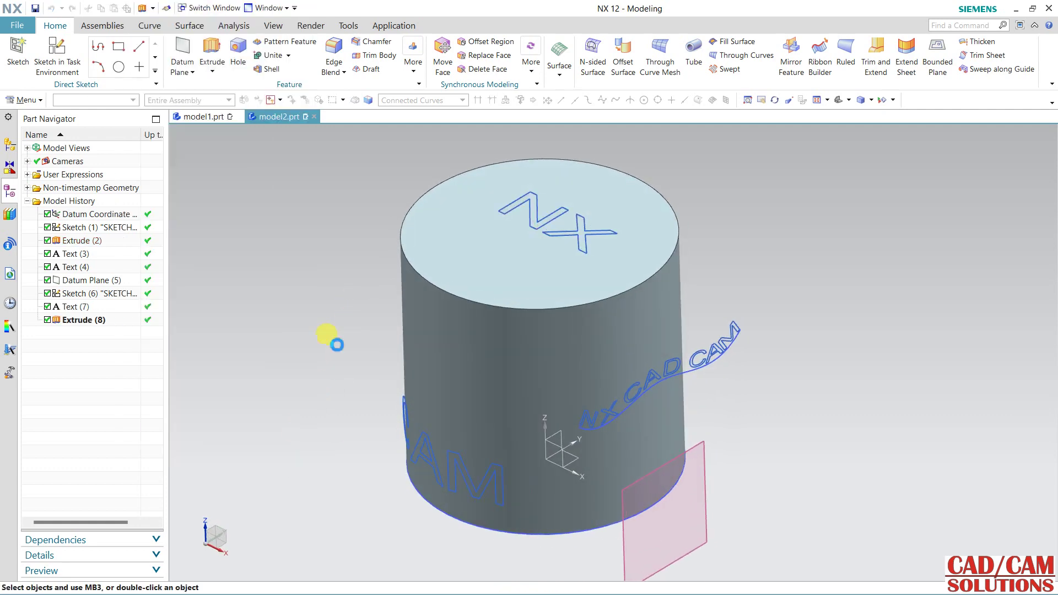
Step: Start a new extrusion selecting the M and other side-text letter curves
click(215, 53)
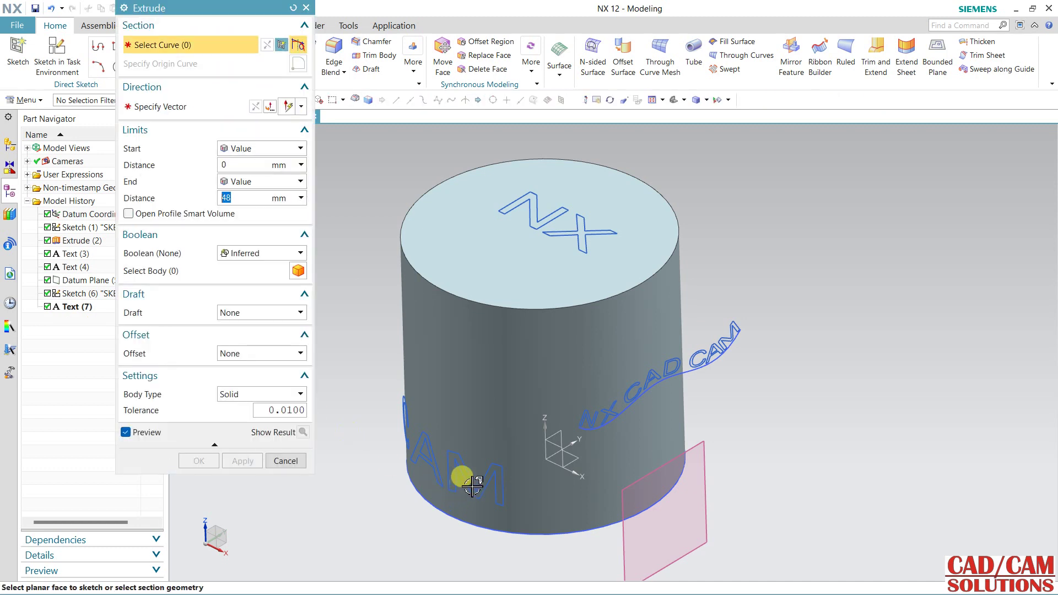
click(448, 481)
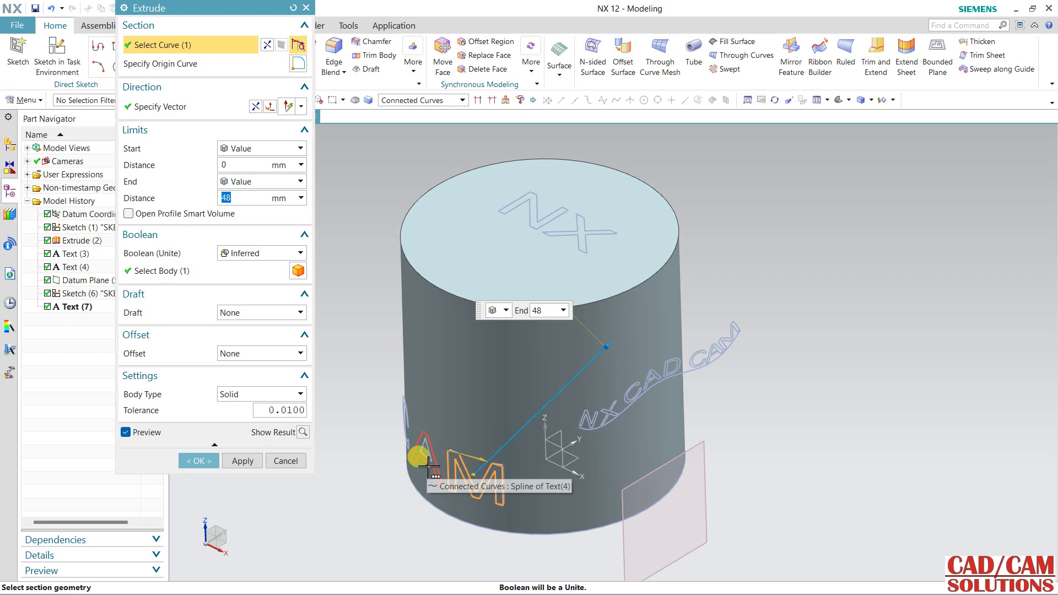
click(428, 467)
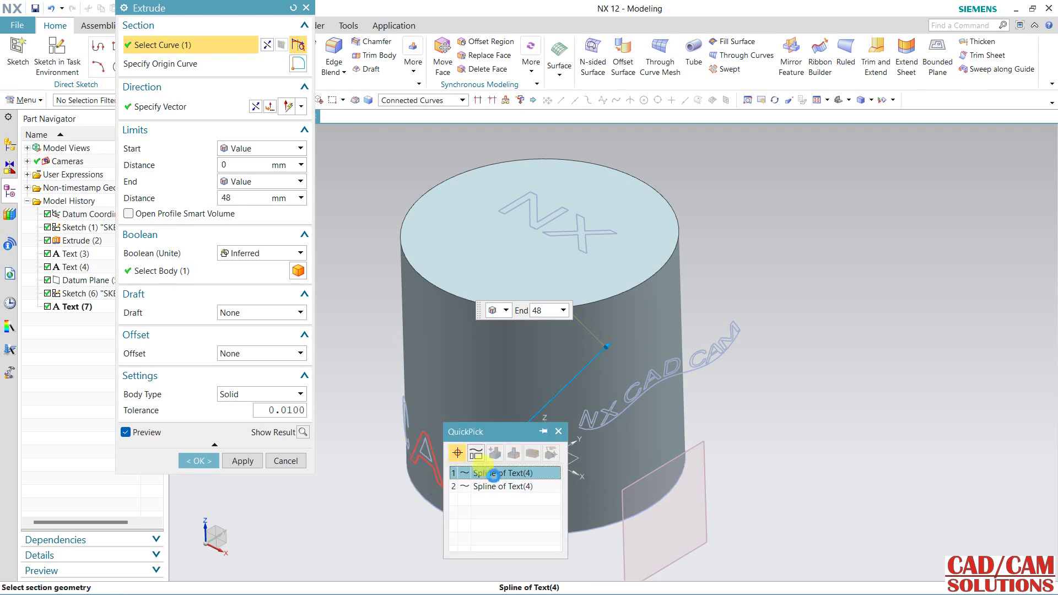
click(493, 473)
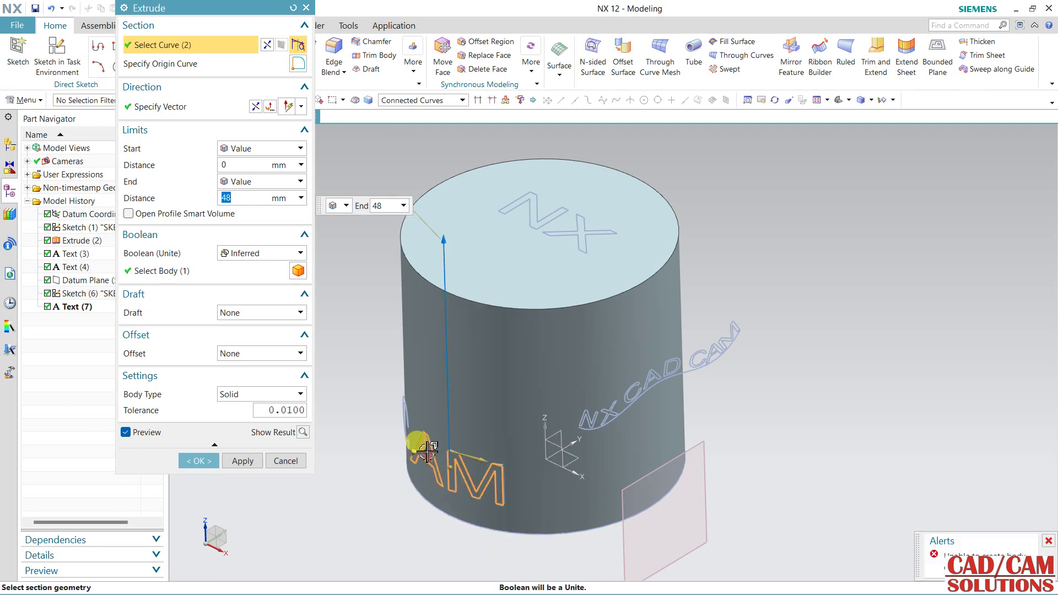
click(427, 452)
mouse_move(385, 465)
middle_down()
mouse_move(367, 475)
mouse_move(372, 464)
middle_up()
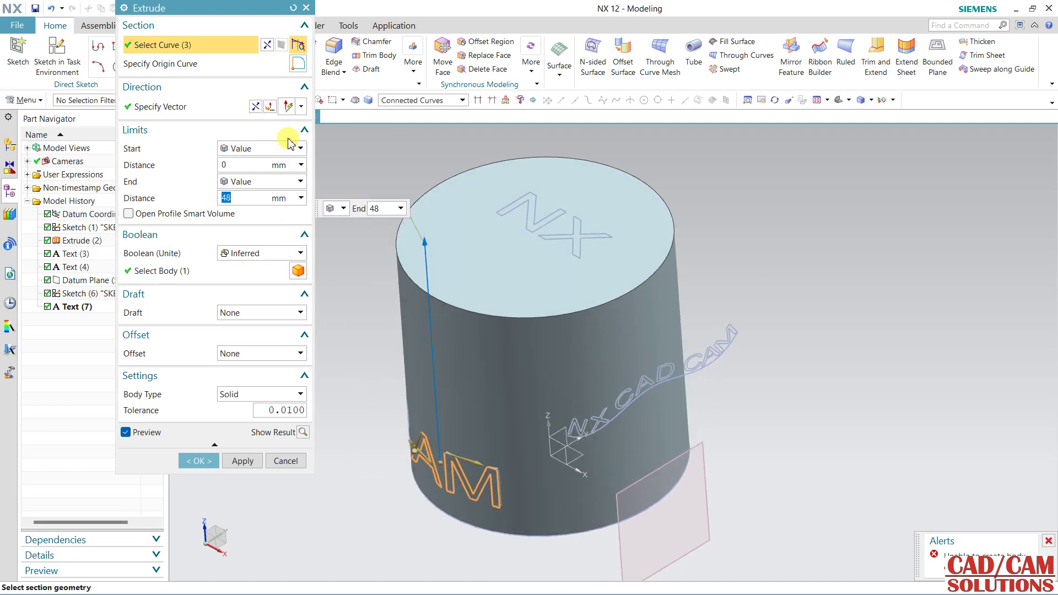
Step: Try extruding 2 mm along the cylinder Face/Plane Normal; dismiss the body-creation error
click(301, 107)
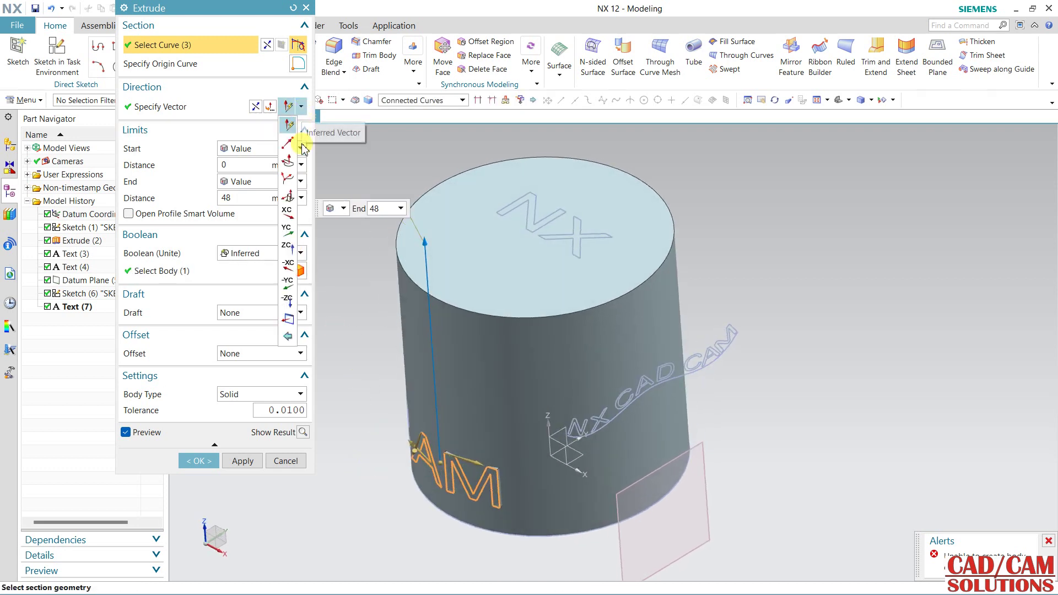
click(290, 198)
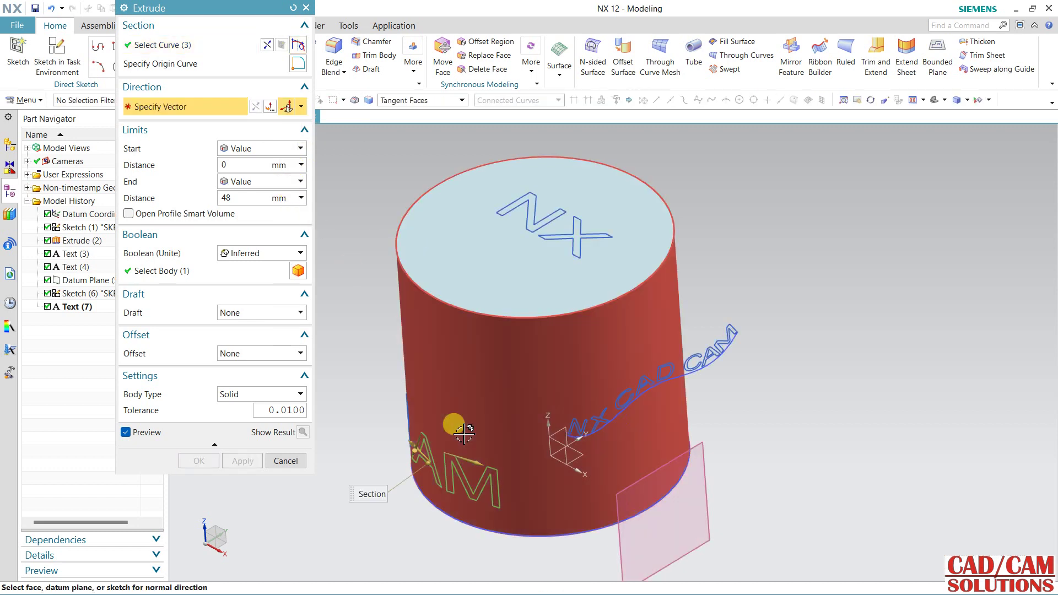
click(464, 433)
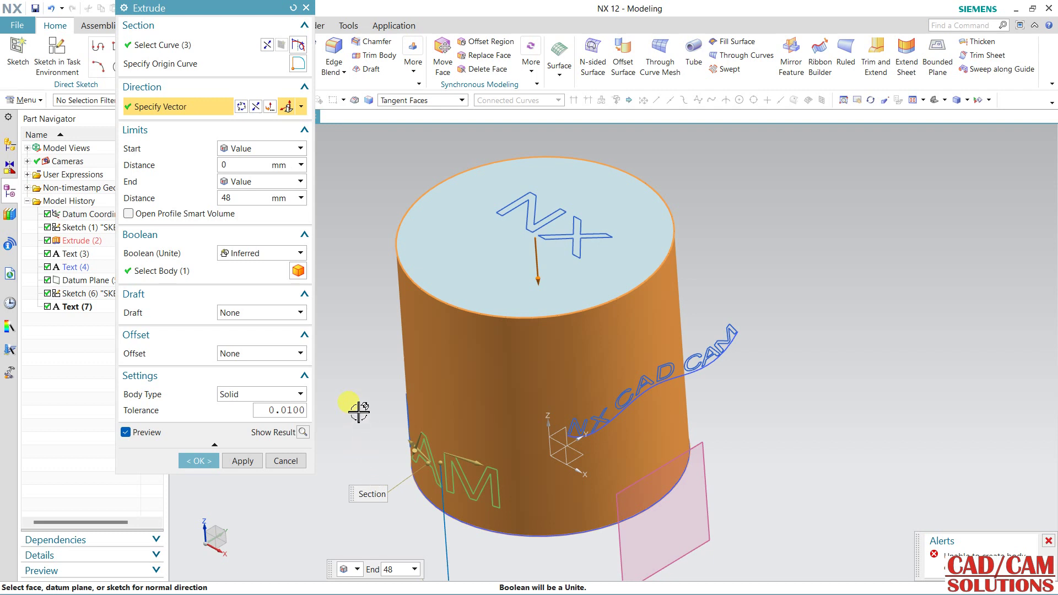
scroll(358, 412, down, 1)
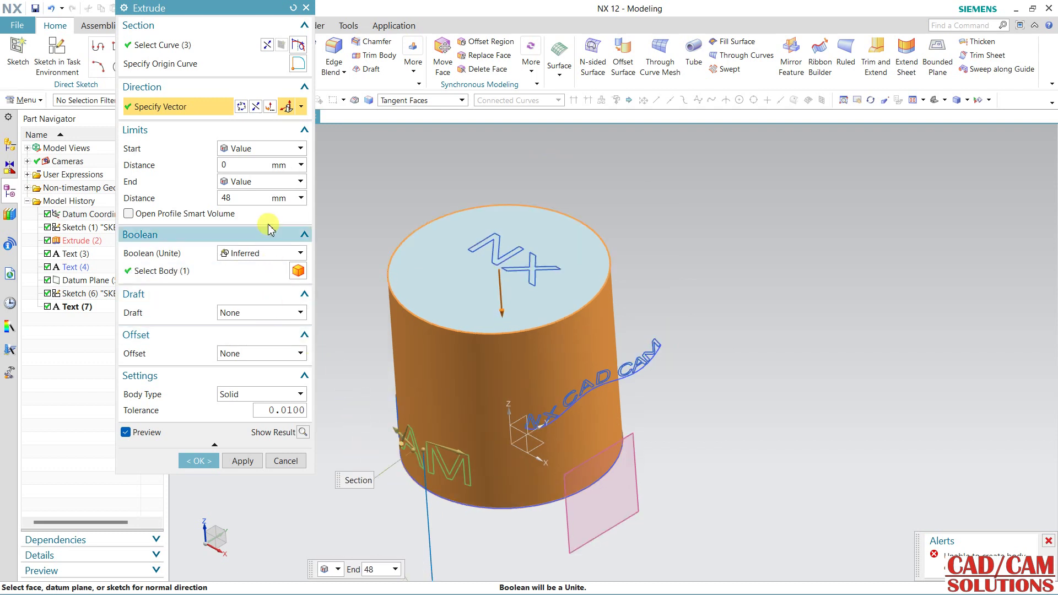
click(249, 201)
text(2)
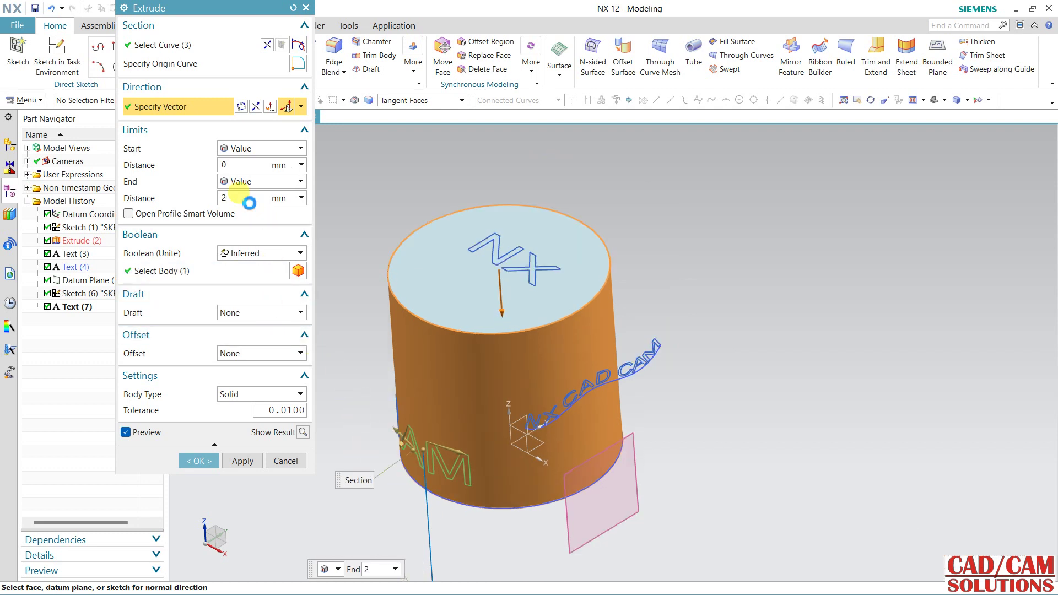
key(Return)
click(302, 432)
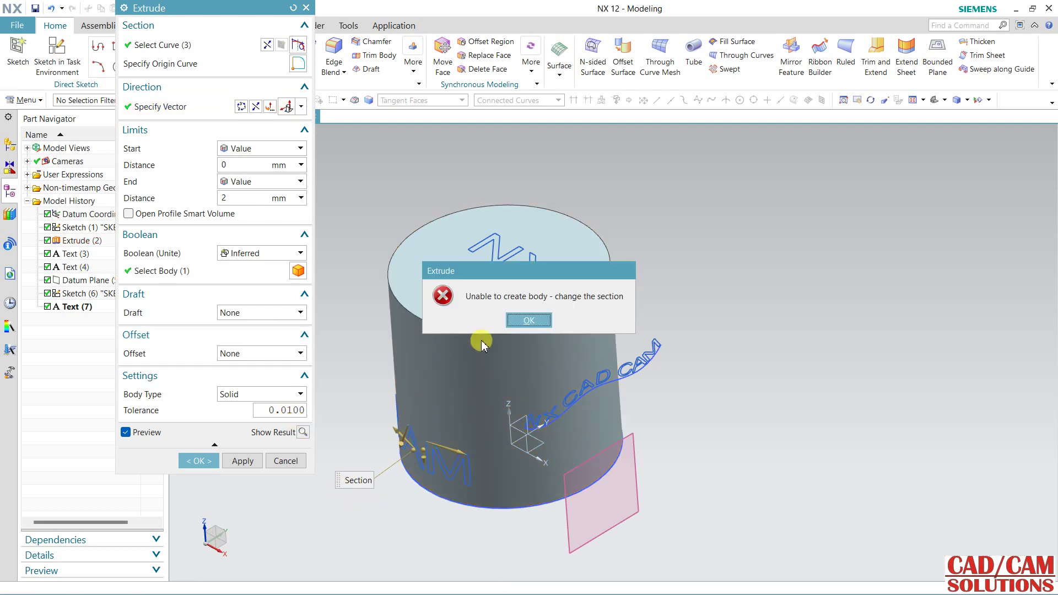
click(526, 324)
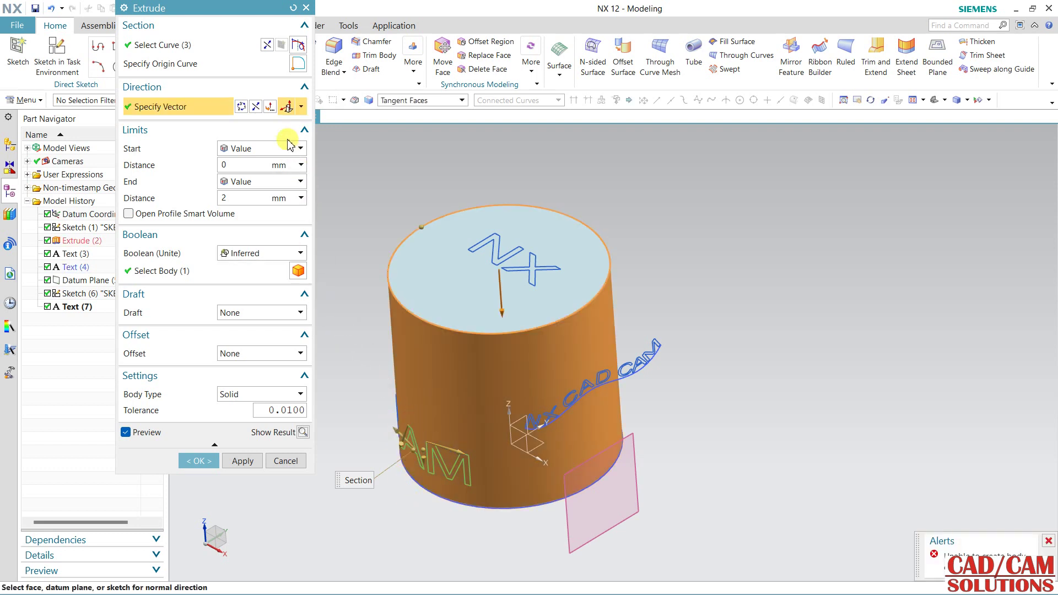
Step: Flip direction, reset the dialog, reselect side curves via Infer Curves, then cancel the extrusion
click(242, 108)
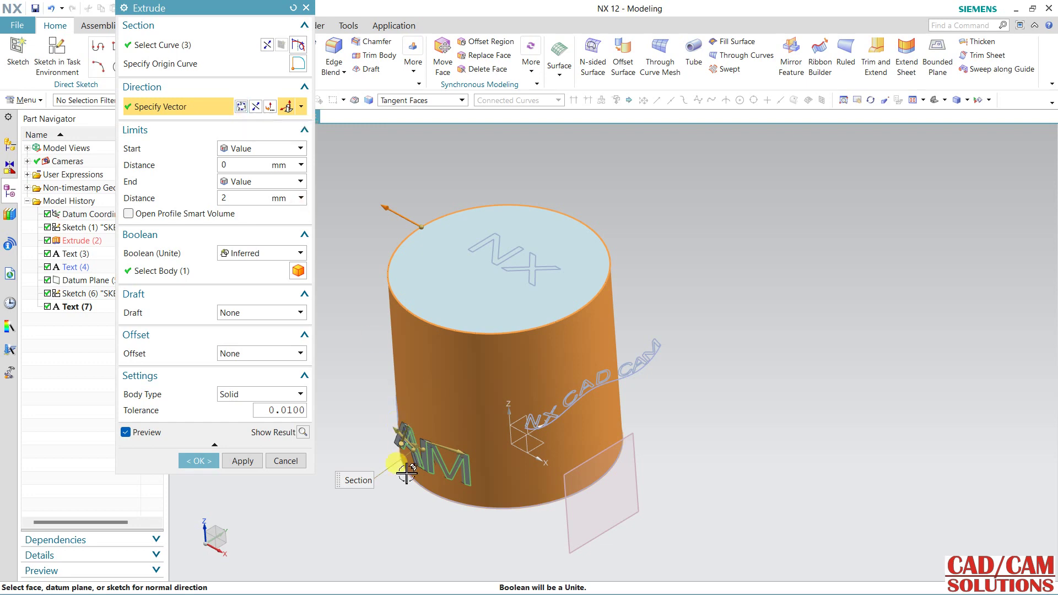
scroll(401, 468, up, 5)
mouse_move(459, 440)
middle_down()
mouse_move(461, 453)
mouse_move(484, 401)
middle_up()
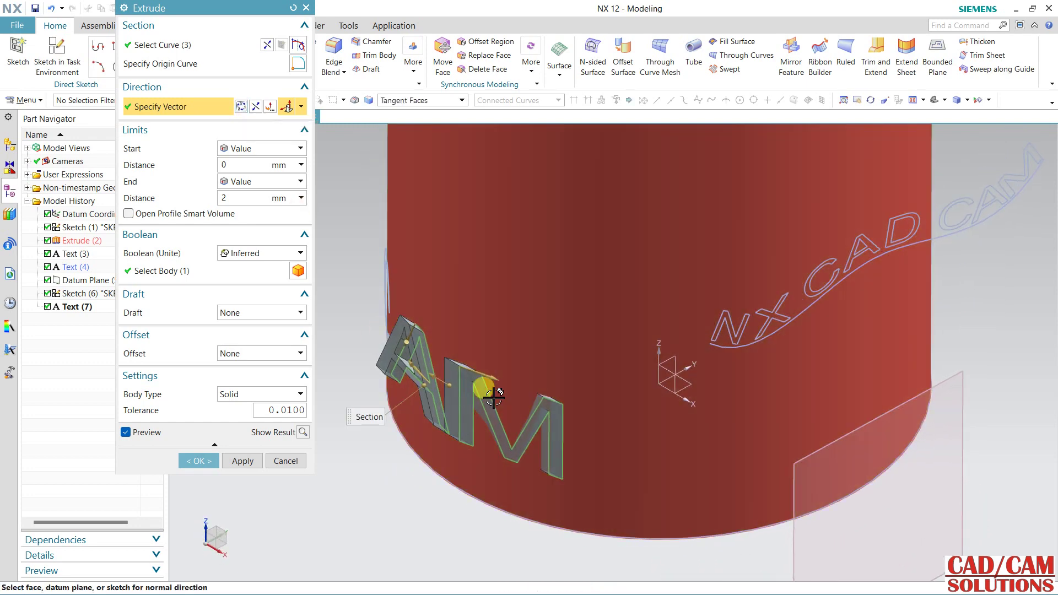
click(293, 7)
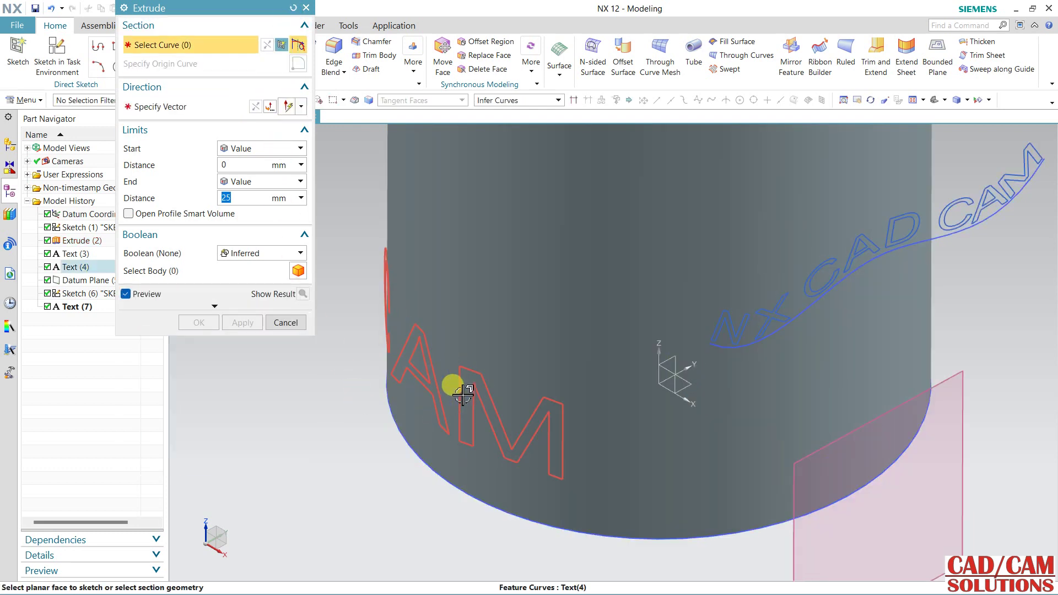
click(528, 100)
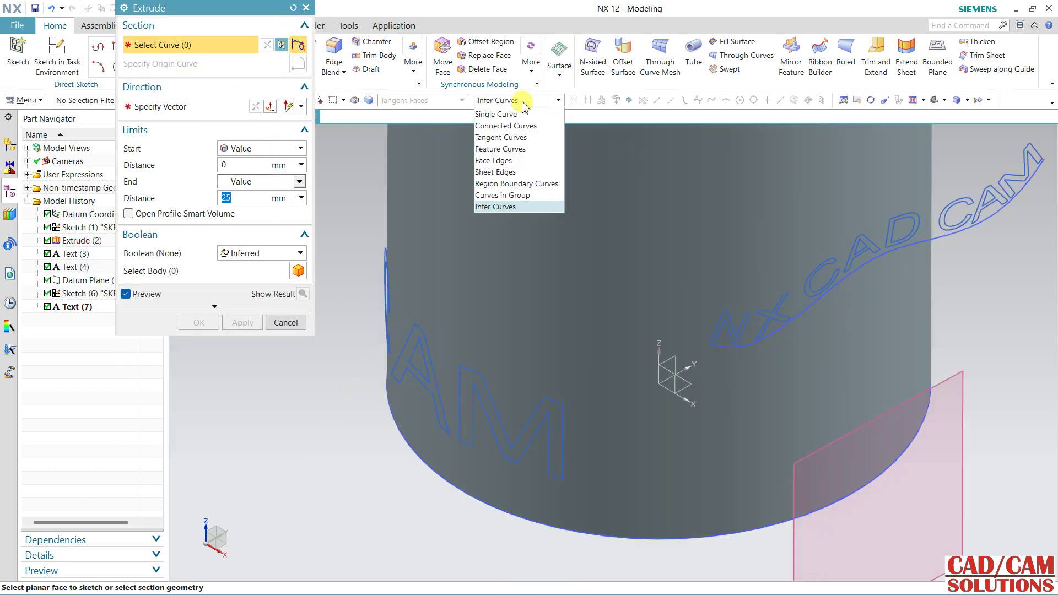
click(518, 102)
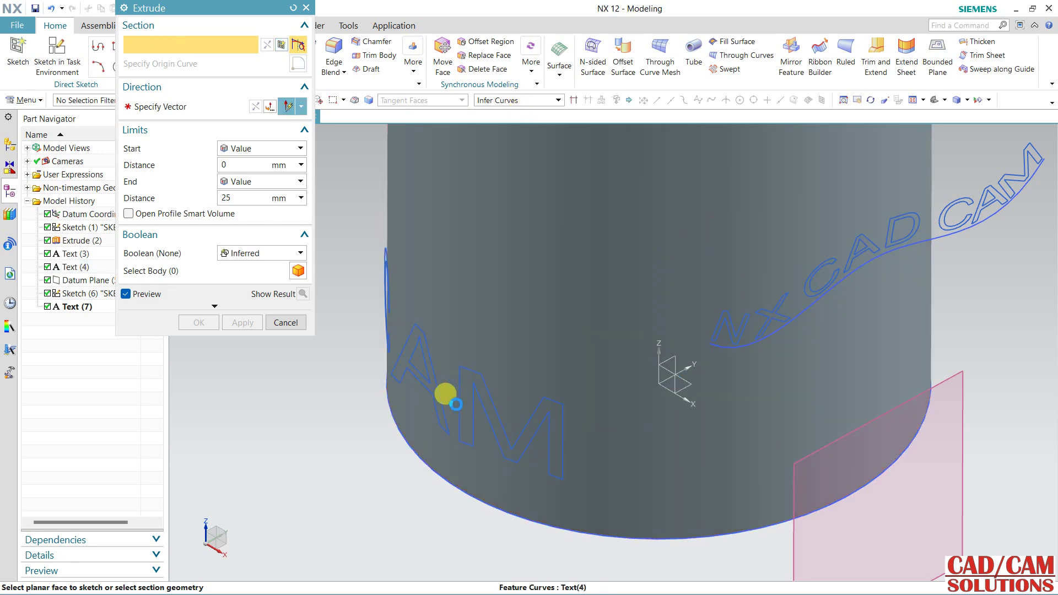
click(444, 396)
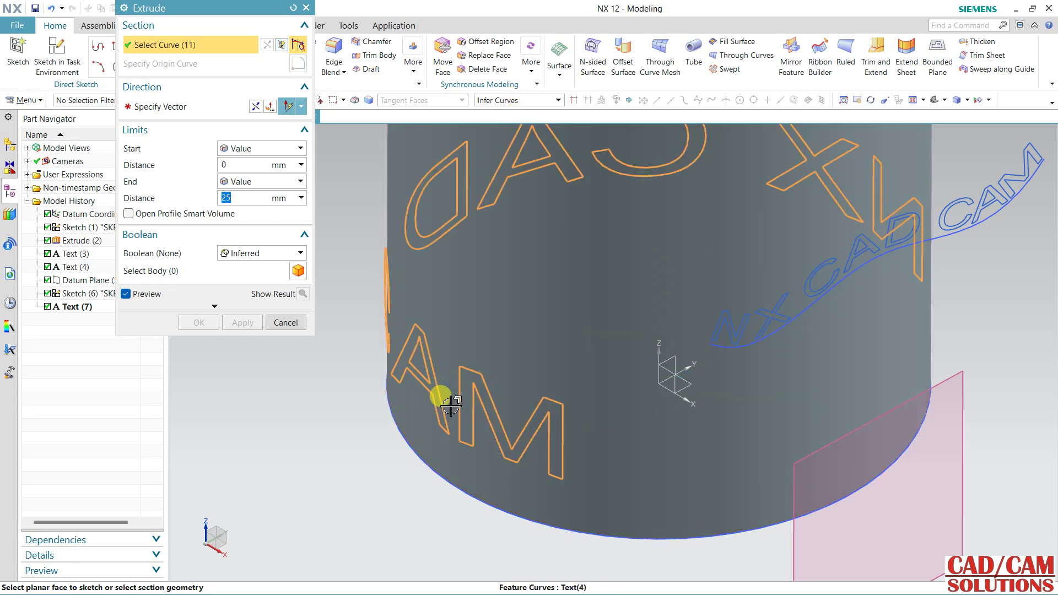
scroll(540, 350, down, 1)
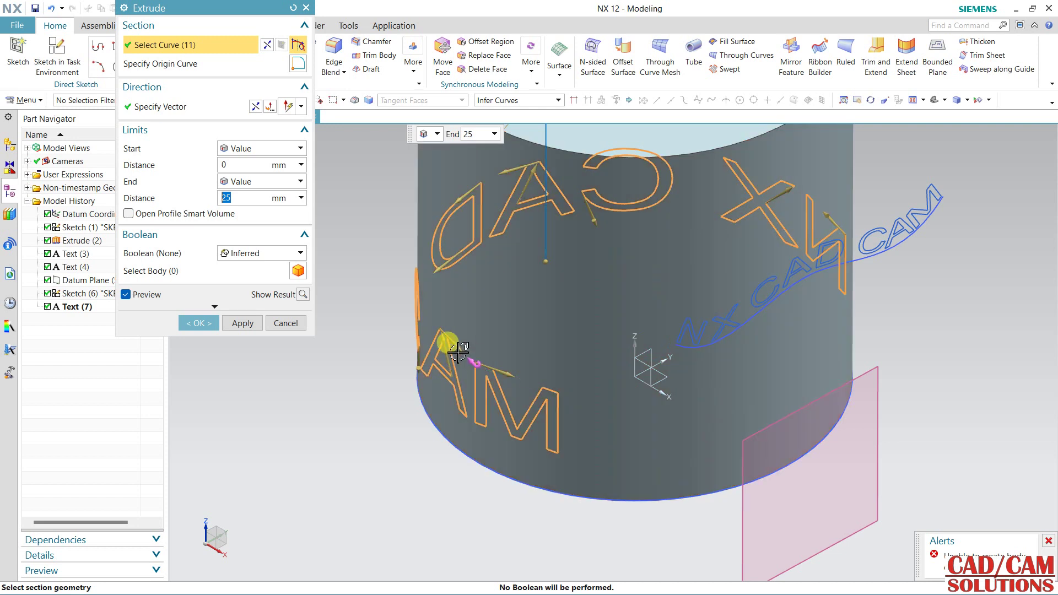
click(292, 324)
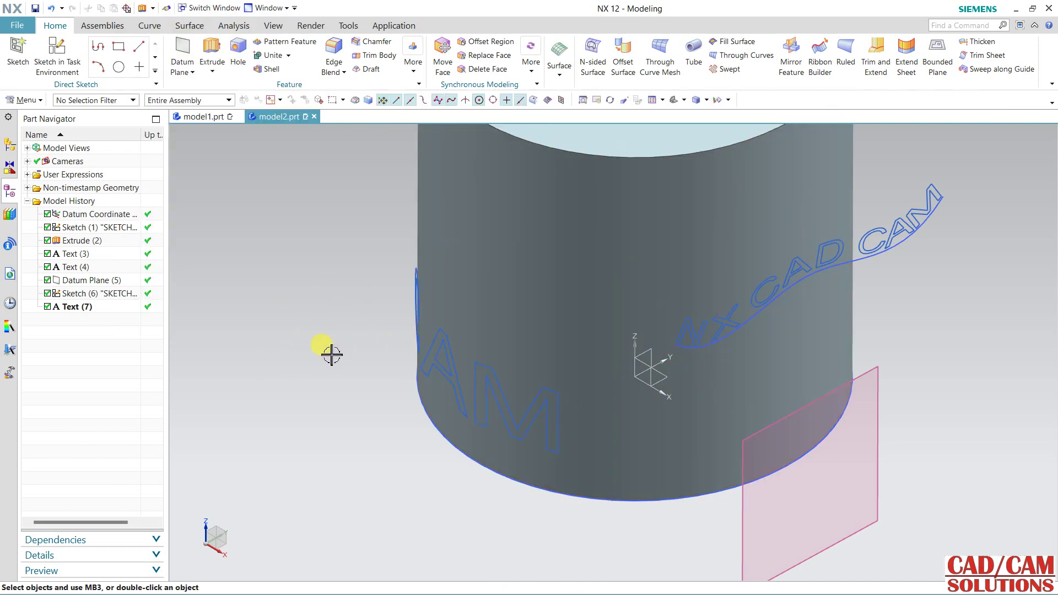
scroll(331, 355, down, 2)
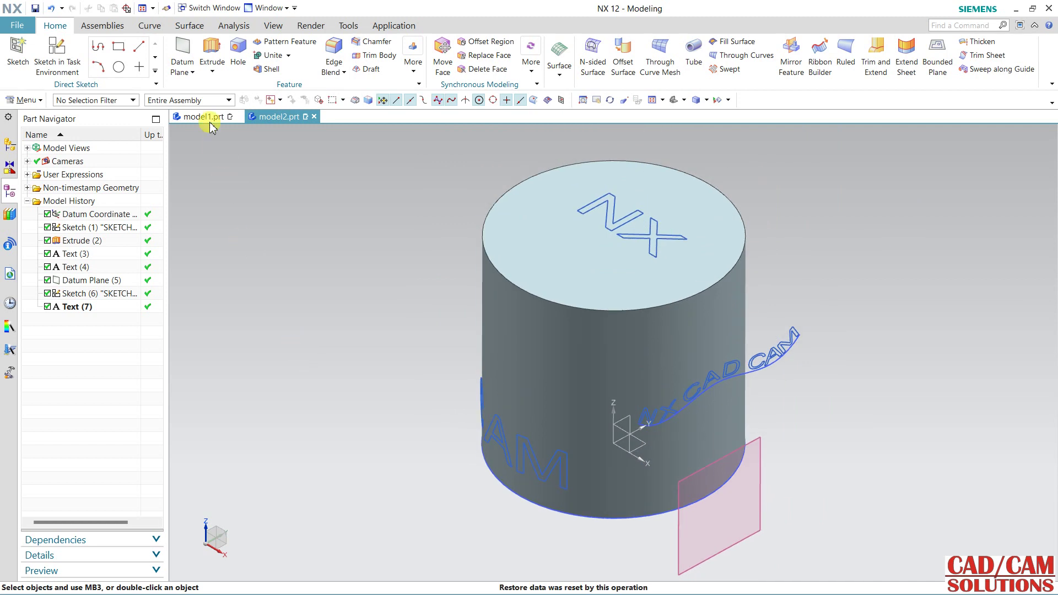
Step: Box-select the NX CAD CAM spline text curves for Project Curve in front view
click(149, 26)
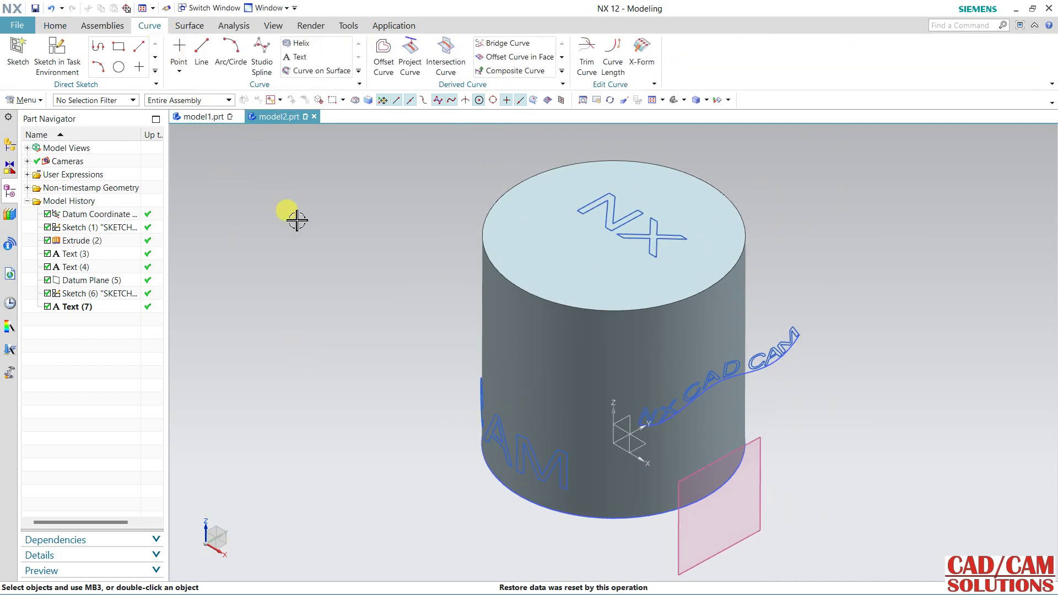
click(410, 68)
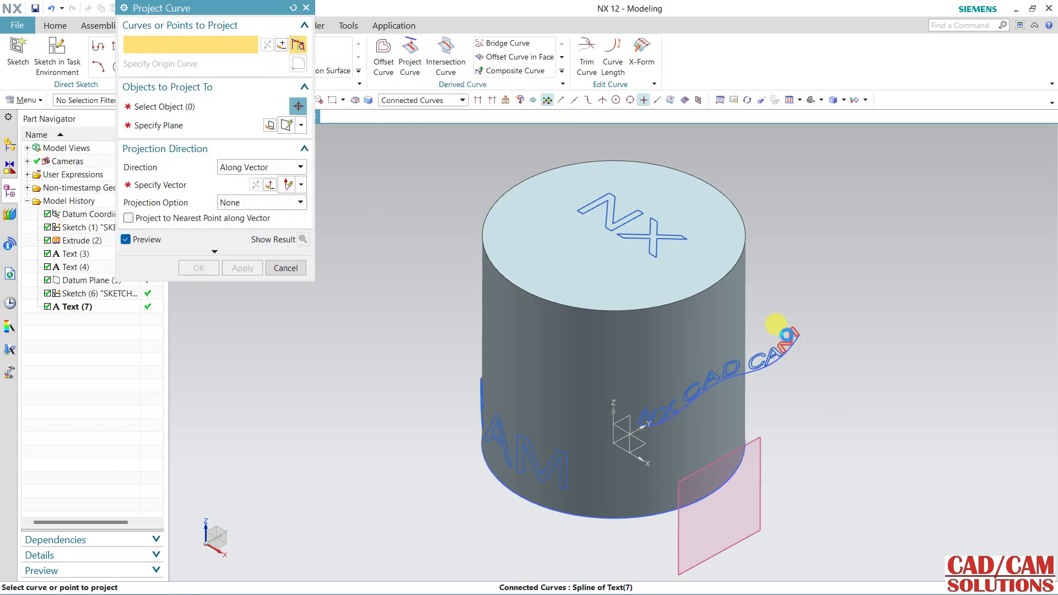
click(774, 352)
scroll(774, 355, up, 3)
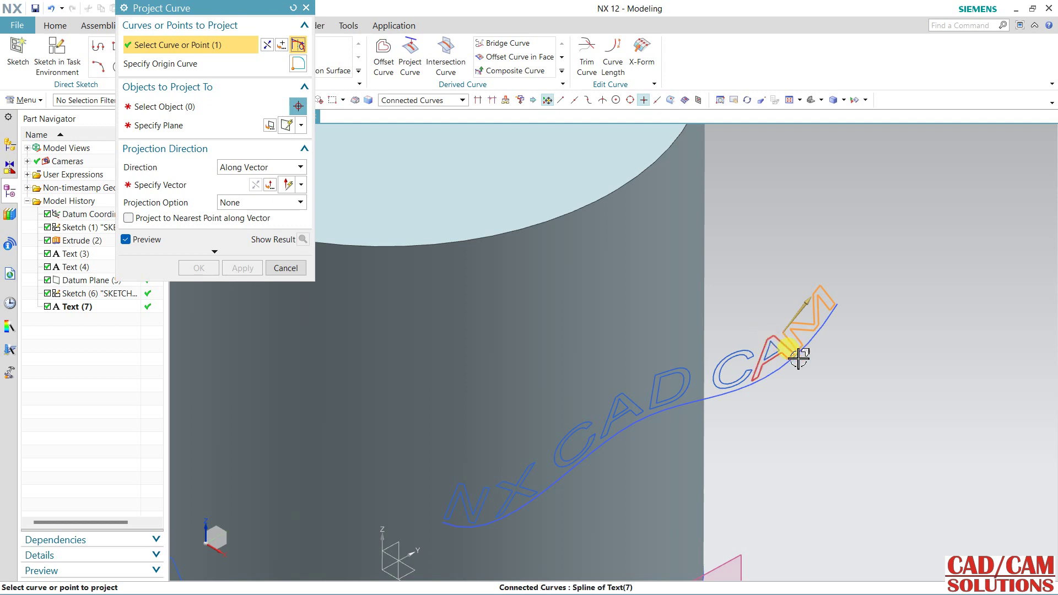
scroll(798, 358, down, 5)
mouse_move(836, 396)
middle_down()
mouse_move(810, 371)
mouse_move(805, 382)
middle_up()
key(F8)
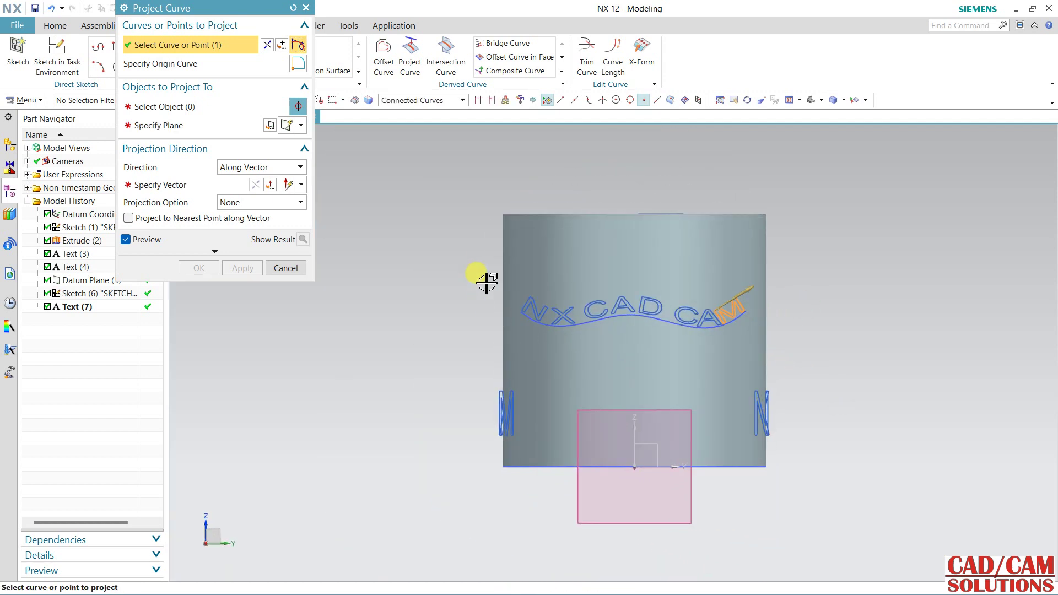
drag(484, 275, 816, 333)
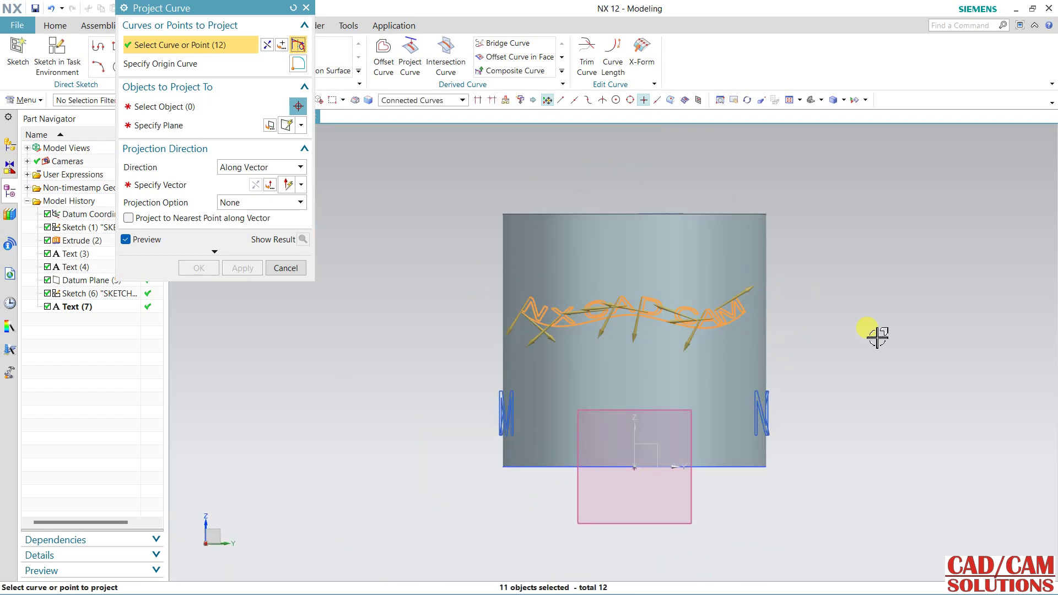
Step: Target the cylinder's side face and set the projection direction along the X-axis
click(198, 106)
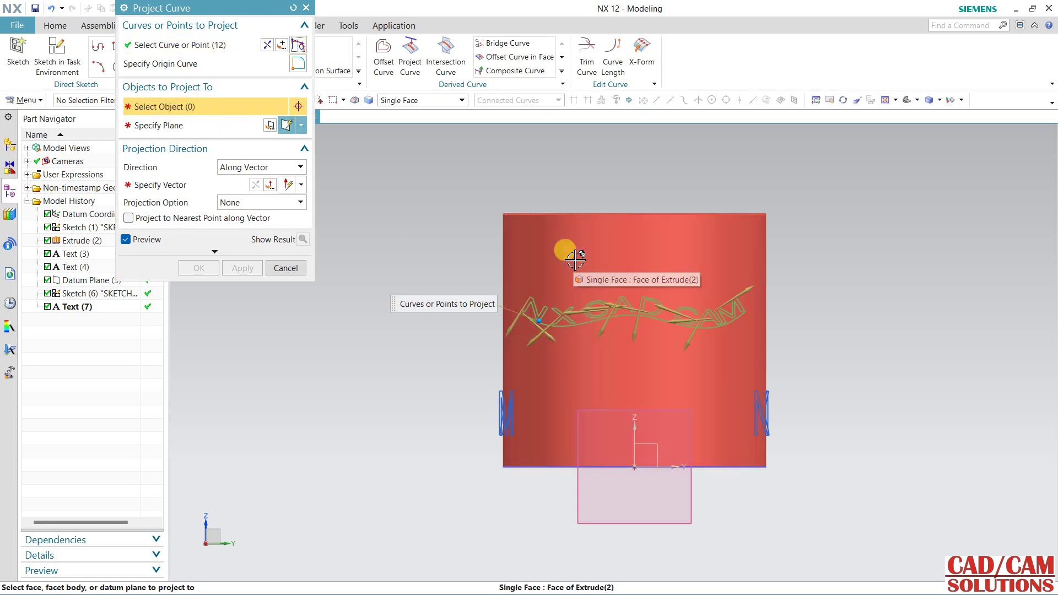
click(565, 251)
middle_drag(415, 249, 455, 283)
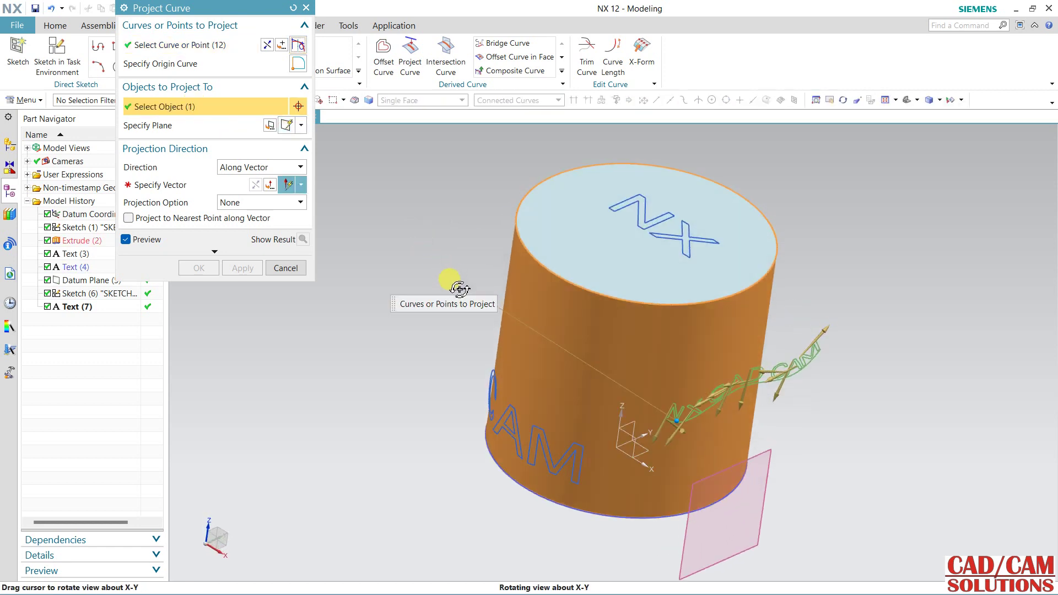
click(161, 191)
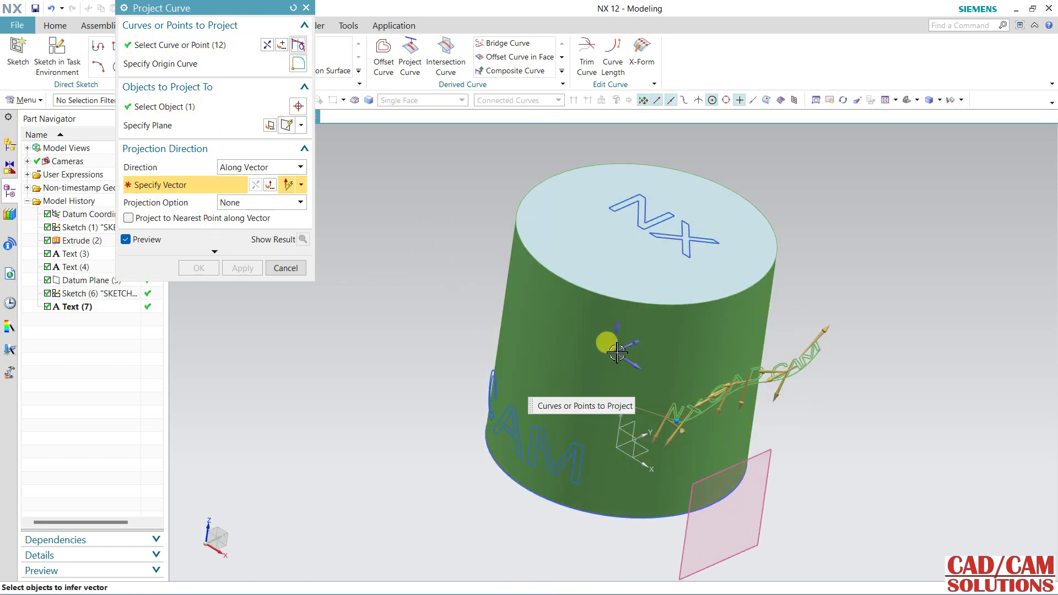
click(633, 367)
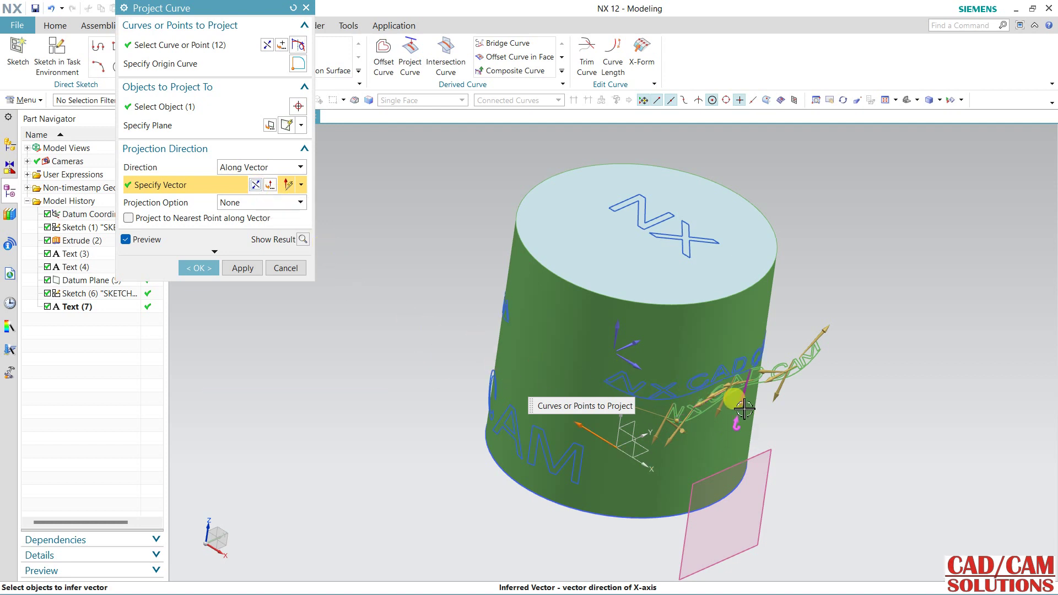
Step: Deselect the spline path and create the projected text curves
scroll(733, 435, up, 2)
scroll(716, 408, up, 2)
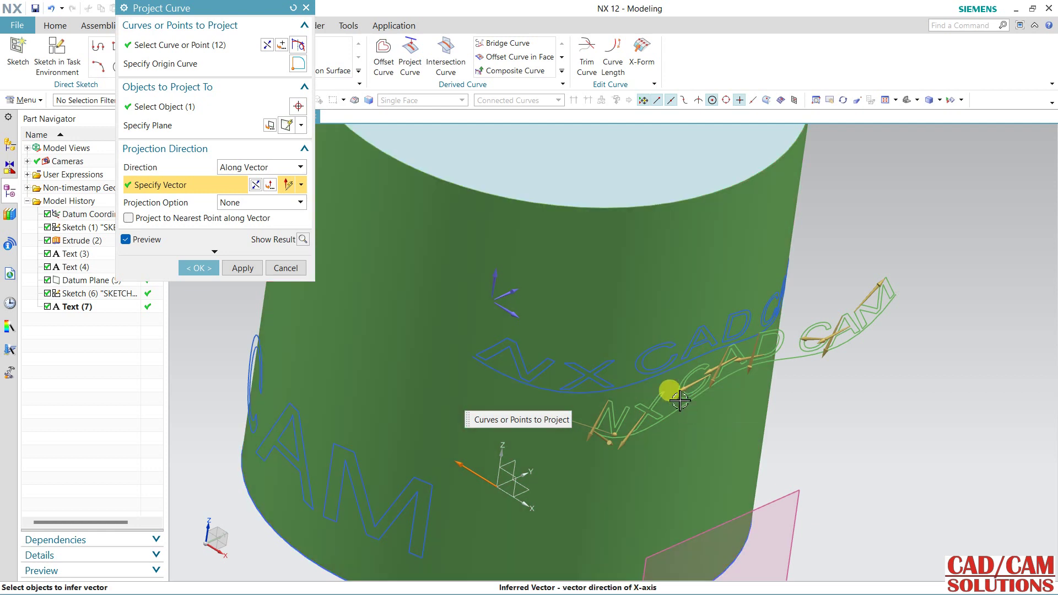
click(209, 54)
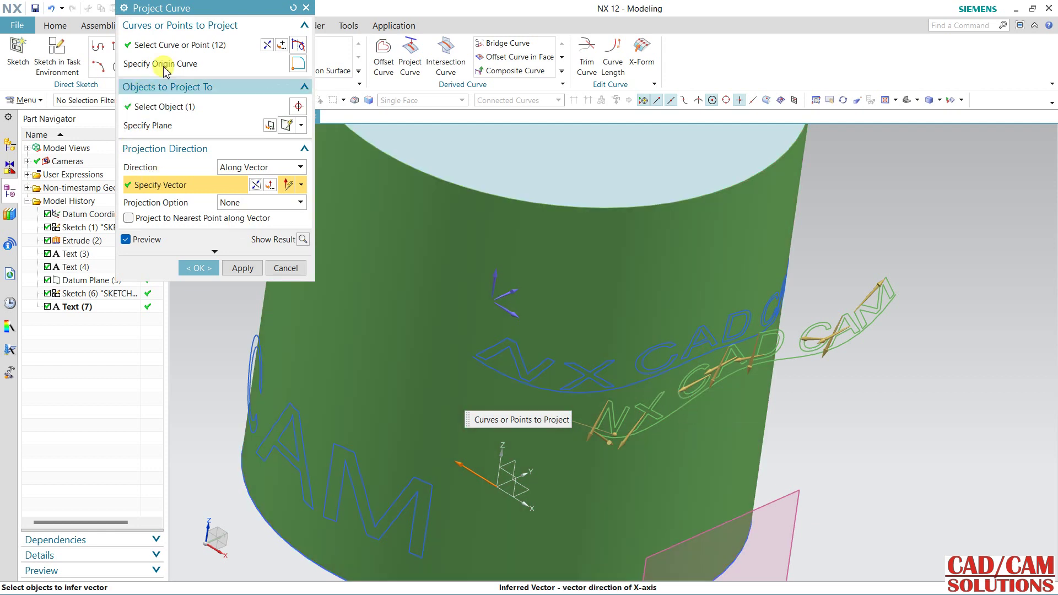
shift+click(689, 406)
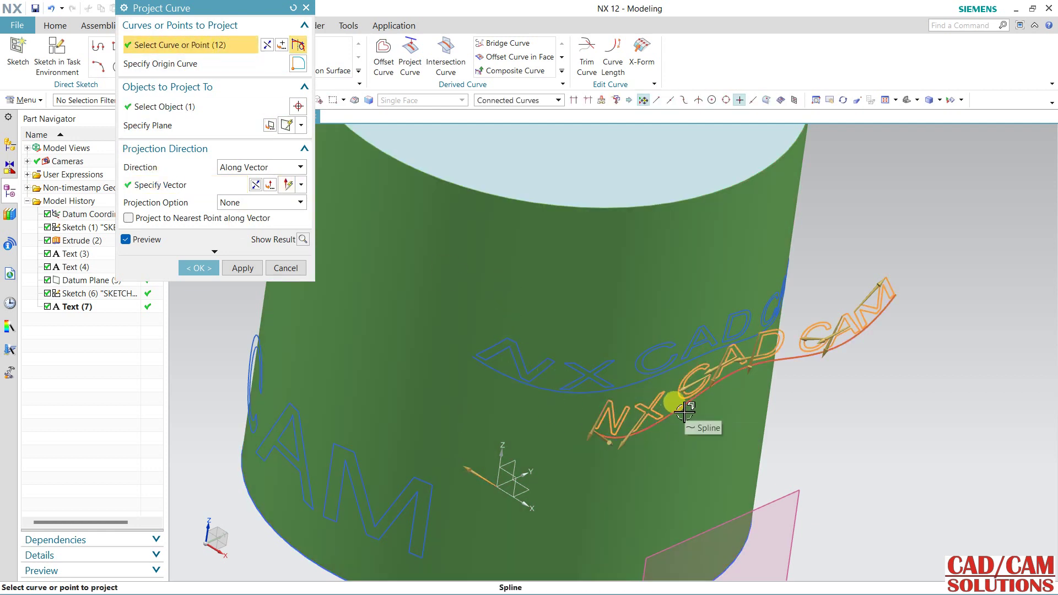
click(199, 268)
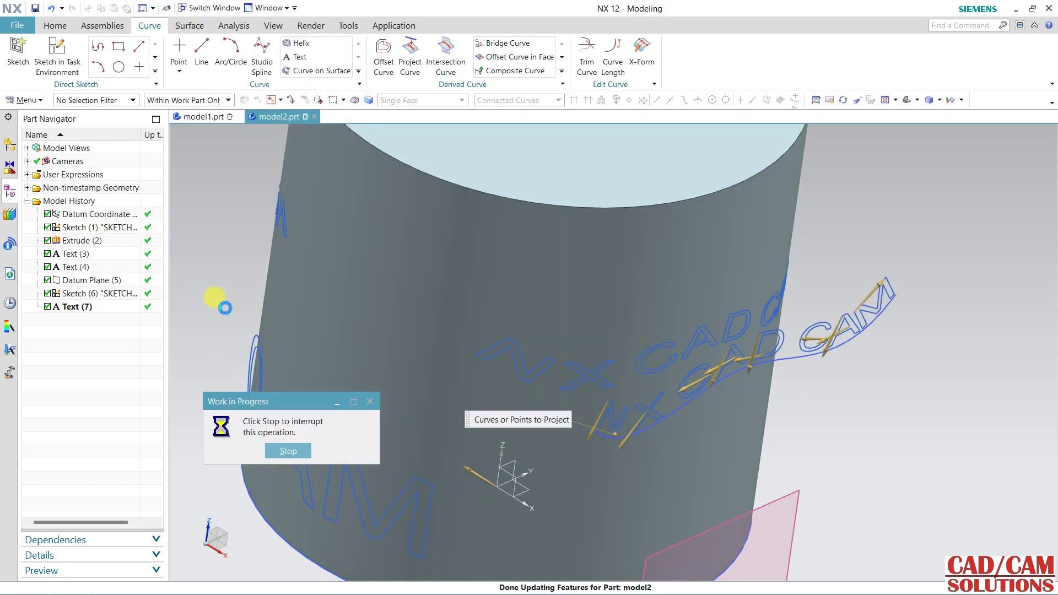
Step: Reopen Projected Curve (8) and enable Project to Nearest Point along Vector
mouse_move(797, 423)
middle_down()
mouse_move(821, 401)
mouse_move(873, 408)
mouse_move(805, 413)
middle_up()
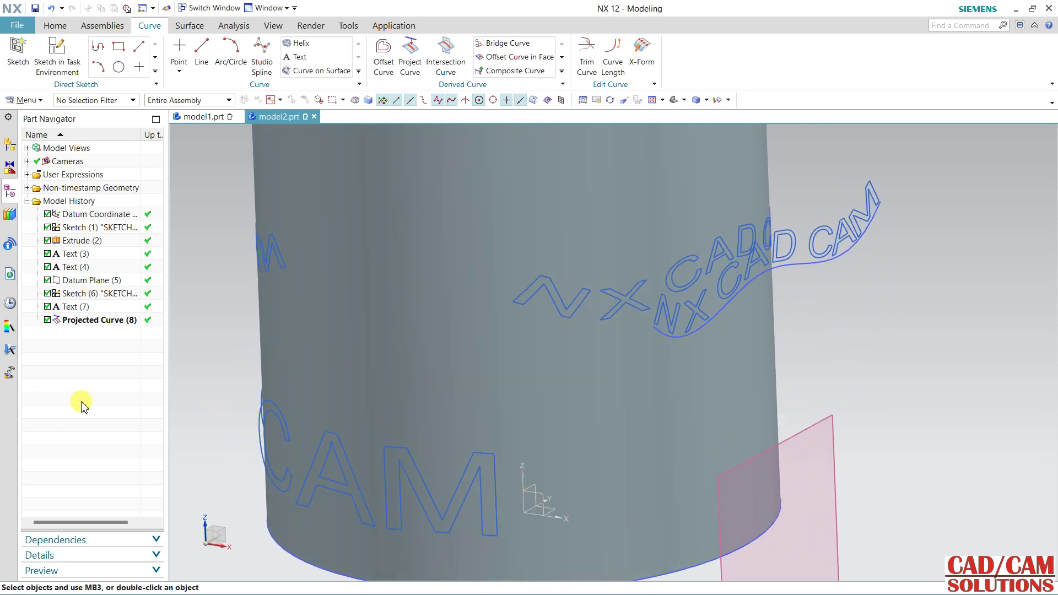
double_click(122, 322)
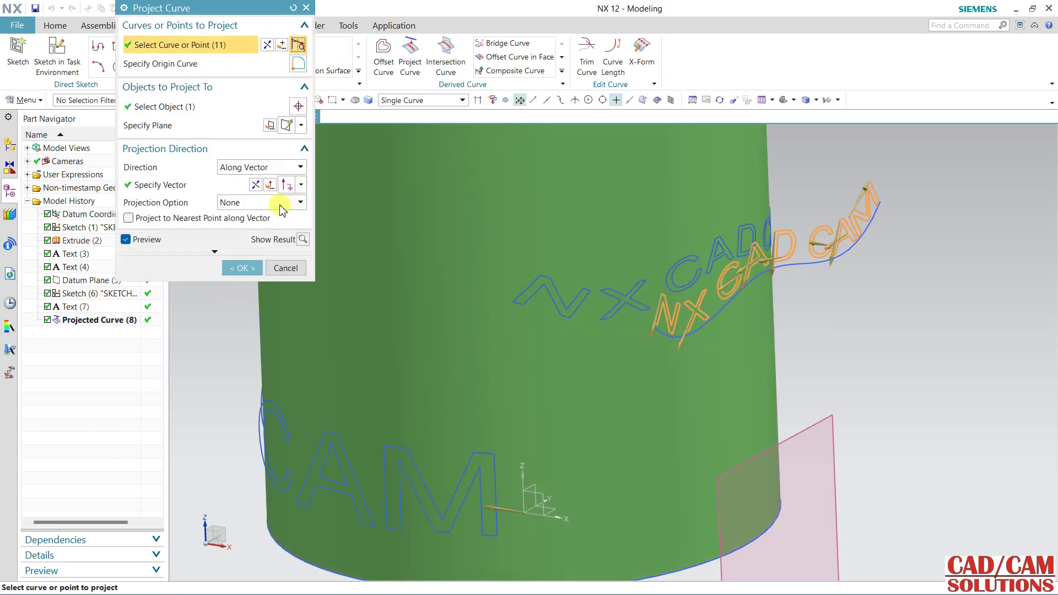
click(280, 204)
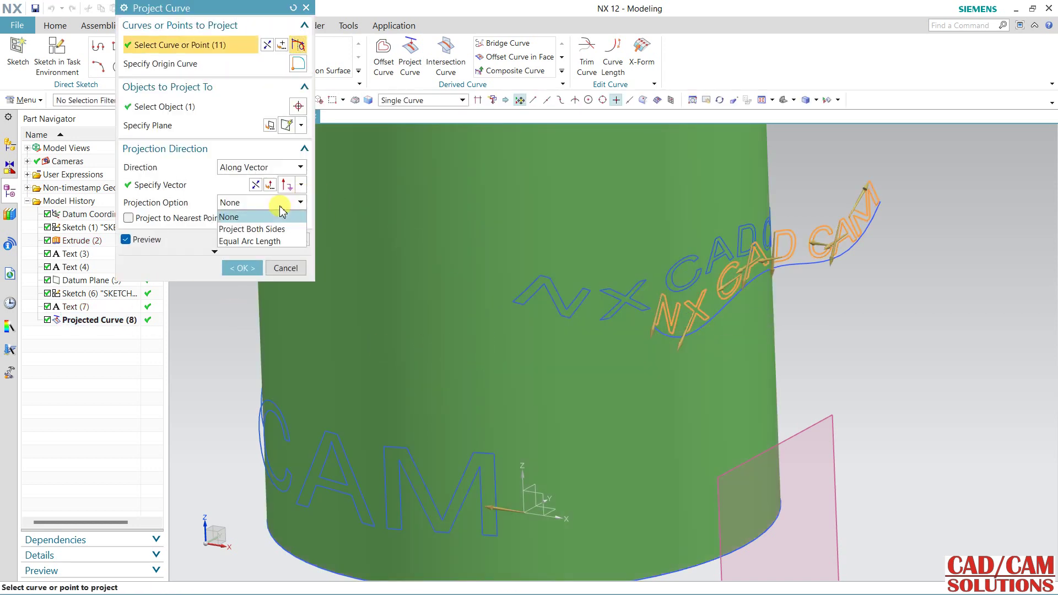
click(281, 206)
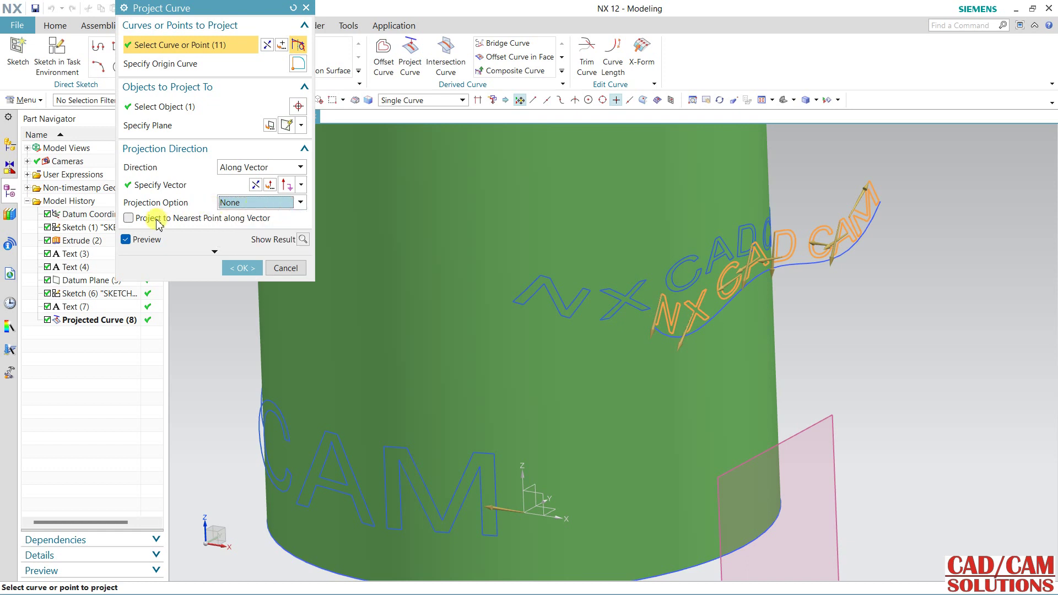
click(293, 204)
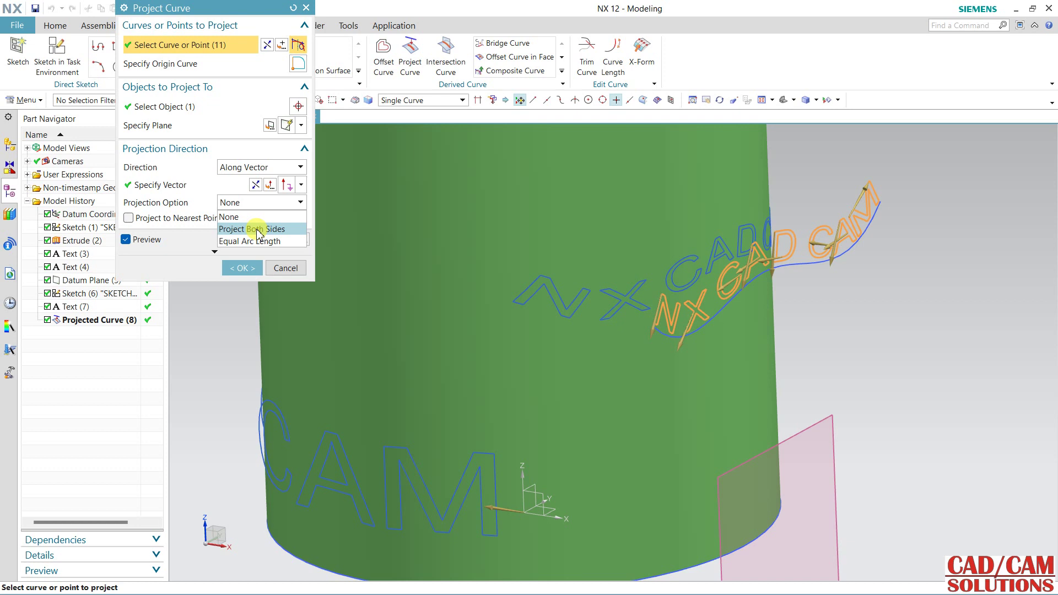
click(256, 215)
click(170, 218)
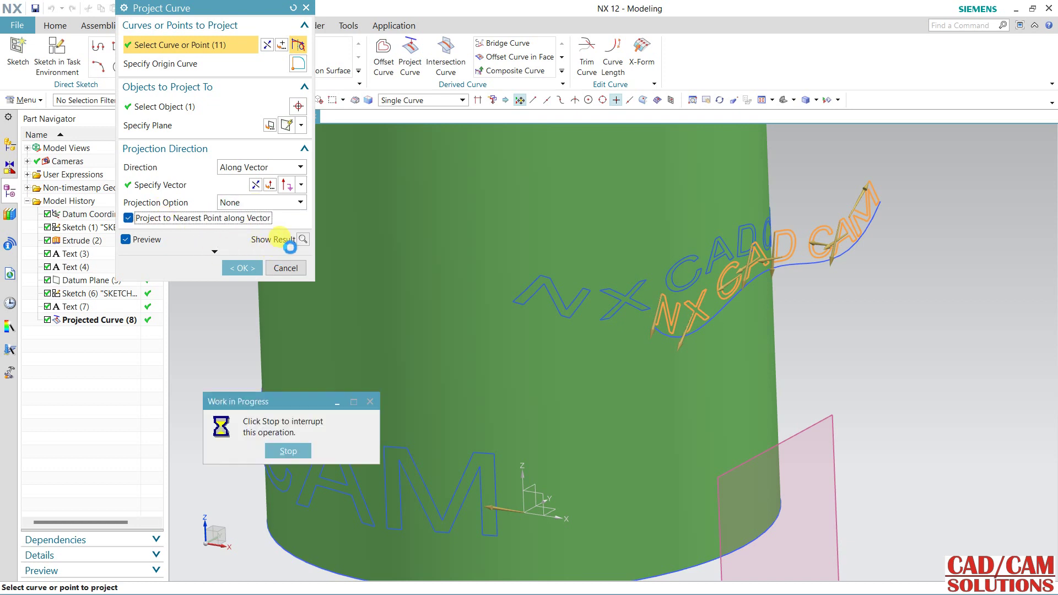
Step: Preview the reprojected NX CAD CAM text and orbit to inspect it
middle_drag(460, 425, 595, 425)
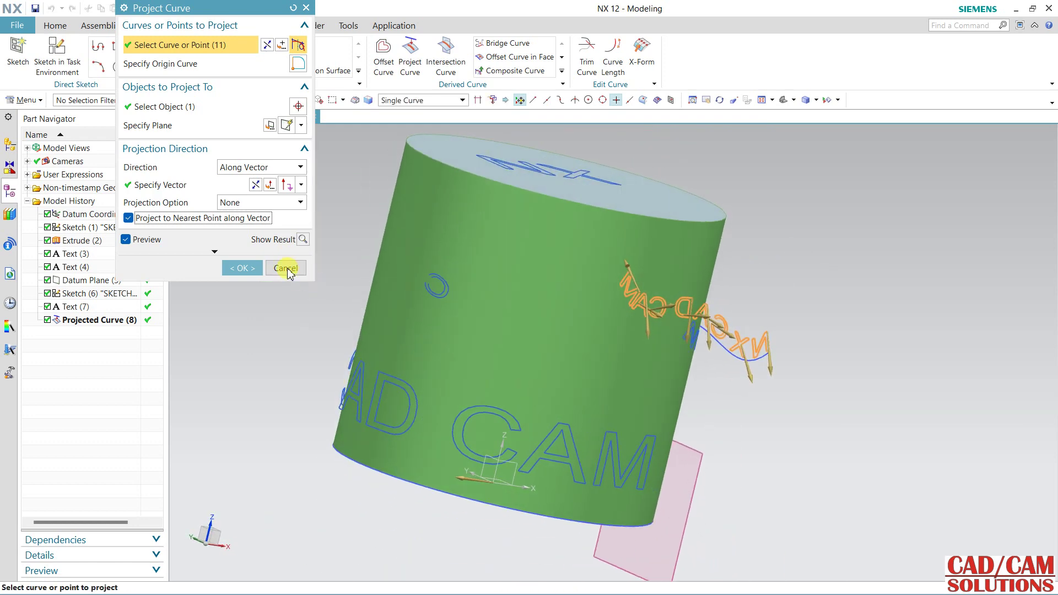
click(303, 240)
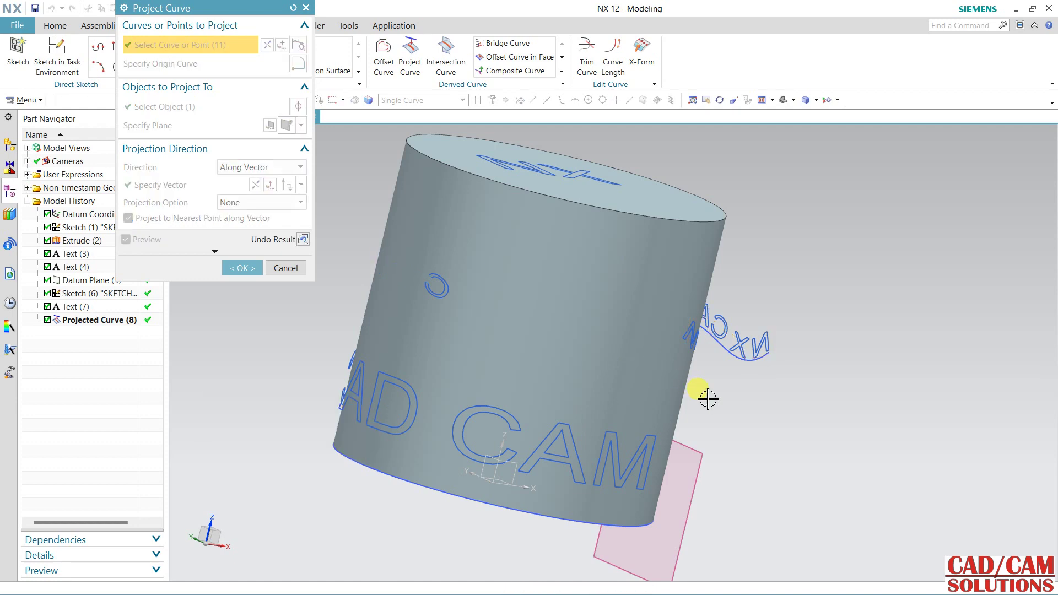
mouse_move(711, 405)
middle_down()
mouse_move(640, 390)
mouse_move(591, 426)
mouse_move(644, 389)
mouse_move(694, 406)
mouse_move(451, 328)
middle_up()
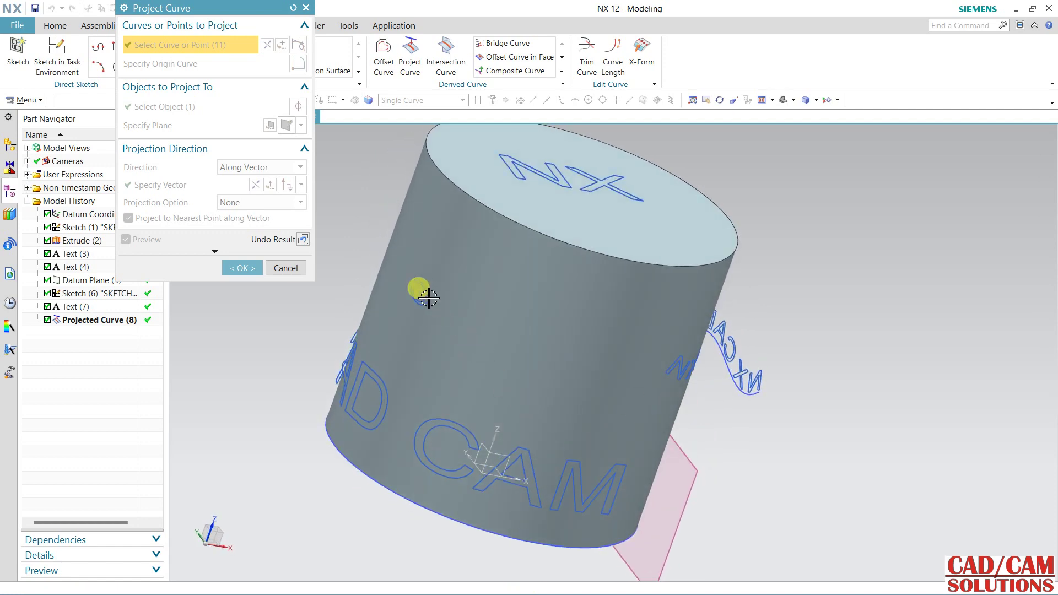
middle_drag(569, 367, 513, 352)
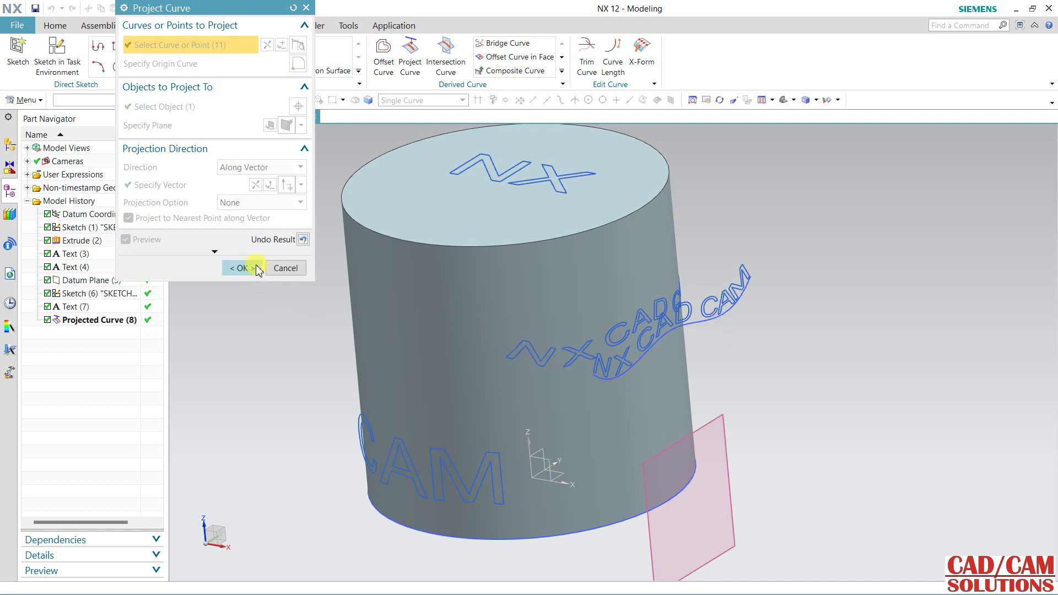
Step: Switch the projection direction to Along Face Normal and view it from the F8 side view
click(303, 239)
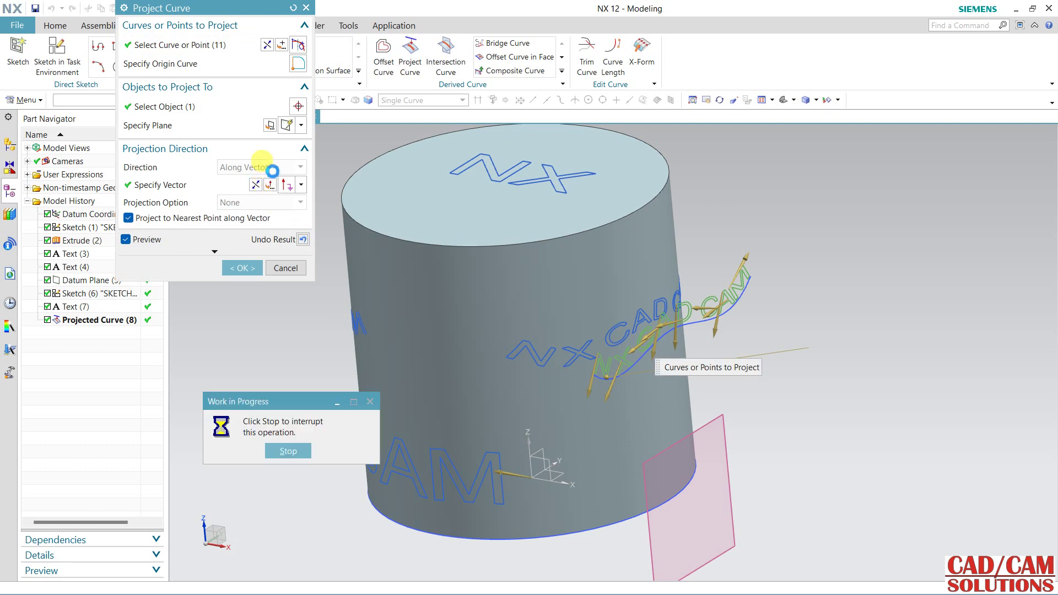
click(275, 171)
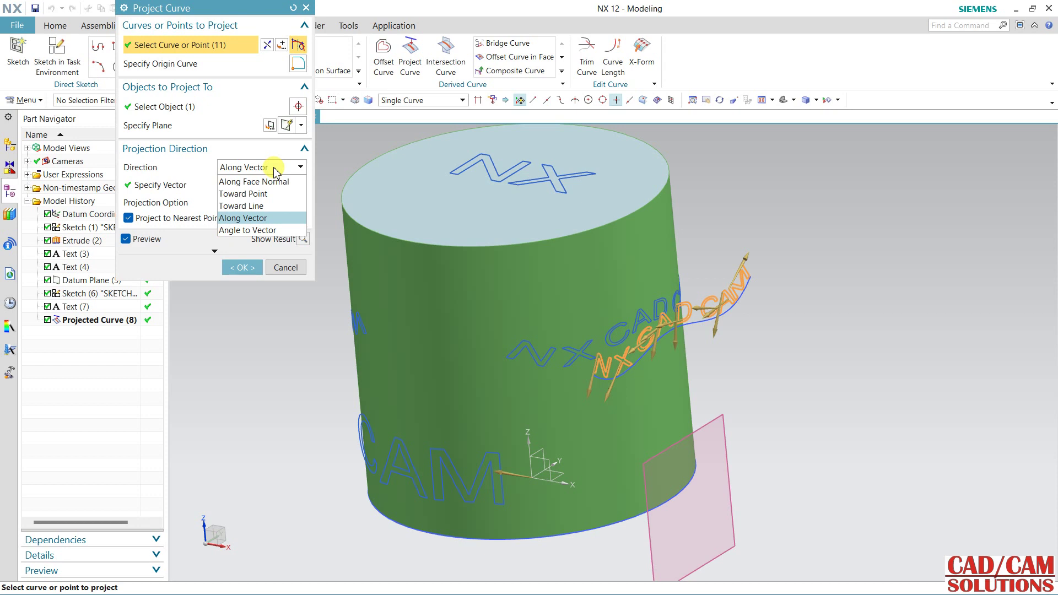
click(275, 183)
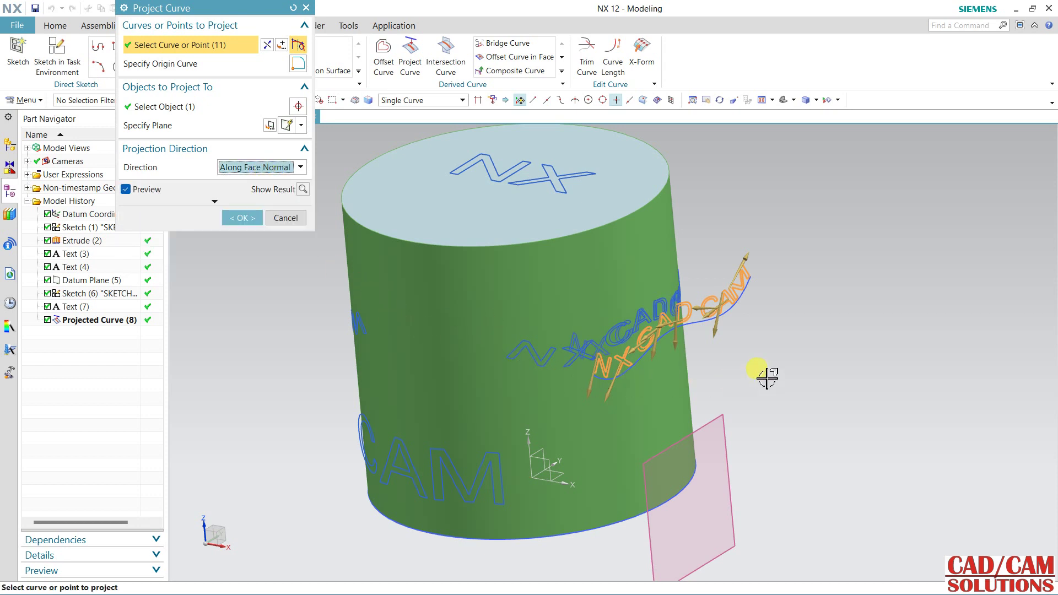
mouse_move(767, 378)
middle_down()
mouse_move(703, 359)
mouse_move(718, 364)
middle_up()
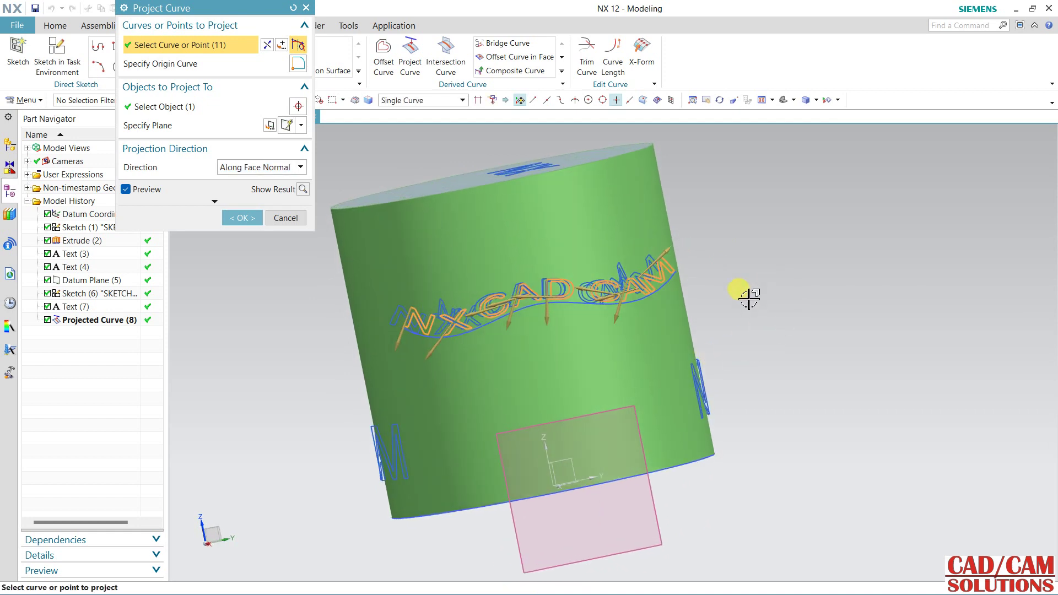
key(F8)
scroll(386, 298, up, 3)
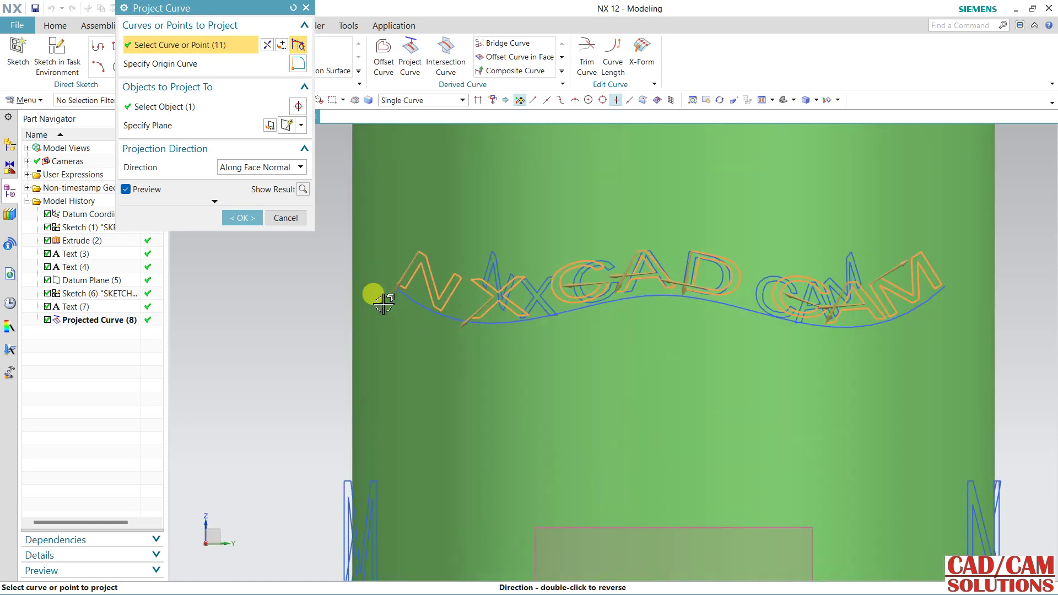
mouse_move(451, 389)
middle_down()
mouse_move(478, 418)
mouse_move(449, 388)
middle_up()
Step: Set the projection direction back to Along Vector and snap to the front view
click(226, 169)
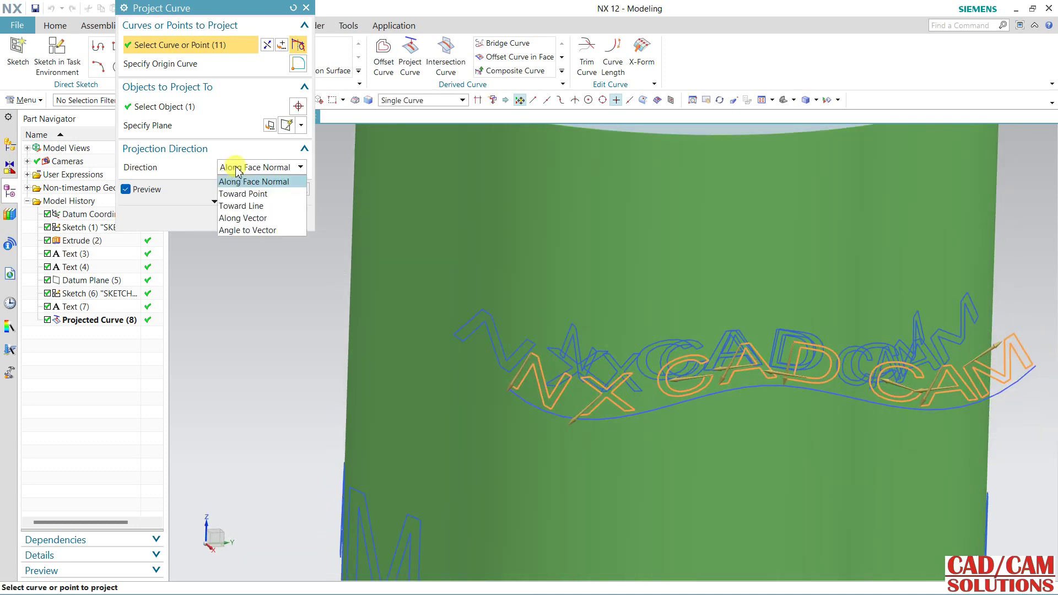
click(252, 218)
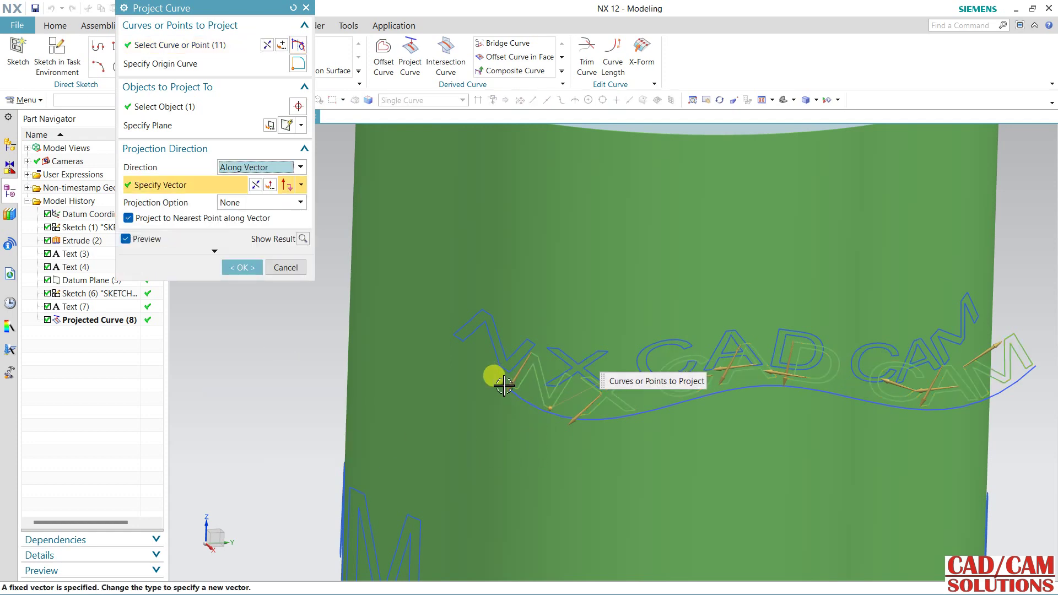
scroll(485, 352, down, 5)
mouse_move(450, 367)
middle_down()
mouse_move(462, 378)
mouse_move(461, 365)
middle_up()
scroll(586, 397, up, 3)
scroll(466, 397, up, 3)
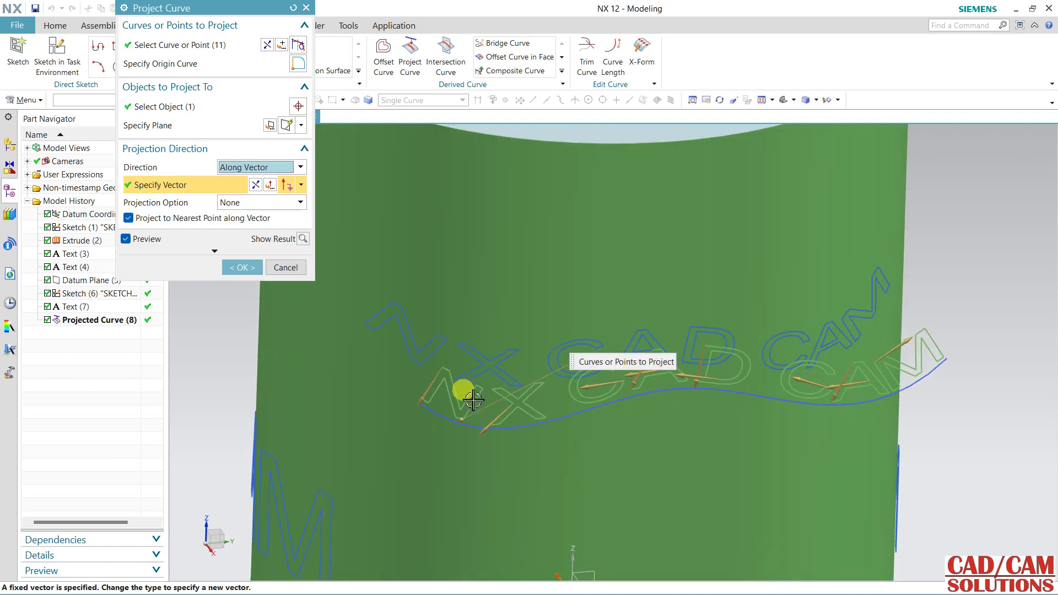
scroll(579, 331, down, 3)
scroll(584, 324, down, 3)
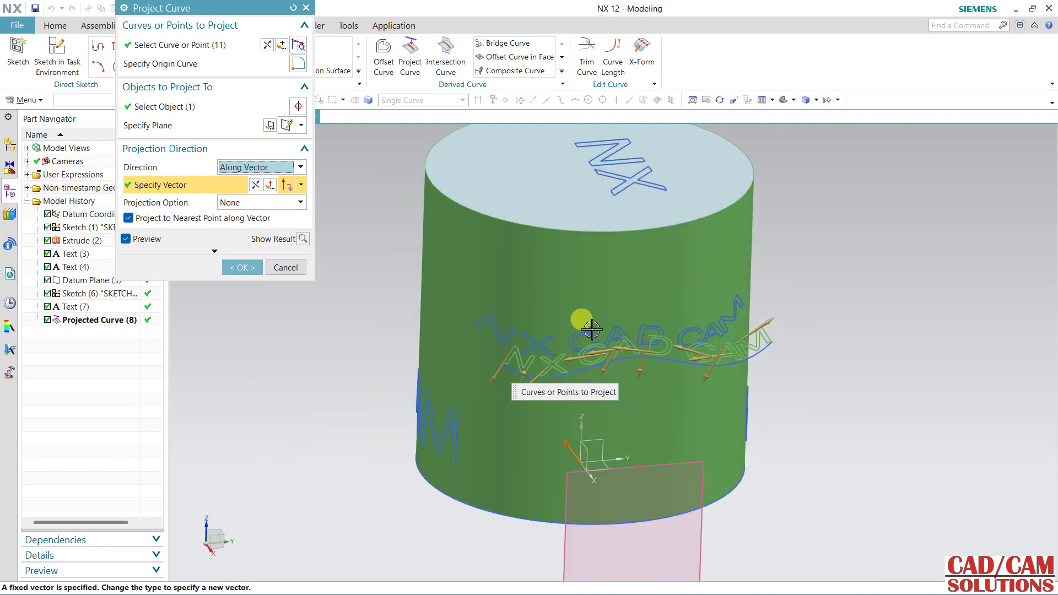
mouse_move(584, 324)
middle_down()
mouse_move(584, 298)
mouse_move(325, 308)
mouse_move(342, 336)
middle_up()
key(F8)
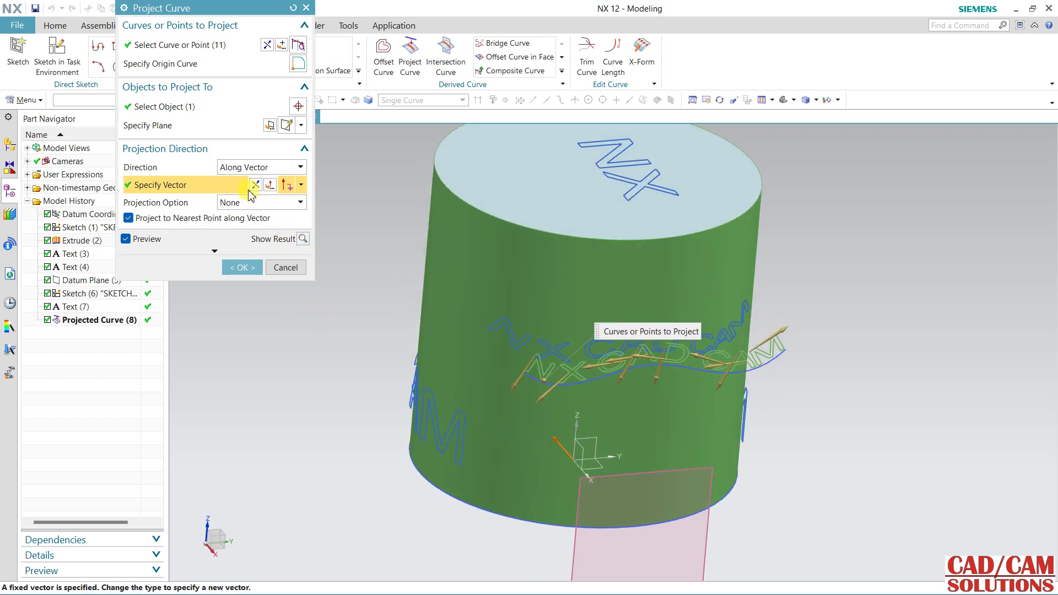
Step: Try Along Face Normal, then Toward Line using the datum Z axis
click(248, 167)
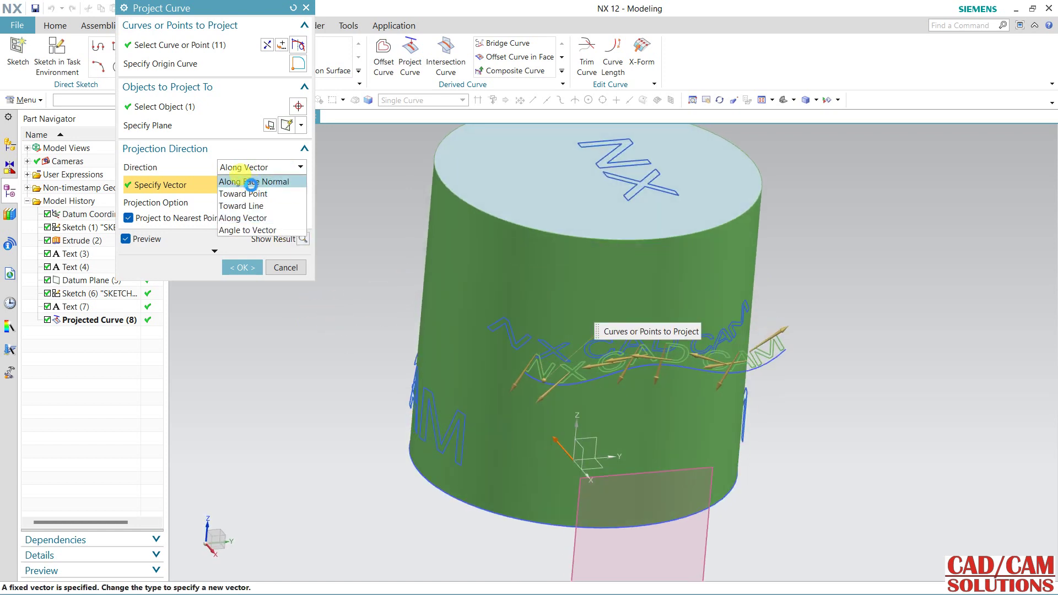
click(251, 182)
scroll(546, 344, down, 4)
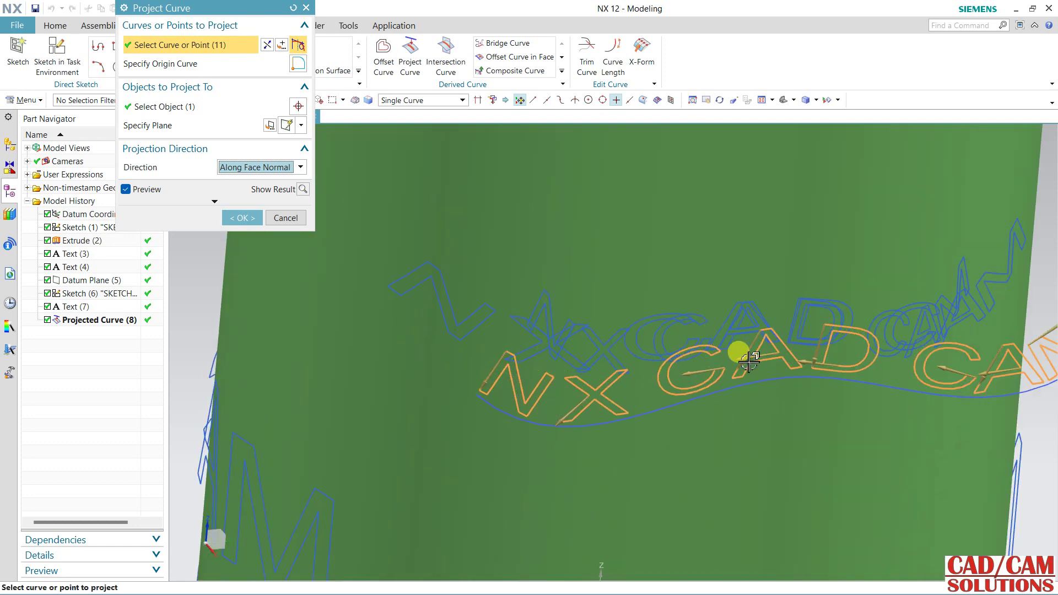
scroll(732, 307, up, 3)
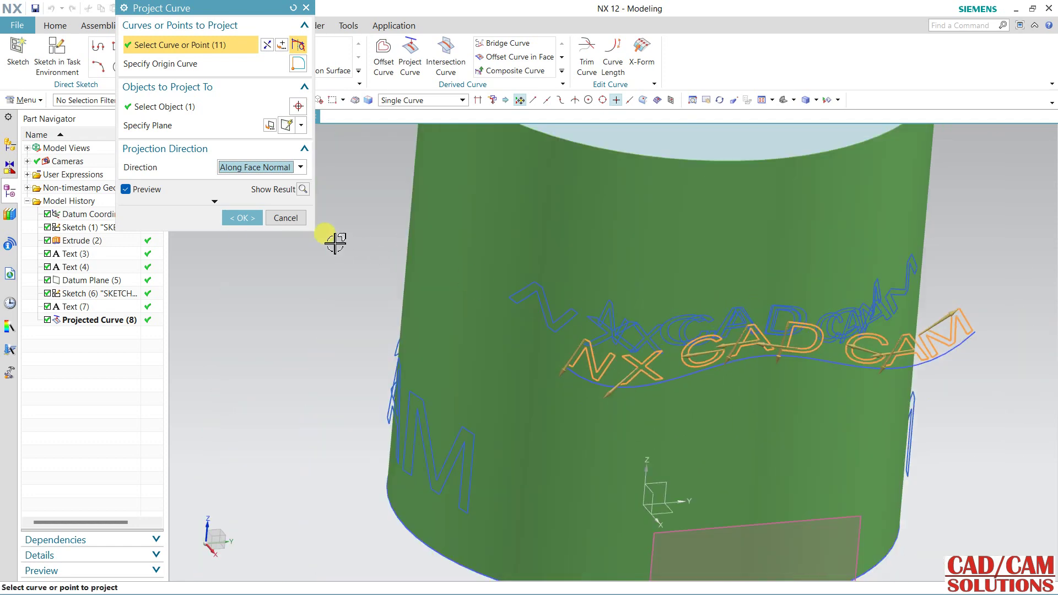
click(281, 167)
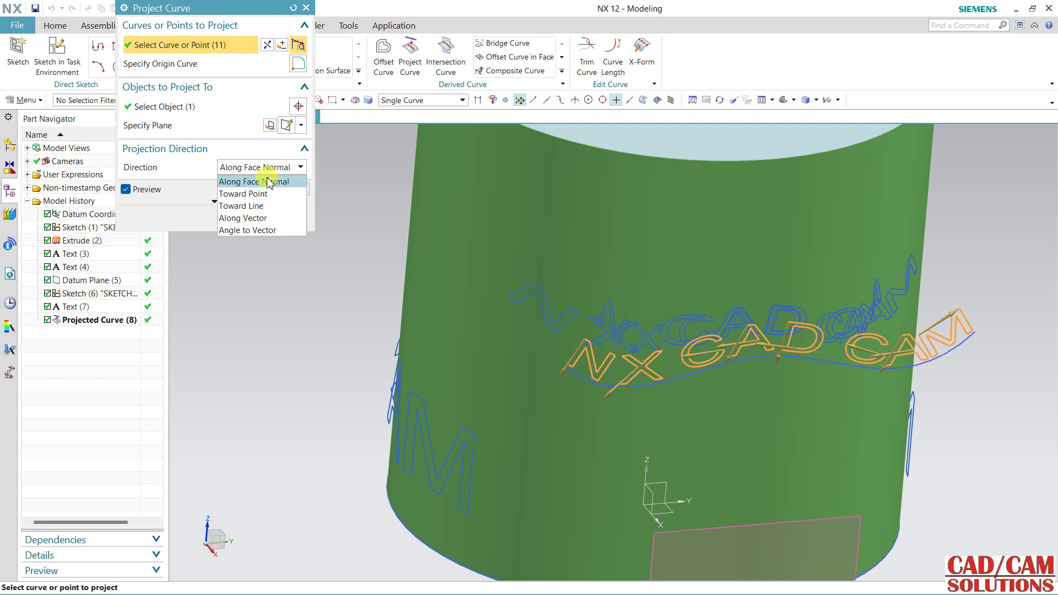
click(260, 207)
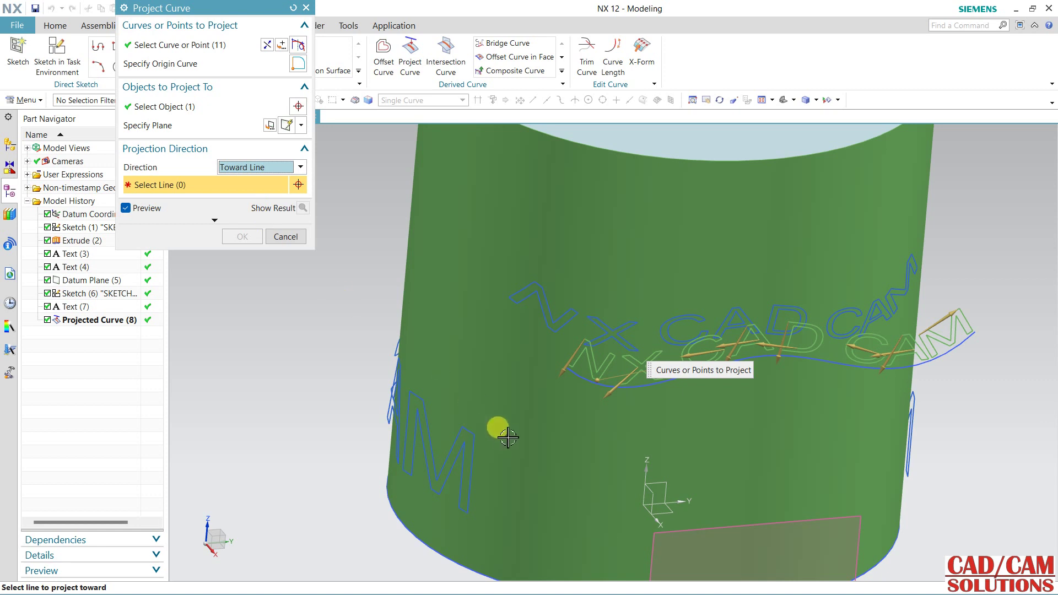
click(654, 473)
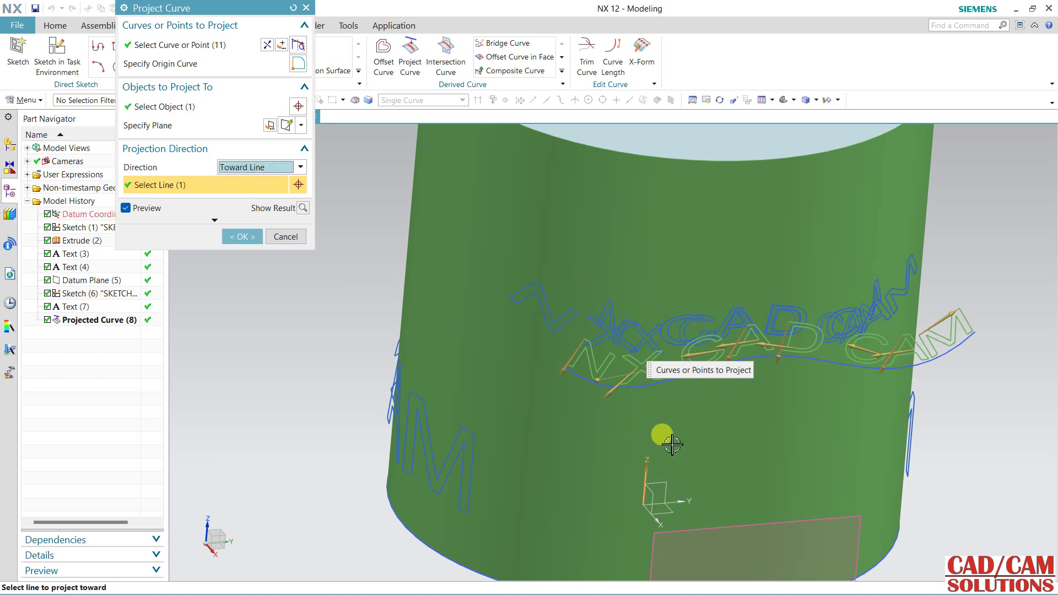
Step: Return the direction to Along Vector and confirm Projected Curve (8)
click(248, 167)
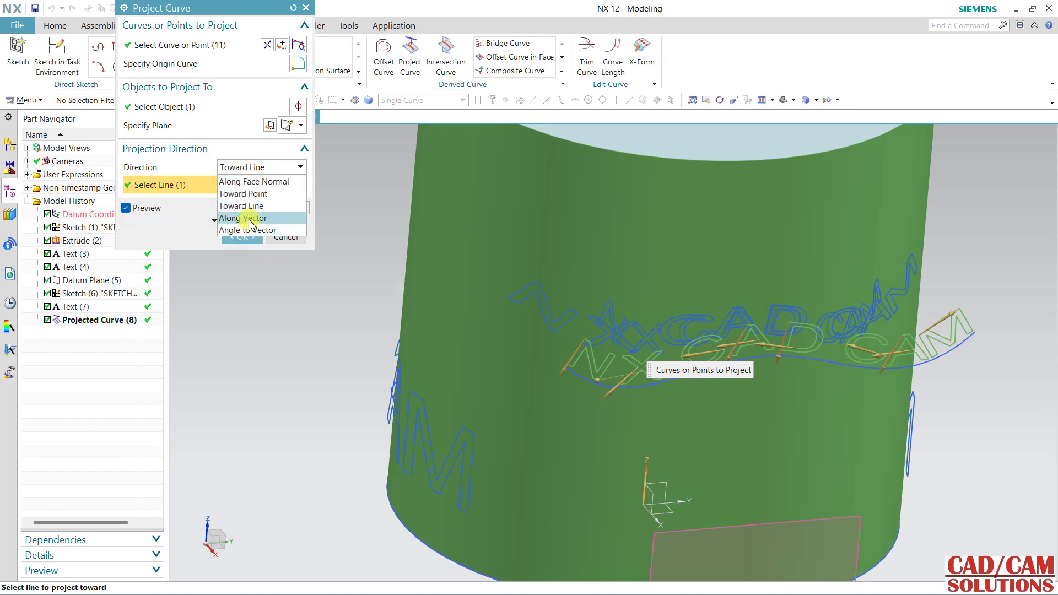
click(251, 218)
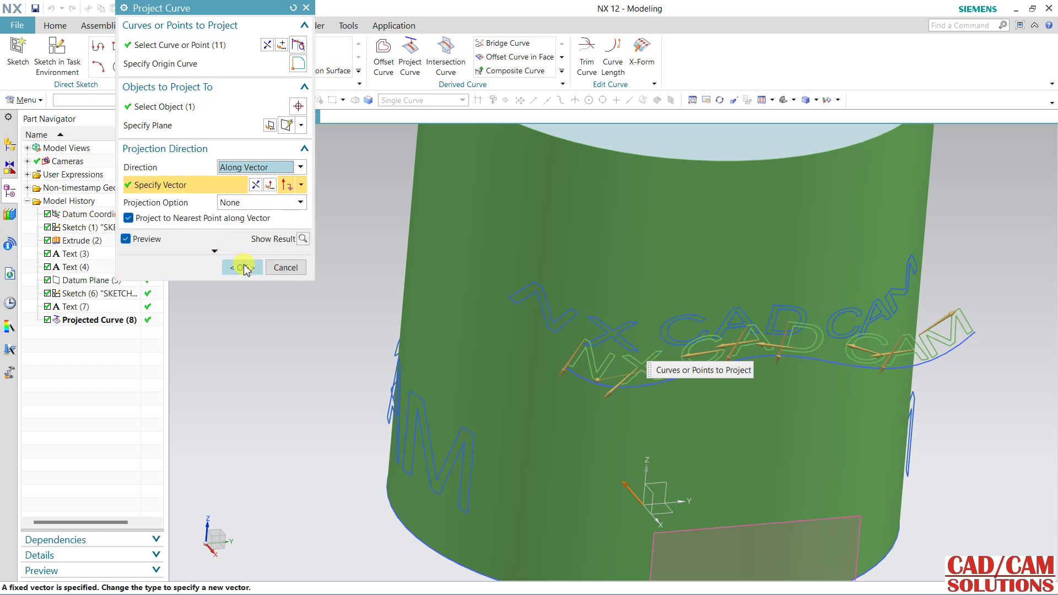
click(243, 267)
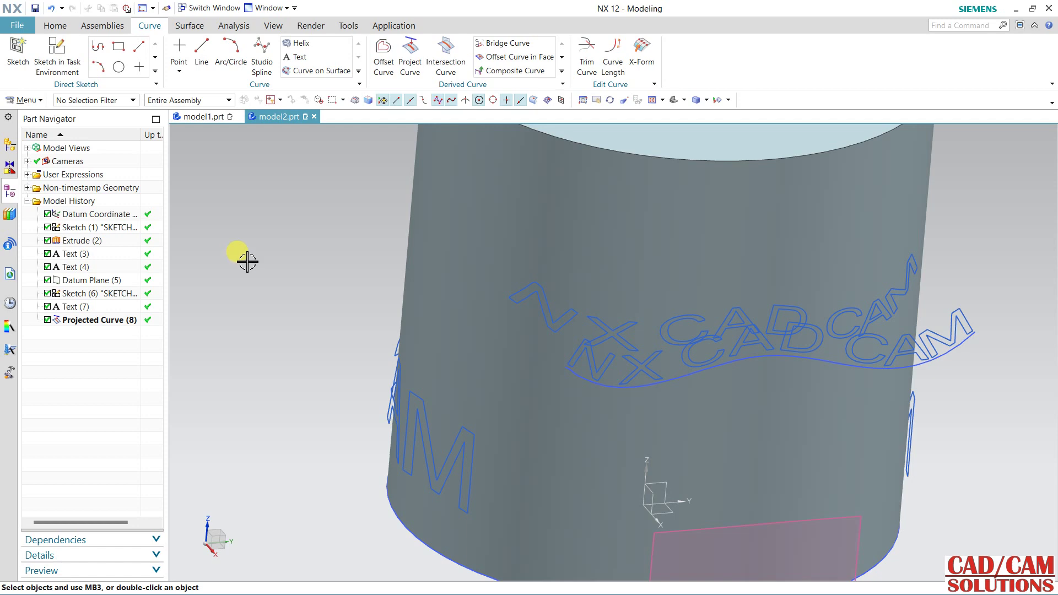
Step: Hide Text(7) with Ctrl+B and hide the Sketch(6) spline guide
middle_drag(565, 386, 598, 386)
click(962, 298)
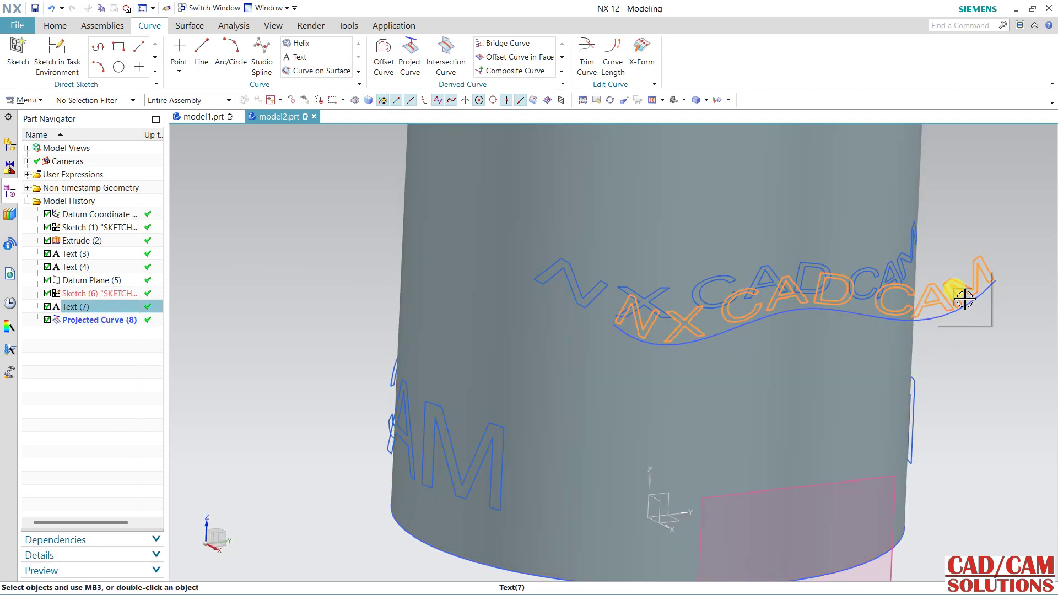
key(ctrl+b)
click(966, 313)
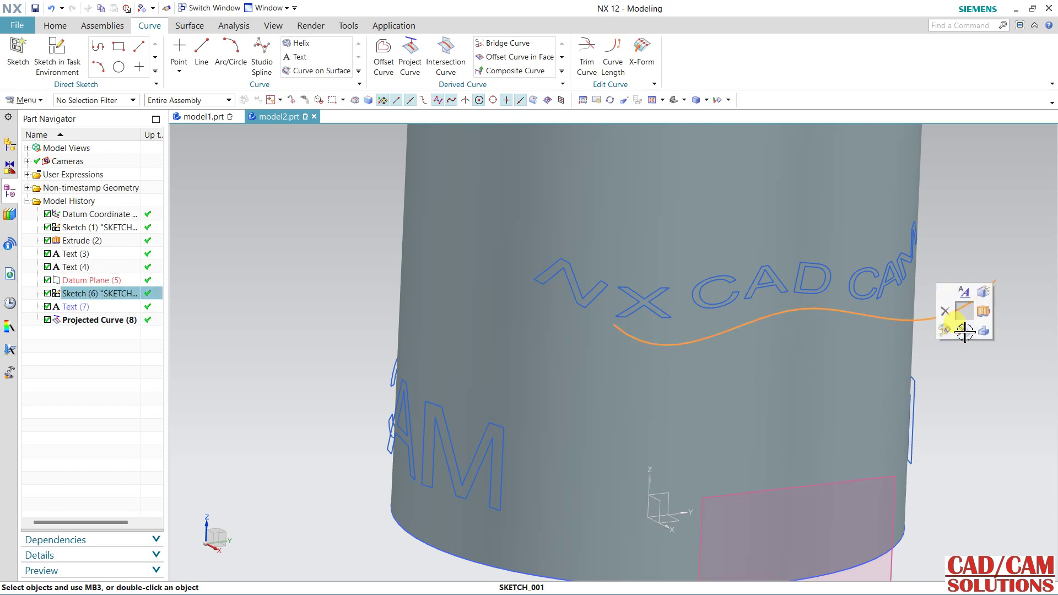
click(960, 343)
Step: Rotate to the wrapped side text and start a new Project Curve
middle_drag(945, 344, 664, 423)
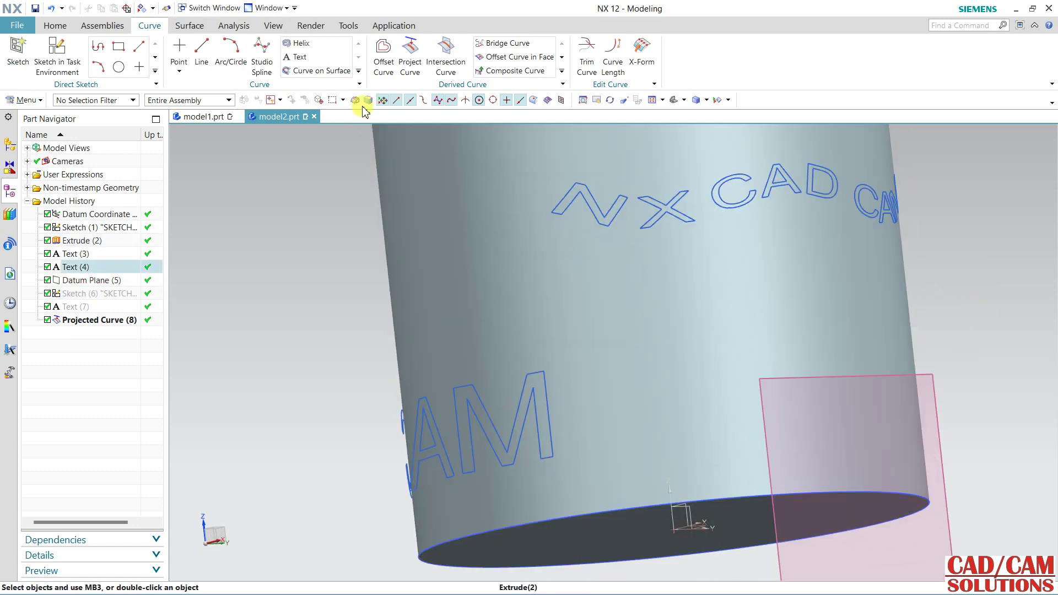
click(398, 60)
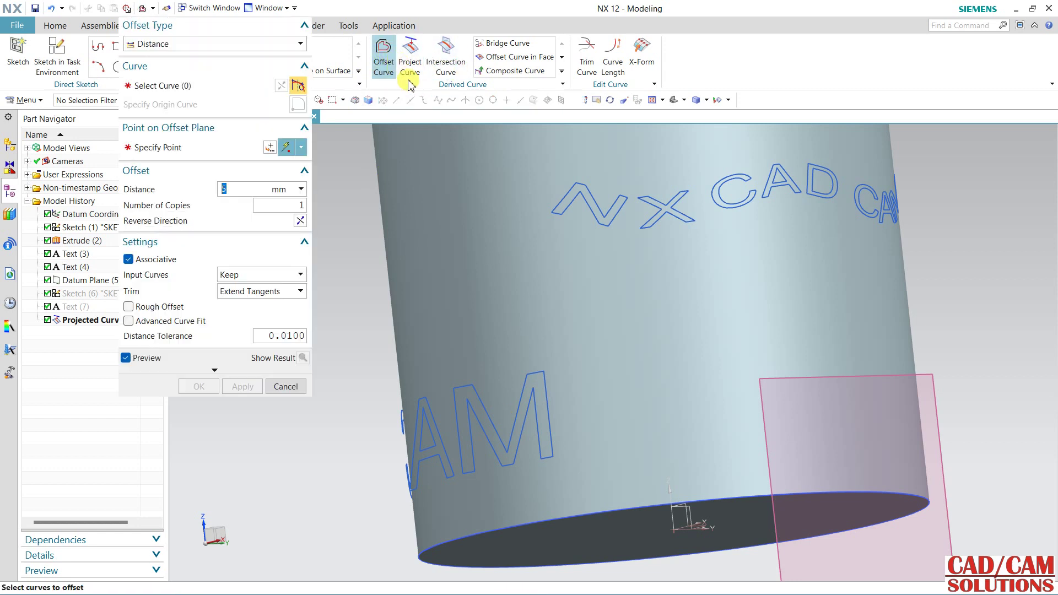
click(410, 55)
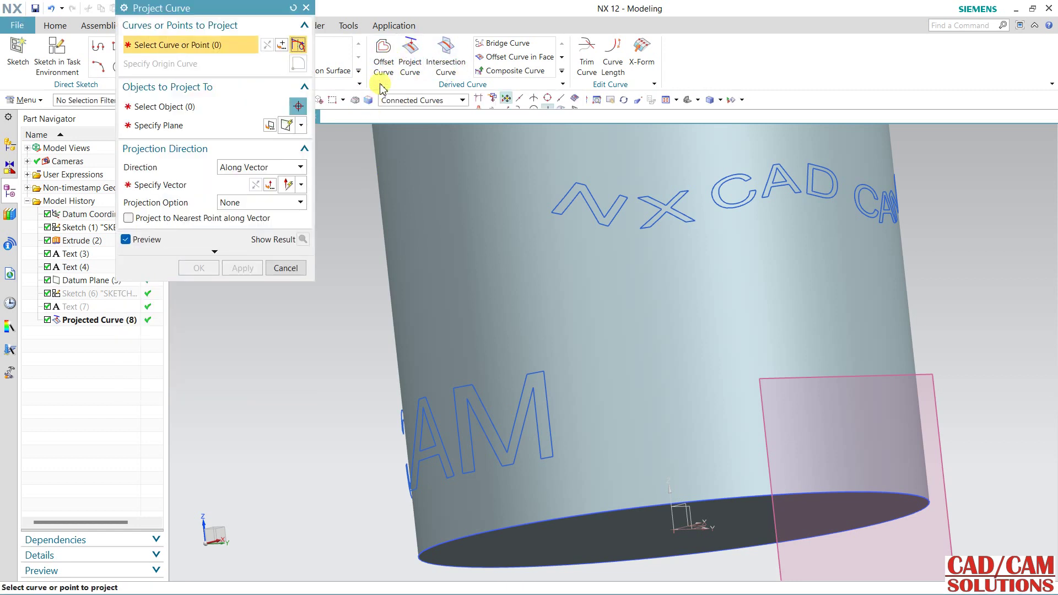
Step: Project the AM side-text curves onto the cylinder face along the face normal, creating Projected Curve (9)
click(535, 419)
click(295, 105)
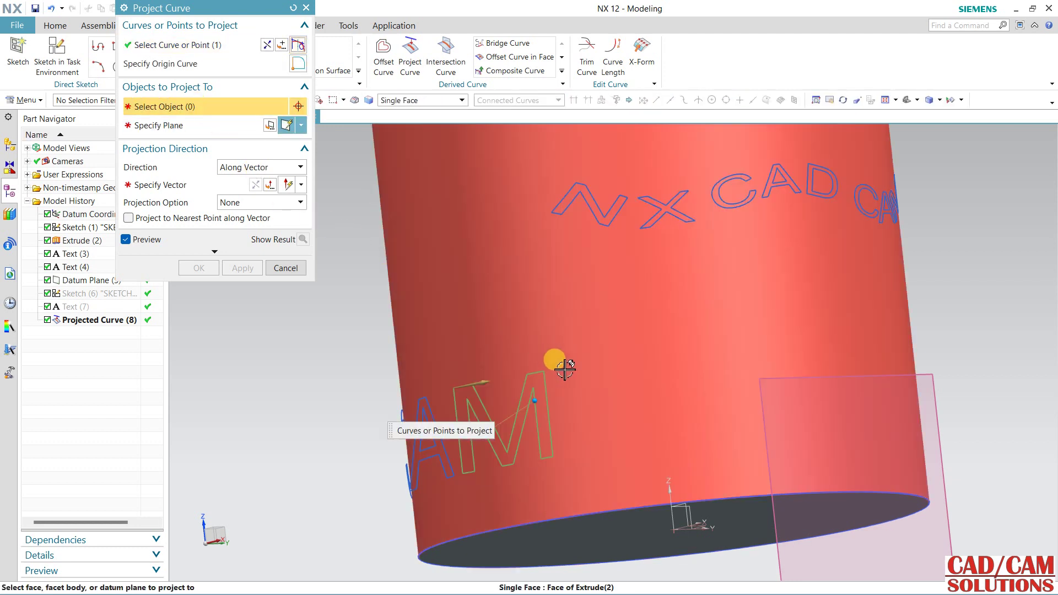
click(559, 361)
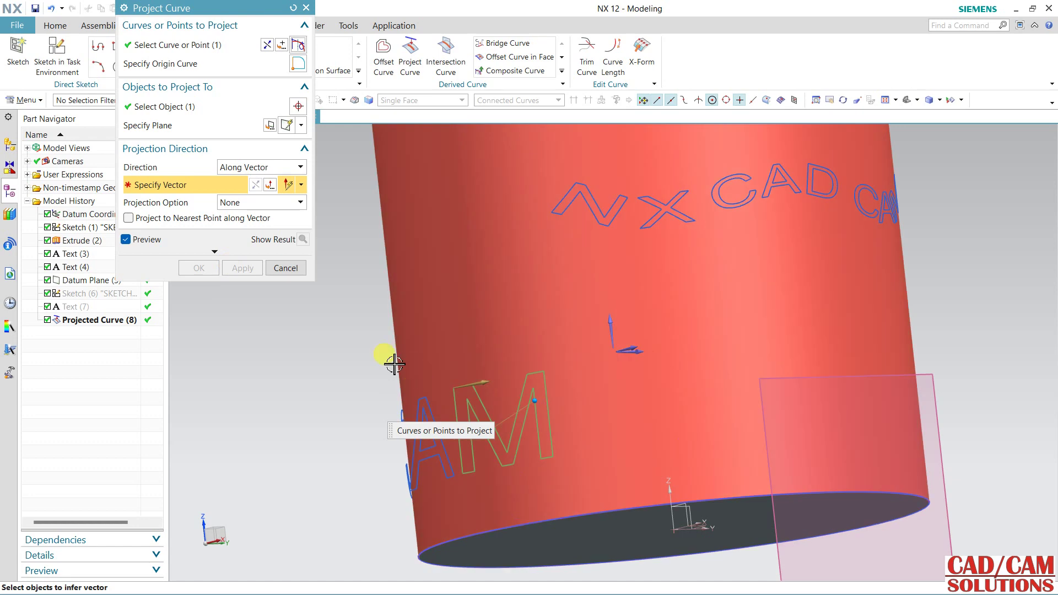
mouse_move(390, 359)
middle_down()
mouse_move(414, 398)
mouse_move(425, 366)
mouse_move(365, 358)
middle_up()
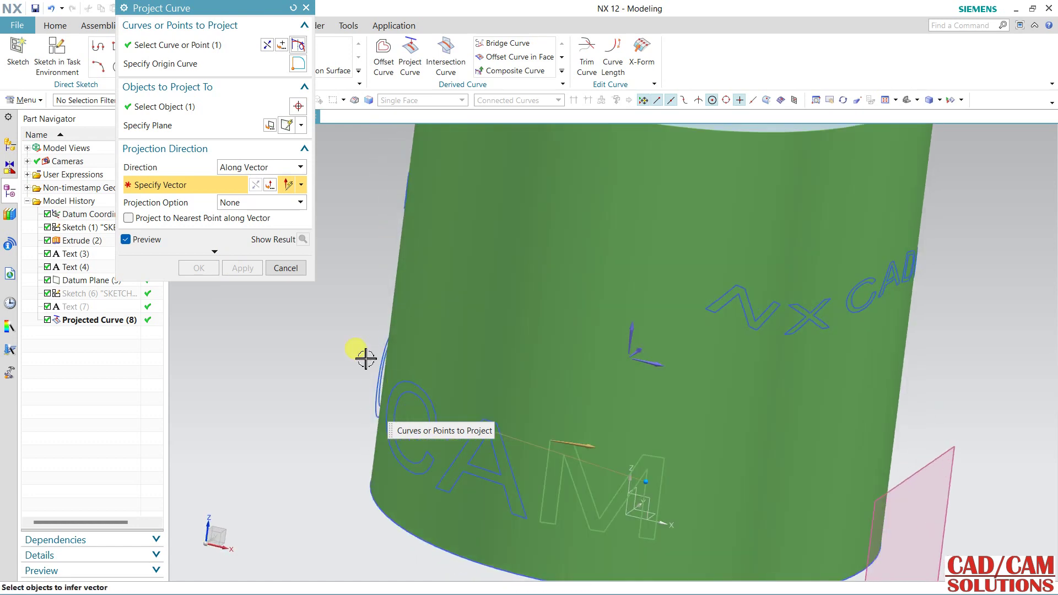
click(255, 171)
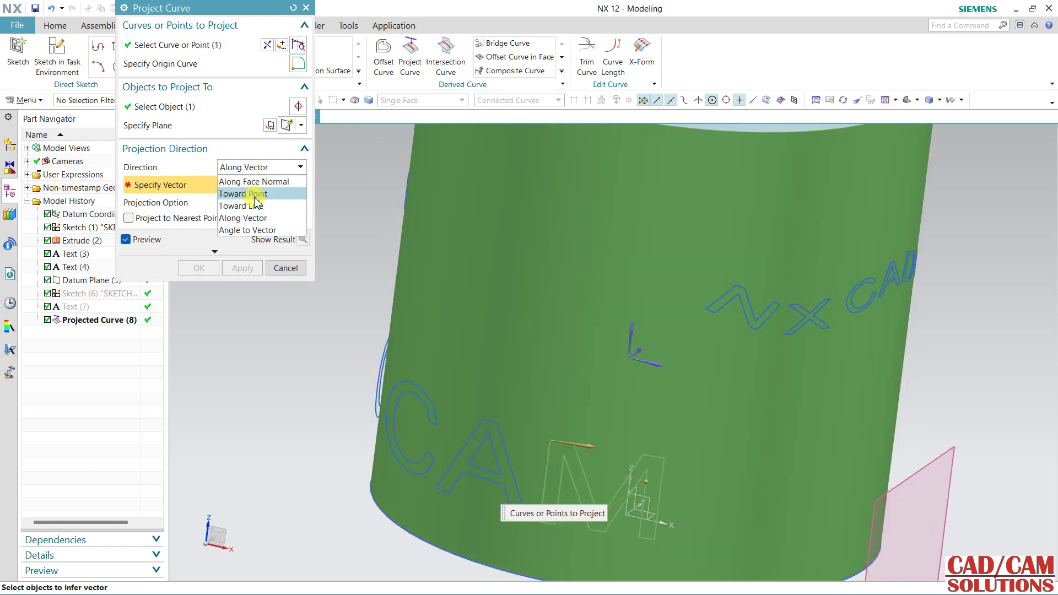
click(264, 185)
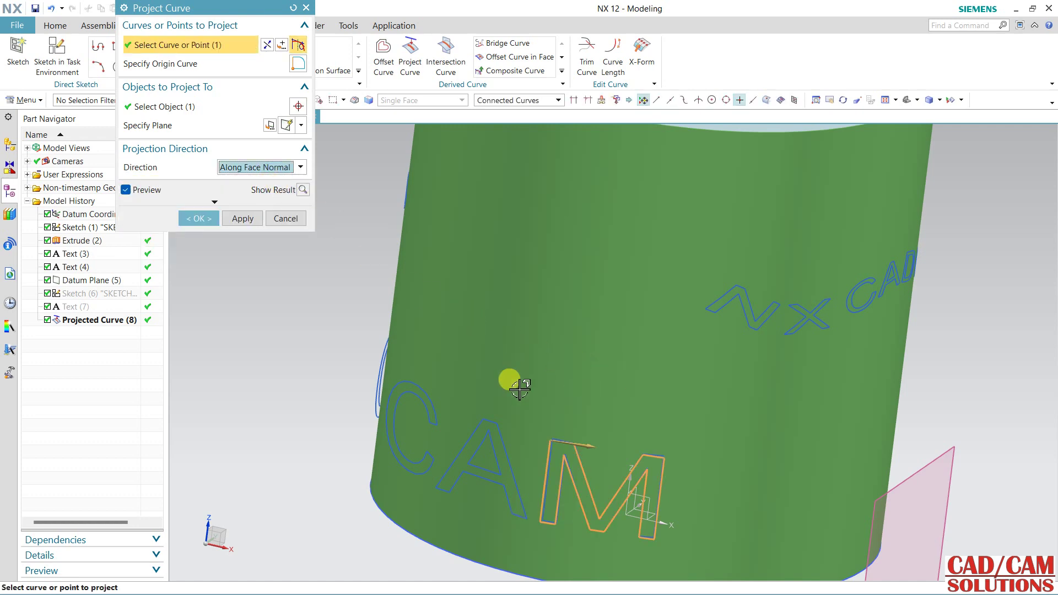
click(303, 190)
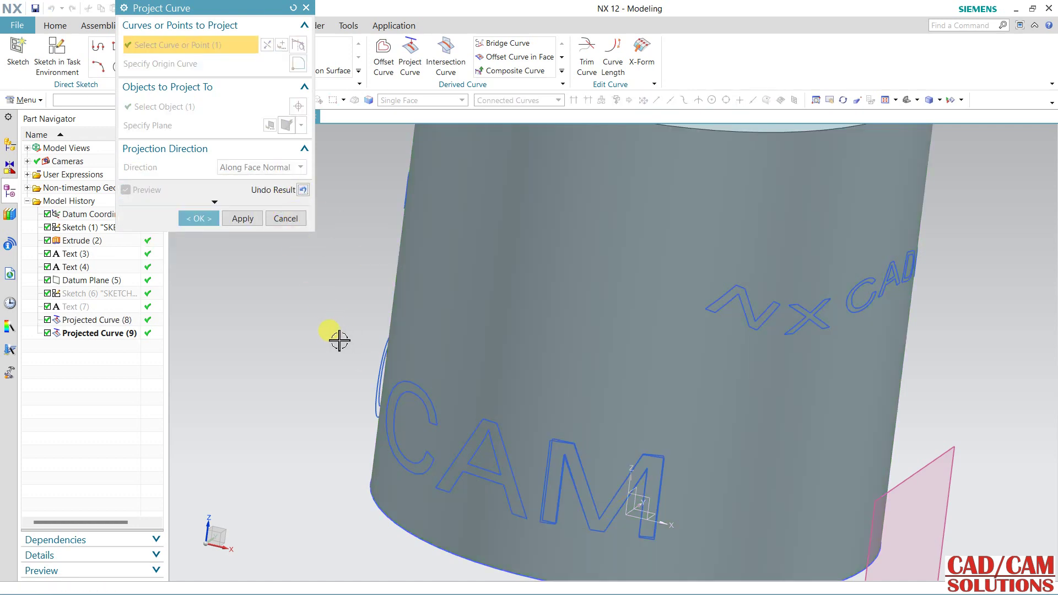
mouse_move(339, 340)
middle_down()
mouse_move(314, 348)
mouse_move(281, 333)
mouse_move(266, 272)
middle_up()
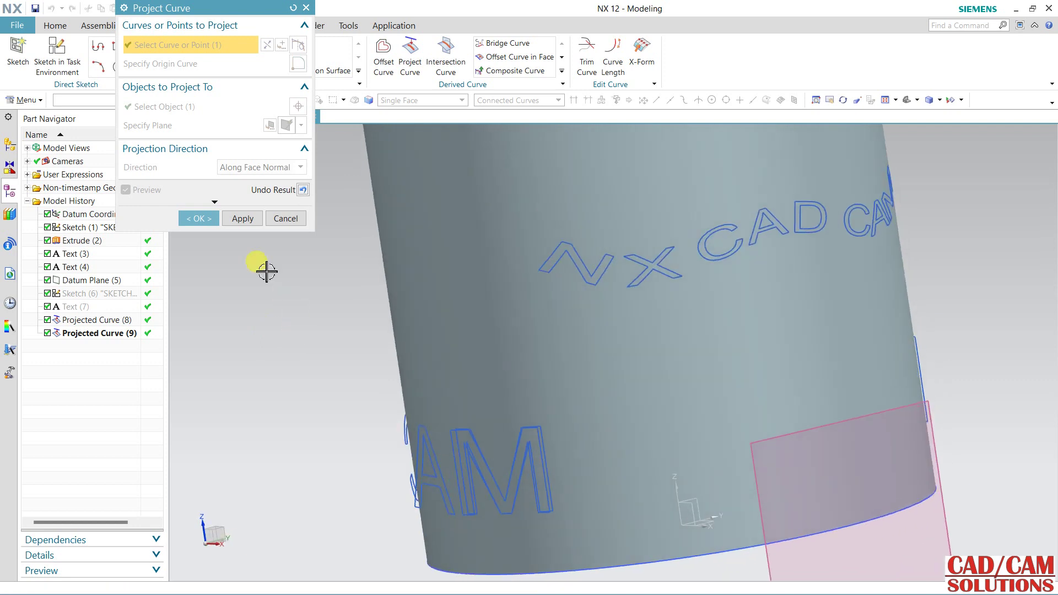
click(243, 219)
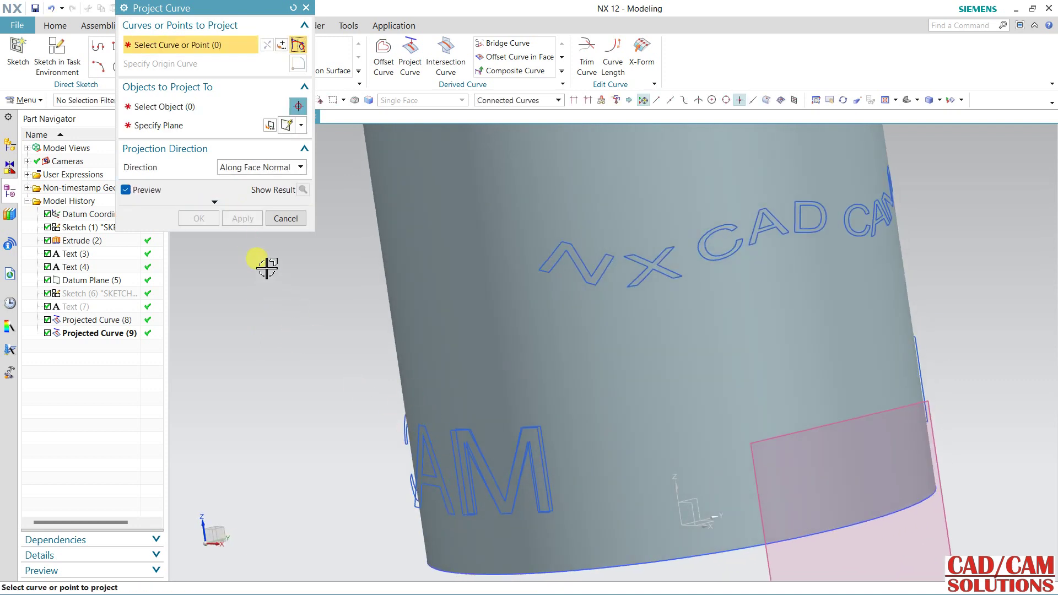
Step: Switch the display to Static Wireframe, close Project Curve, and select Text(4)
right_click(451, 439)
click(450, 453)
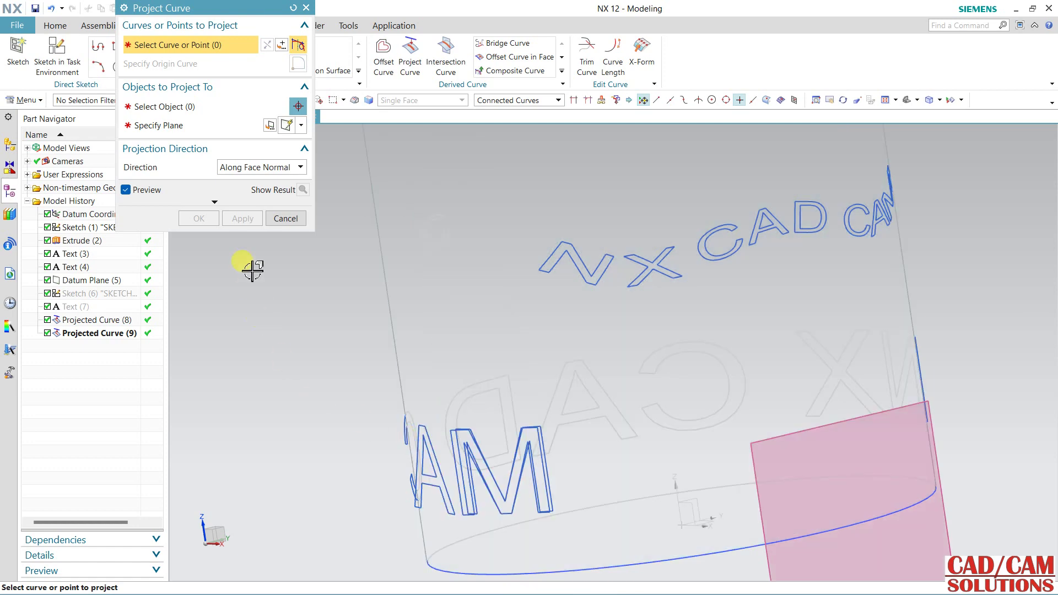
click(286, 219)
click(452, 442)
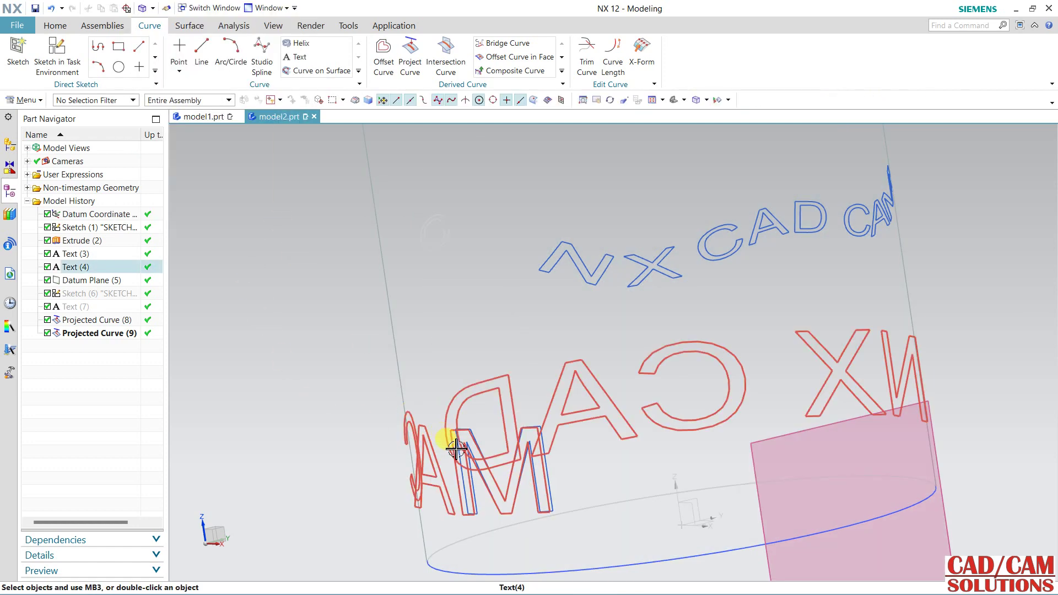
Step: Hide Text(4) to inspect the cylinder, then undo twice to restore it and remove Projected Curve (9)
click(461, 483)
click(460, 506)
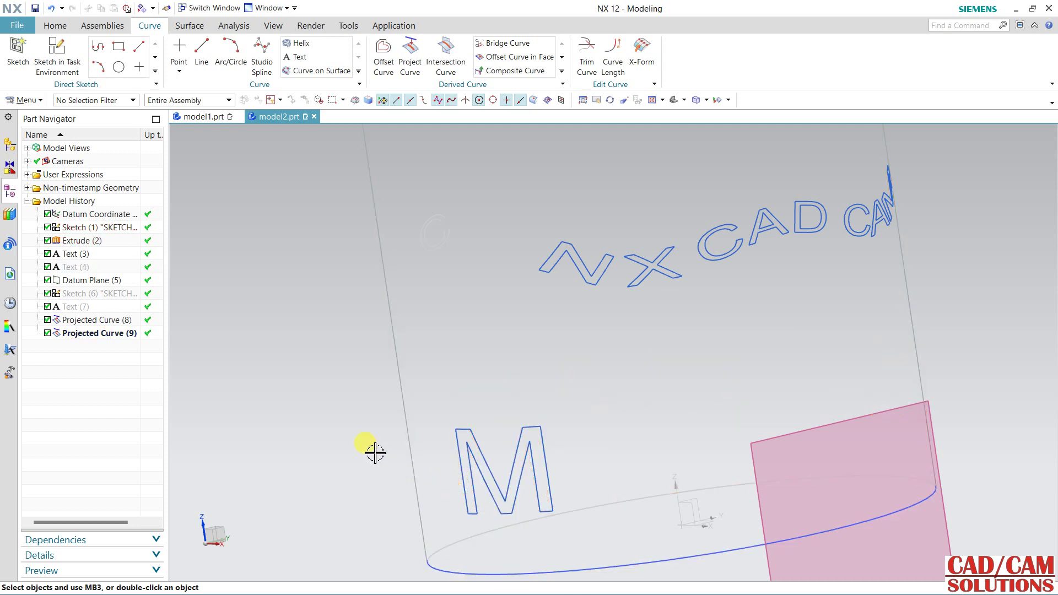
mouse_move(373, 449)
middle_down()
mouse_move(355, 430)
mouse_move(323, 446)
middle_up()
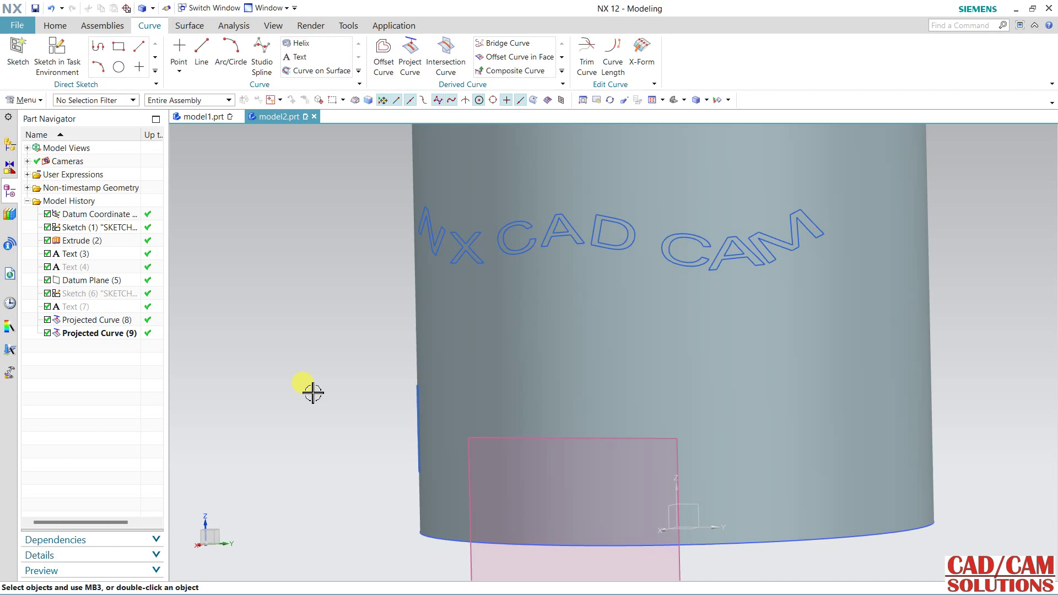
mouse_move(312, 392)
middle_down()
mouse_move(407, 387)
mouse_move(410, 401)
middle_up()
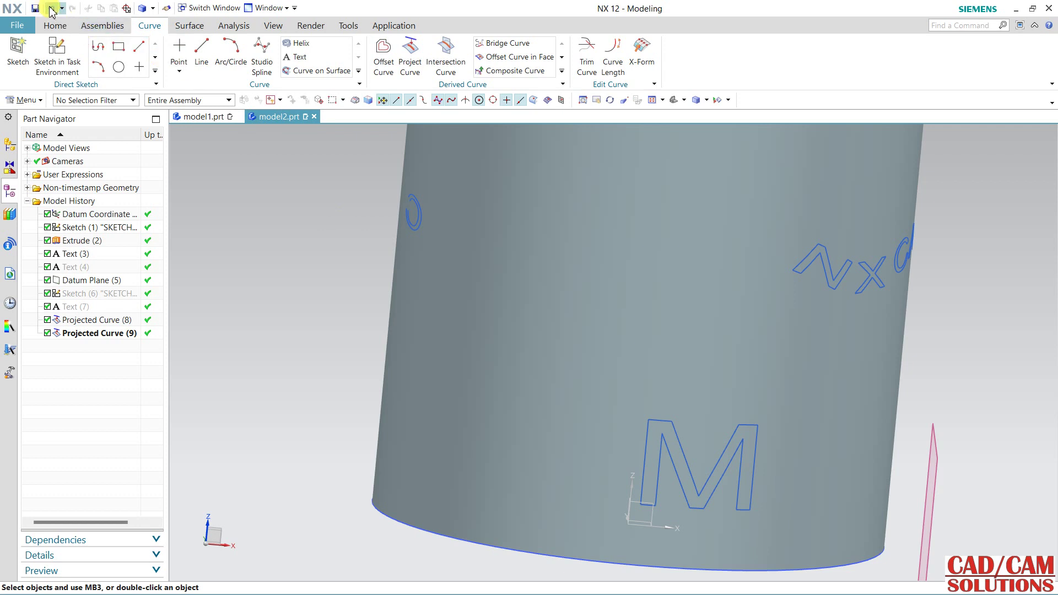
click(51, 10)
click(51, 9)
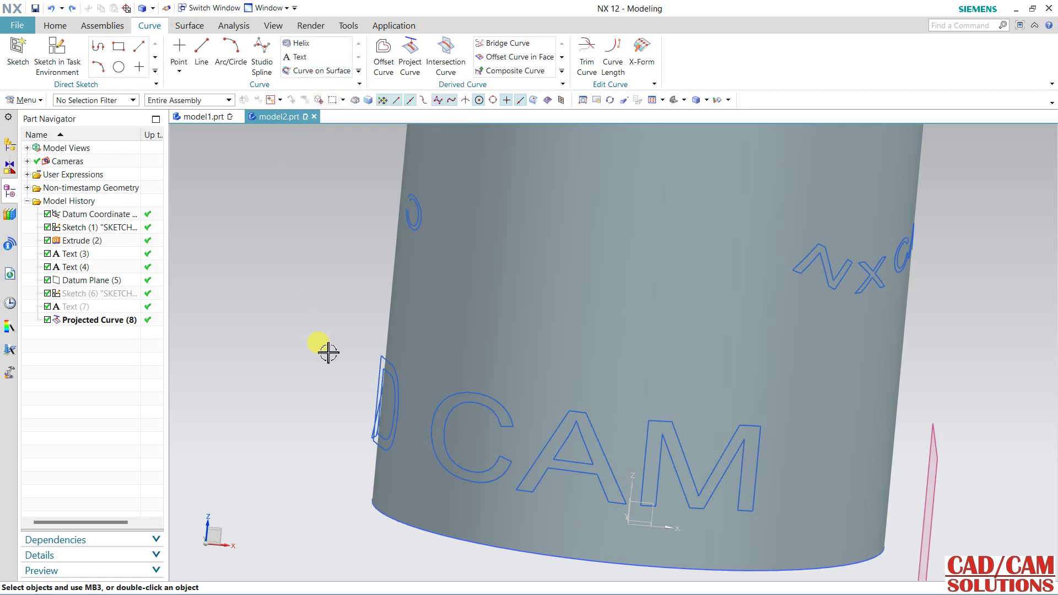
Step: Tilt the view to show the cylinder's top face and launch Curve on Surface
mouse_move(326, 350)
middle_down()
mouse_move(380, 412)
mouse_move(385, 366)
middle_up()
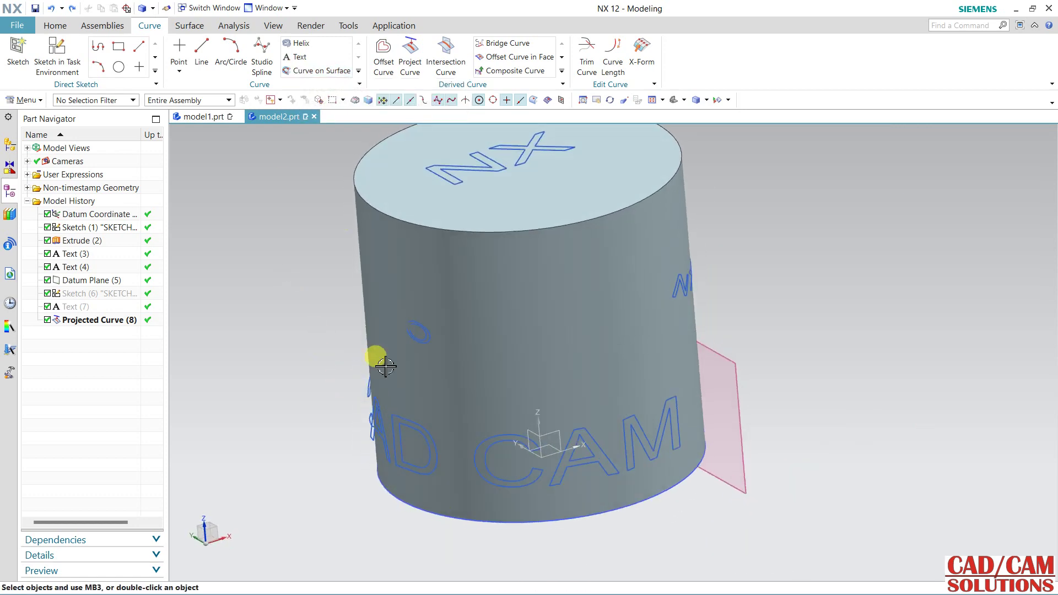
click(322, 72)
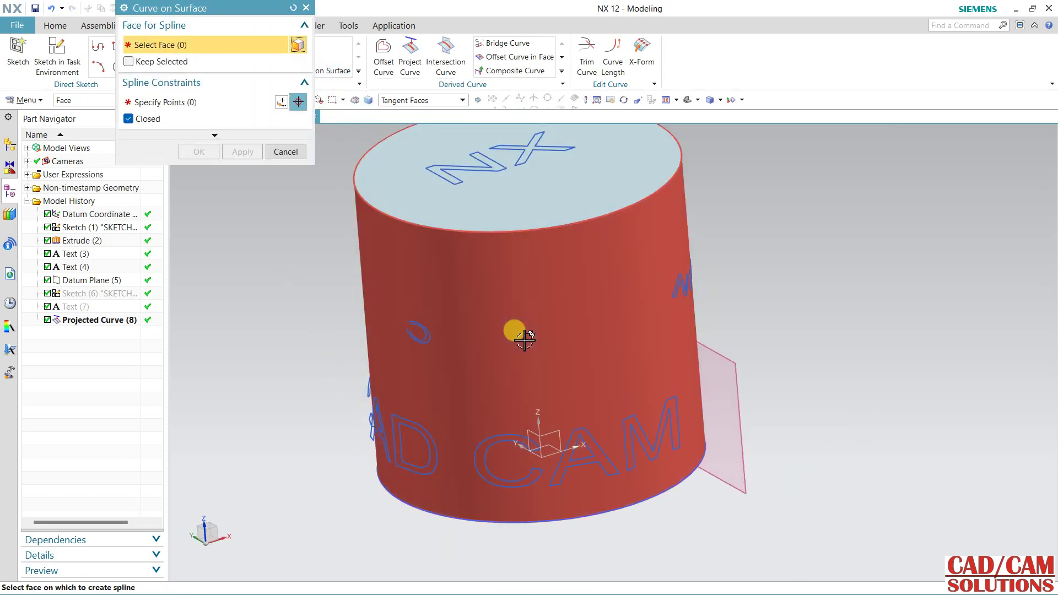
Step: Select the cylinder's side face, place the first three wave points and toggle the Closed option
click(565, 300)
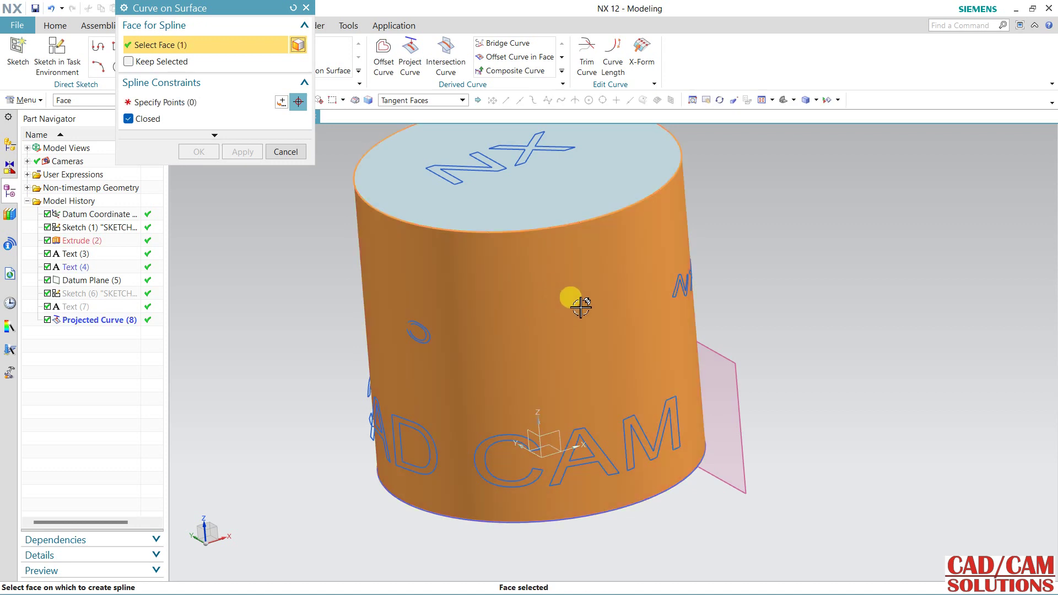
click(224, 103)
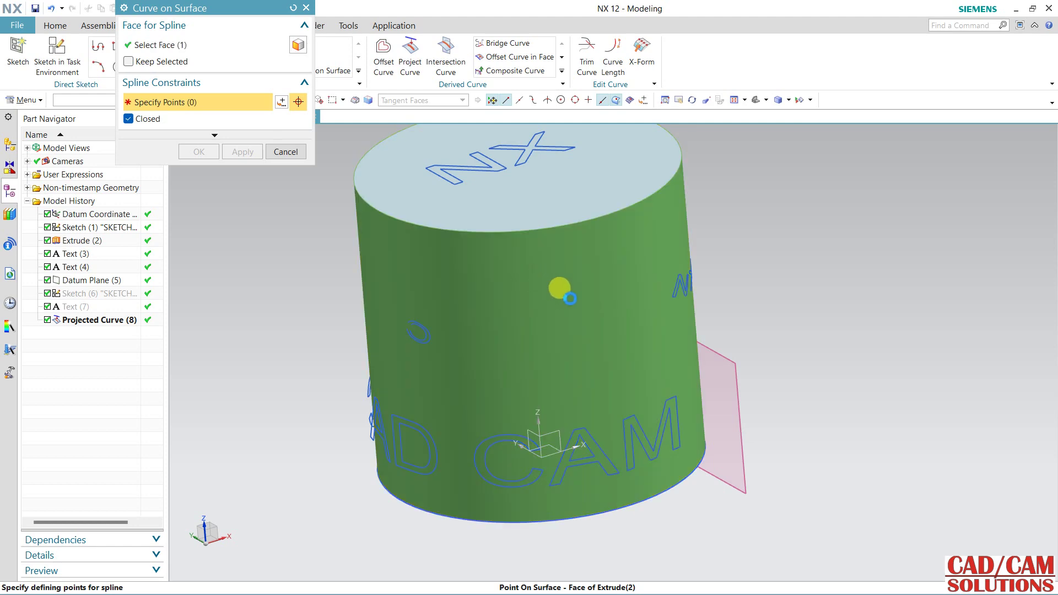
click(586, 304)
click(604, 279)
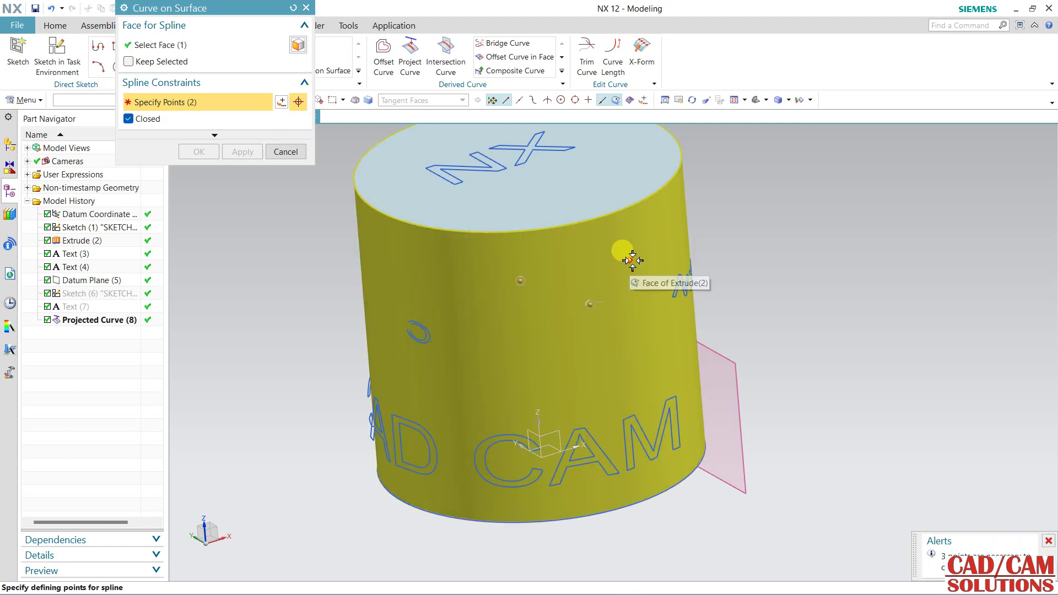
click(633, 258)
middle_drag(605, 305, 543, 281)
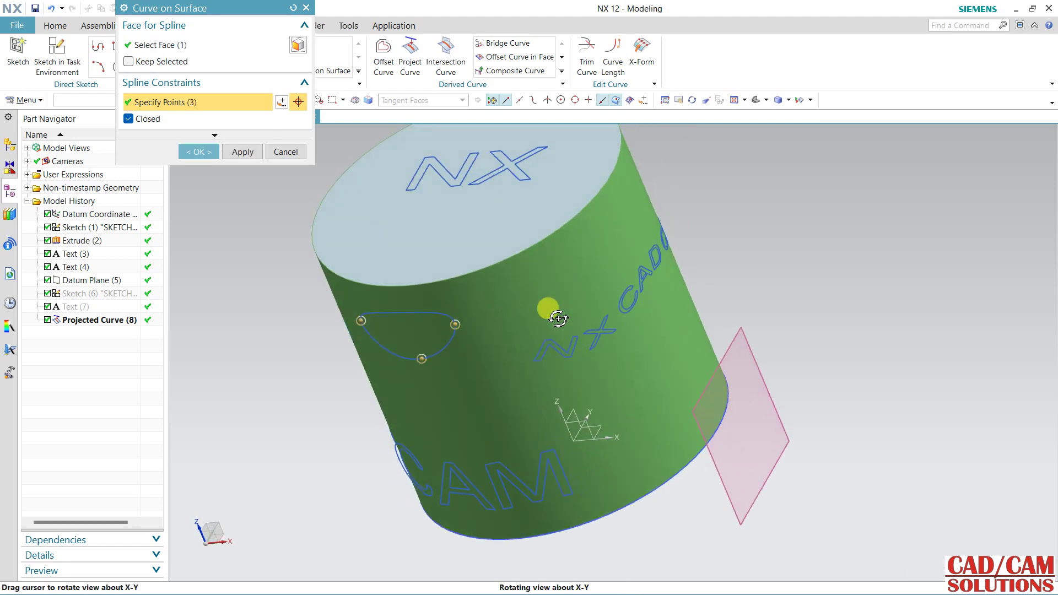
click(128, 118)
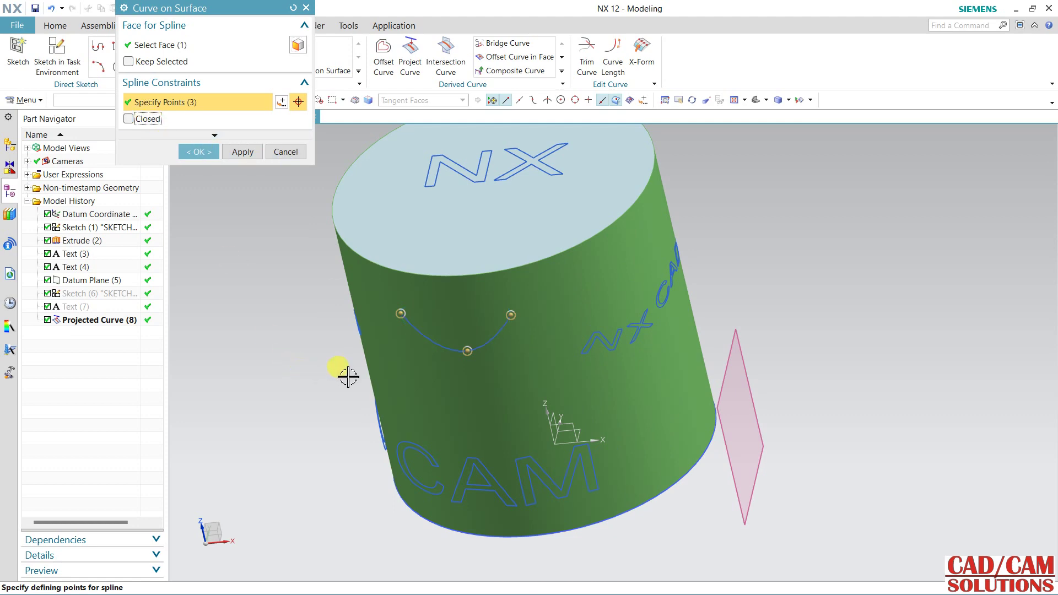
Step: Continue placing wave points partway around the cylinder near the top
click(598, 309)
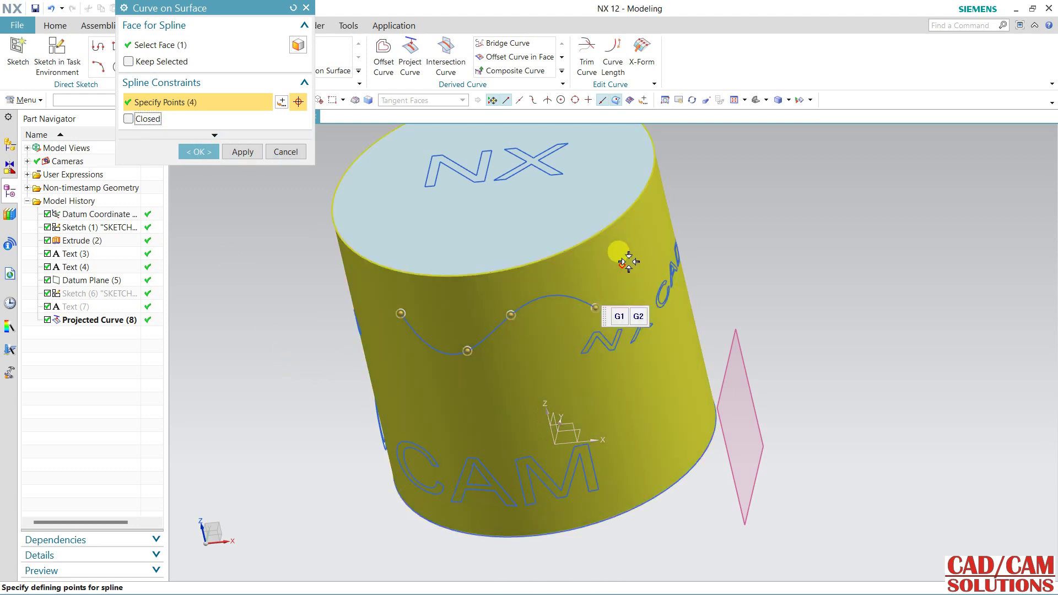
click(626, 243)
mouse_move(761, 266)
middle_down()
mouse_move(671, 241)
mouse_move(578, 265)
middle_up()
click(479, 268)
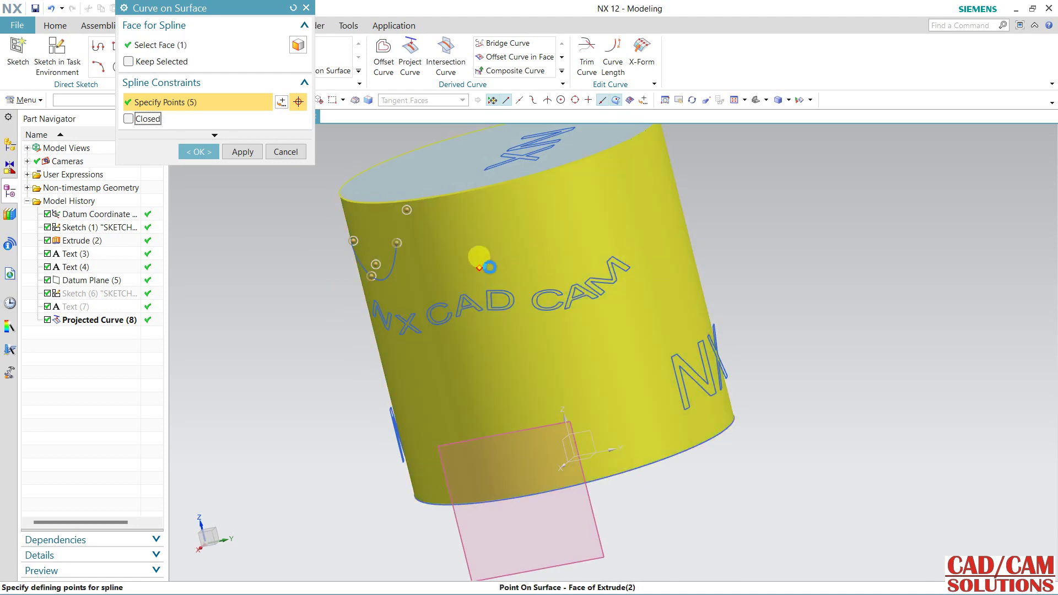
click(559, 217)
click(630, 225)
mouse_move(630, 225)
middle_down()
mouse_move(772, 236)
mouse_move(597, 262)
mouse_move(760, 224)
mouse_move(738, 212)
mouse_move(706, 231)
middle_up()
Step: Place the remaining wave points back to the start, completing the 14-point spline
click(569, 259)
click(637, 243)
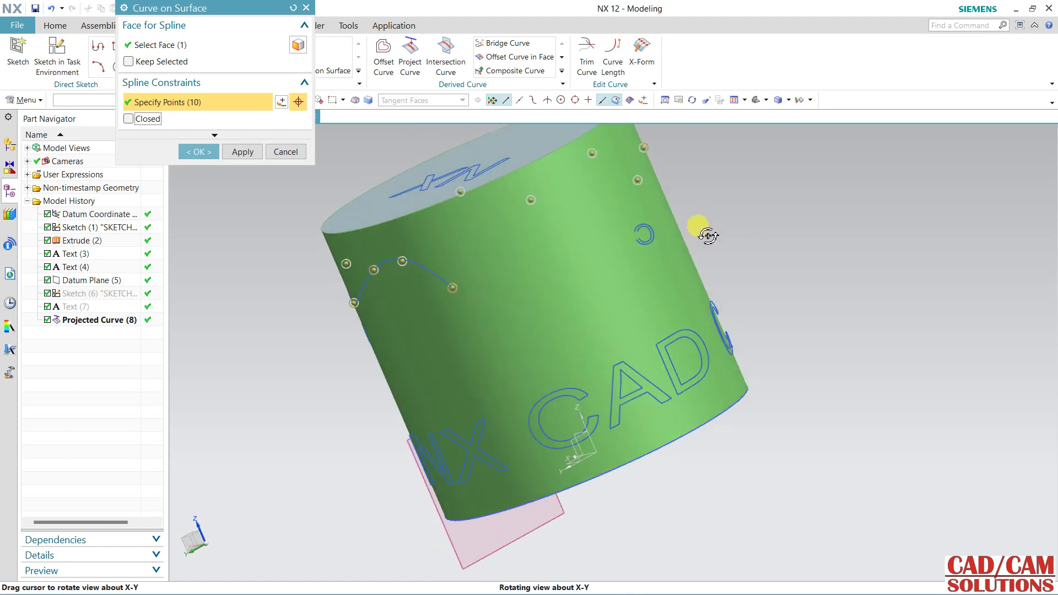
click(512, 244)
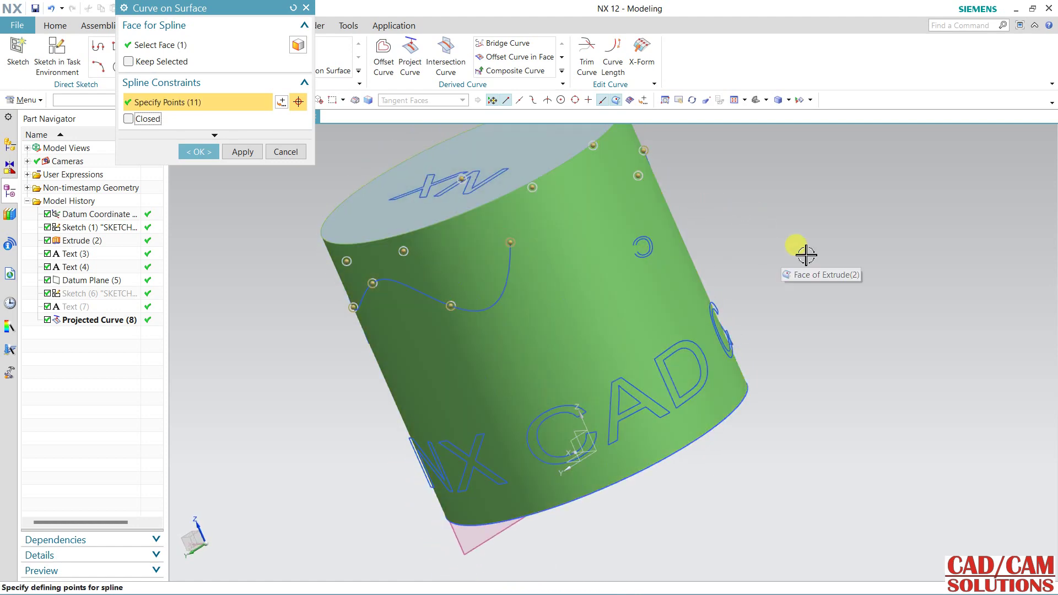
mouse_move(805, 253)
middle_down()
mouse_move(751, 236)
mouse_move(763, 259)
middle_up()
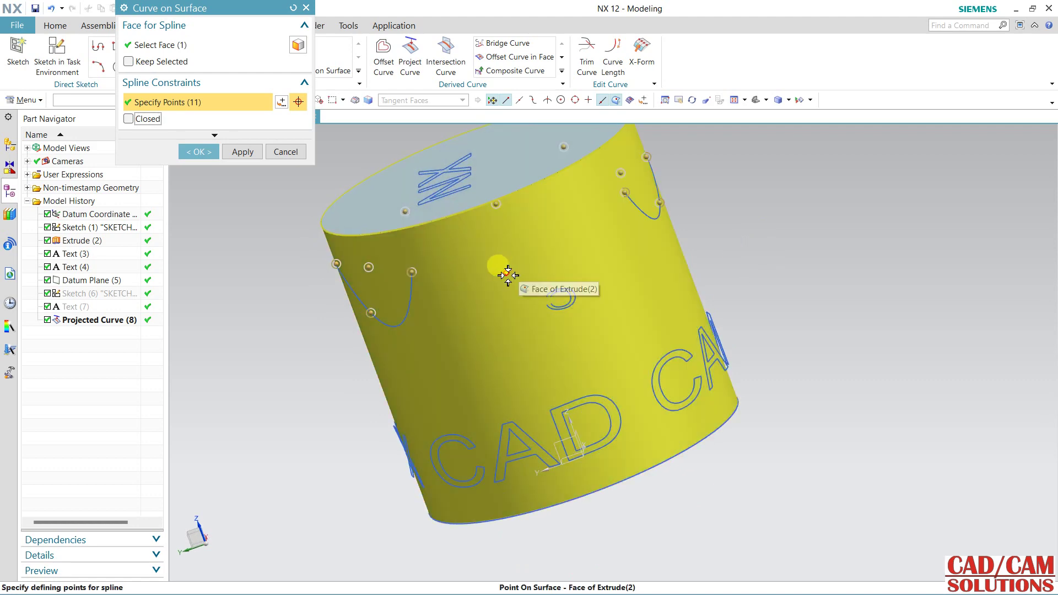
click(503, 287)
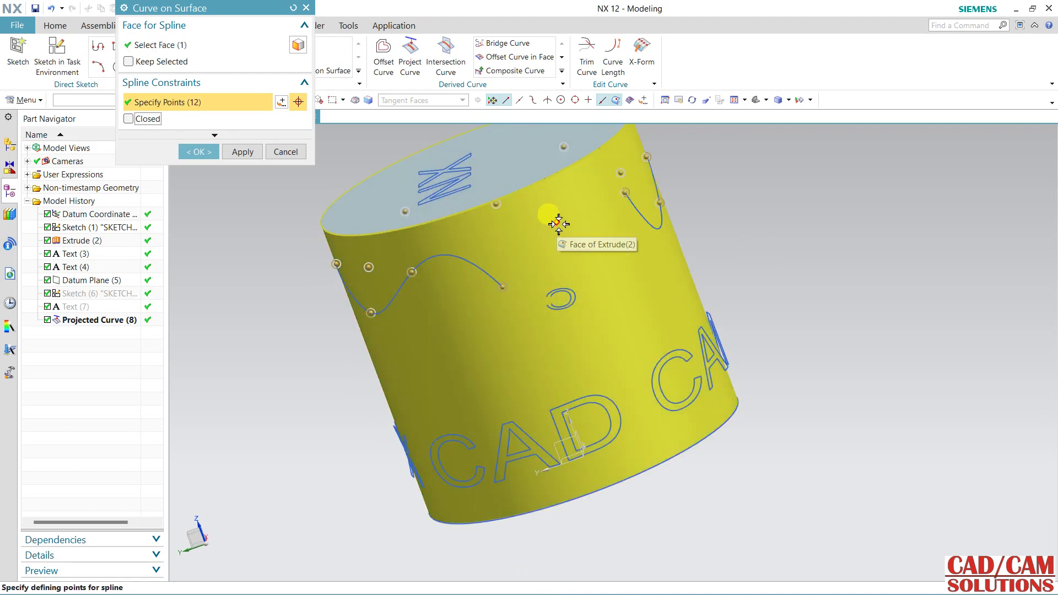
click(551, 225)
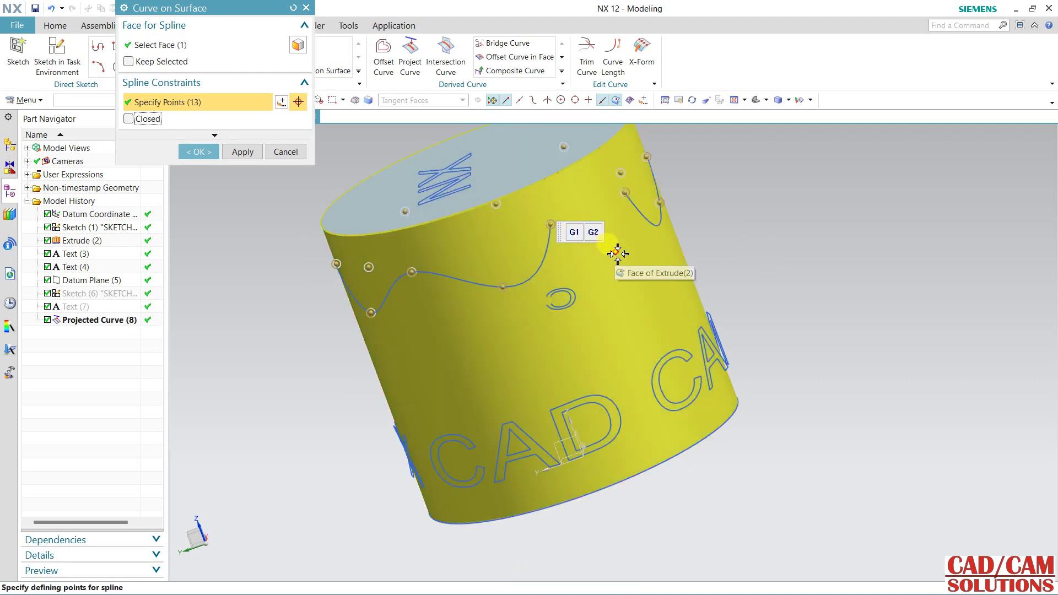
click(618, 245)
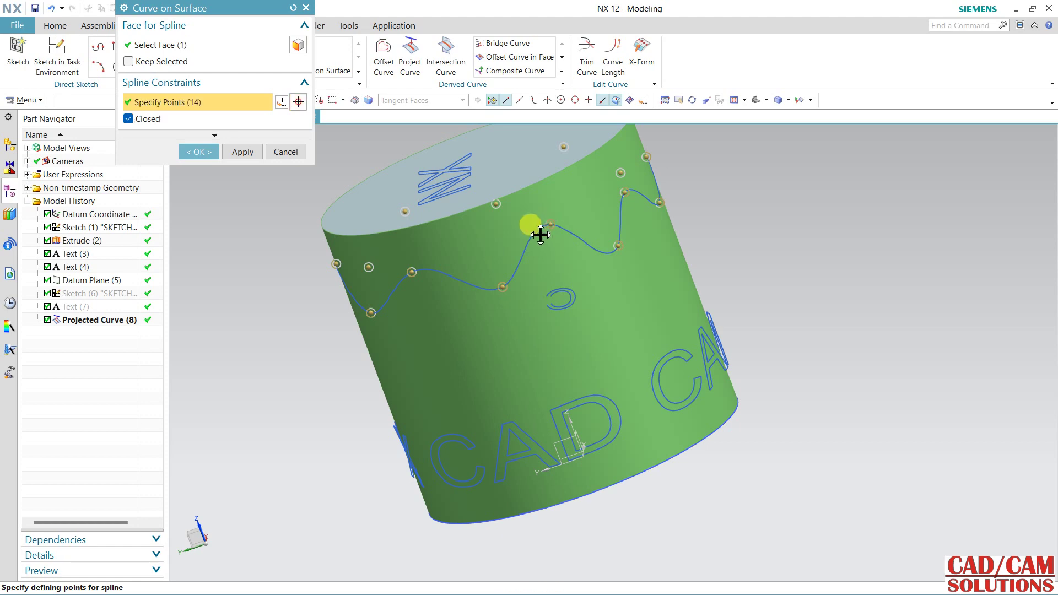
Step: Drag points to smooth the wave, create the closed curve and inspect it
drag(551, 225, 538, 238)
drag(414, 280, 418, 279)
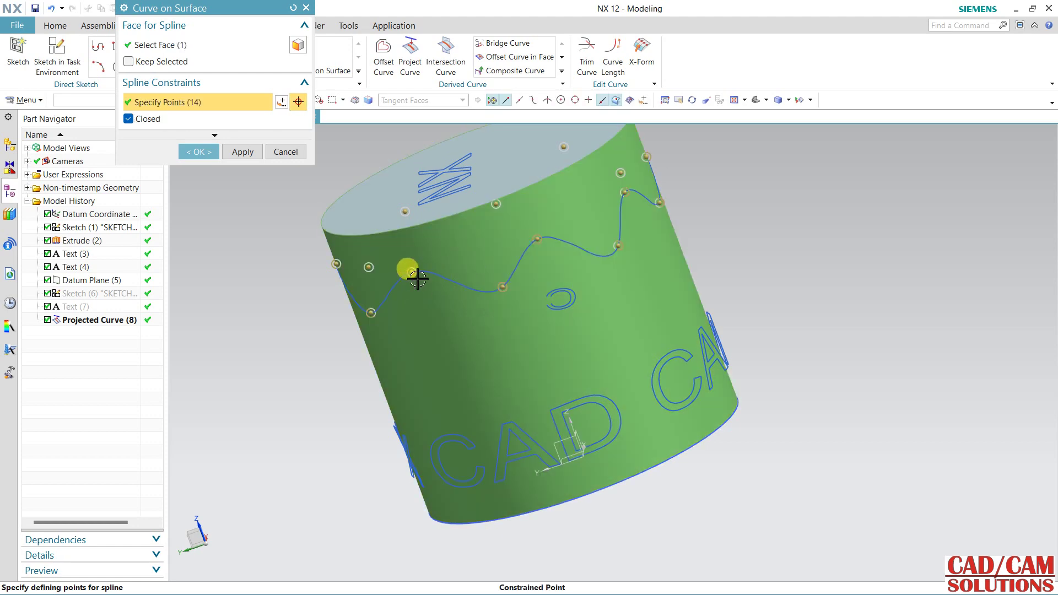
click(198, 154)
mouse_move(219, 262)
middle_down()
mouse_move(330, 303)
mouse_move(477, 288)
mouse_move(550, 315)
mouse_move(541, 303)
mouse_move(551, 342)
middle_up()
mouse_move(444, 293)
middle_down()
mouse_move(246, 288)
mouse_move(501, 376)
middle_up()
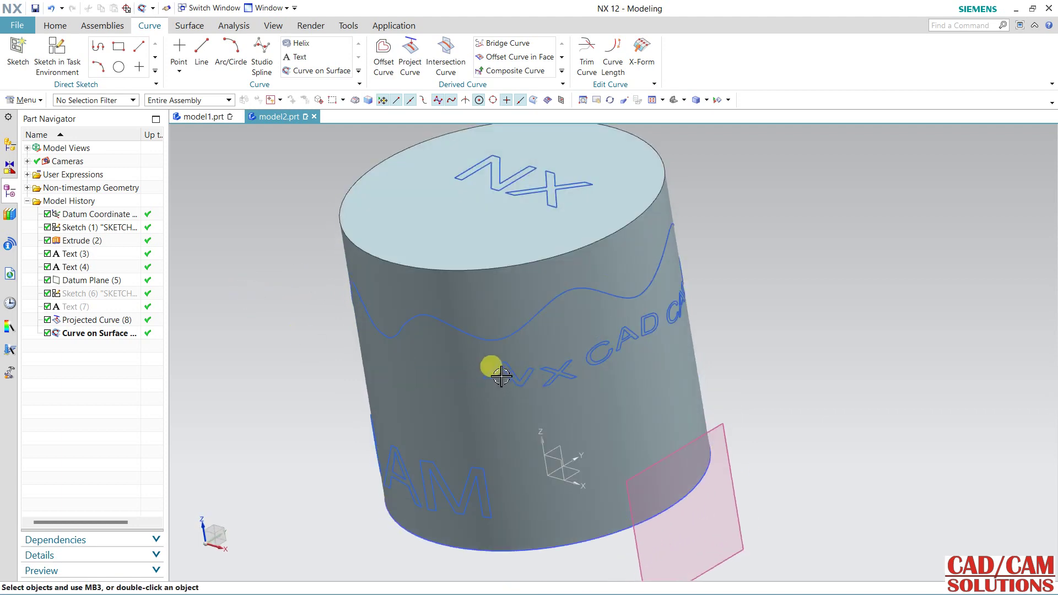
Step: Open the Divide Face dialog from the Home tab via Menu > Insert > Trim
click(55, 25)
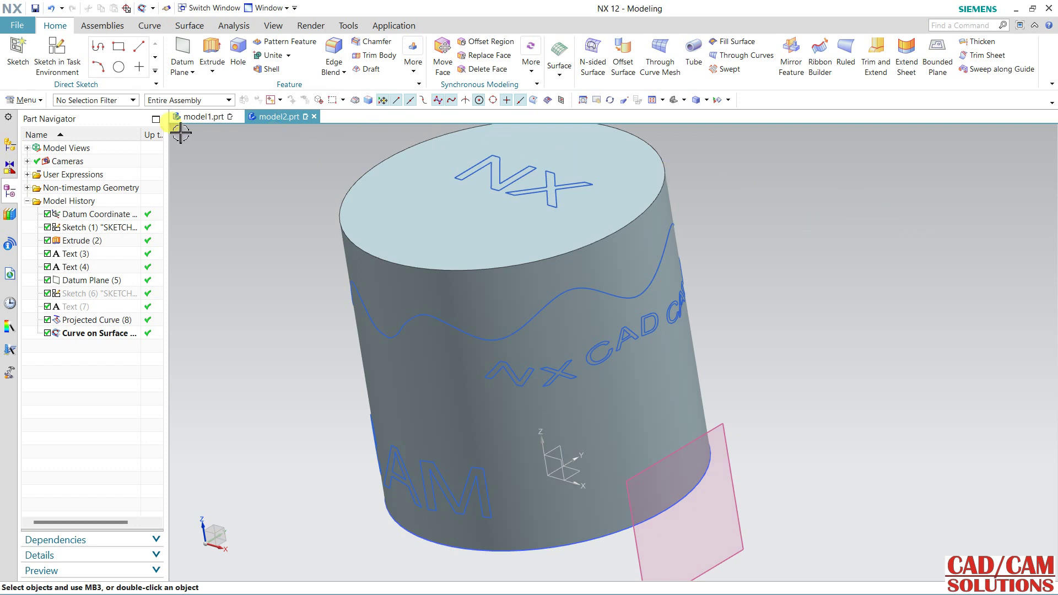
click(22, 100)
mouse_move(32, 156)
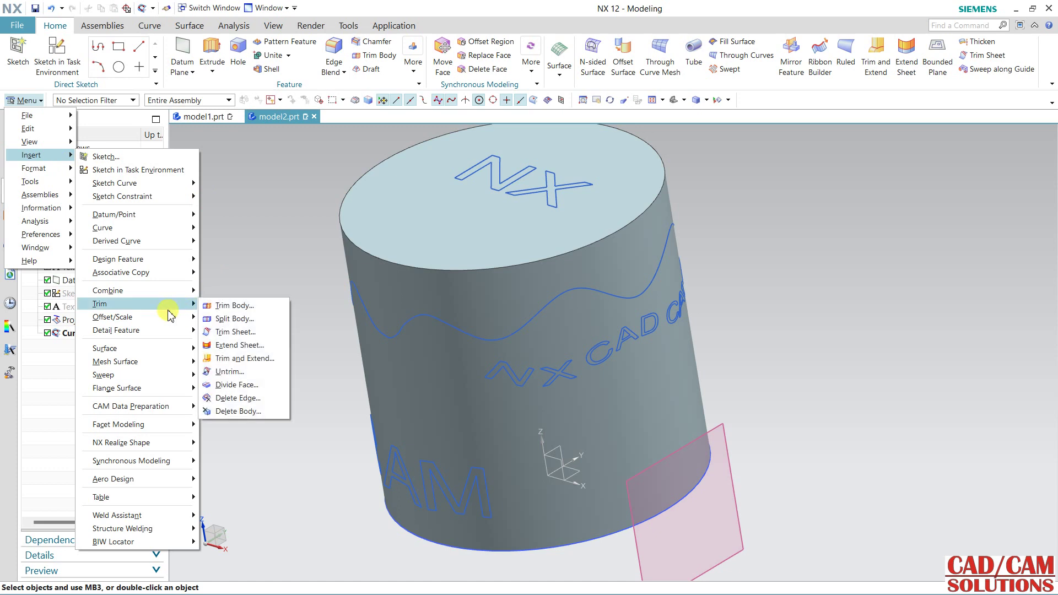
mouse_move(99, 303)
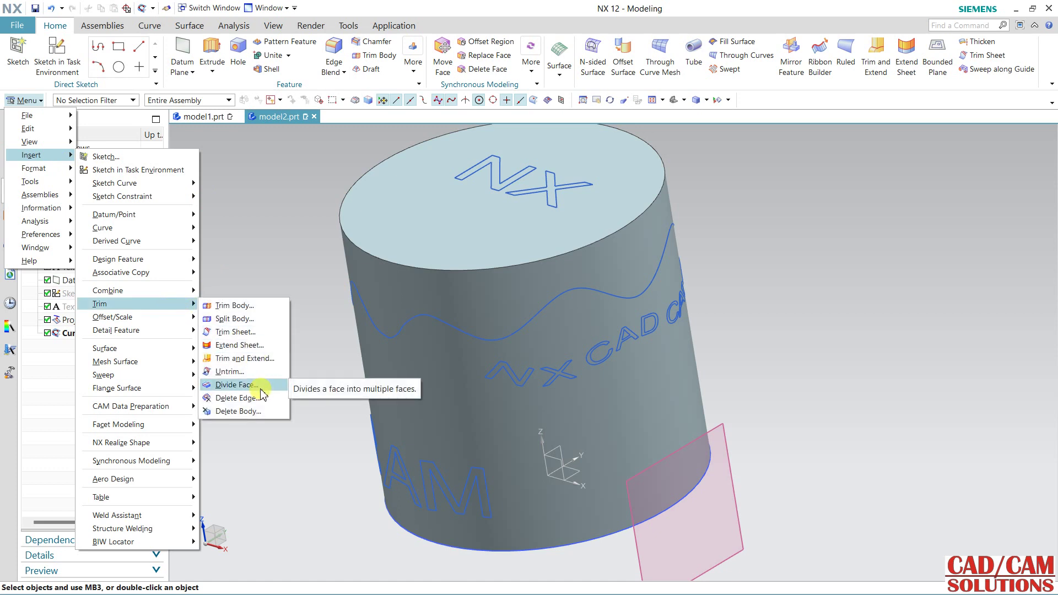
click(261, 386)
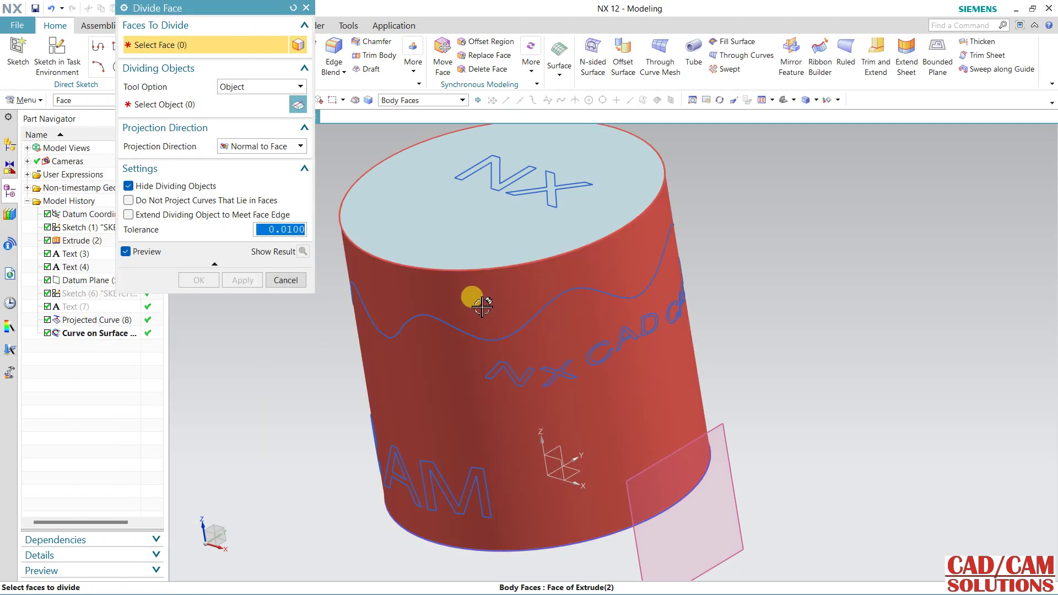
Step: Divide the cylinder faces along the wavy curve
click(473, 300)
click(160, 104)
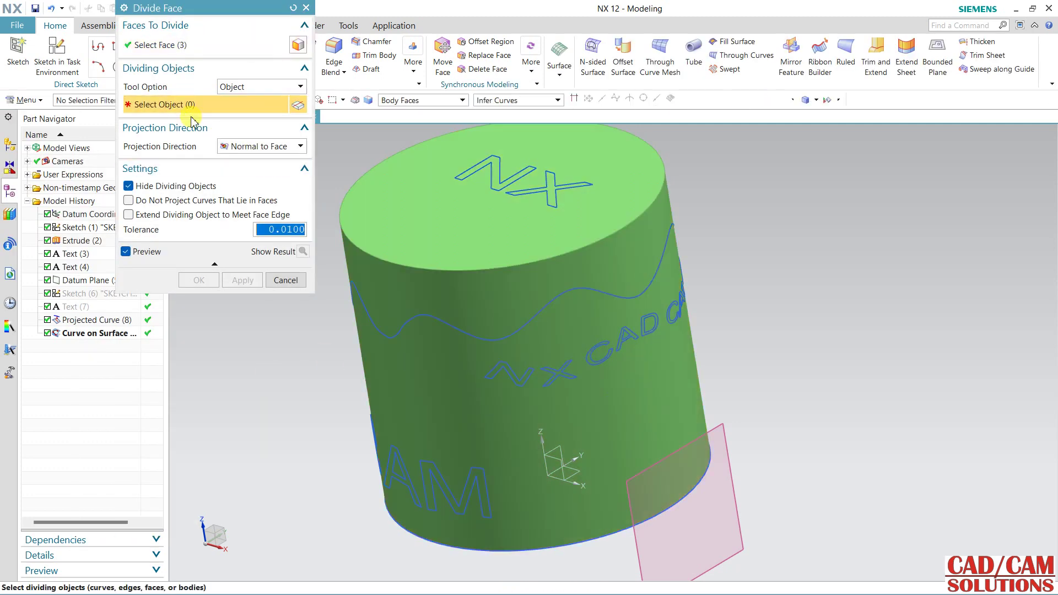
click(481, 340)
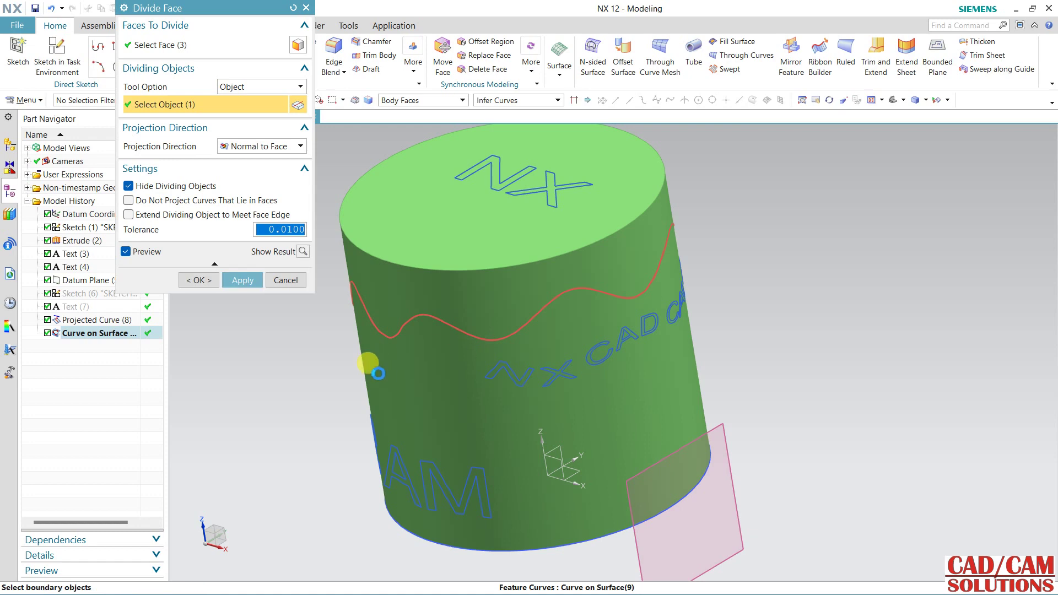
click(242, 280)
click(353, 381)
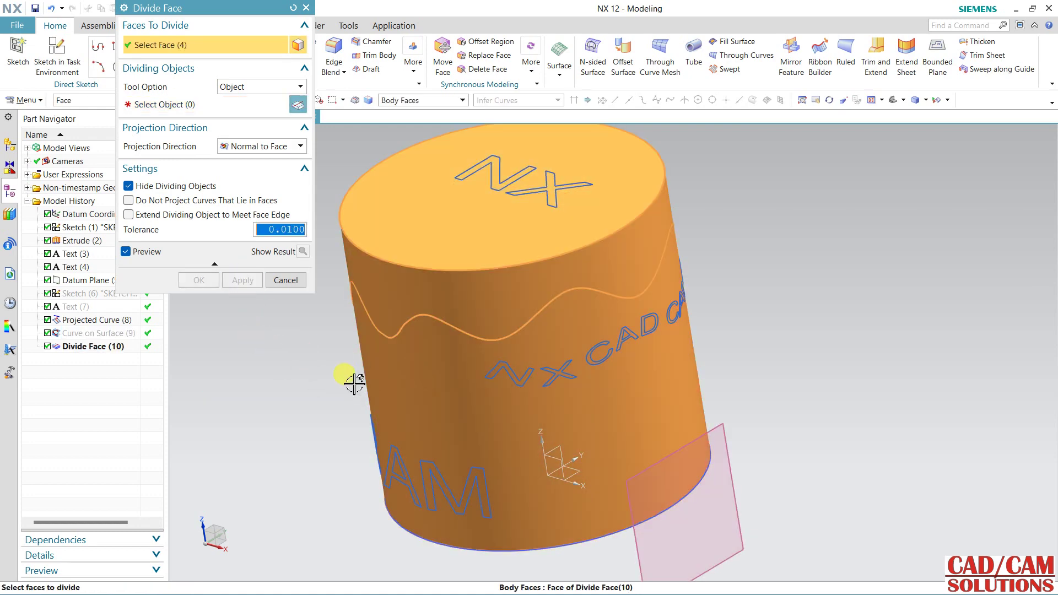
Step: Divide the cylinder faces along the projected NX CAD CAM lettering curves
click(197, 112)
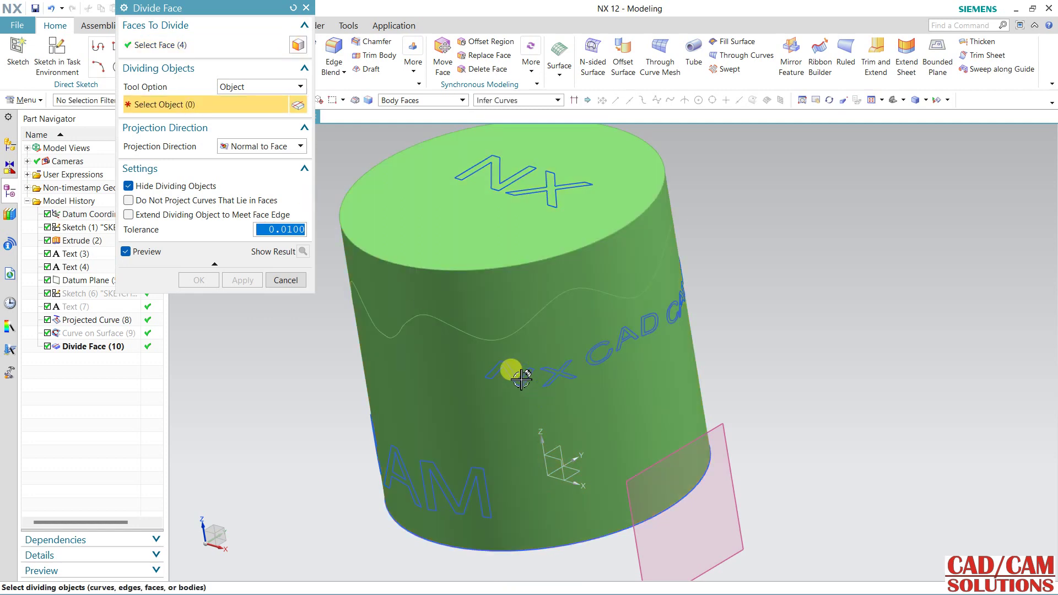
click(508, 371)
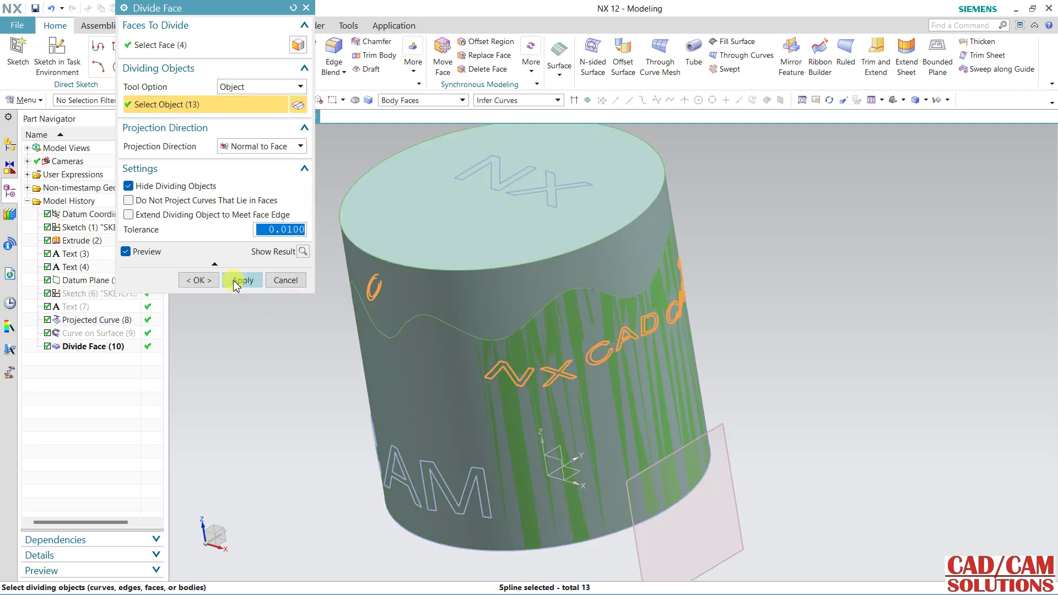
click(199, 280)
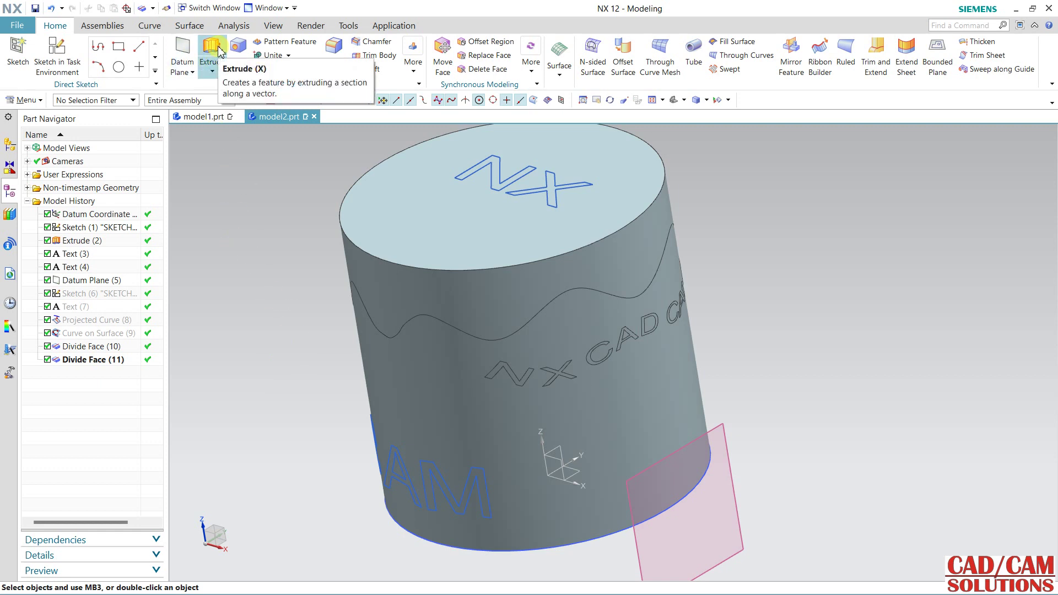
Step: Offset the band face above the wavy curve outward by 2 mm
click(475, 42)
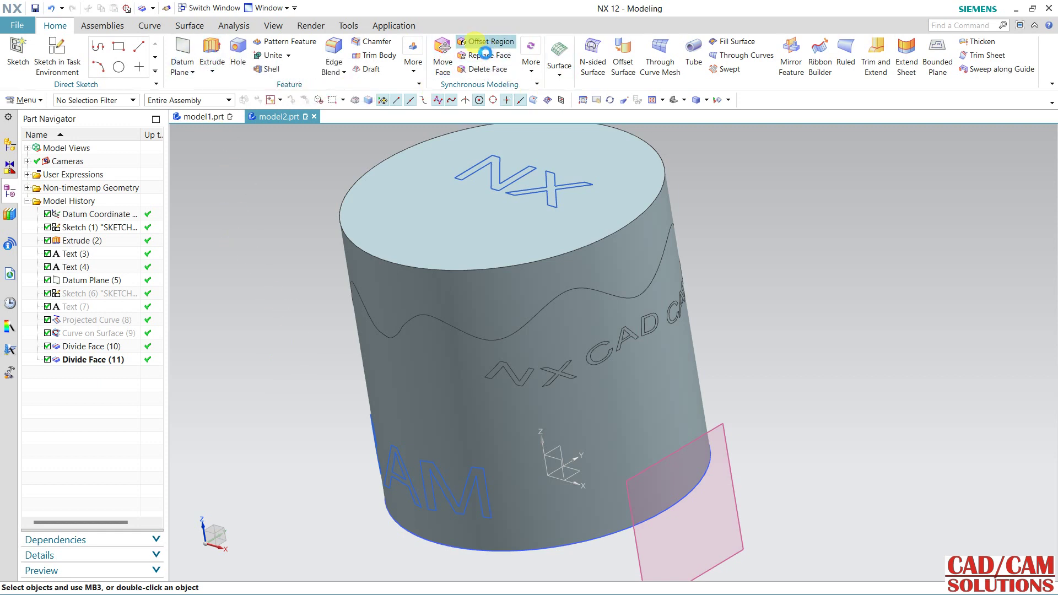
click(406, 297)
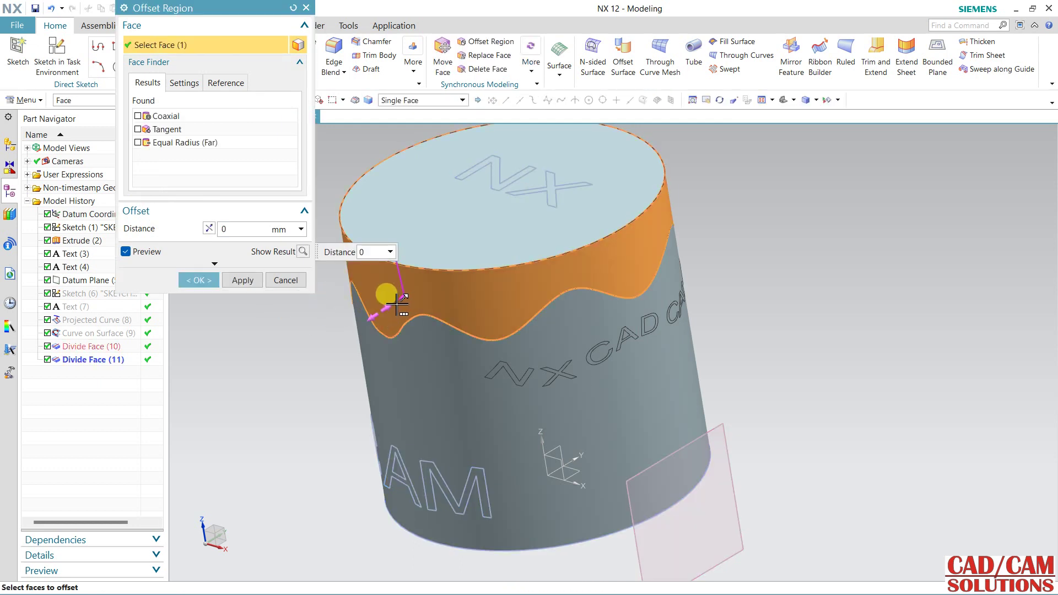
drag(397, 302, 320, 347)
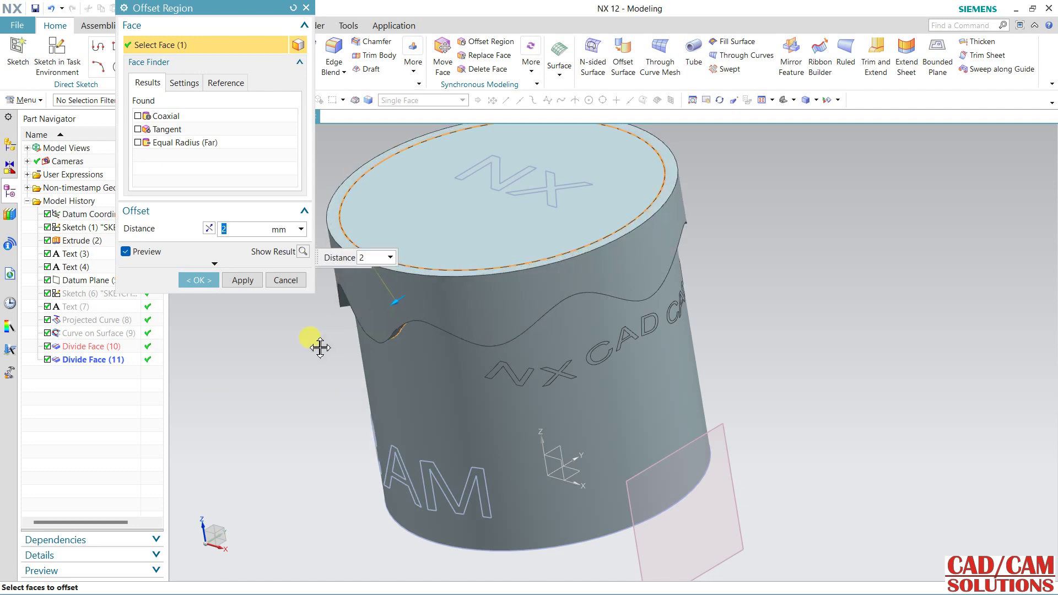
click(242, 280)
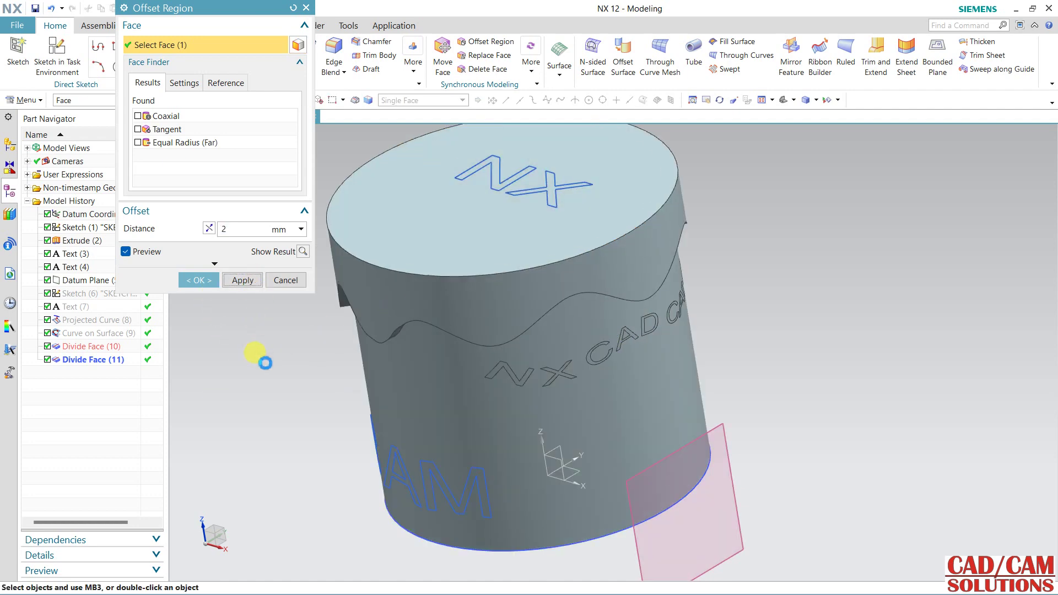
mouse_move(290, 421)
middle_down()
mouse_move(309, 359)
mouse_move(305, 383)
middle_up()
scroll(530, 319, up, 2)
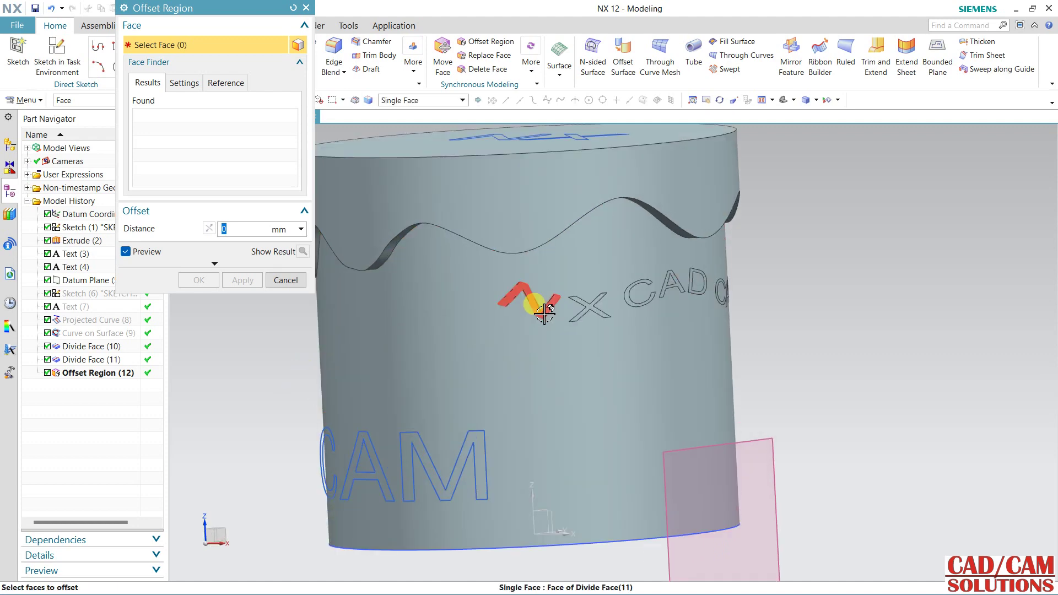
Step: Select the N, X, C and D letter faces for offsetting
click(544, 313)
middle_drag(283, 348, 263, 364)
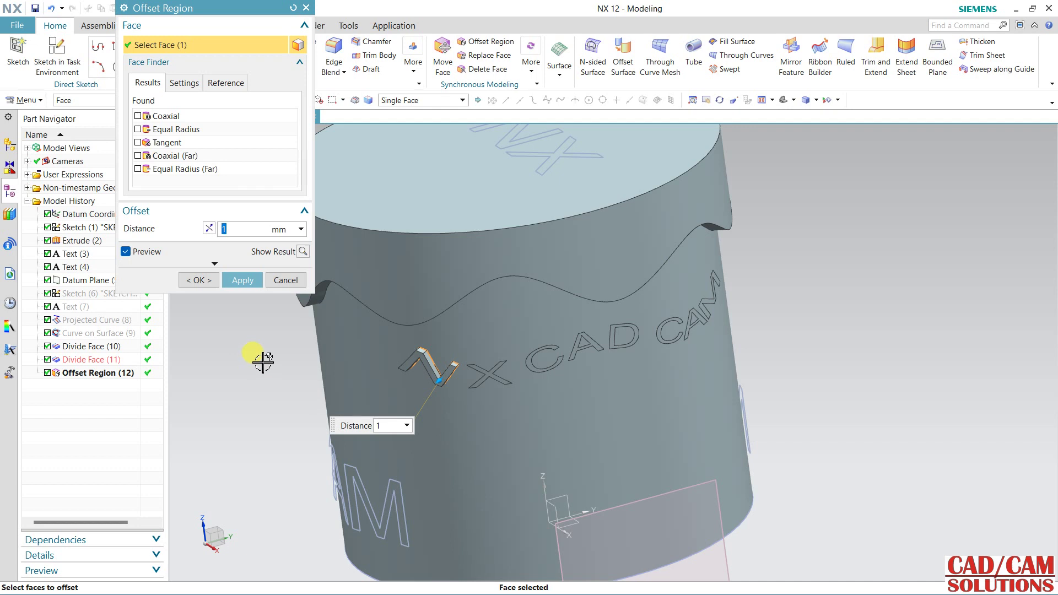
click(486, 380)
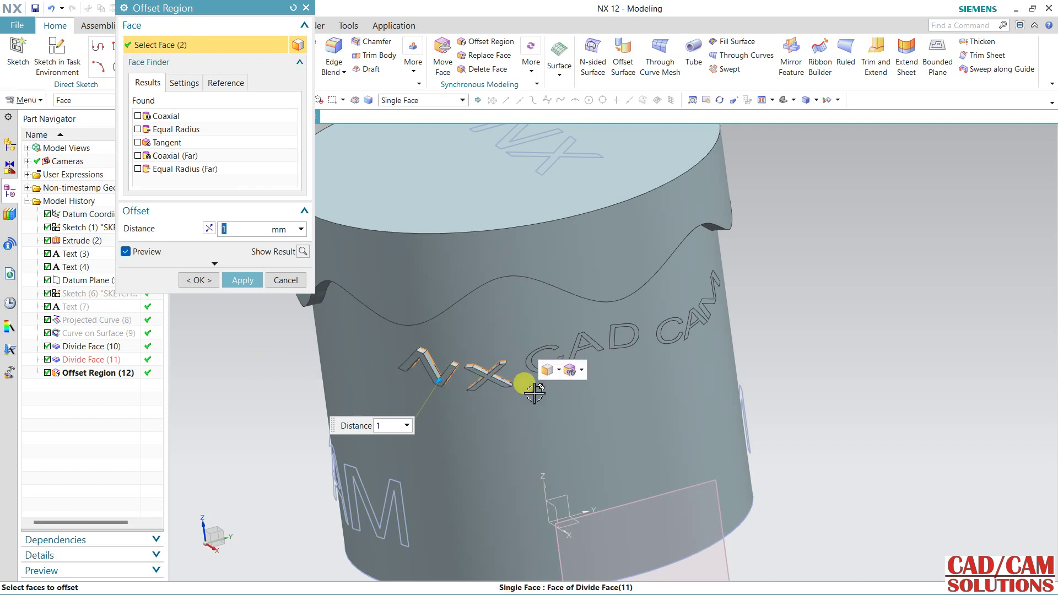
scroll(515, 364, up, 3)
click(513, 377)
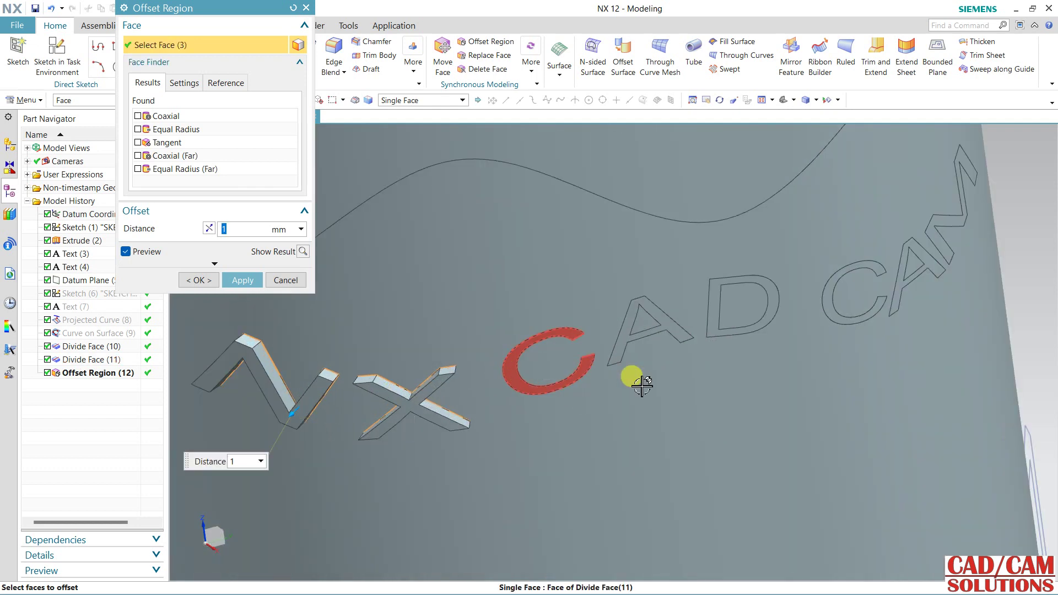
click(711, 330)
Step: Add the M letter face, raise the letters by 1 mm, and inspect the model
middle_drag(684, 424, 618, 461)
scroll(514, 444, up, 3)
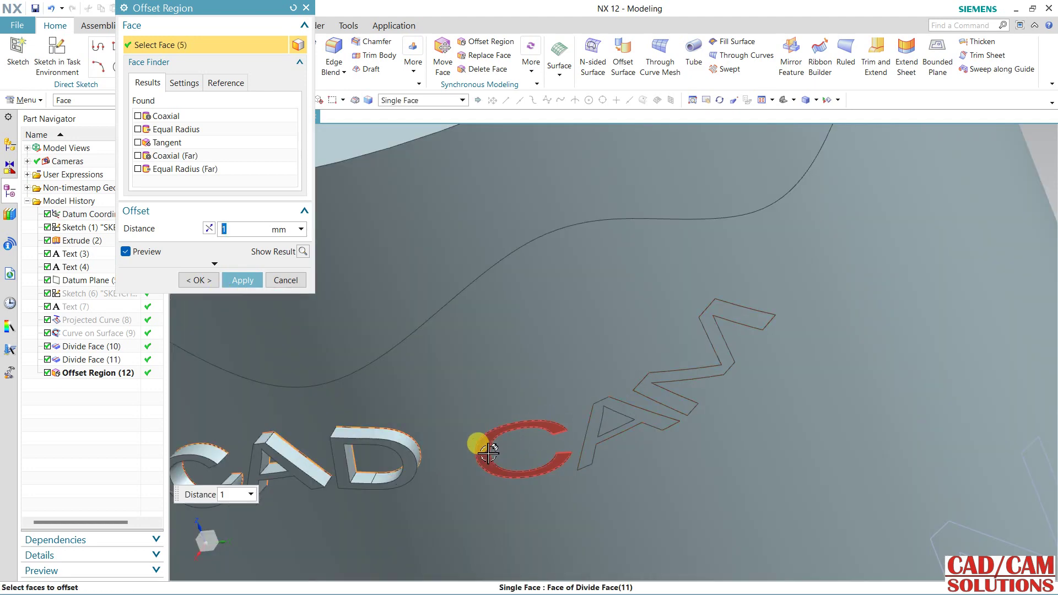
click(662, 408)
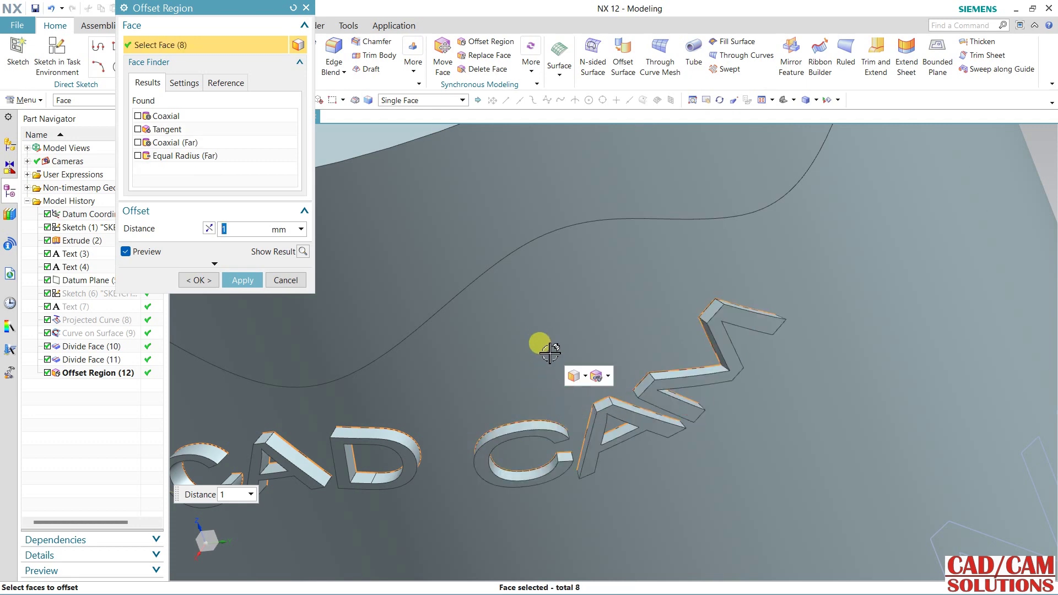
middle_drag(550, 354, 578, 302)
middle_drag(665, 397, 724, 394)
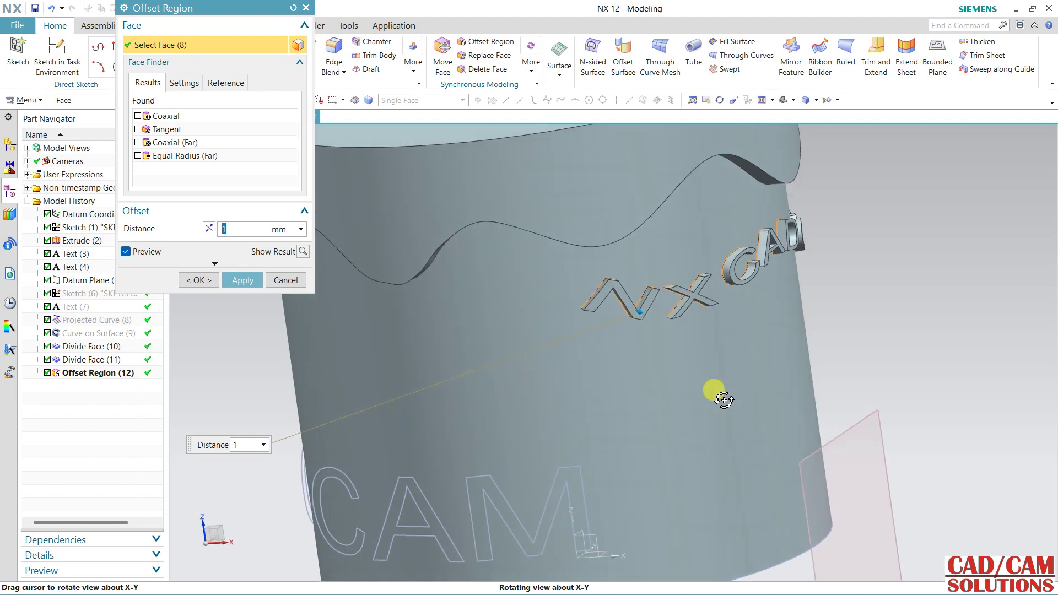
click(200, 281)
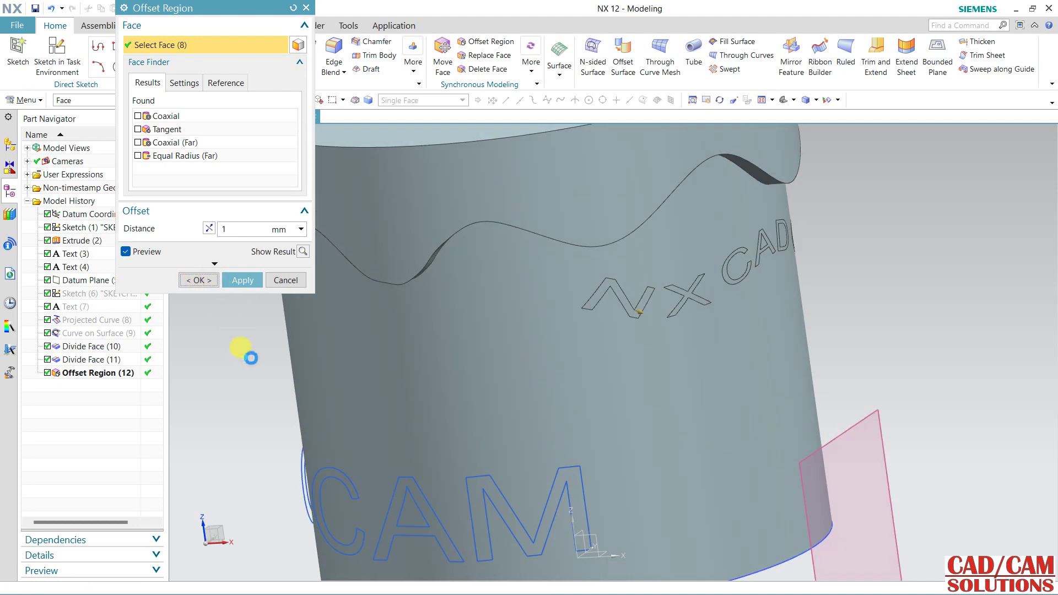
mouse_move(874, 312)
middle_down()
mouse_move(829, 259)
mouse_move(832, 299)
mouse_move(881, 323)
mouse_move(810, 300)
mouse_move(508, 392)
mouse_move(461, 416)
mouse_move(548, 362)
mouse_move(600, 366)
mouse_move(623, 395)
mouse_move(668, 403)
mouse_move(560, 373)
mouse_move(510, 389)
mouse_move(522, 435)
mouse_move(463, 472)
middle_up()
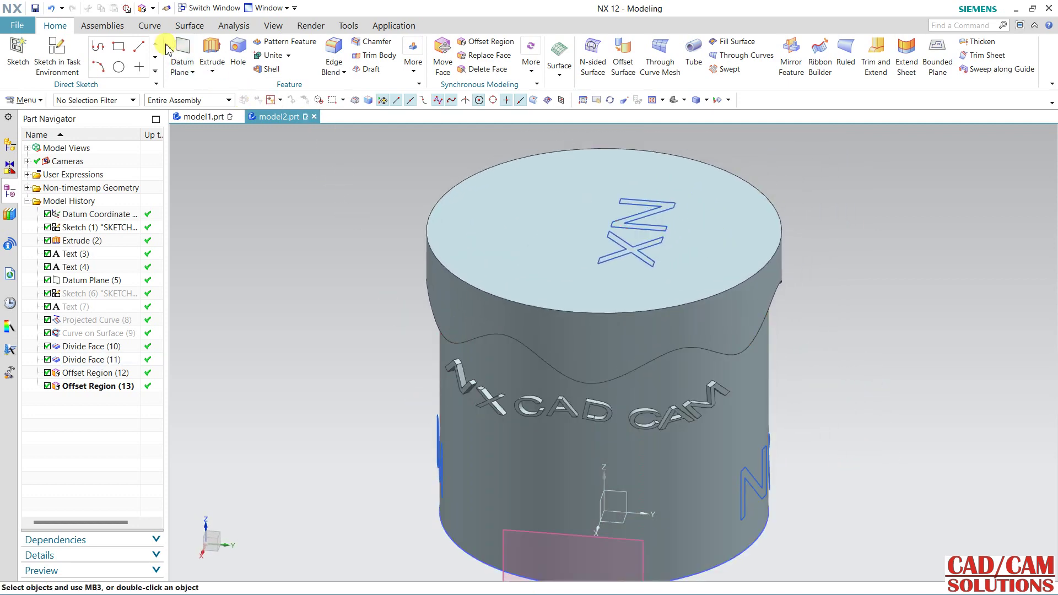
Step: Show the Curve tab, switch between model1.prt and model2.prt, and browse the Derived Curve gallery
click(150, 25)
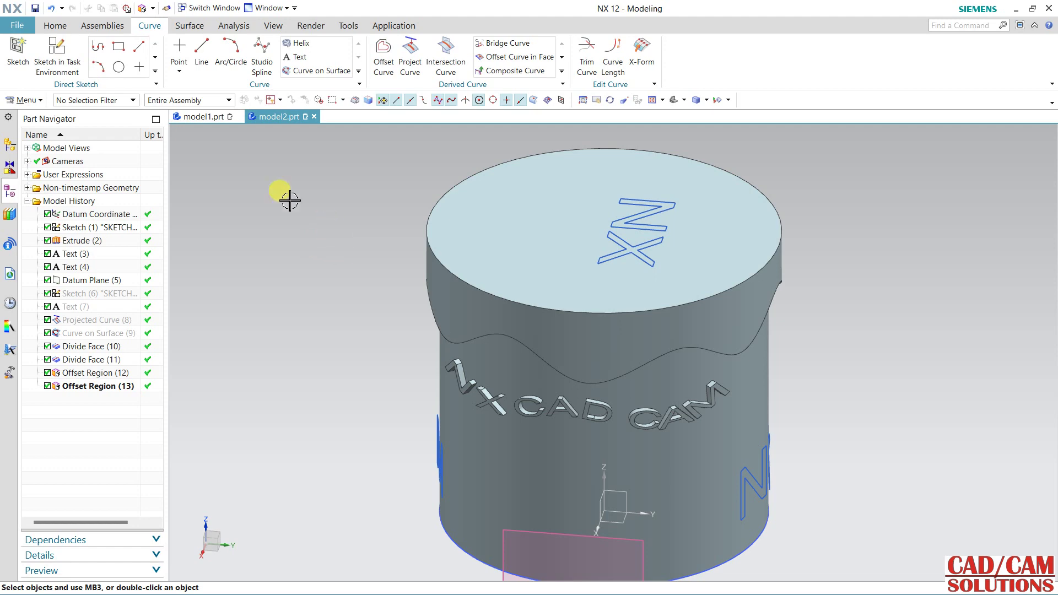
click(211, 117)
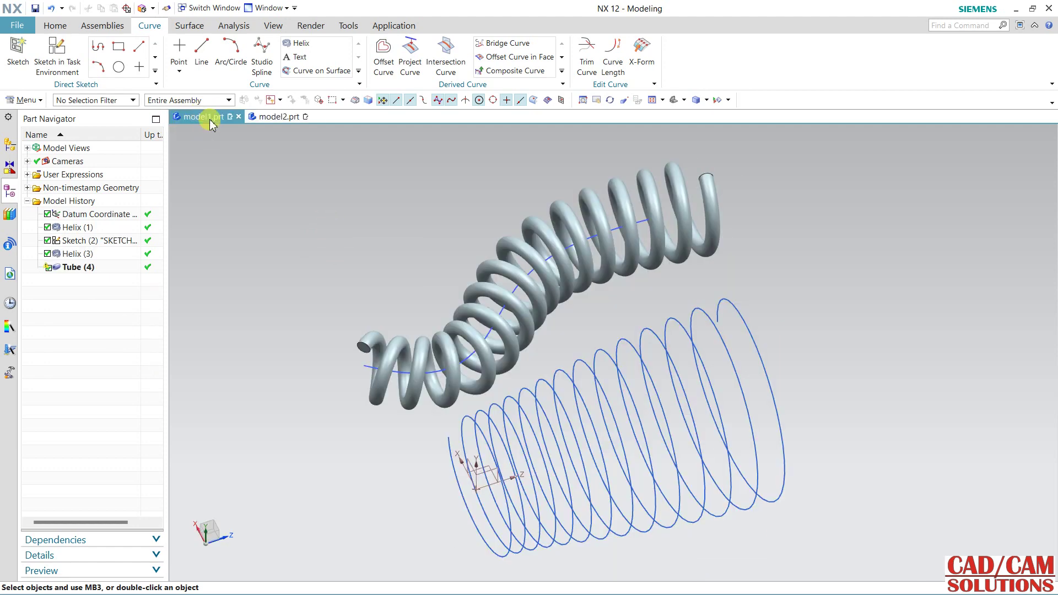
click(275, 117)
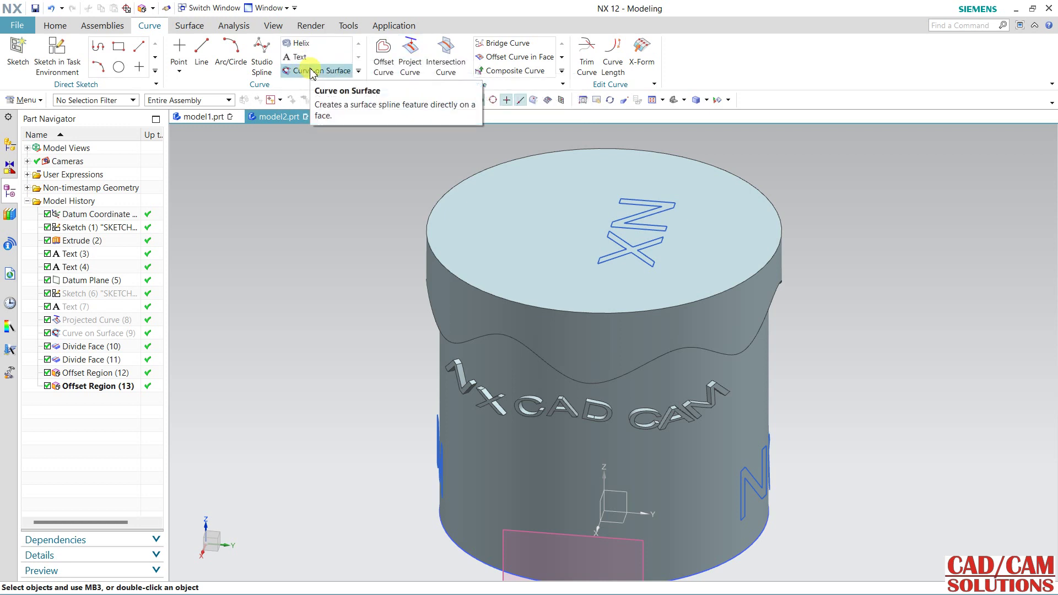
click(405, 79)
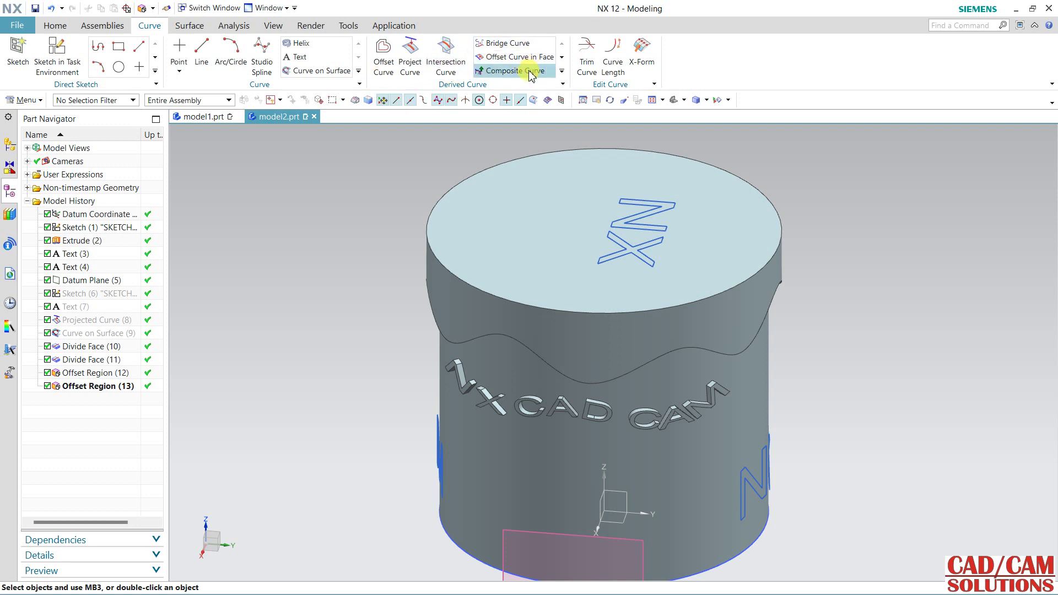
click(563, 72)
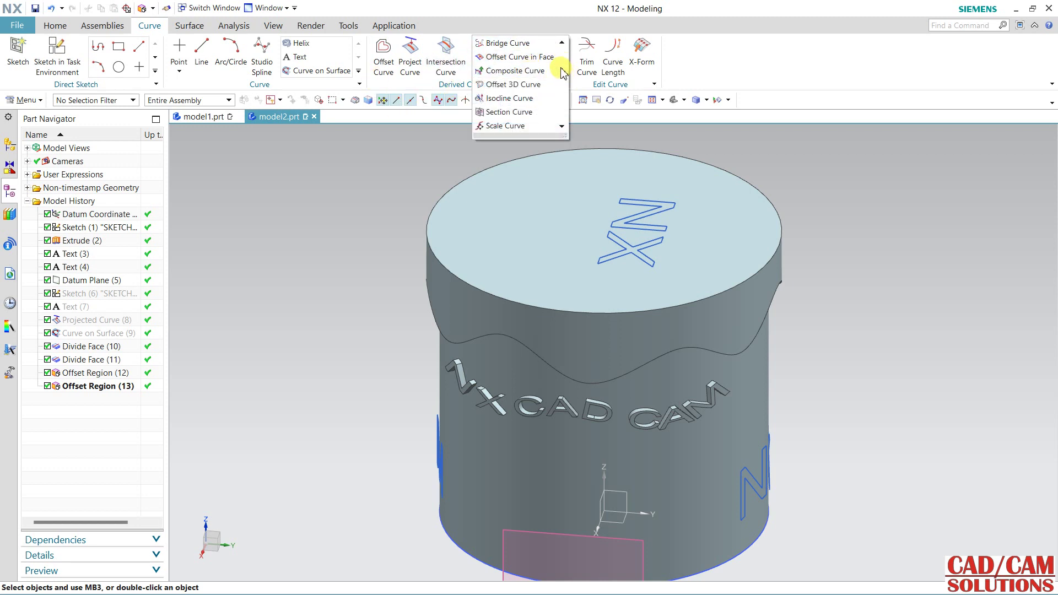
click(452, 171)
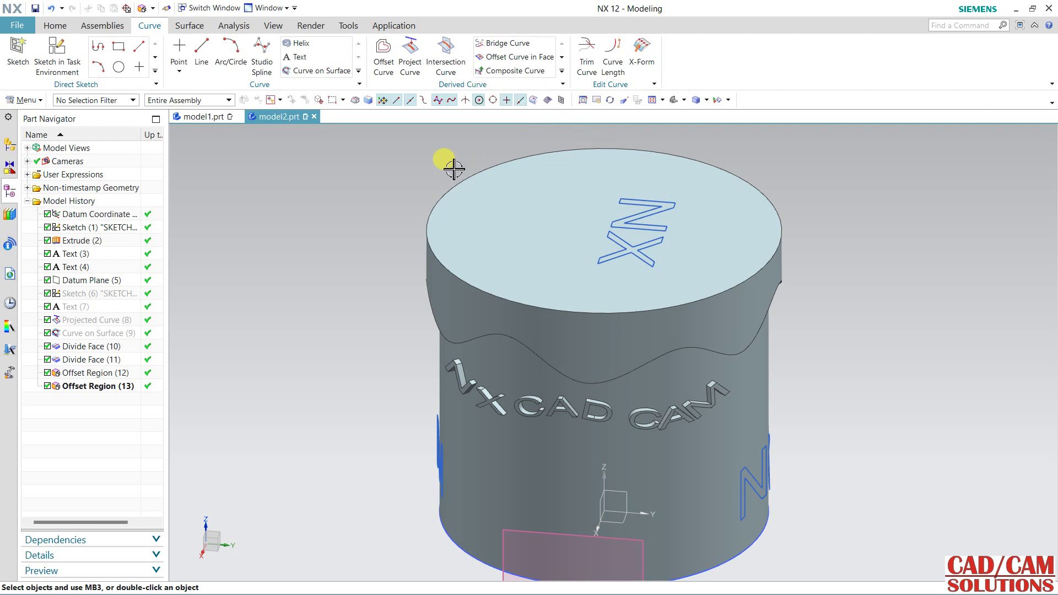